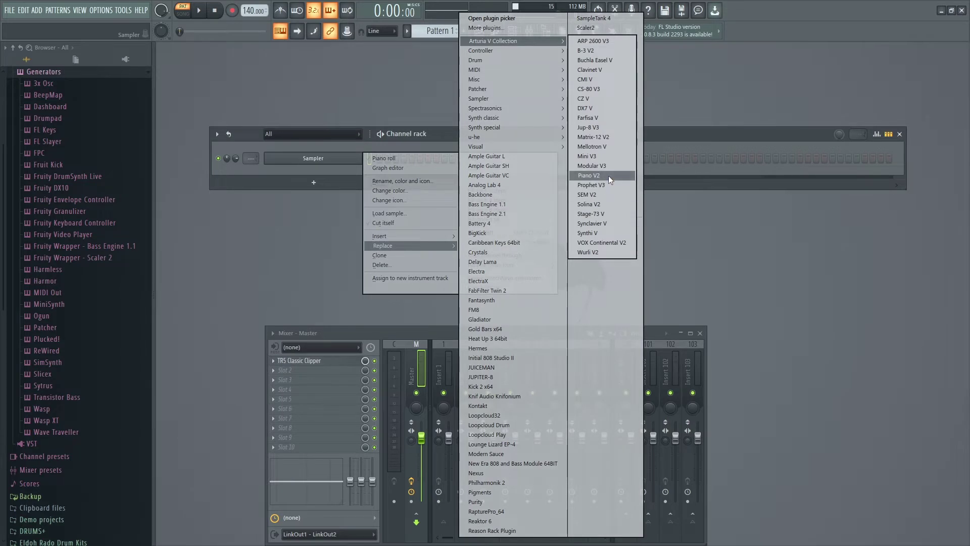
Replace the Sampler channel's instrument with Piano V2 and load its Experimental preset Metal Electric Piano.
left_click(609, 175)
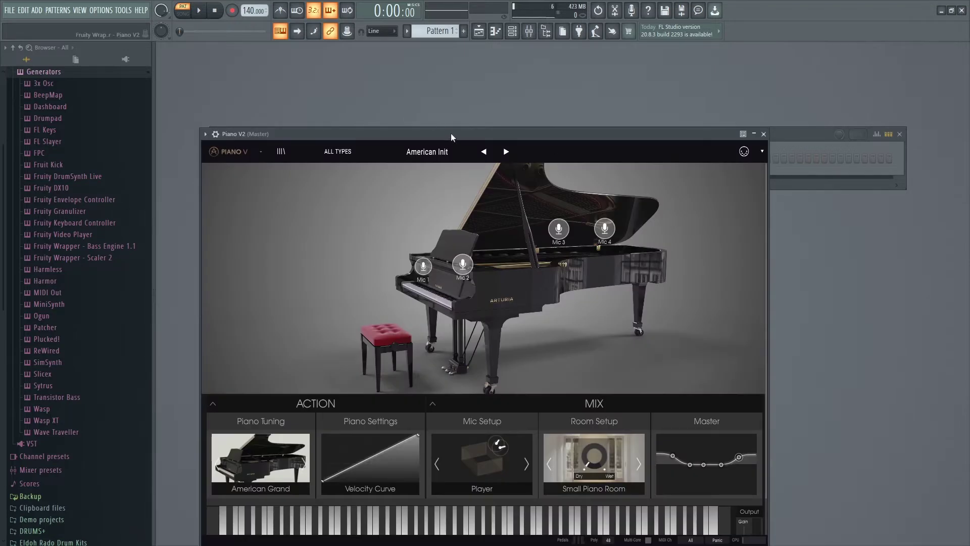
left_click_drag(451, 132, 450, 41)
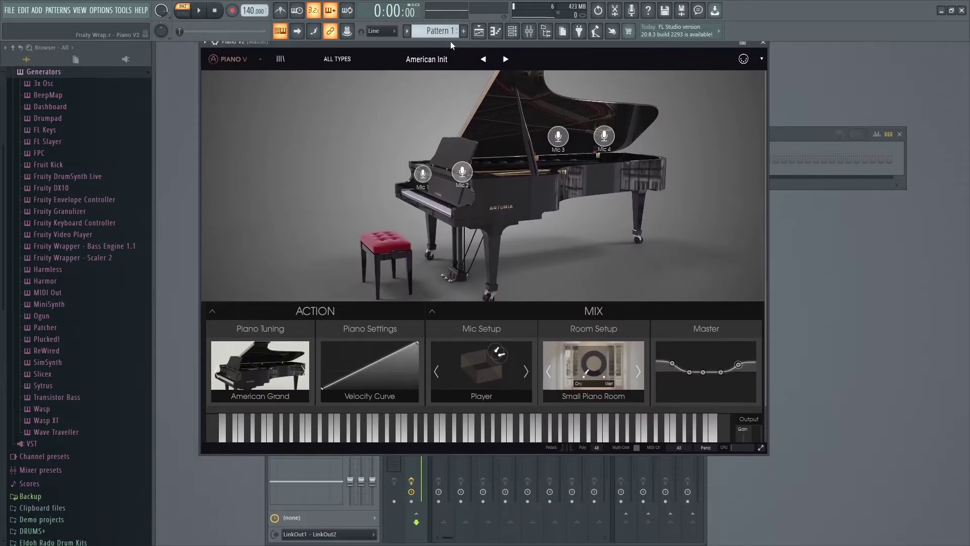
left_click(425, 59)
left_click(324, 60)
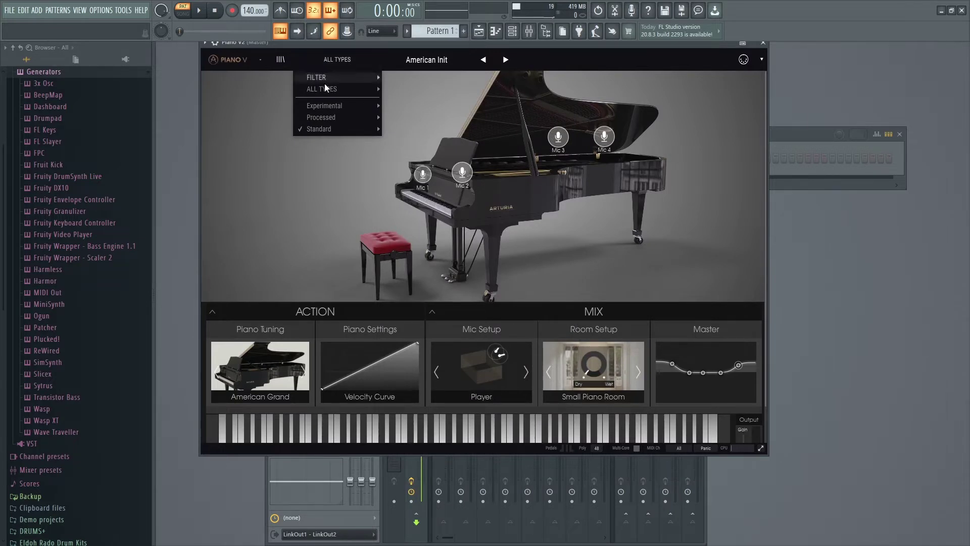
mouse_move(328, 105)
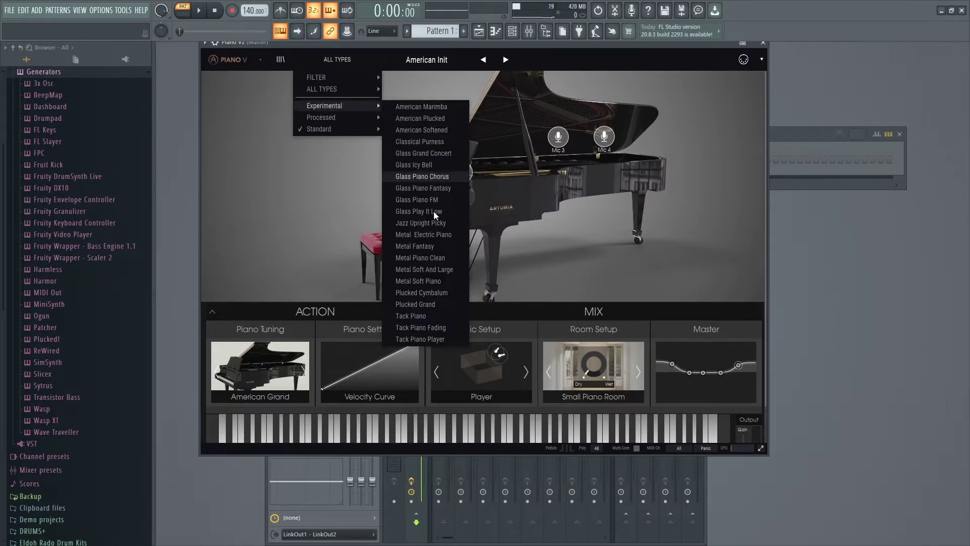
left_click(420, 223)
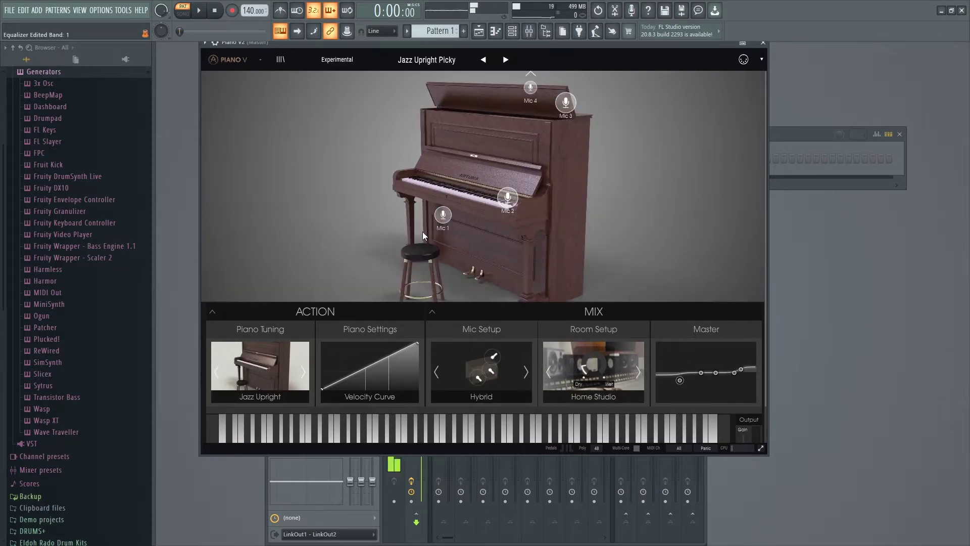
left_click(506, 60)
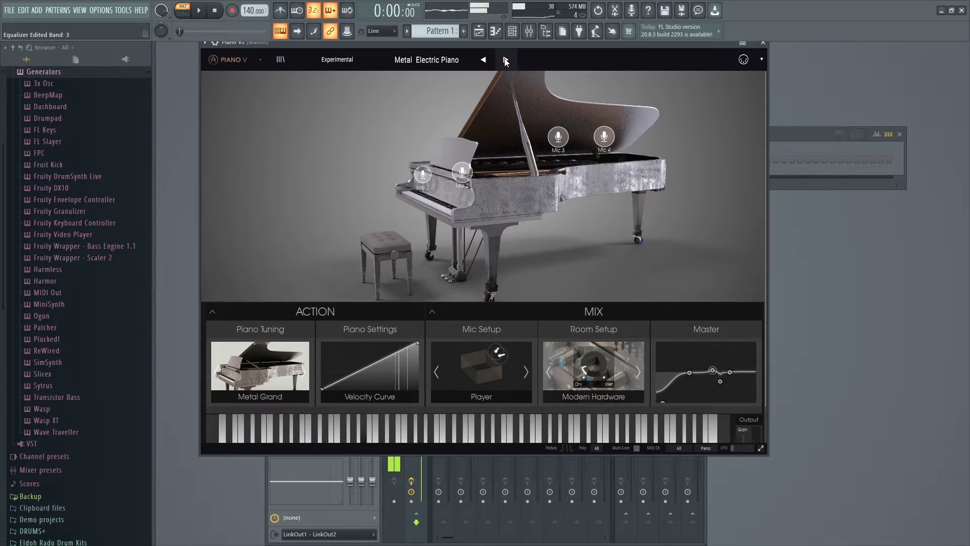
Open the piano roll for the Piano V2 channel and set the scale highlighting root note to E.
left_click(763, 43)
right_click(317, 158)
left_click(379, 161)
left_click(162, 48)
mouse_move(183, 109)
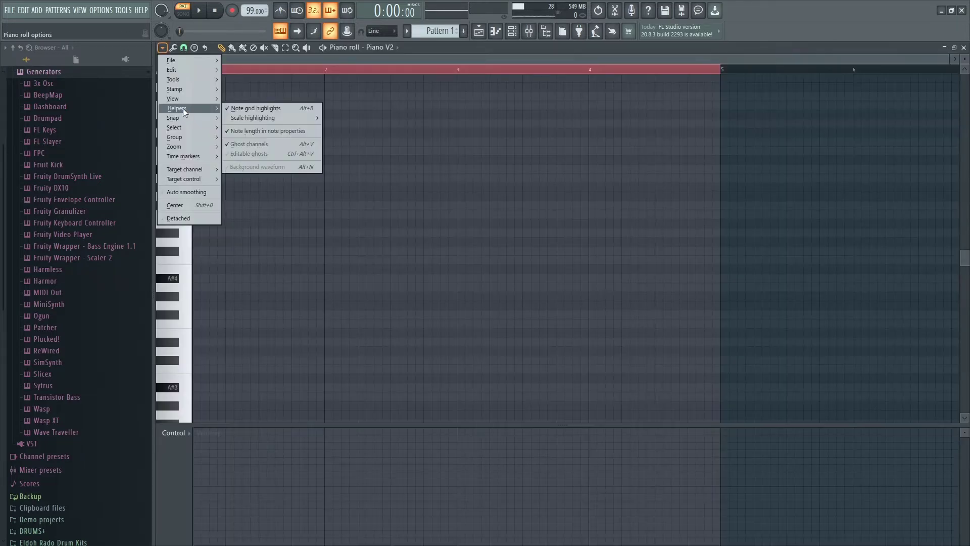
mouse_move(267, 121)
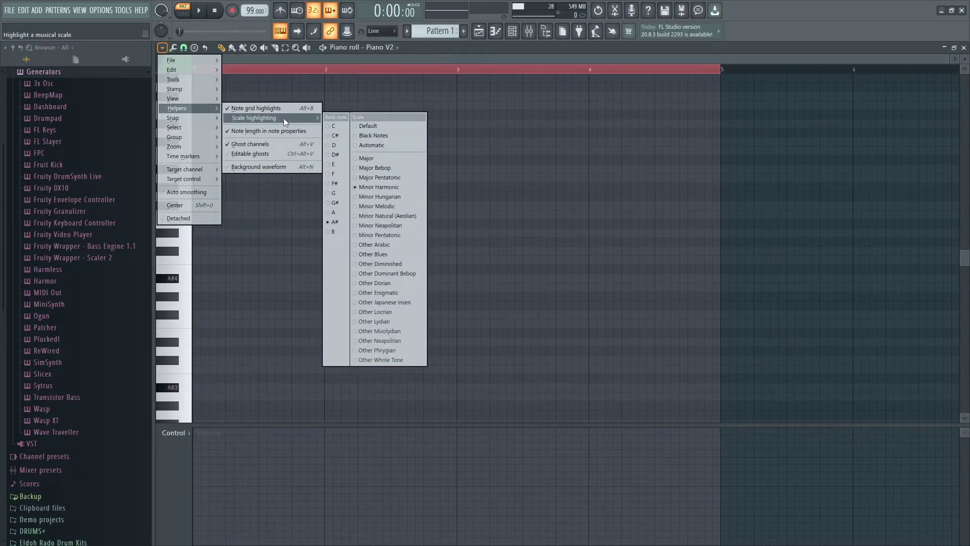
left_click(335, 168)
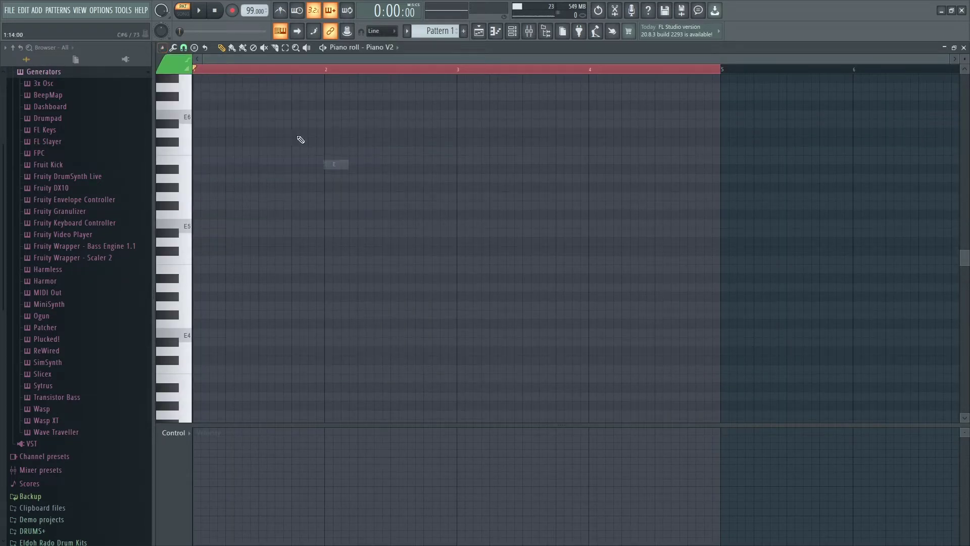
Set the piano roll's highlighted scale to Minor Hungarian.
left_click(163, 48)
mouse_move(199, 106)
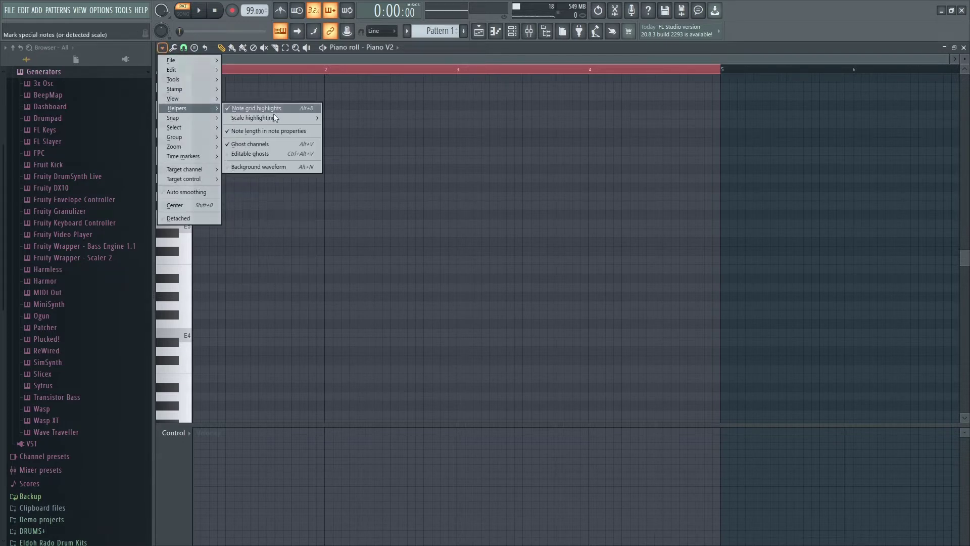
mouse_move(277, 119)
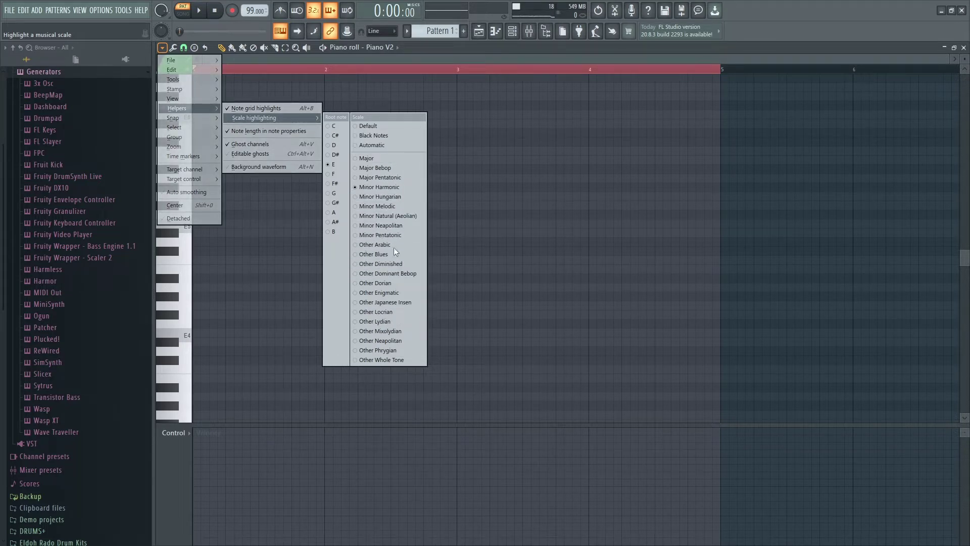
left_click(394, 197)
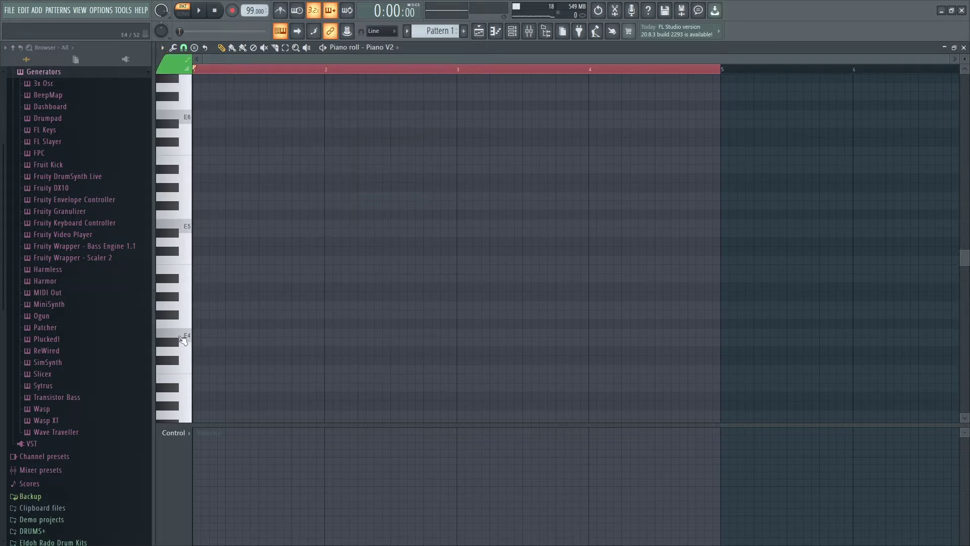
Draw a first chord of E4, G4 and B4, each 7 steps long, at the start of bar 1 and play it back.
left_click(187, 338)
left_click_drag(255, 333, 232, 331)
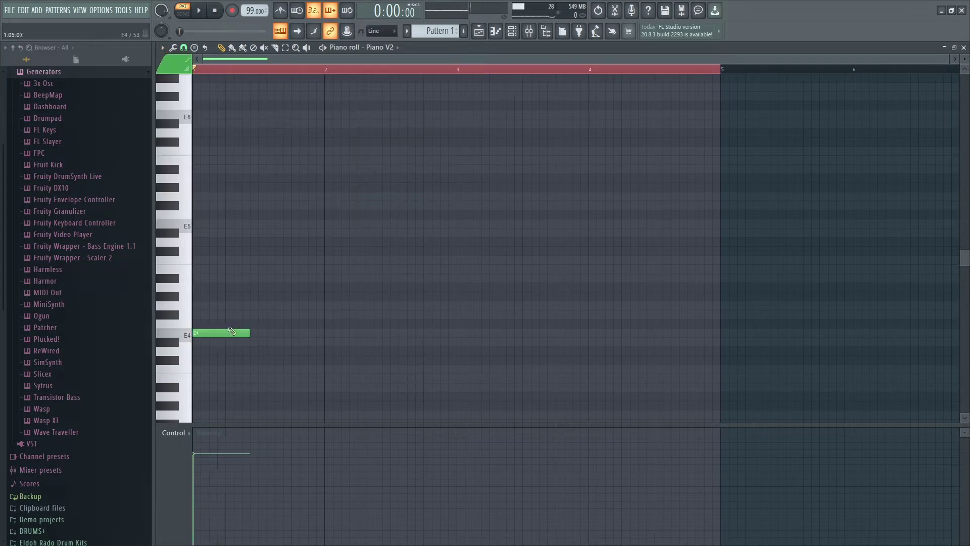
left_click(197, 305)
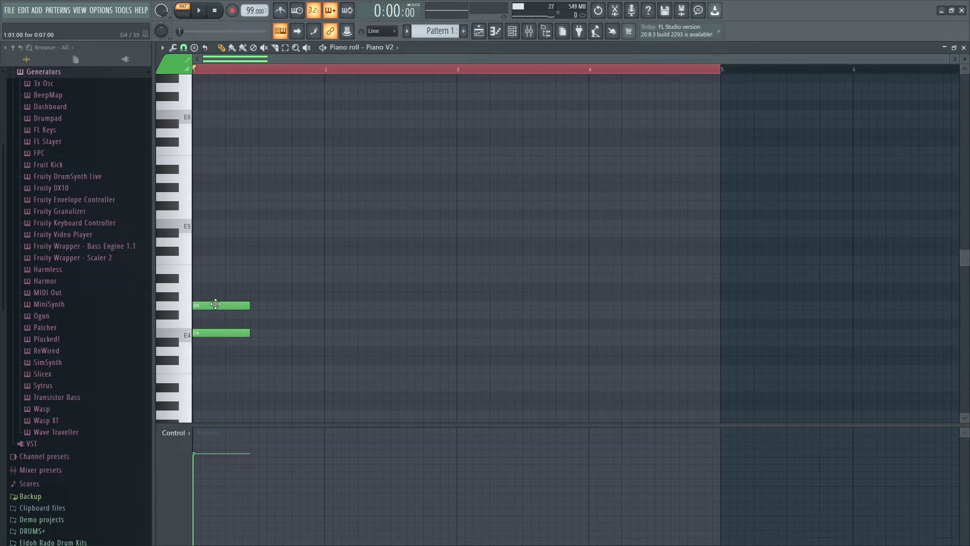
left_click(201, 269)
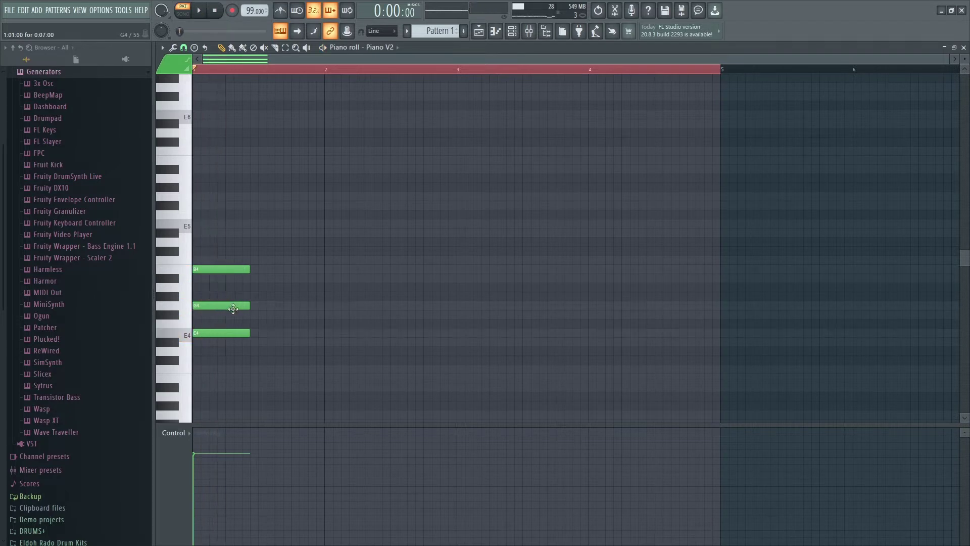
key("space")
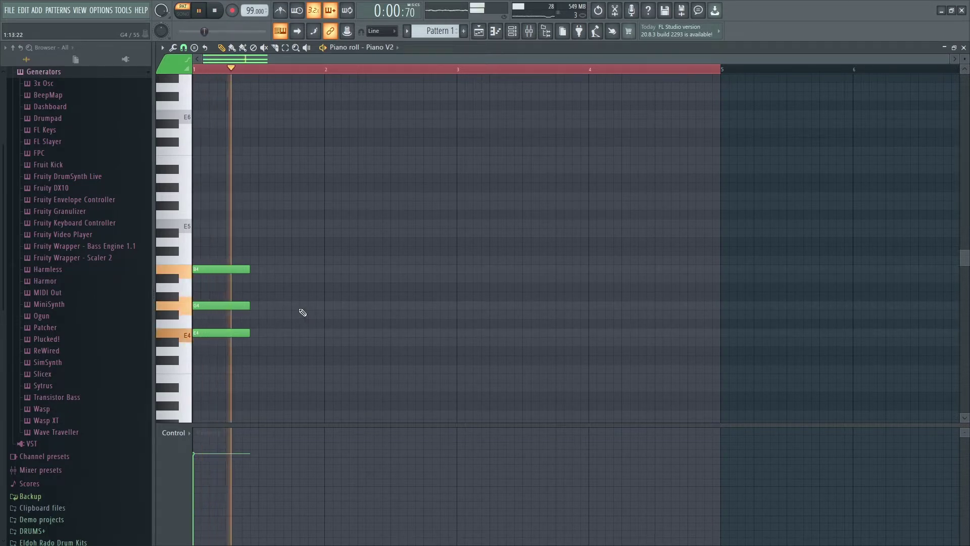
key("space")
Shorten all three notes of the first chord to 6 steps and play it back.
left_click_drag(263, 369, 249, 264)
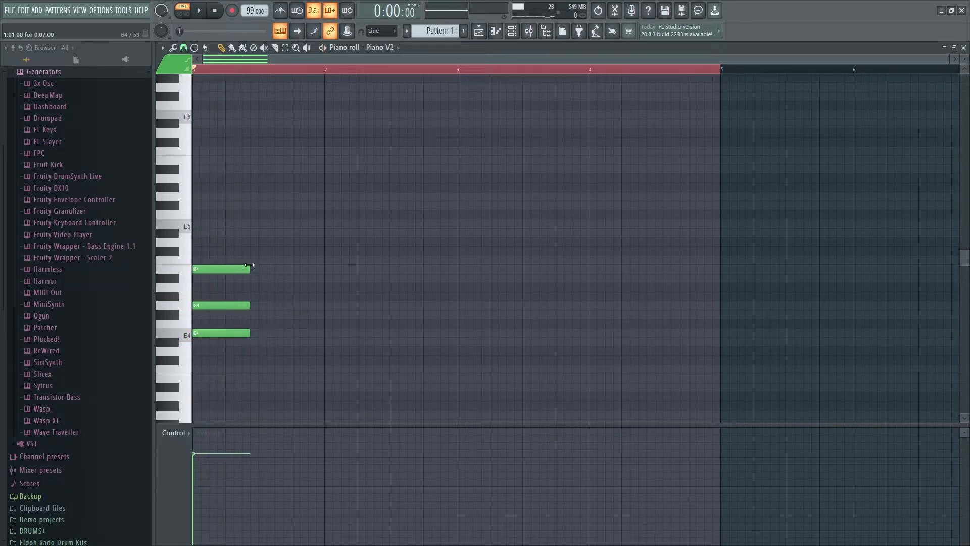
left_click_drag(262, 362, 243, 267)
key("space")
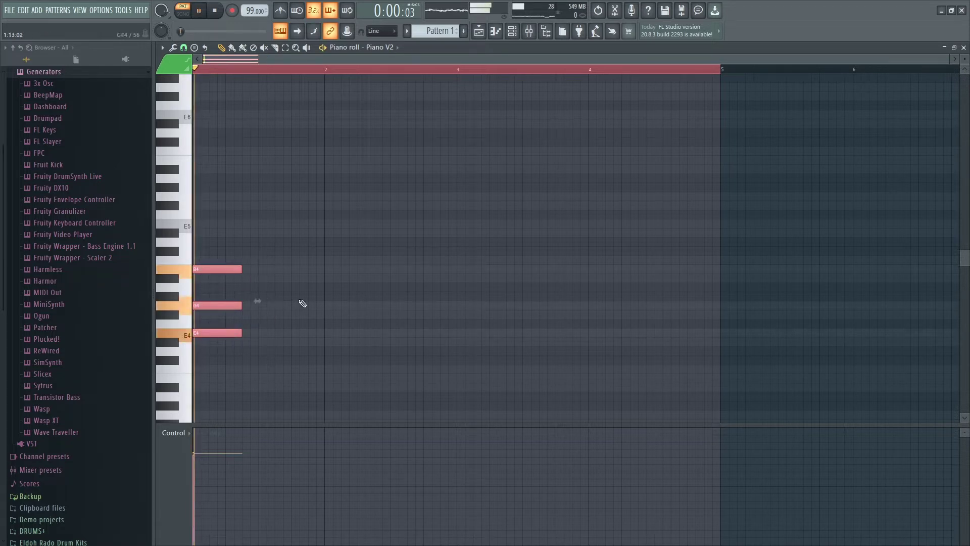
key("space")
Draw a second chord of C4, E4 and G4, 6 steps long, directly after the first chord and play both back.
left_click(245, 370)
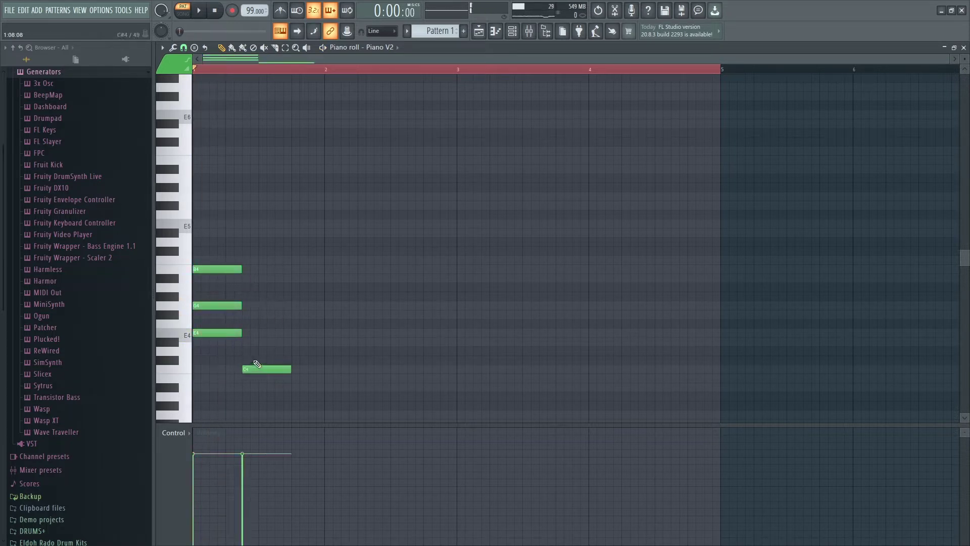
left_click(249, 332)
left_click(251, 306)
key("space")
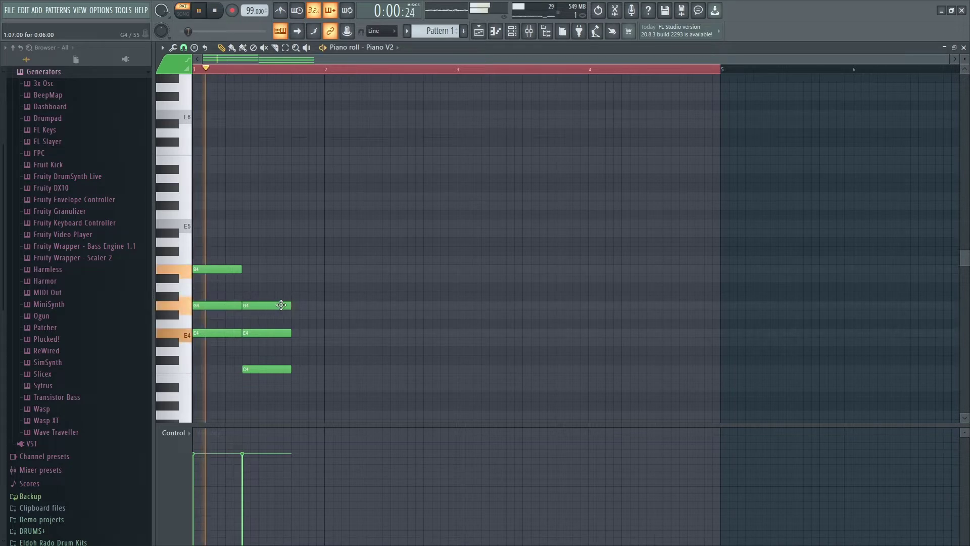
key("space")
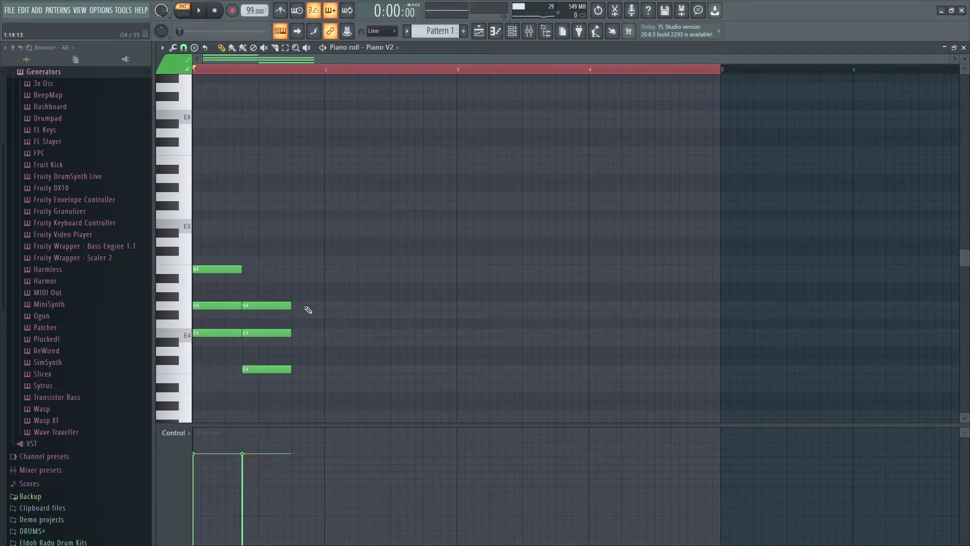
key("space")
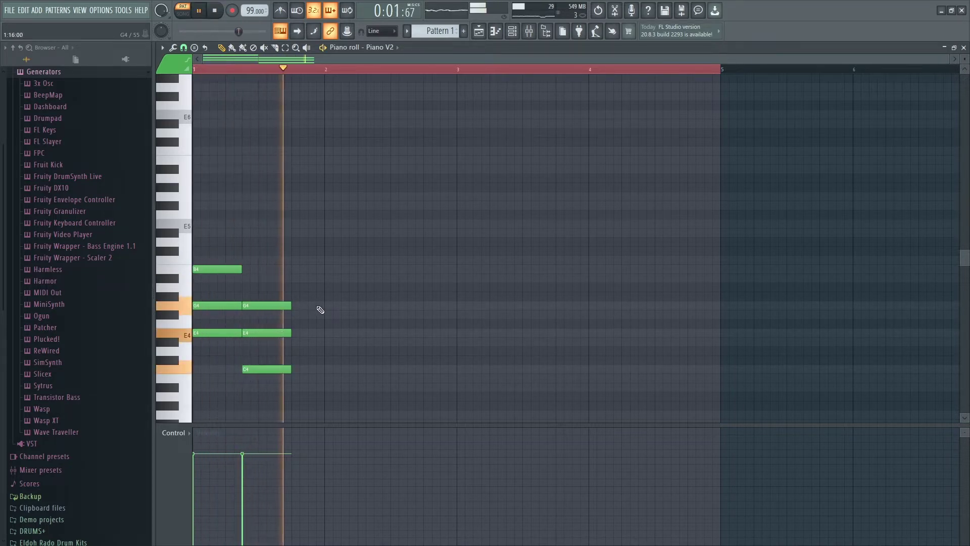
key("space")
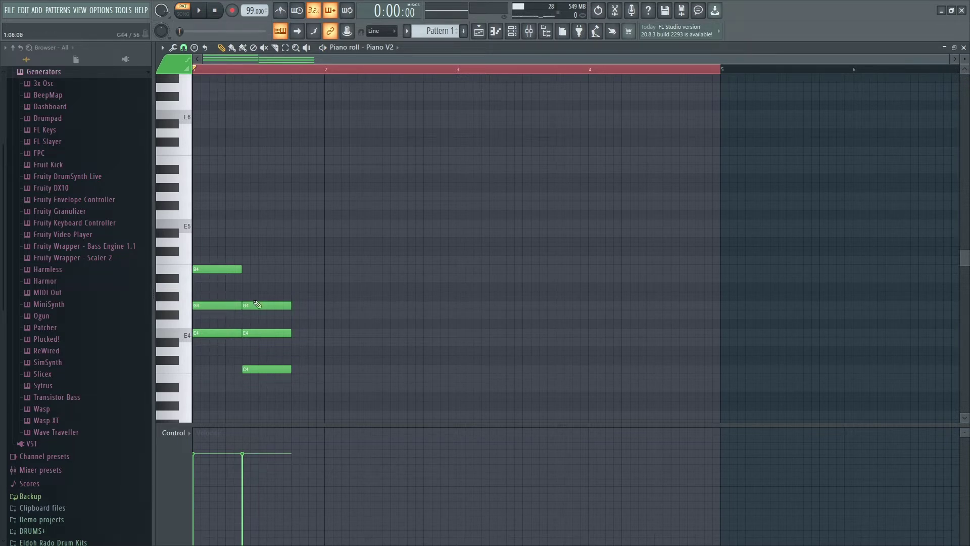
Draw a third chord of B3, D#4 and F#4, 6 steps long, directly after the second chord and play the progression.
left_click(295, 379)
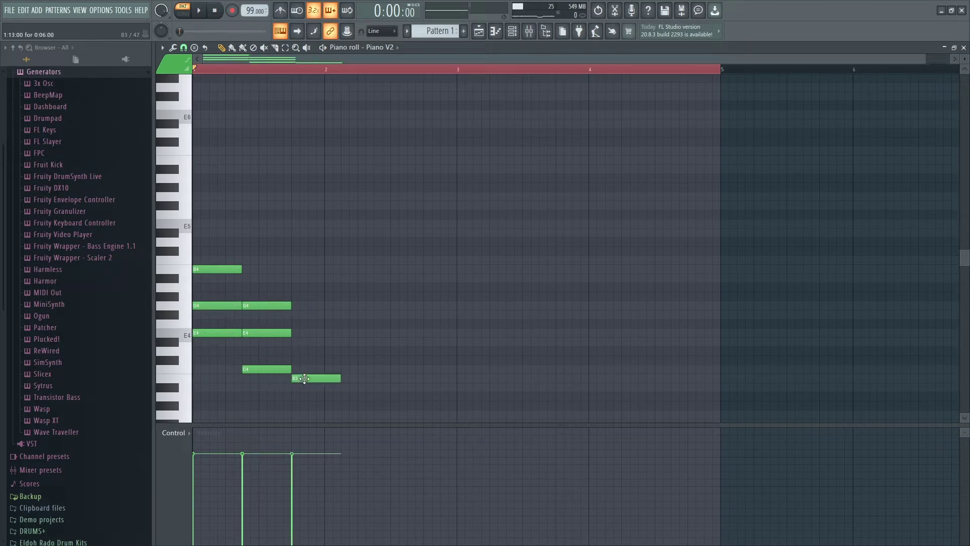
left_click(296, 342)
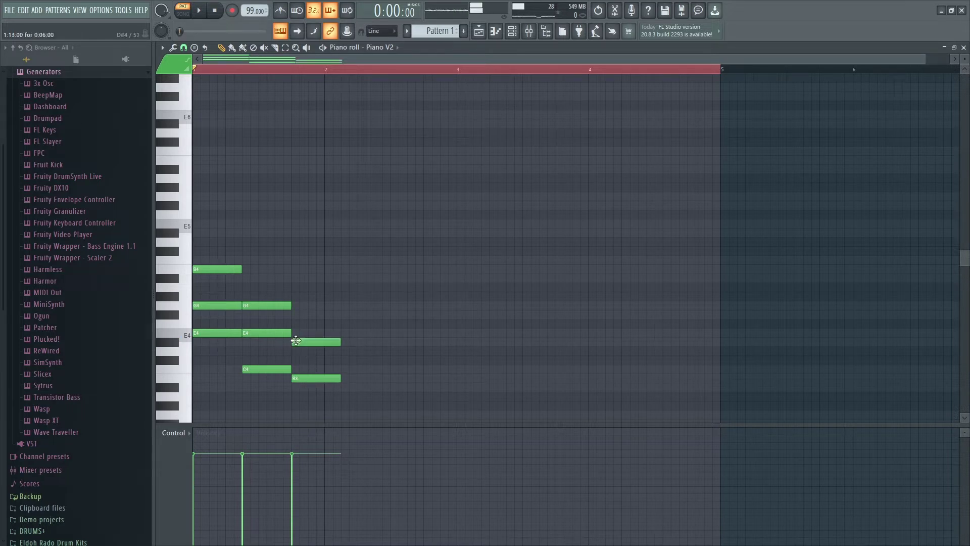
left_click(298, 315)
key("space")
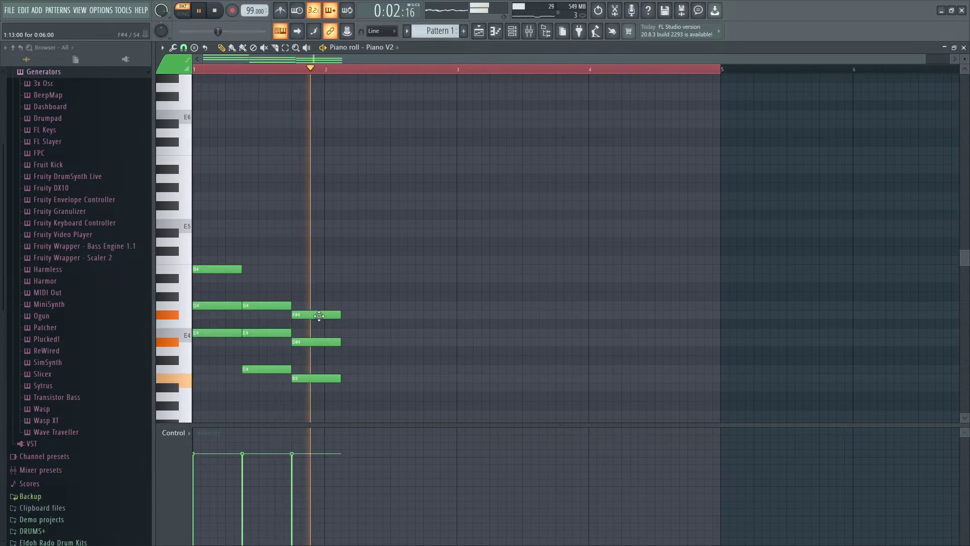
key("space")
Raise the third chord's top note to G4 and play the progression.
left_click_drag(319, 315, 313, 300)
key("space")
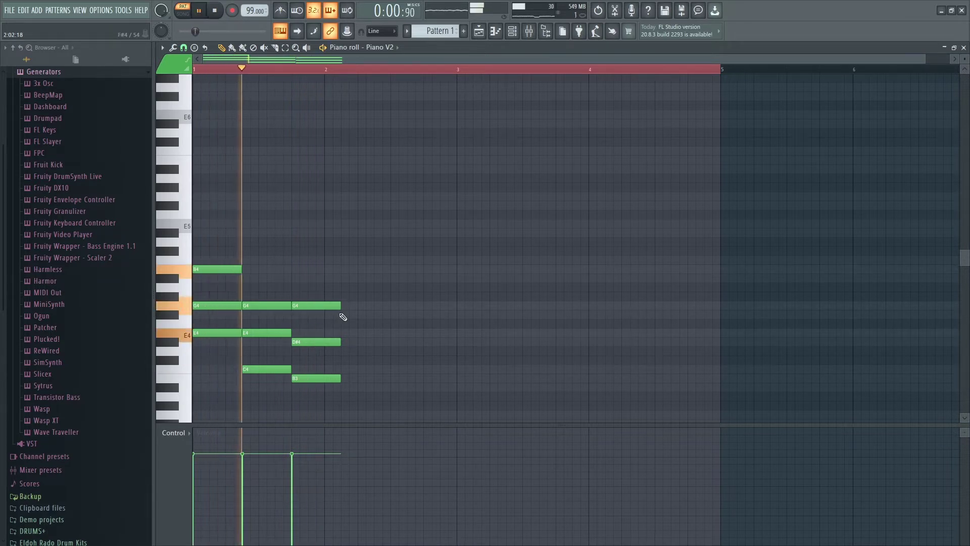
key("space")
key("space")
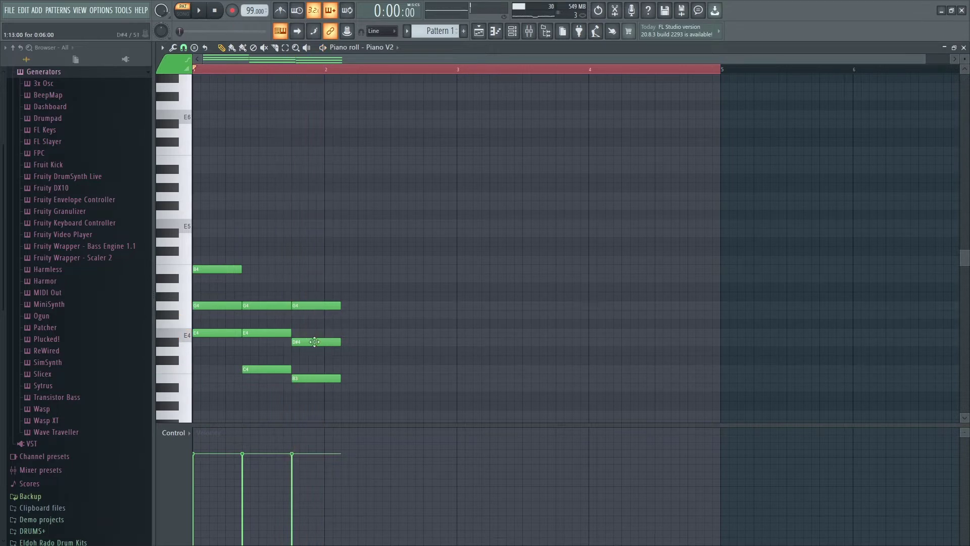
Delete all three notes of the third chord and listen to the remaining two chords.
right_click(316, 305)
right_click(316, 342)
right_click(315, 378)
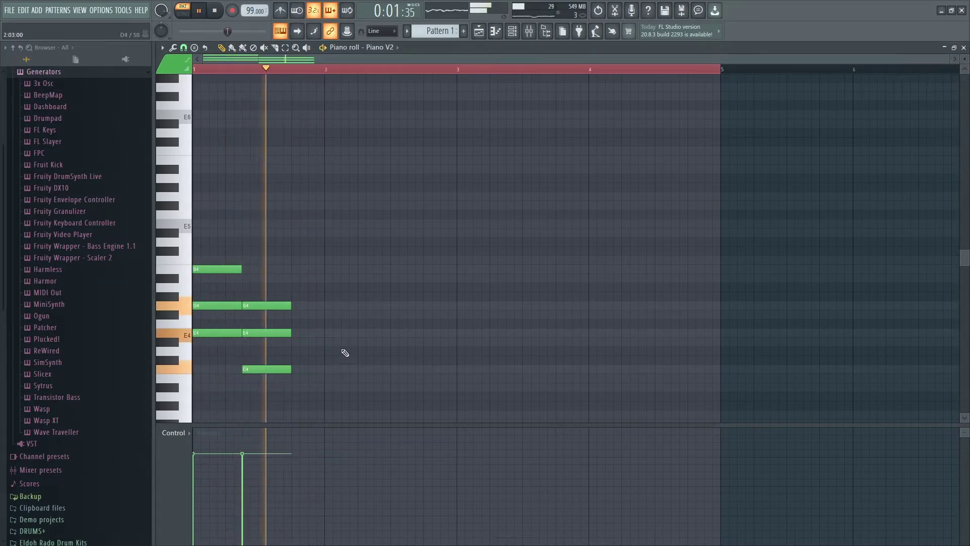
key("space")
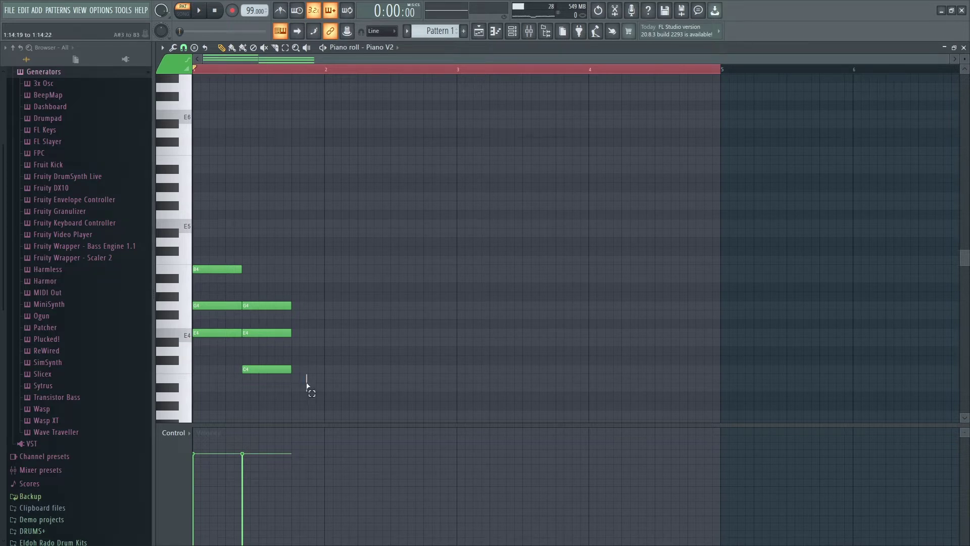
Add a B3, D#4 and F#4 chord again directly after the second chord and play the progression.
left_click_drag(307, 384, 302, 317)
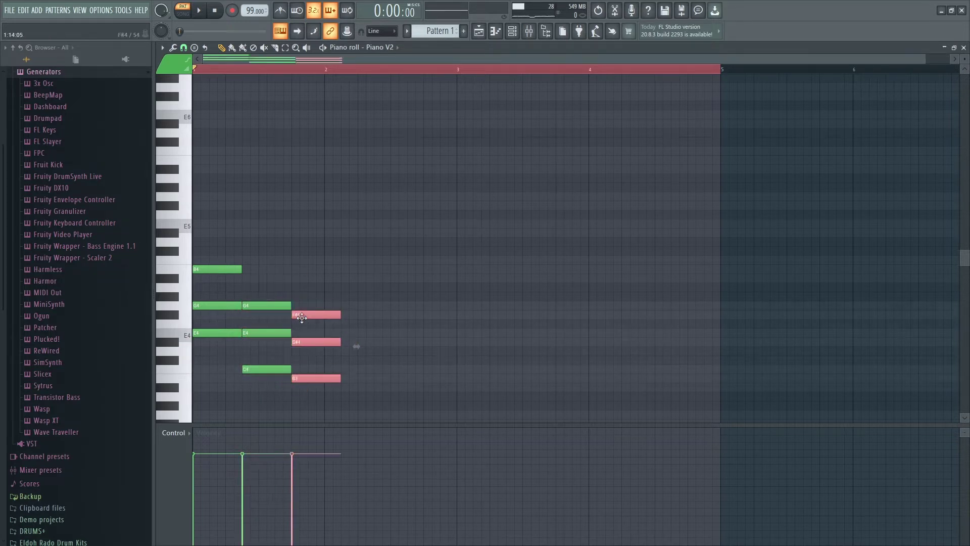
key("space")
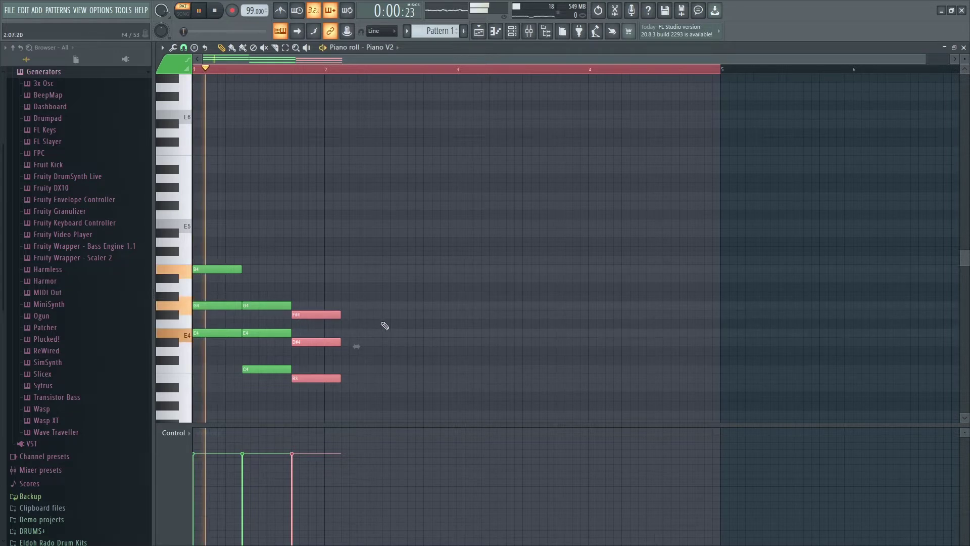
key("space")
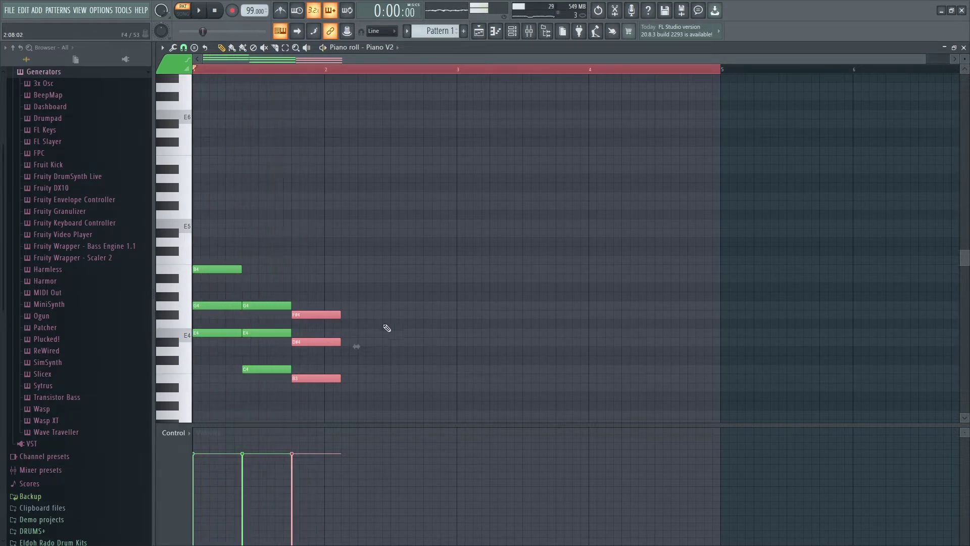
Revoice the third chord to A#3, D#4 and F#4 and play the progression.
left_click_drag(316, 323, 315, 325)
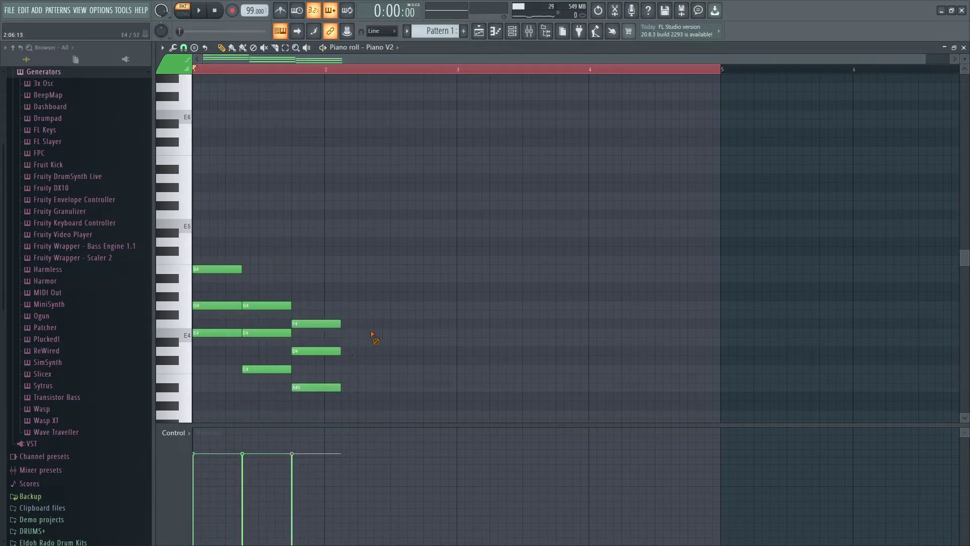
left_click_drag(362, 368, 309, 314)
key("space")
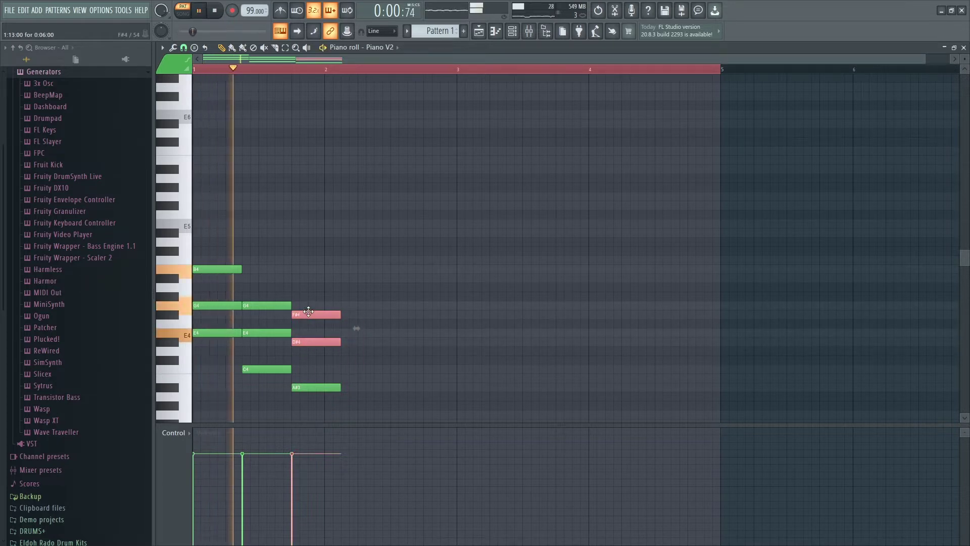
Revoice the third chord to C4, F#4 and B4 and play the progression.
key("space")
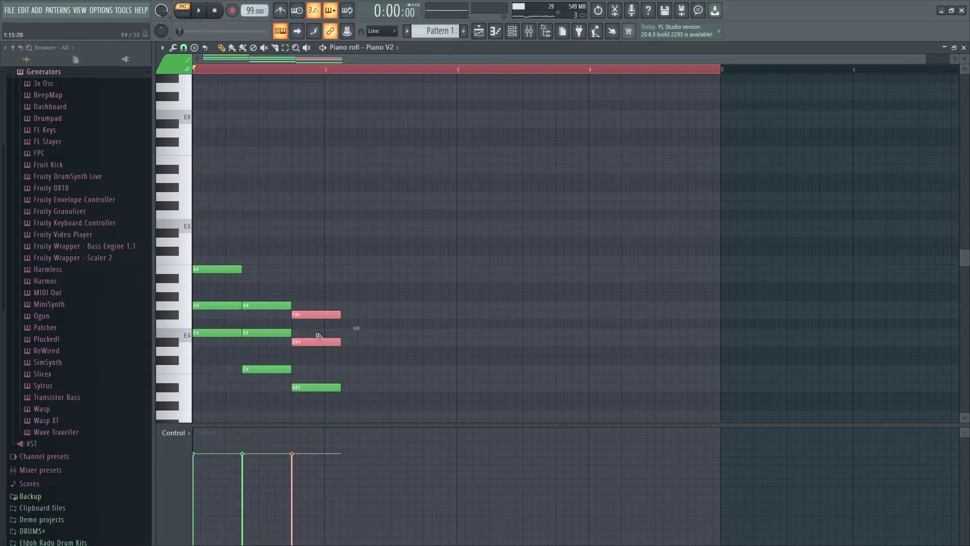
left_click_drag(310, 387, 314, 268)
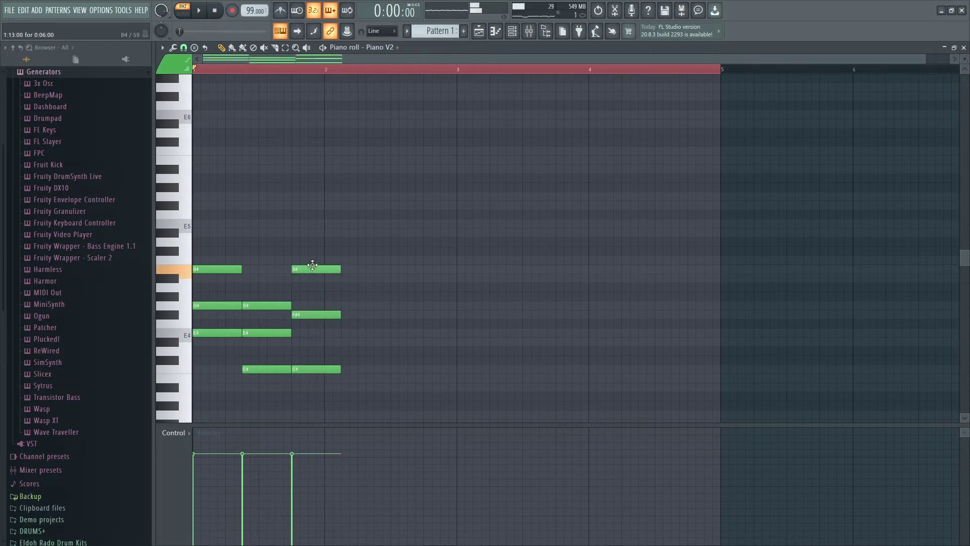
key("space")
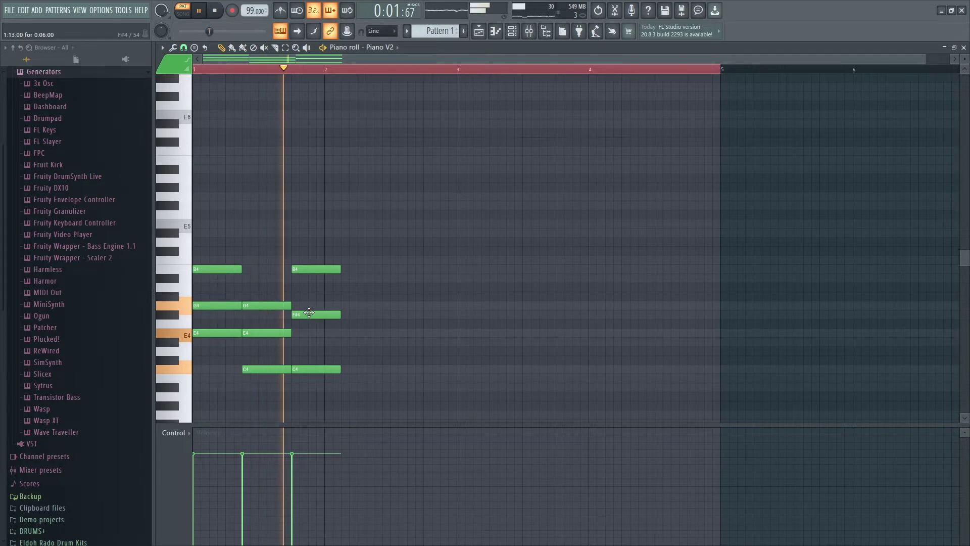
key("space")
Try the third chord as C4, E4 and B4 and as C4, D#4 and G4 while playing the progression.
left_click_drag(309, 313, 311, 333)
key("space")
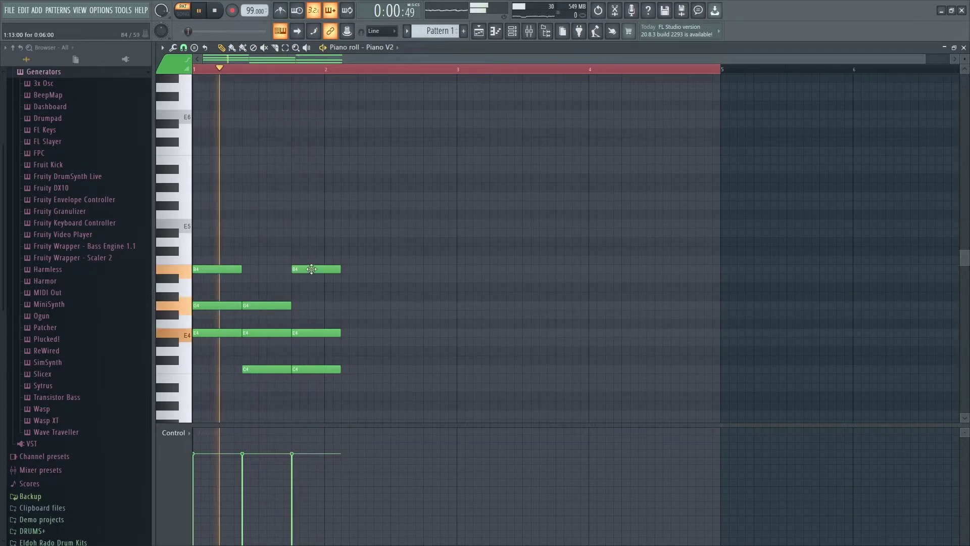
left_click_drag(313, 269, 307, 343)
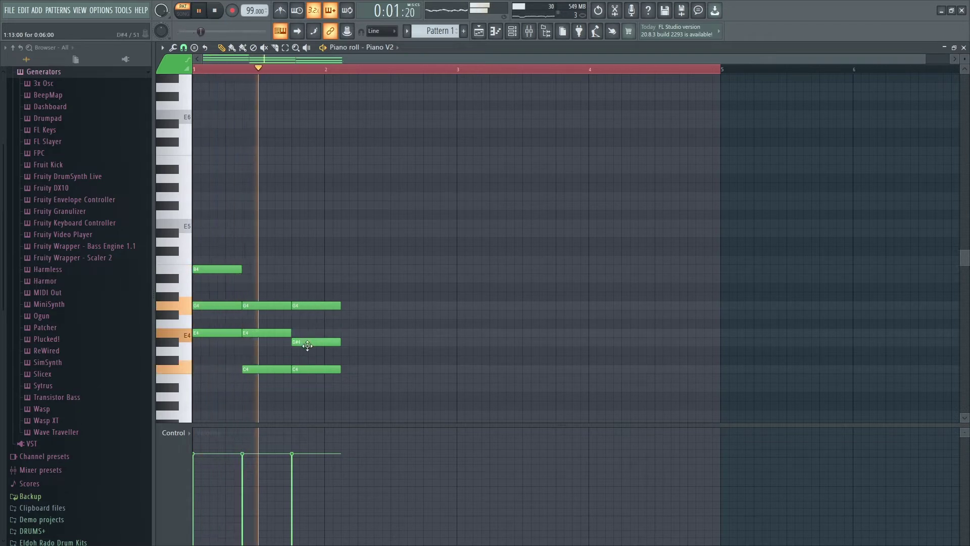
key("space")
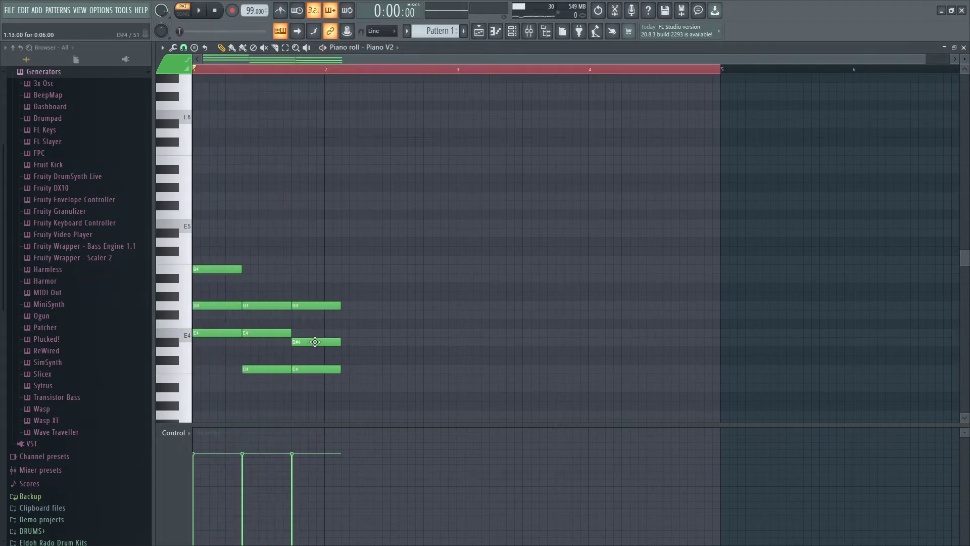
key("space")
key("space")
Delete the third chord's C4, D#4 and G4 notes.
right_click(318, 305)
right_click(317, 341)
right_click(317, 369)
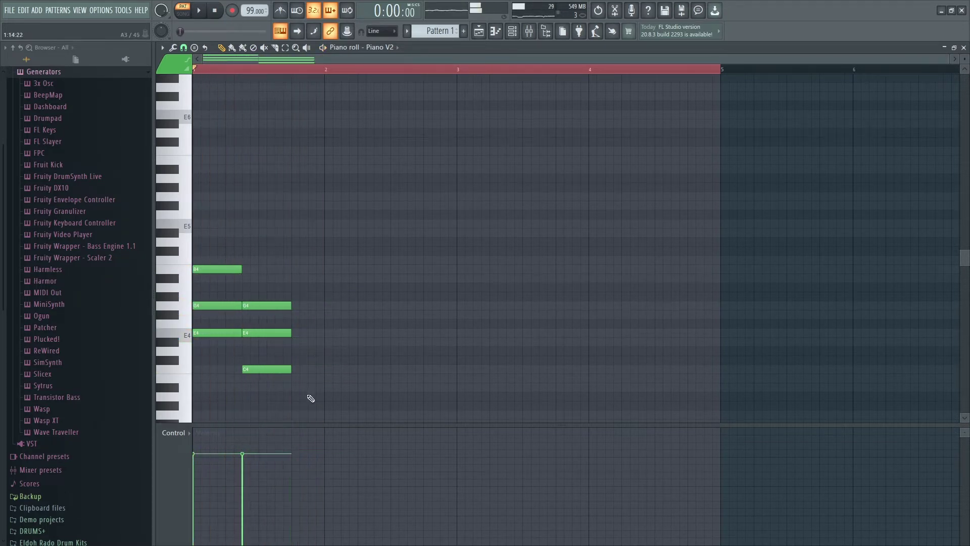
Lengthen the two remaining chords to half a bar each so they fill bar 1, and play them.
left_click_drag(306, 406, 271, 304)
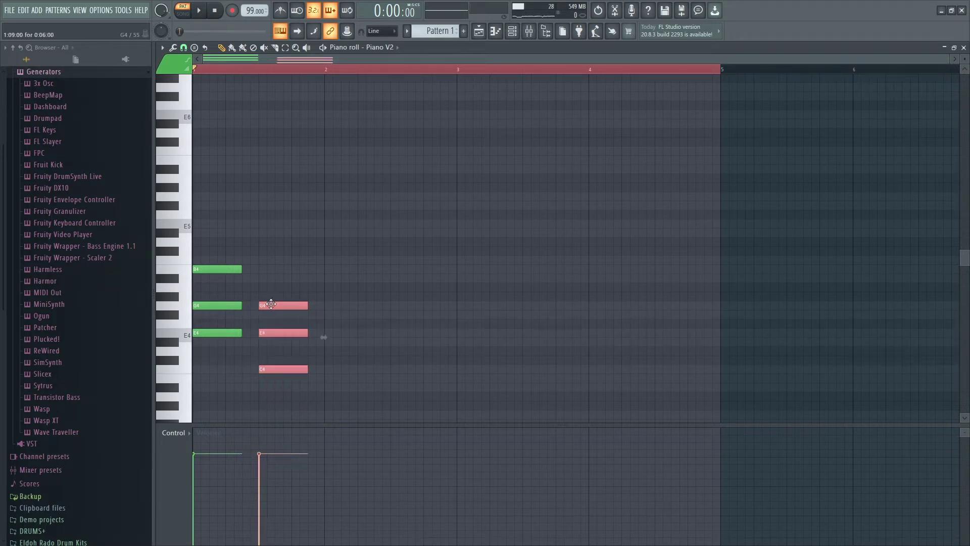
left_click_drag(242, 269, 259, 269)
key("space")
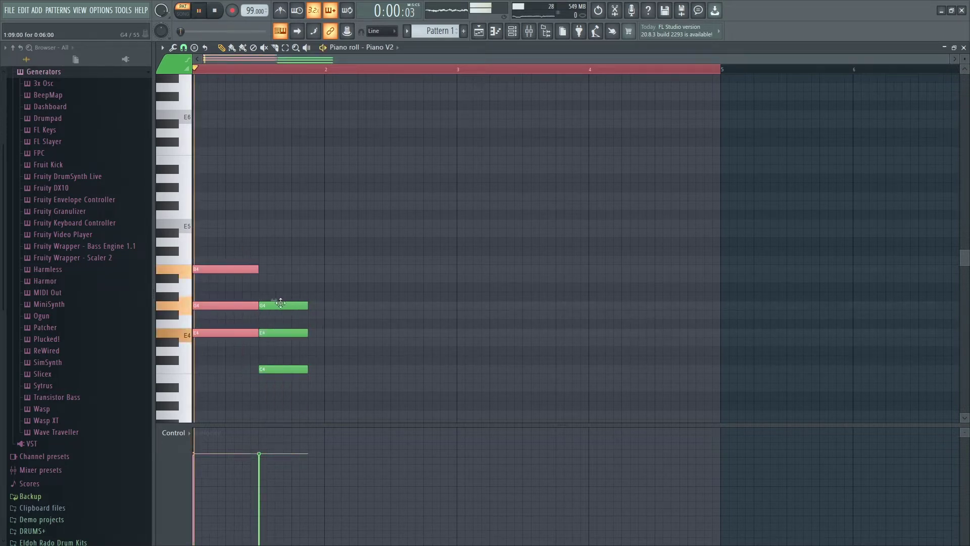
key("space")
left_click_drag(312, 383, 324, 305)
key("space")
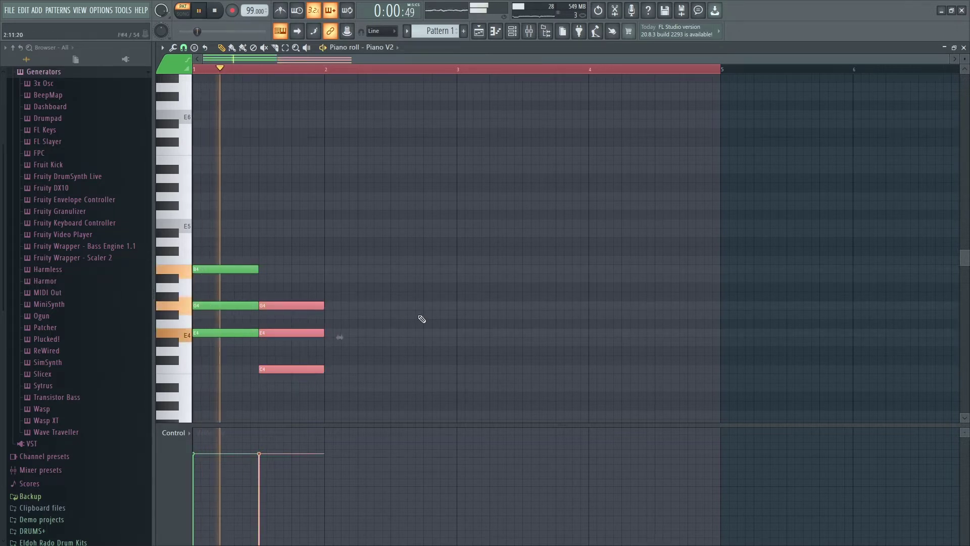
key("space")
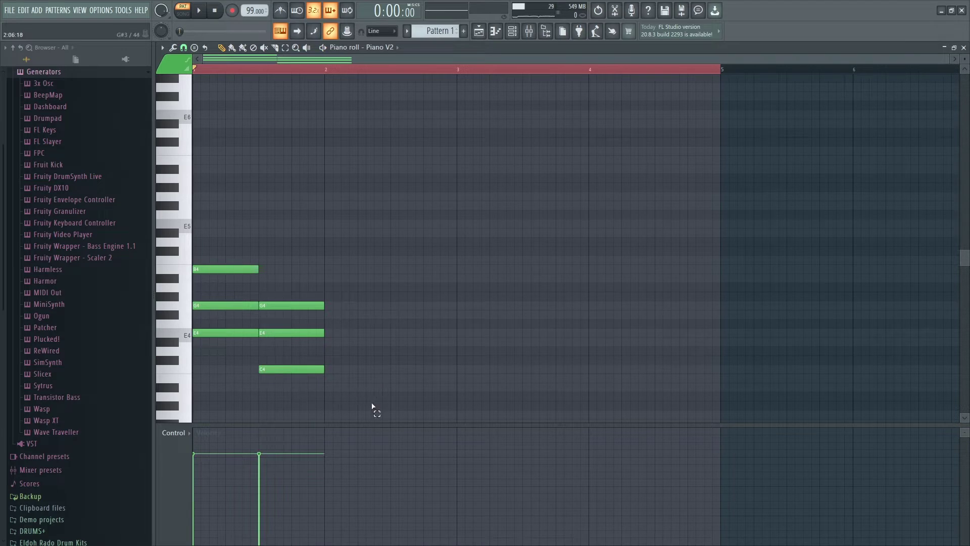
Copy the first chord to the second half of bar 2 and play the progression.
left_click_drag(374, 407, 216, 228)
left_click_drag(370, 399, 408, 273)
key("space")
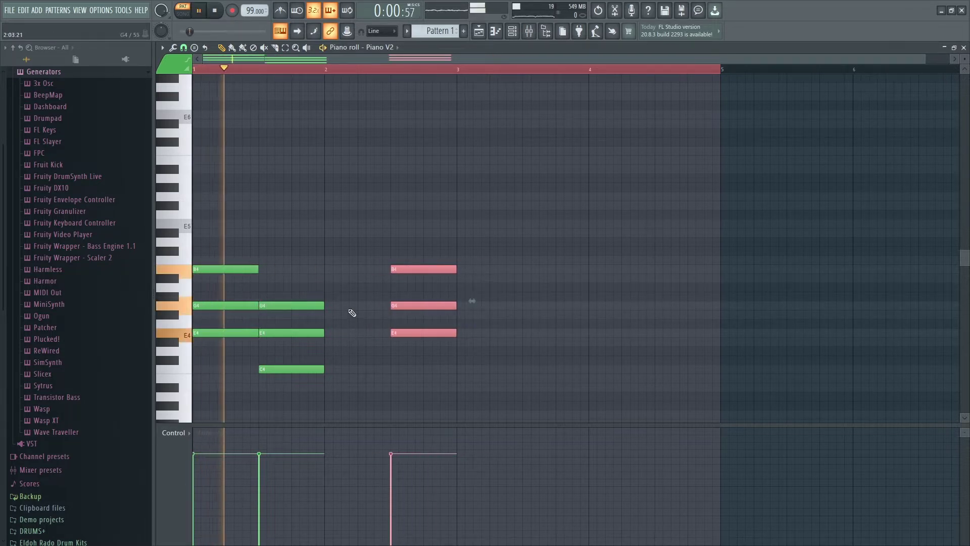
key("space")
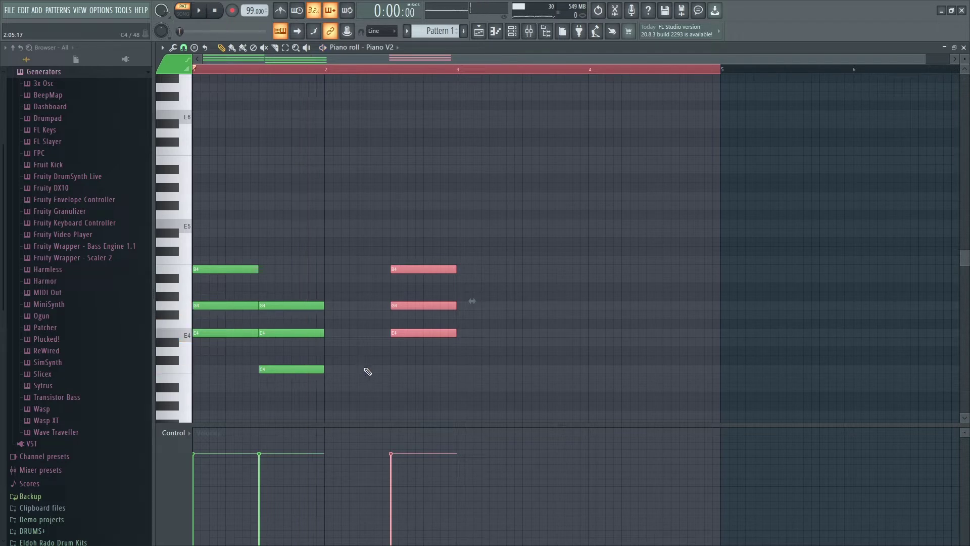
Add a third chord of C4, D#4 and A#4 in the first half of bar 2, playing the progression while choosing notes.
left_click_drag(341, 405, 338, 342)
key("space")
mouse_move(349, 307)
left_mouse_down()
mouse_move(348, 278)
mouse_move(351, 299)
mouse_move(367, 299)
left_mouse_up()
key("space")
right_click(367, 299)
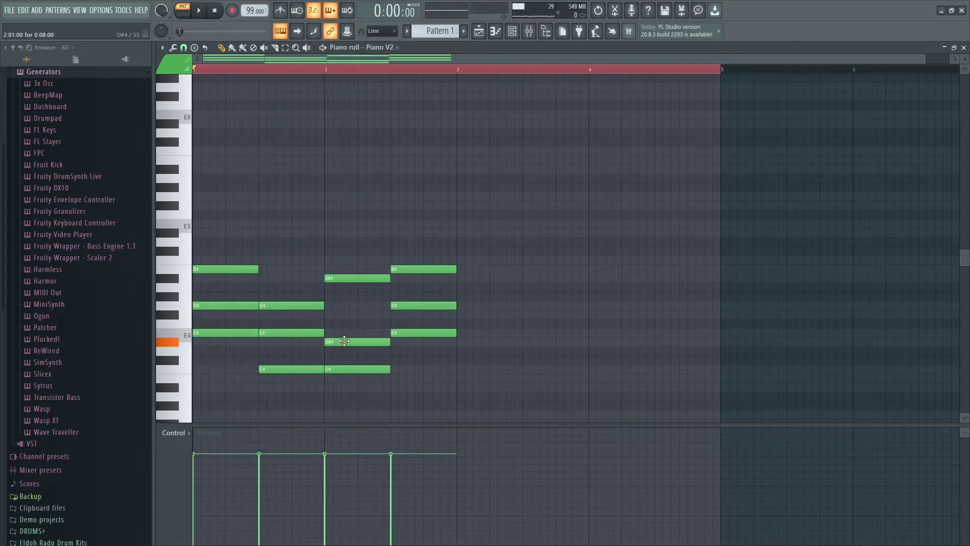
Revoice the third chord to B3, E4 and G4 and play the progression.
mouse_move(344, 341)
left_mouse_down()
mouse_move(345, 324)
mouse_move(343, 333)
left_mouse_up()
key("space")
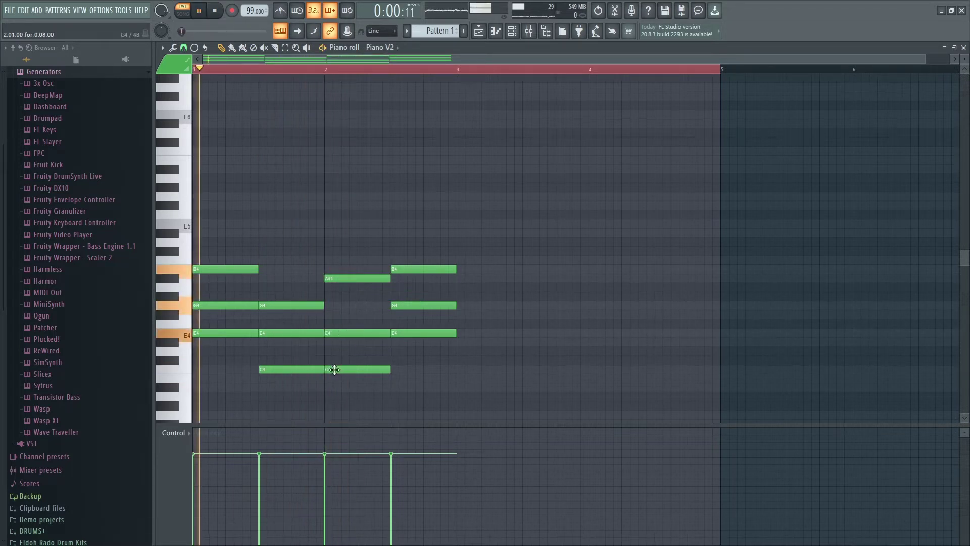
left_click_drag(347, 279, 348, 306)
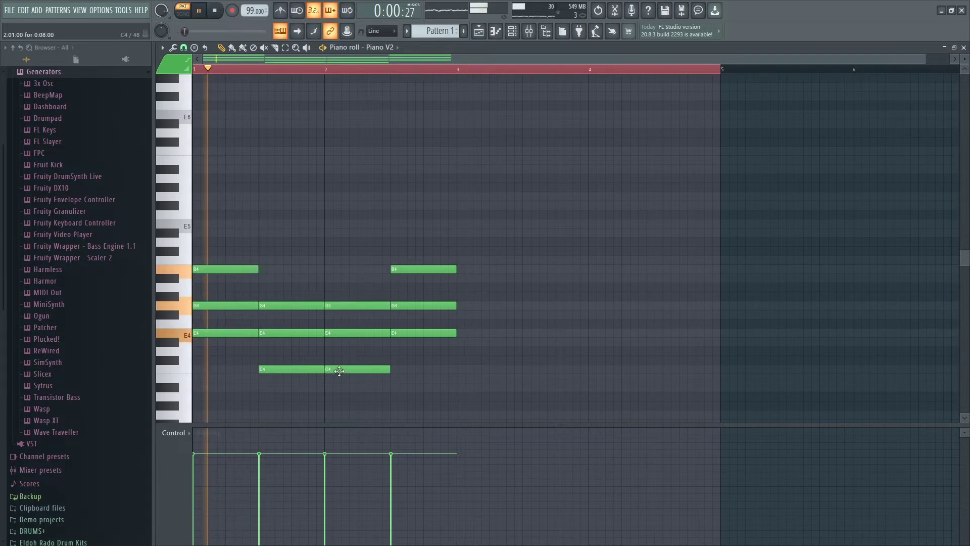
mouse_move(339, 370)
left_mouse_down()
mouse_move(337, 389)
mouse_move(337, 378)
left_mouse_up()
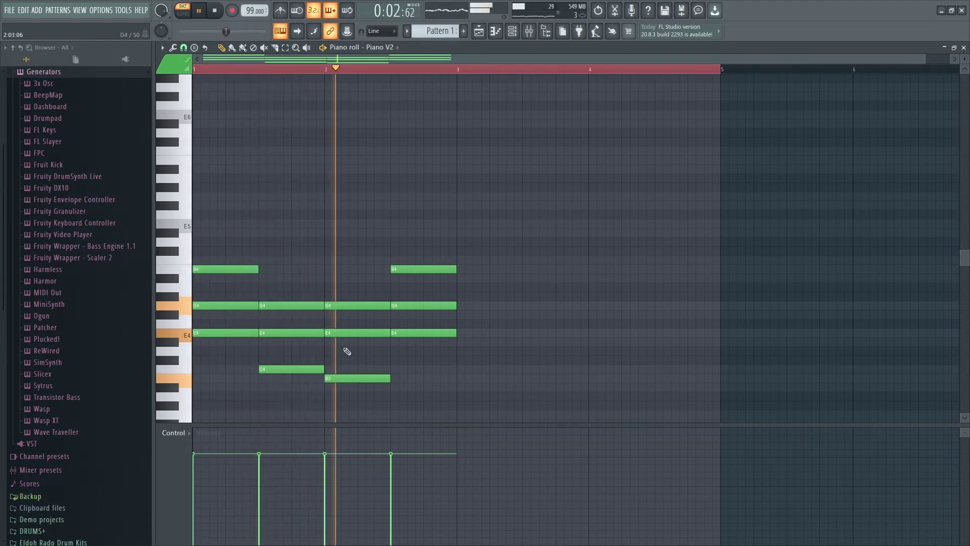
key("space")
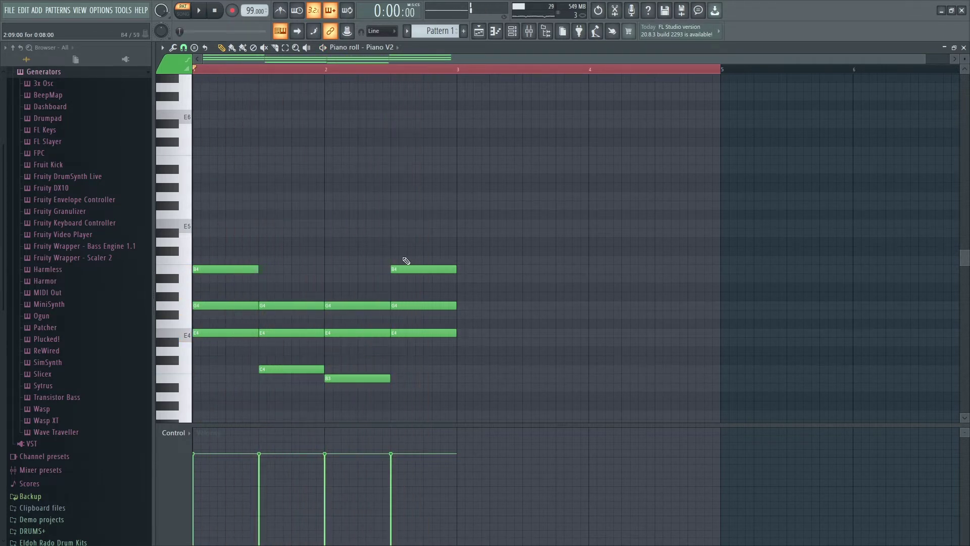
Delete the fourth chord and the upper notes of the first three chords, keeping only E4, C4 and B3.
right_click(424, 269)
right_click(424, 306)
right_click(356, 332)
right_click(290, 305)
right_click(356, 306)
right_click(399, 333)
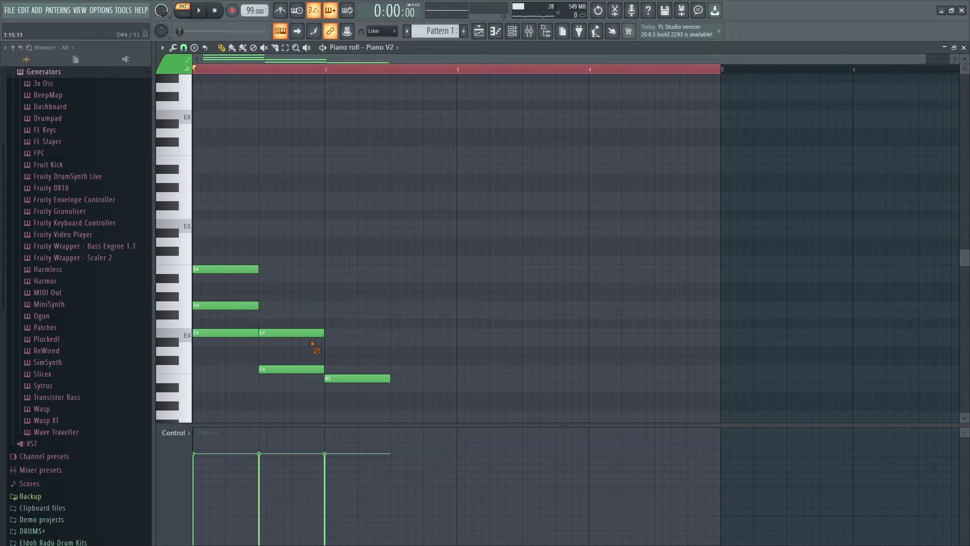
right_click(303, 333)
right_click(234, 268)
right_click(243, 306)
Play the bass line and try A#3 as its third note before moving that note back to B3.
key("space")
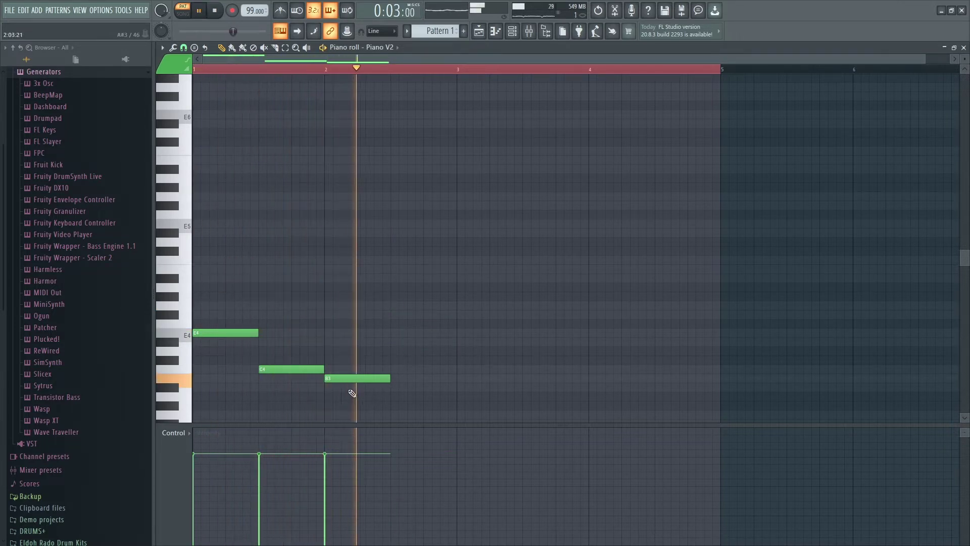
left_click_drag(353, 379, 353, 389)
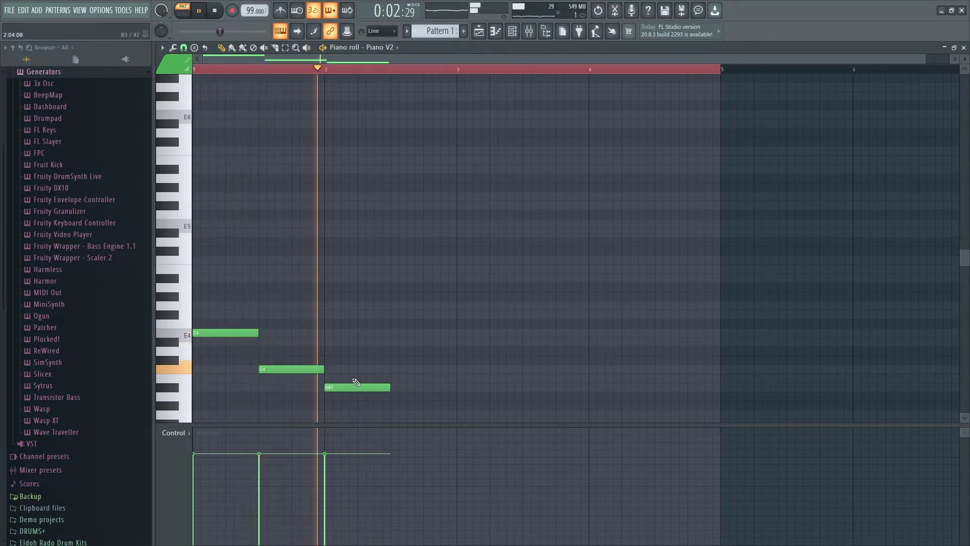
left_click_drag(348, 387, 349, 378)
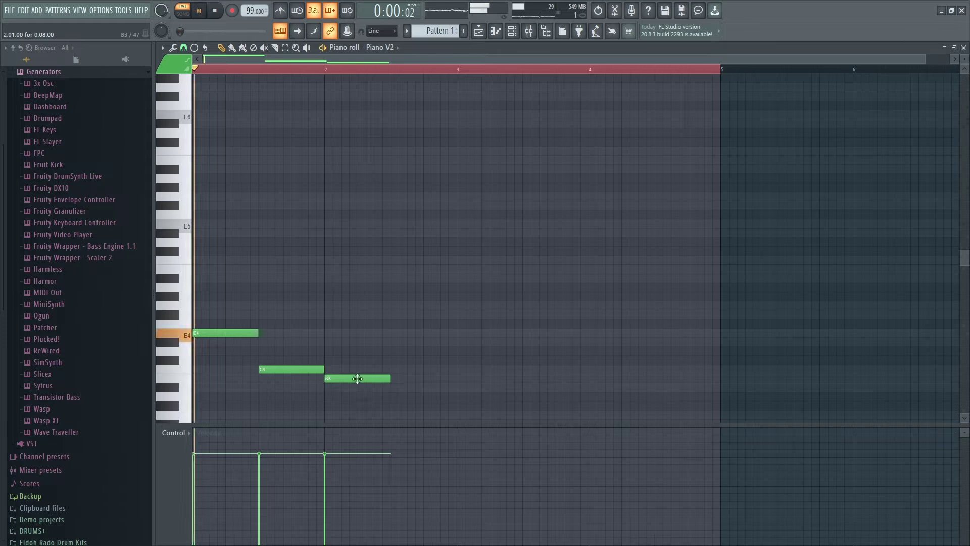
Add a fourth bass note on C4 in the second half of bar 2, raise it to D#4 and play the line.
left_click(397, 371)
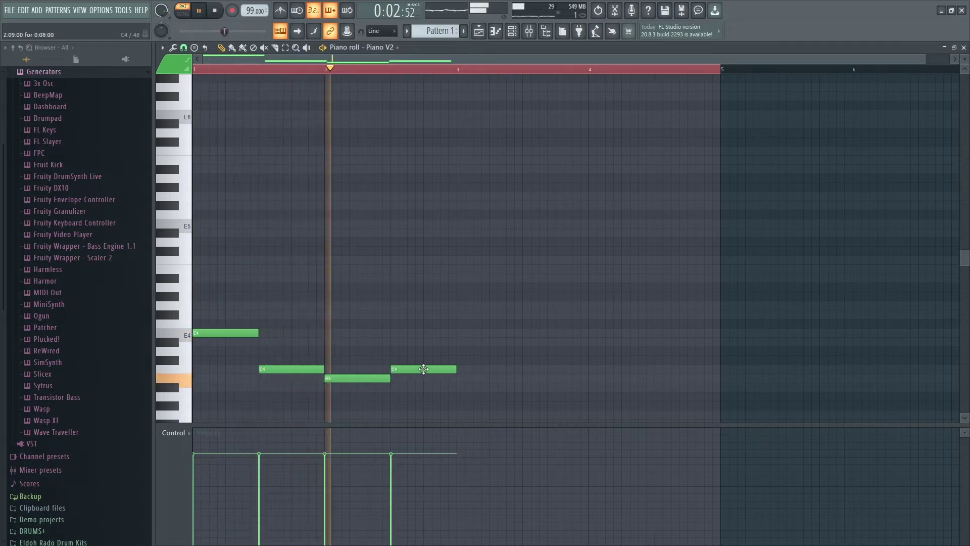
key("space")
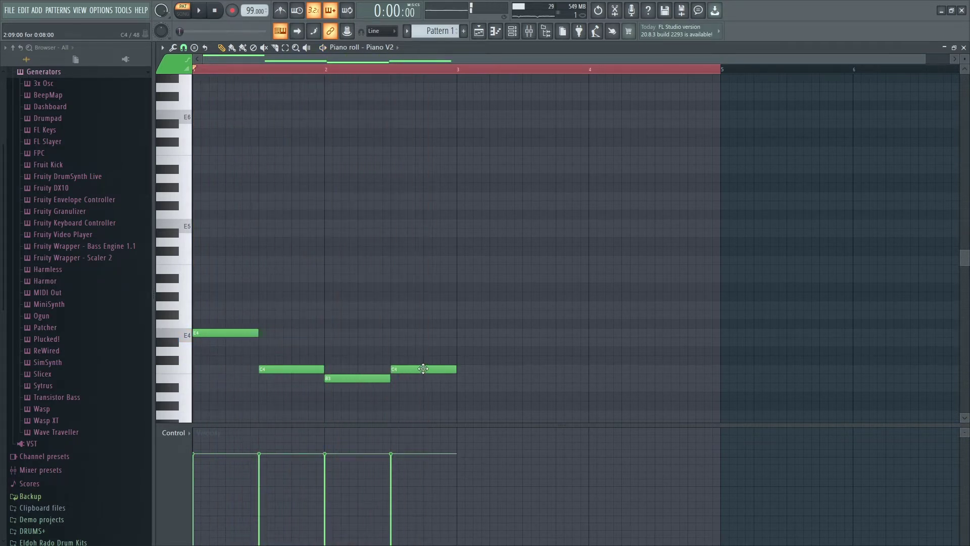
left_click_drag(423, 368, 424, 340)
key("space")
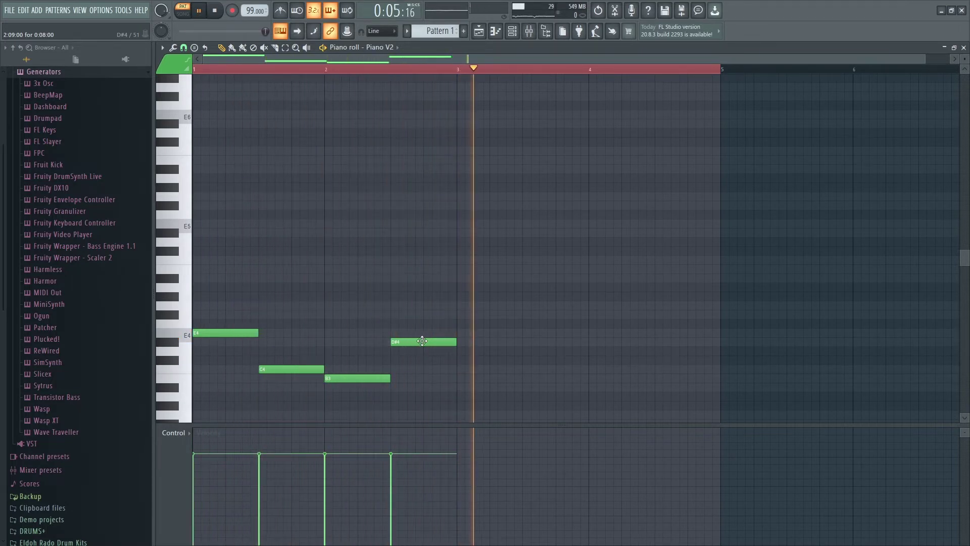
Duplicate the four-note bass line into bars 3 and 4 and clear the selection.
left_click_drag(471, 413, 193, 229)
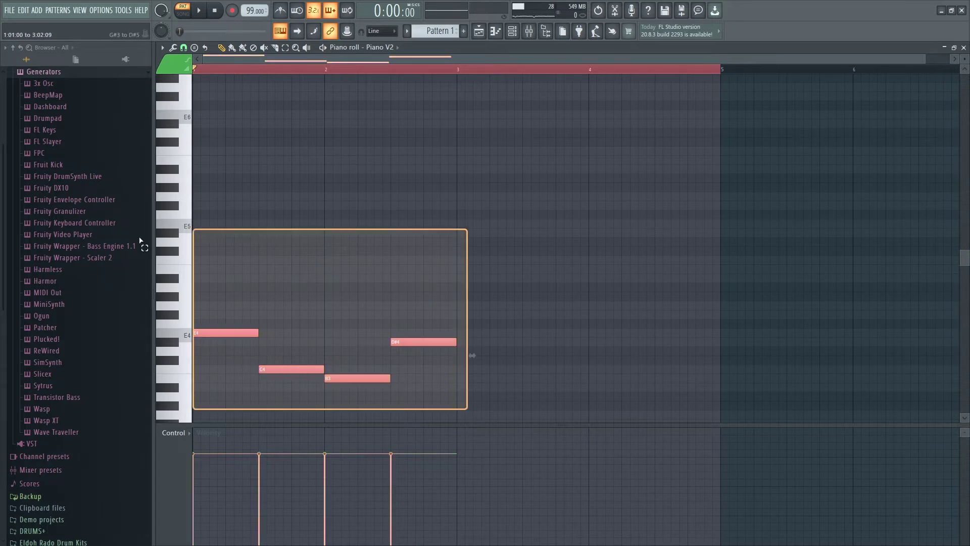
left_click_drag(227, 334, 487, 336)
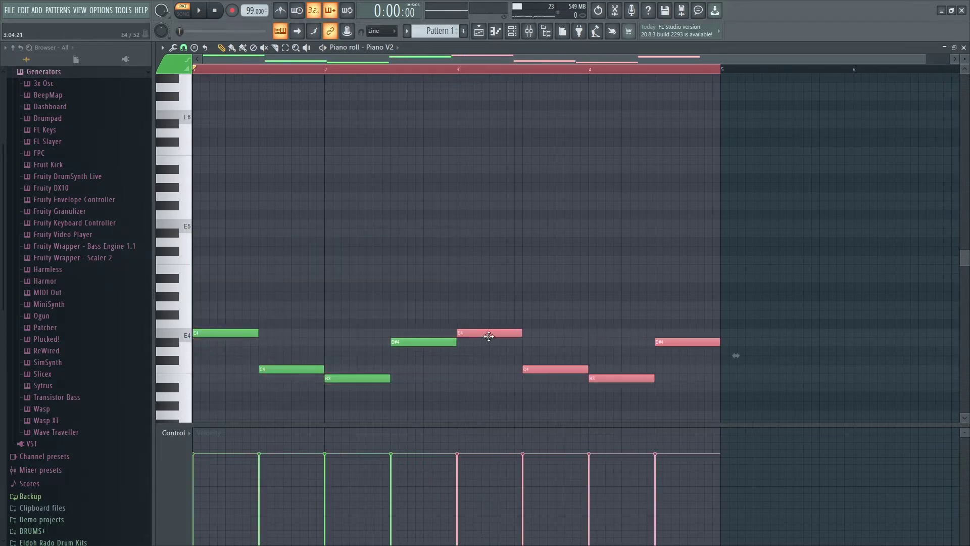
left_click(635, 300)
Raise the last bass note to E4 and build E4-G4-B4 and C4-E4-G4 chords on the first two notes while playing.
key("space")
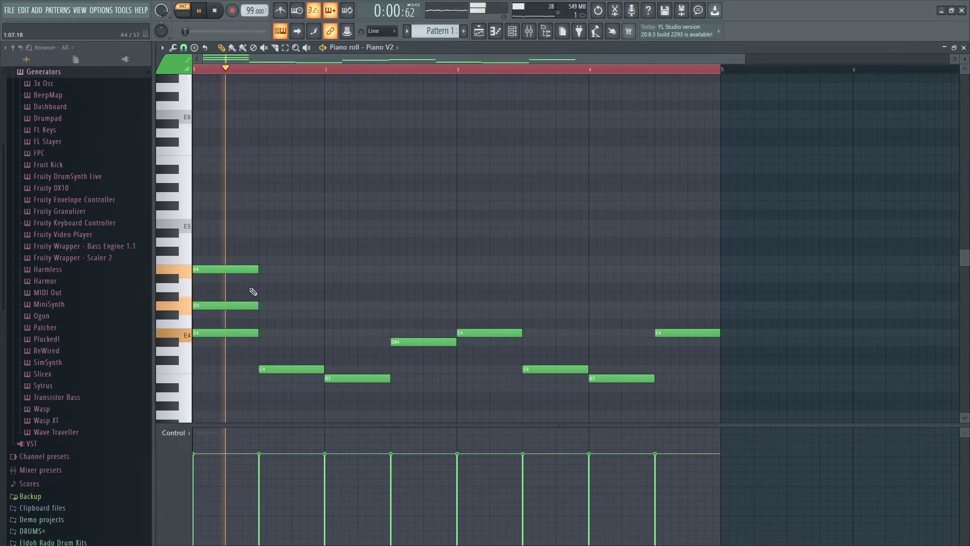
key("space")
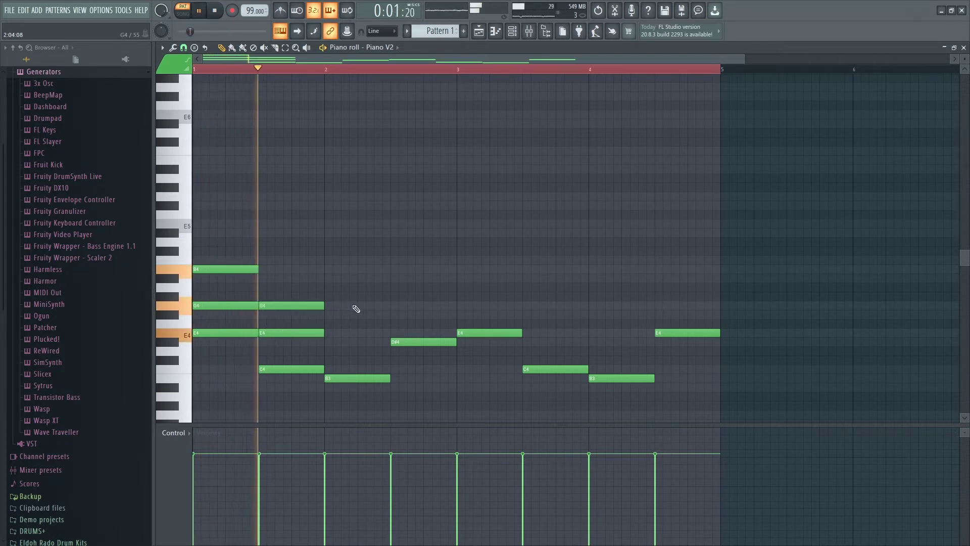
key("space")
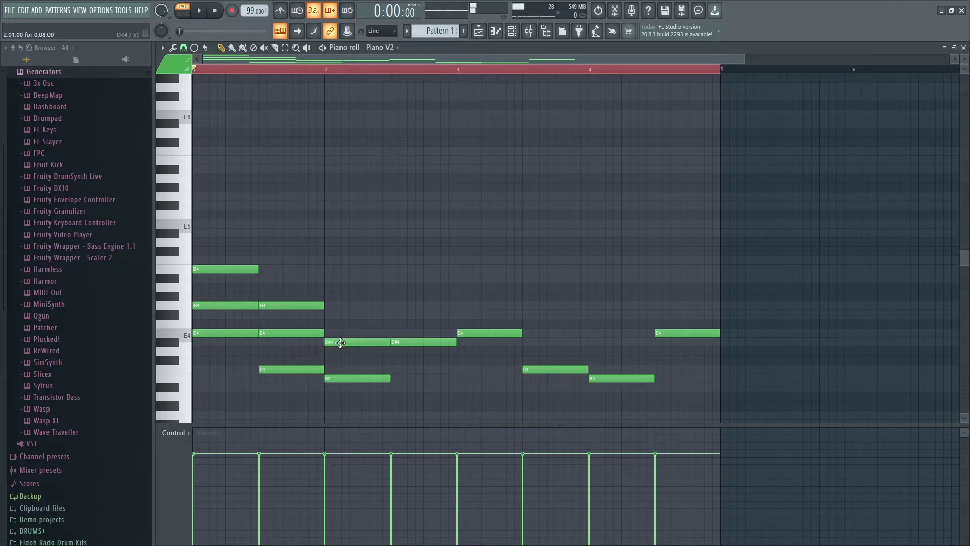
Complete the third chord as B3, D#4 and F#4 and the fourth as D#4, F#4 and A#4, playing the progression.
key("space")
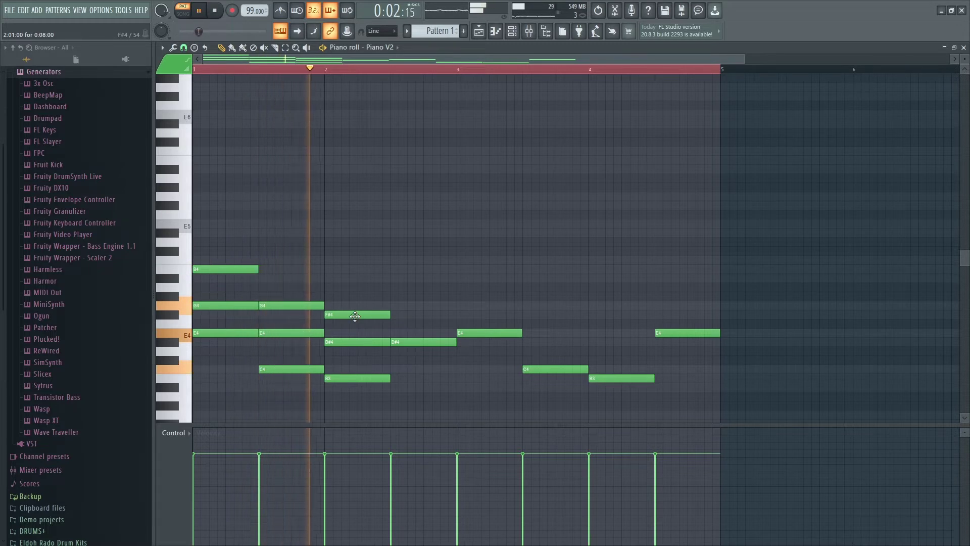
key("space")
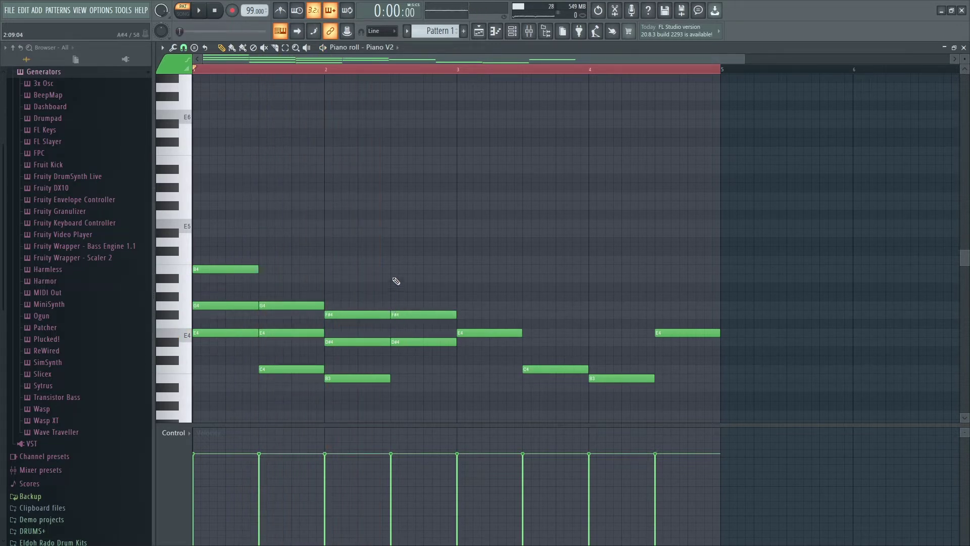
key("space")
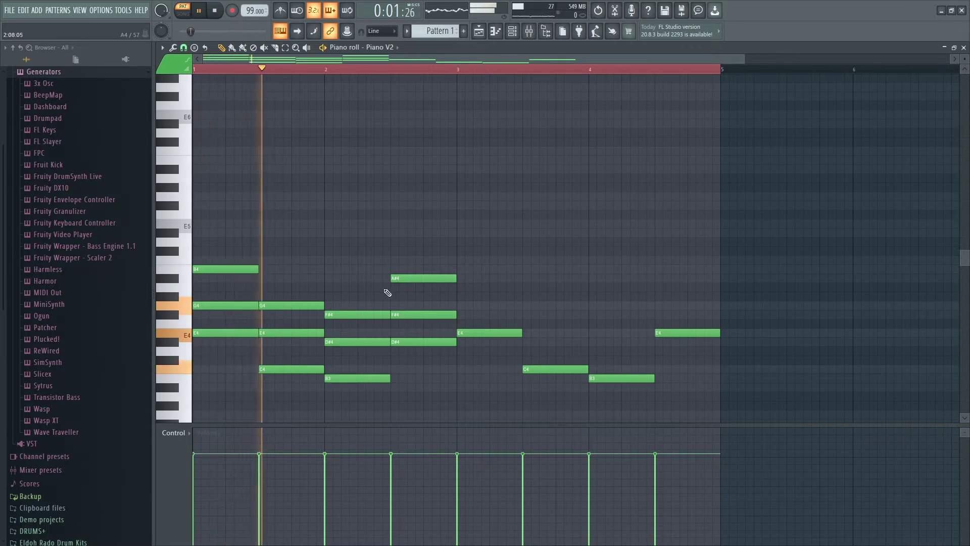
key("space")
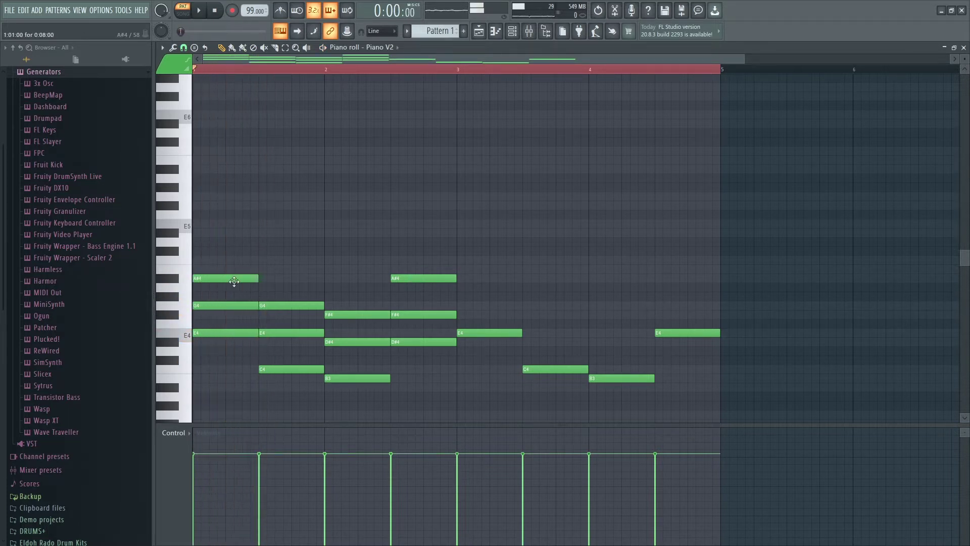
key("space")
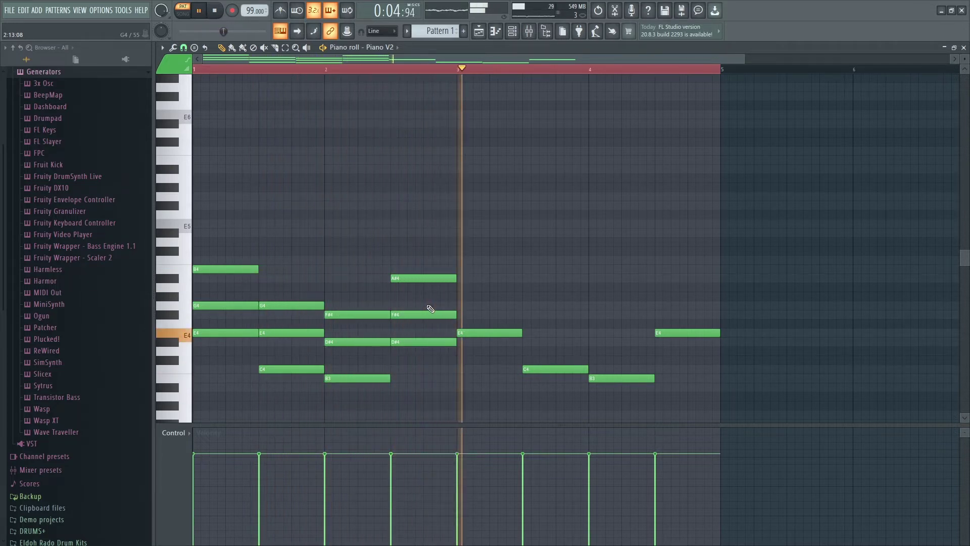
Try G4 in place of F#4 and B4 in place of A#4 in the fourth chord, ending on D#4, F#4 and B4.
key("space")
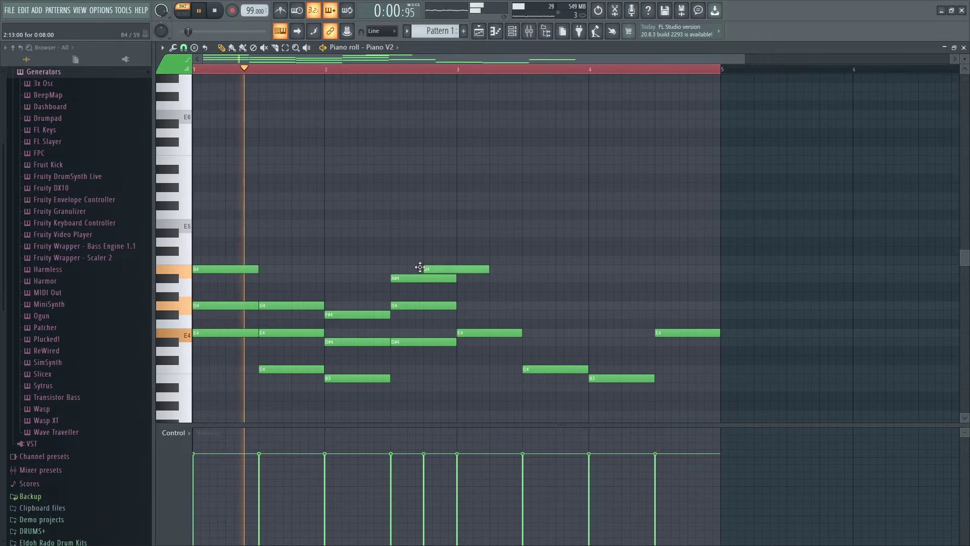
left_click_drag(410, 279, 412, 272)
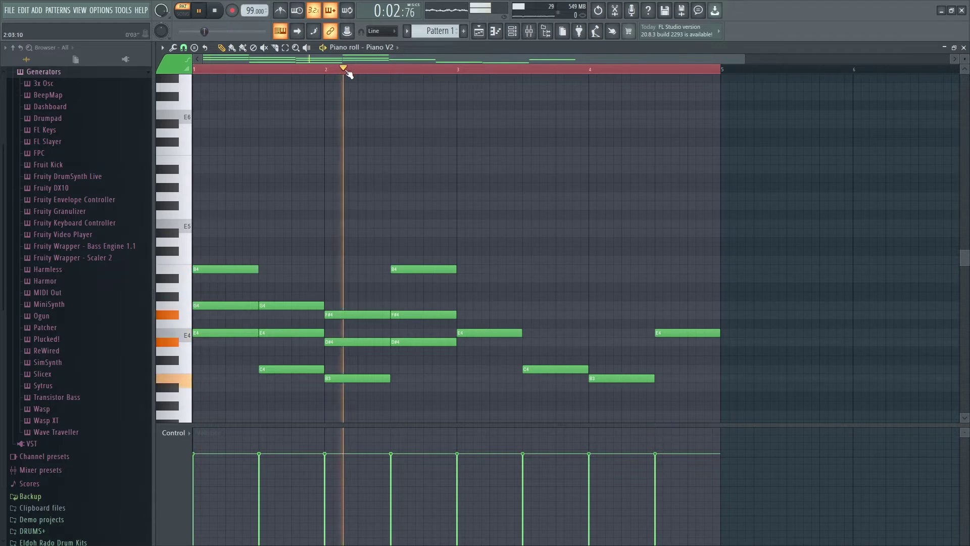
key("space")
left_click(416, 314)
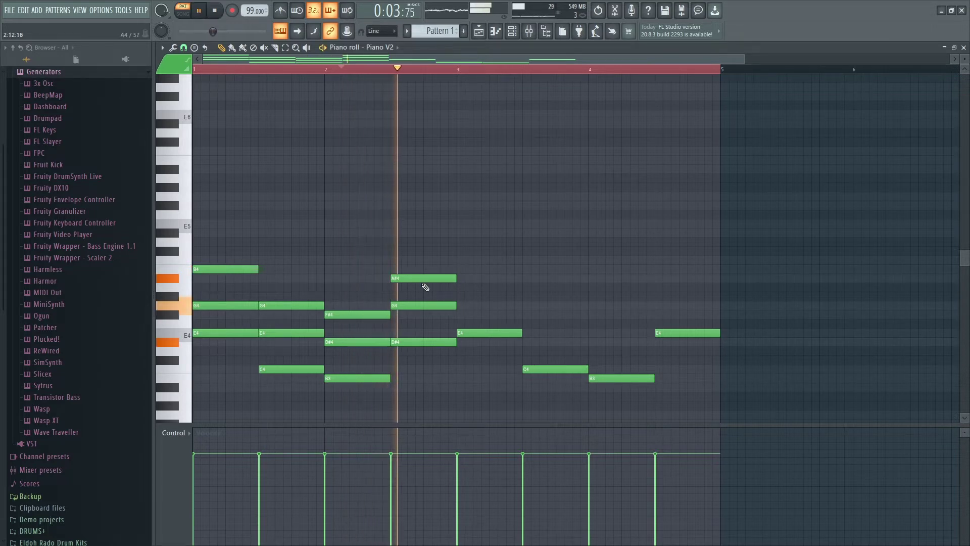
key("space")
left_click_drag(424, 279, 420, 268)
key("space")
left_click_drag(420, 305, 421, 315)
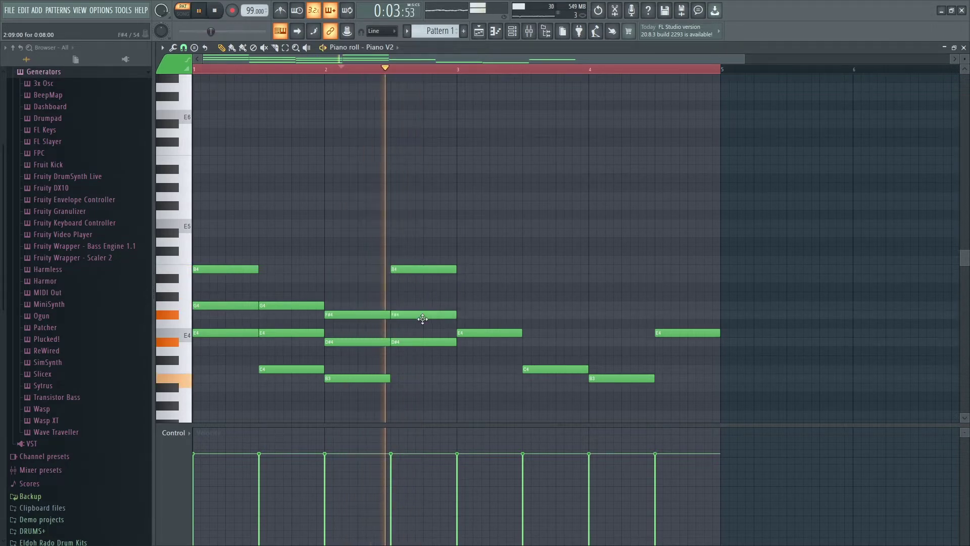
key("space")
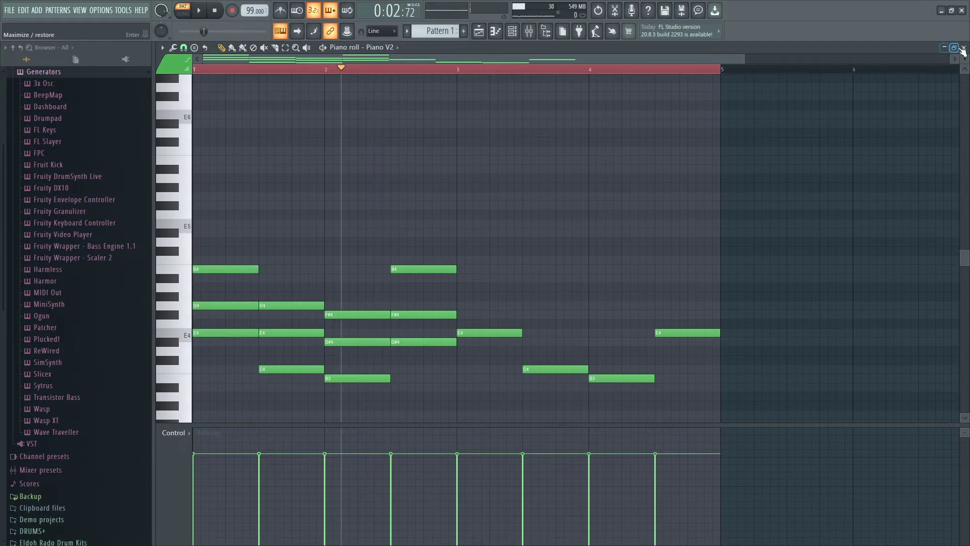
Load the Standard preset American Classic in the Piano V2 instrument and close its window.
left_click(964, 48)
left_click(338, 161)
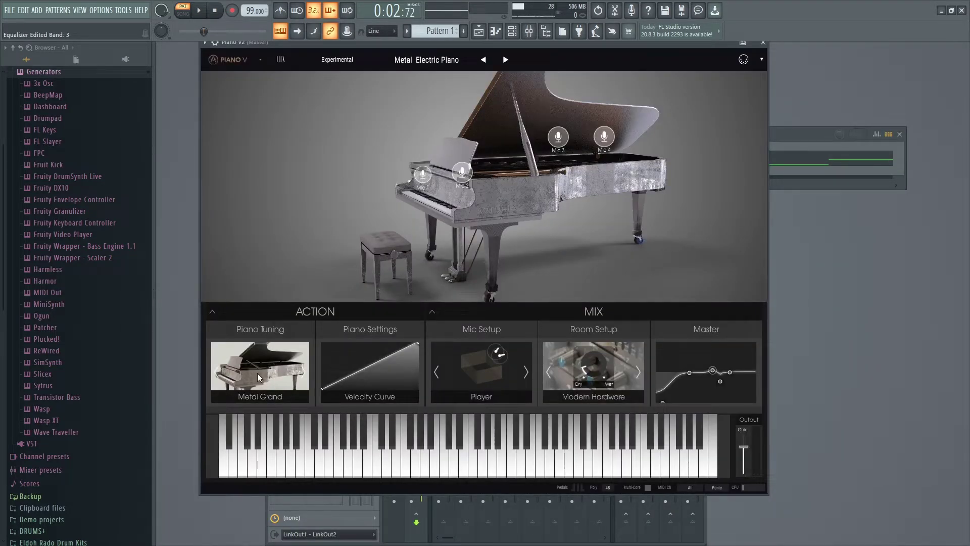
left_click(336, 71)
mouse_move(324, 126)
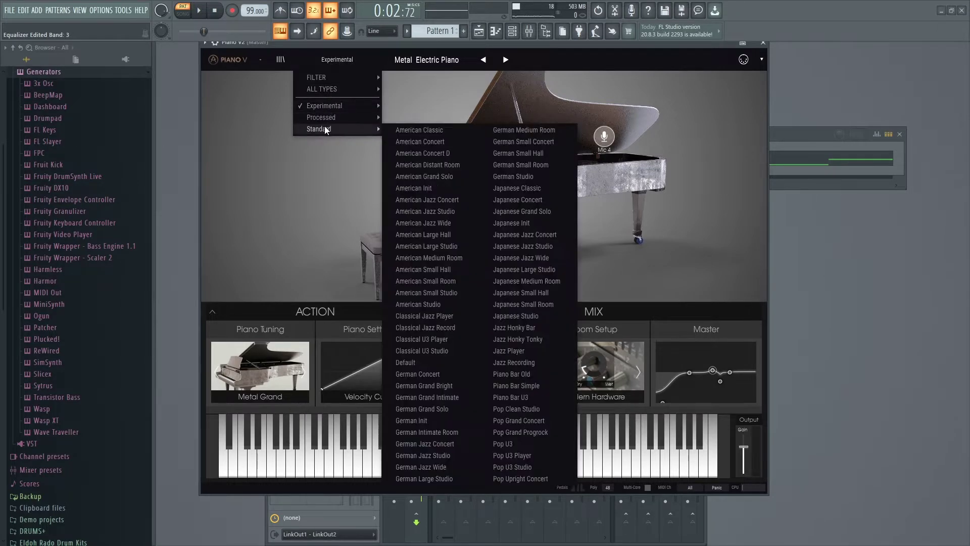
left_click(426, 125)
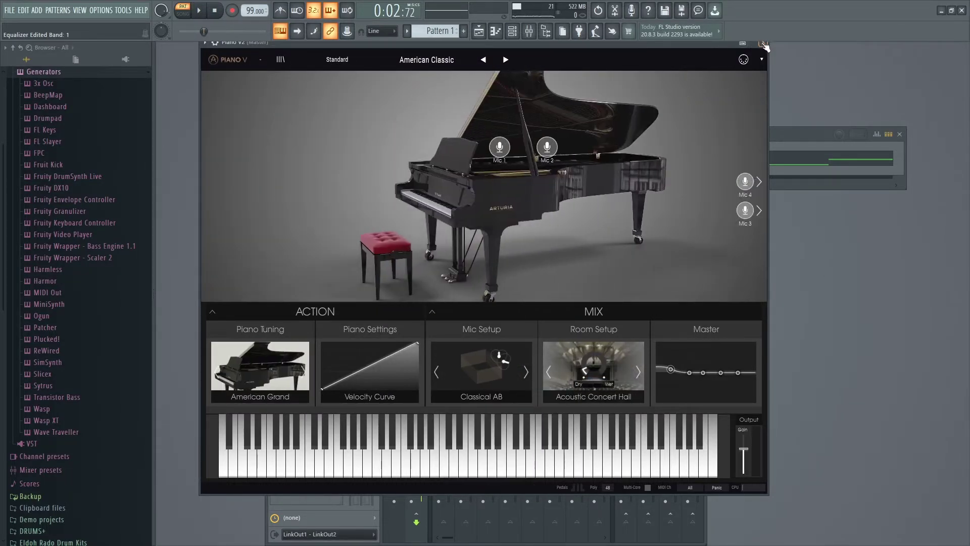
left_click(763, 42)
Reopen the Piano V2 piano roll and revoice the fourth chord as D#4, G4 and A#4 while playing.
key("space")
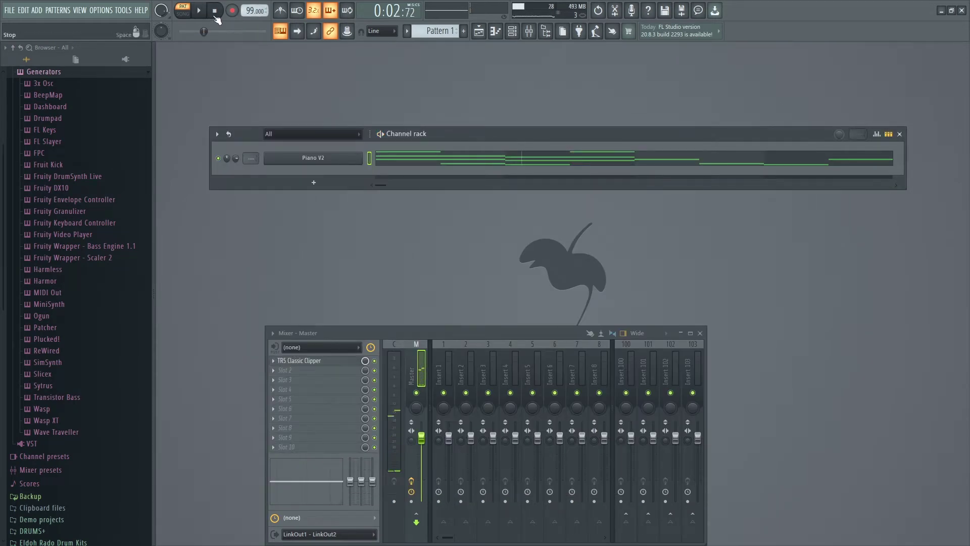
right_click(329, 158)
left_click(384, 157)
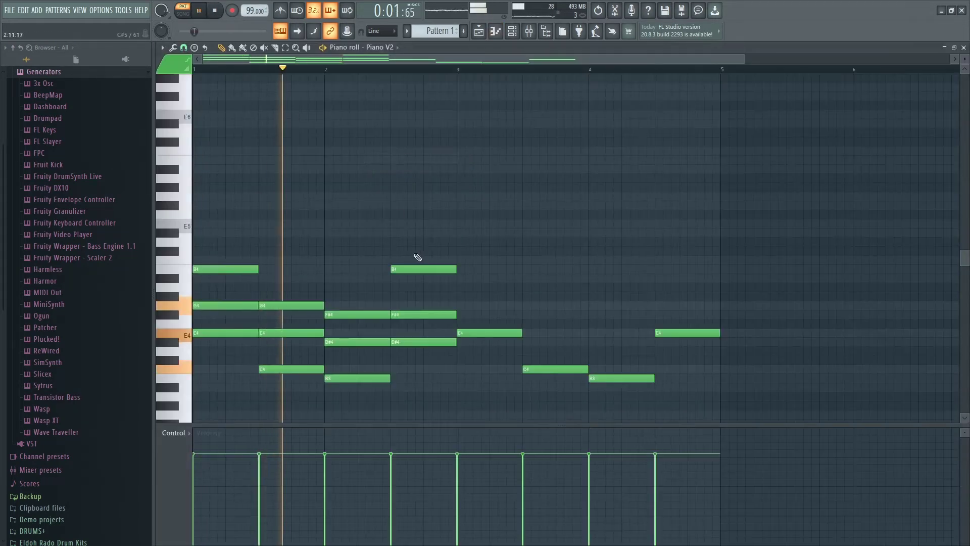
scroll(425, 261, "down", 2)
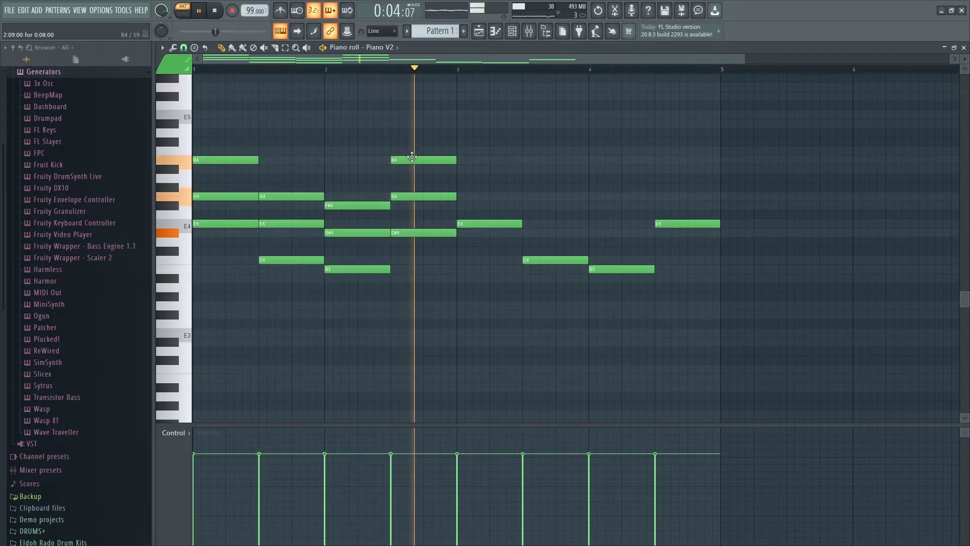
key("space")
key("space")
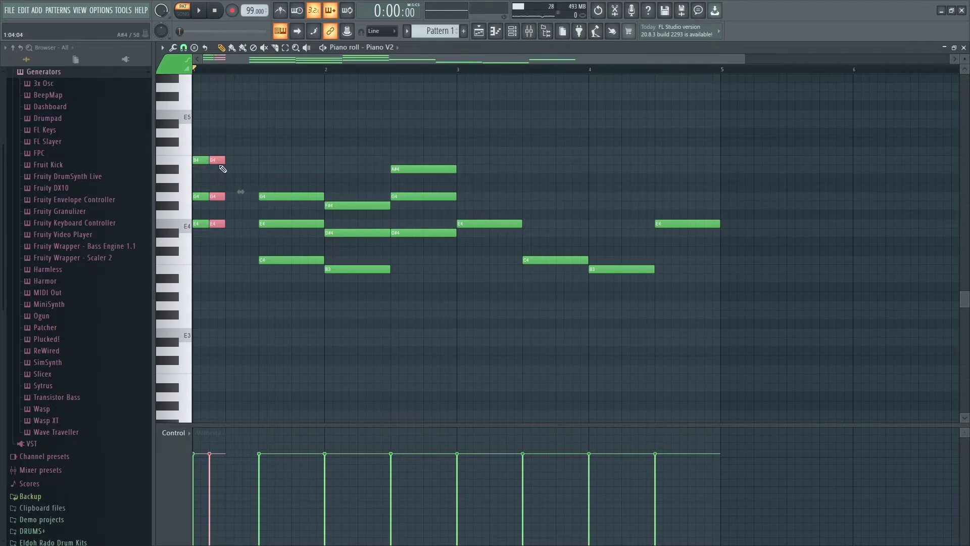
Shorten the first two chords to two-step stabs and place a copy of each one step after its original ends.
left_click_drag(216, 160, 225, 160)
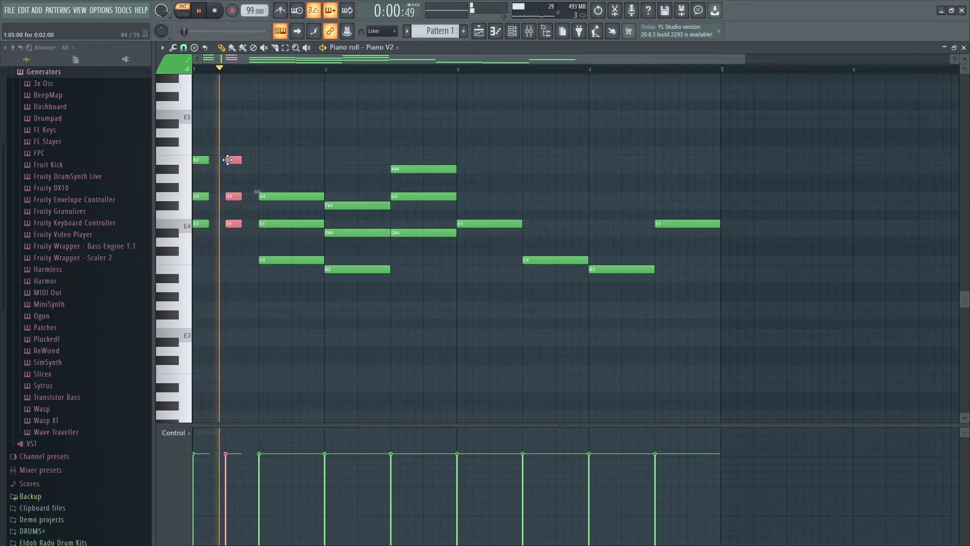
key("space")
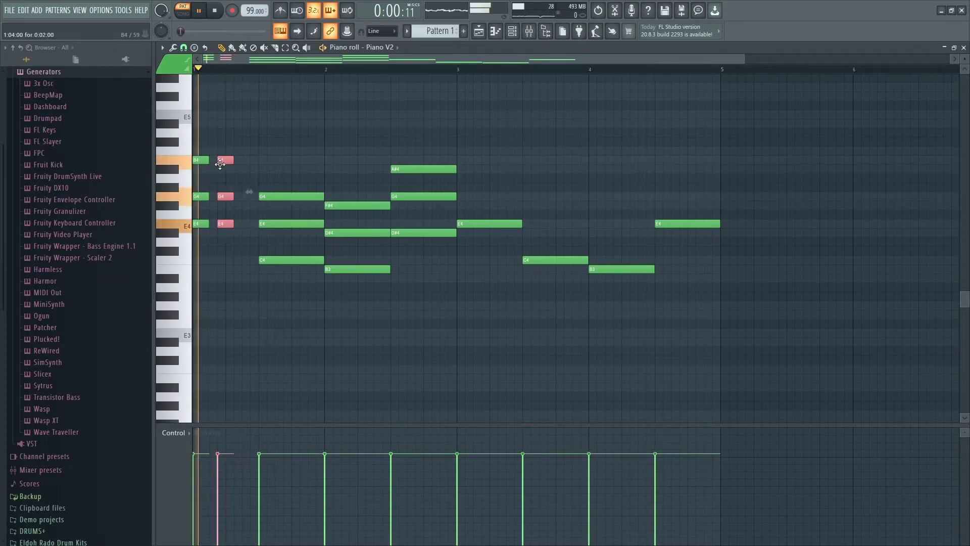
key("space")
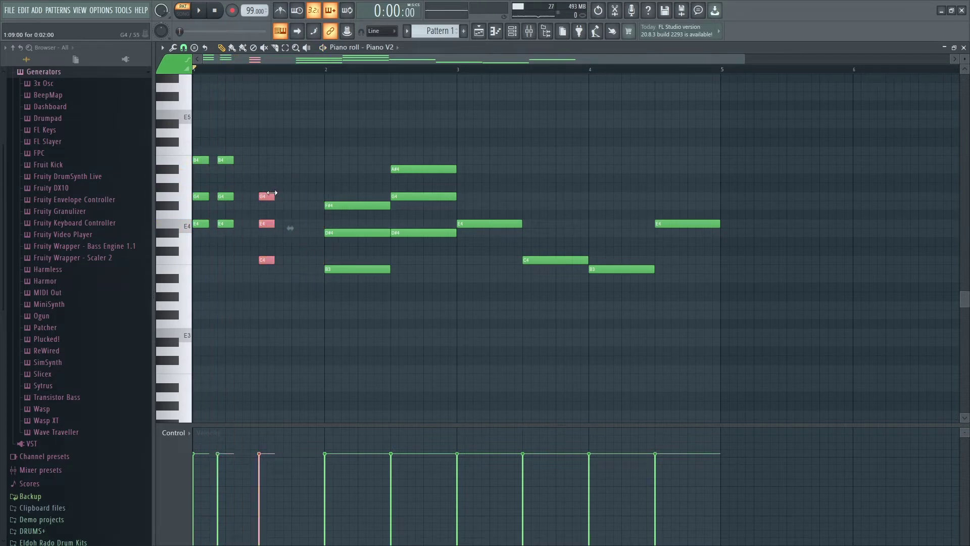
key("space")
left_click_drag(272, 193, 301, 200)
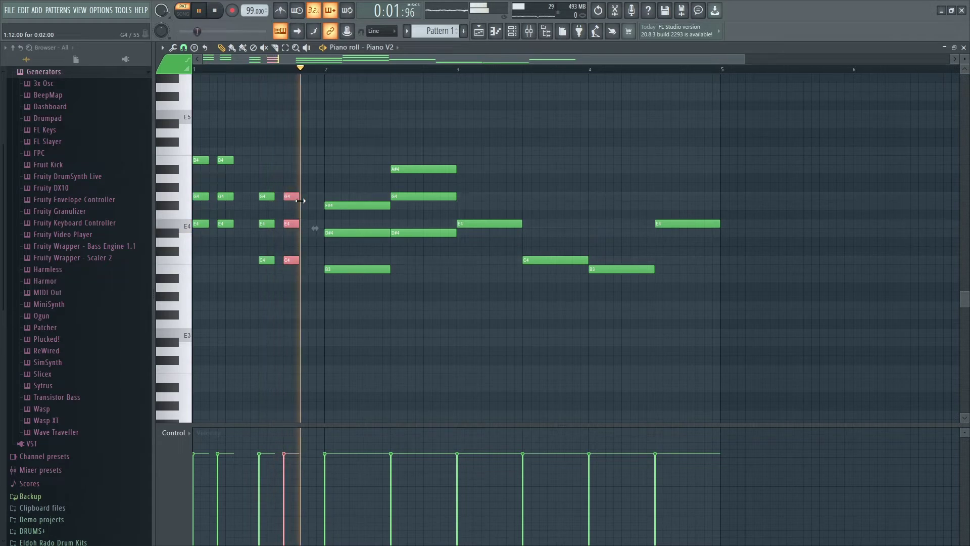
key("space")
Turn the third chord into two short stabs and the fourth into three evenly spaced stabs.
left_click_drag(390, 309, 348, 184)
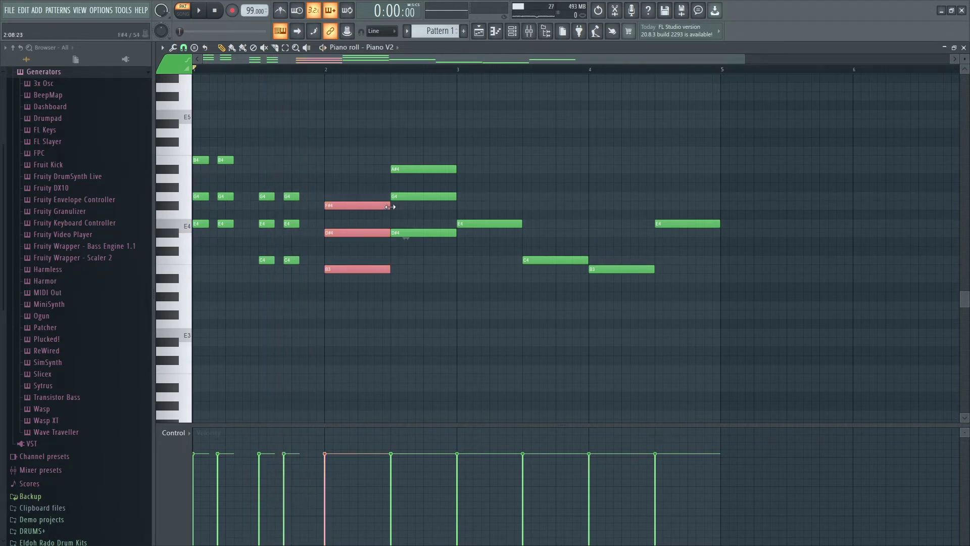
key("ctrl+b")
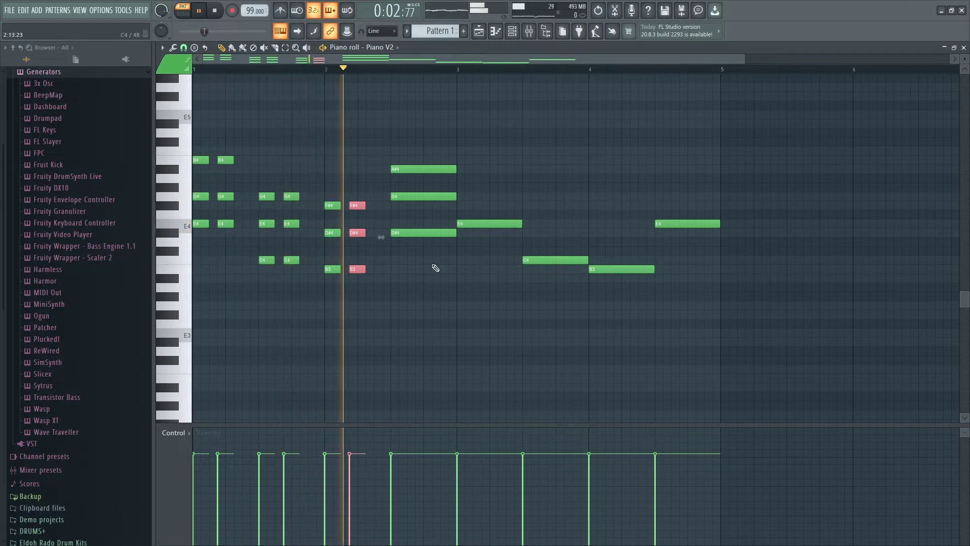
key("space")
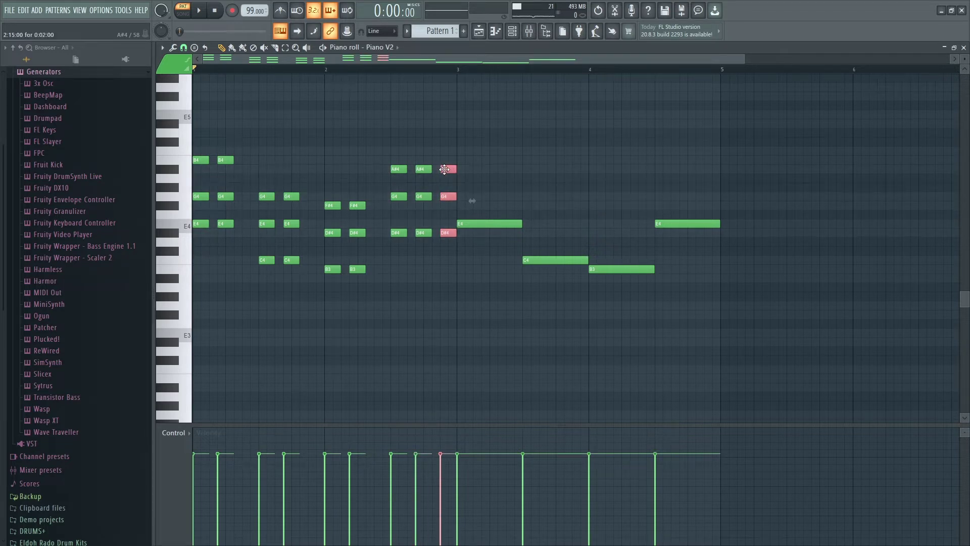
key("space")
Delete the four remaining single bass notes in bars 3 and 4.
right_click(489, 223)
right_click(555, 259)
right_click(622, 269)
right_click(688, 223)
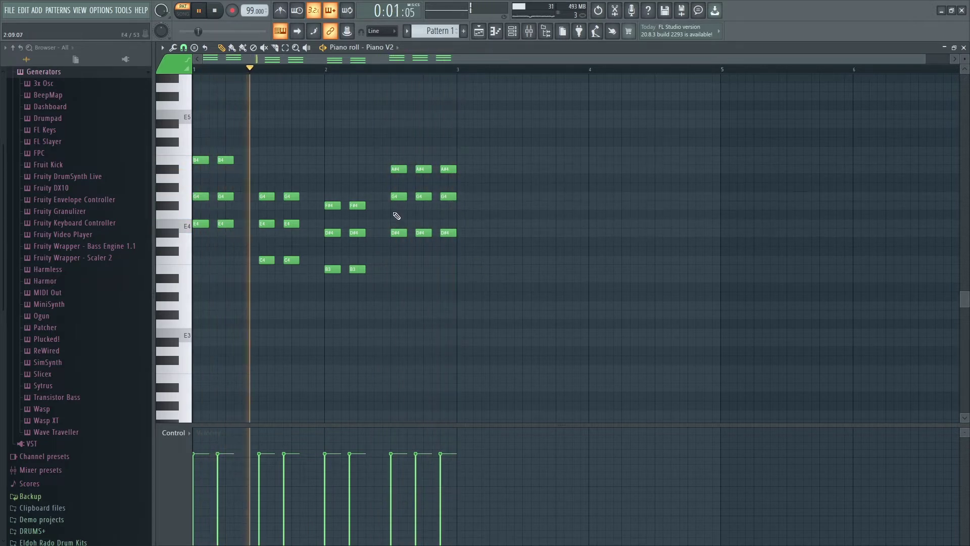
Lower the velocity of all chord notes slightly and move the fourth chord's middle notes down to F#4.
scroll(382, 196, "up", 3)
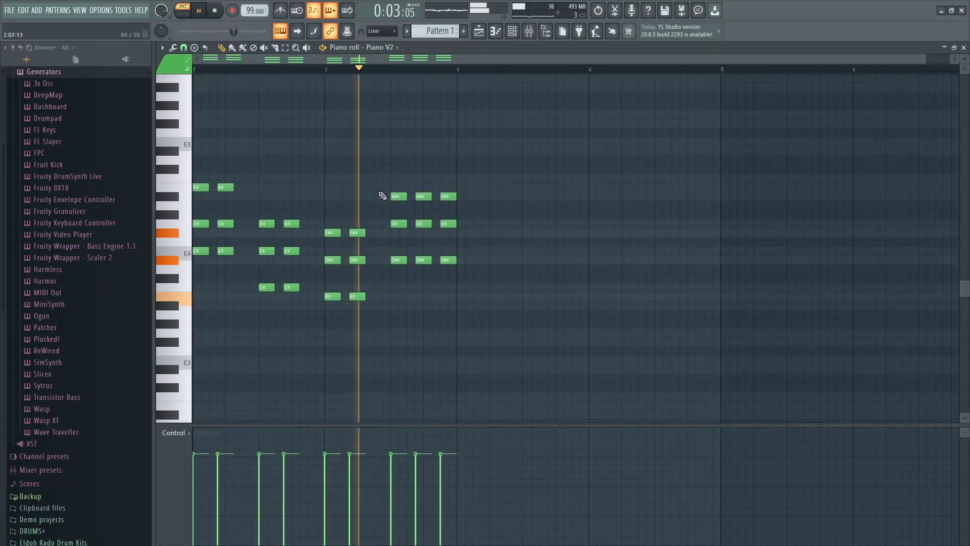
key("ctrl+a")
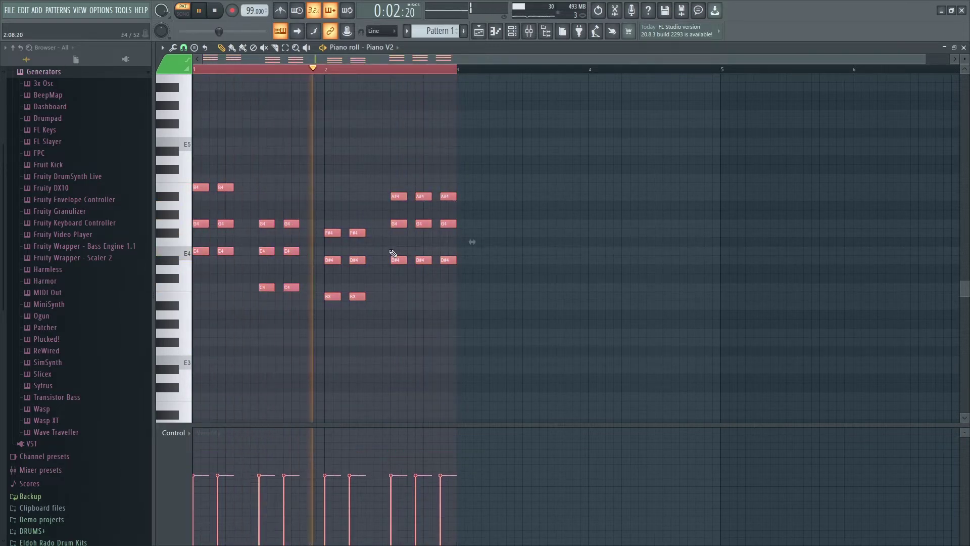
left_click(390, 275)
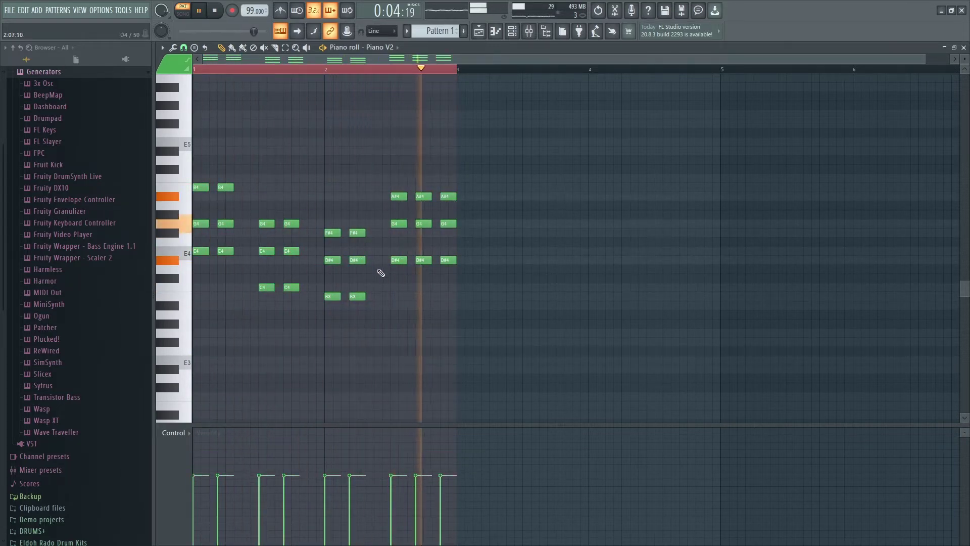
key("space")
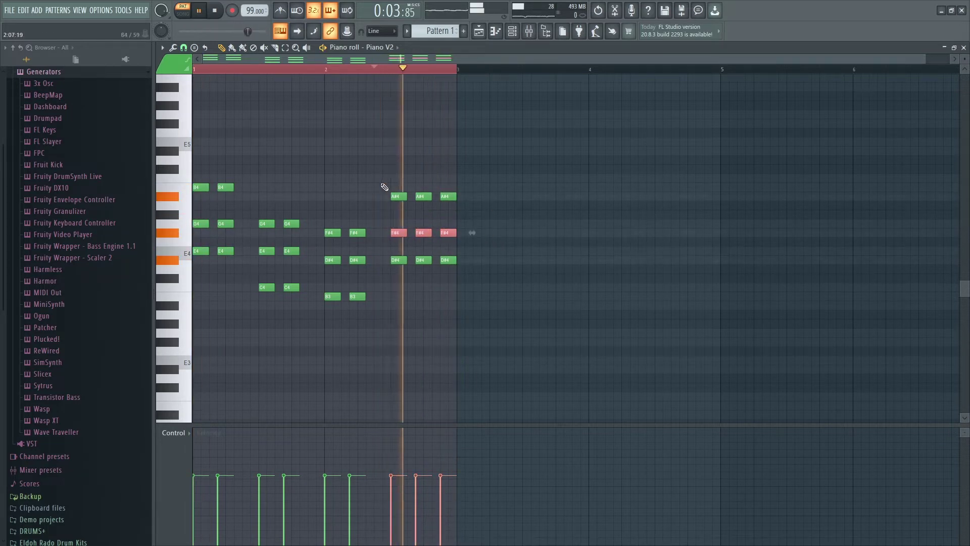
key("space")
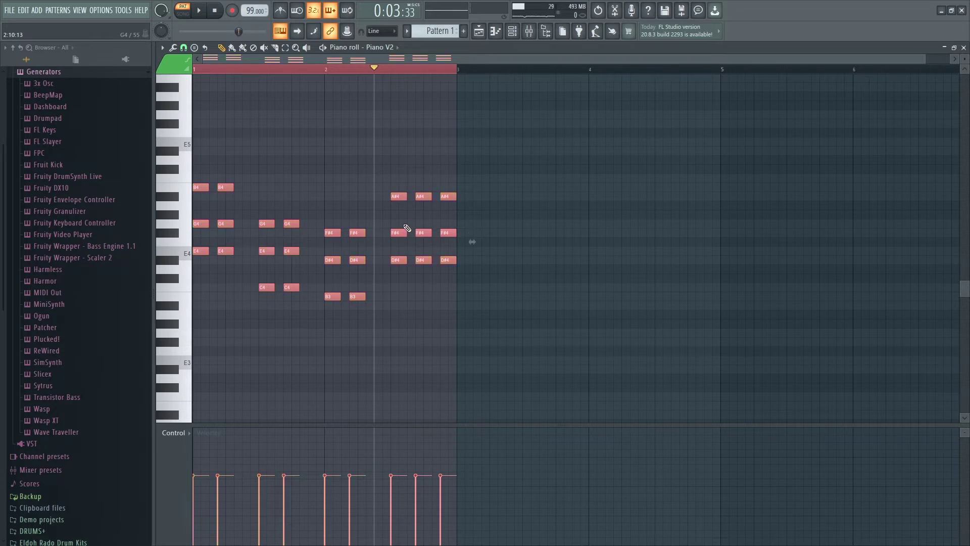
Transpose all the chord stabs down one semitone, play them and clear the selection.
key("shift+Down")
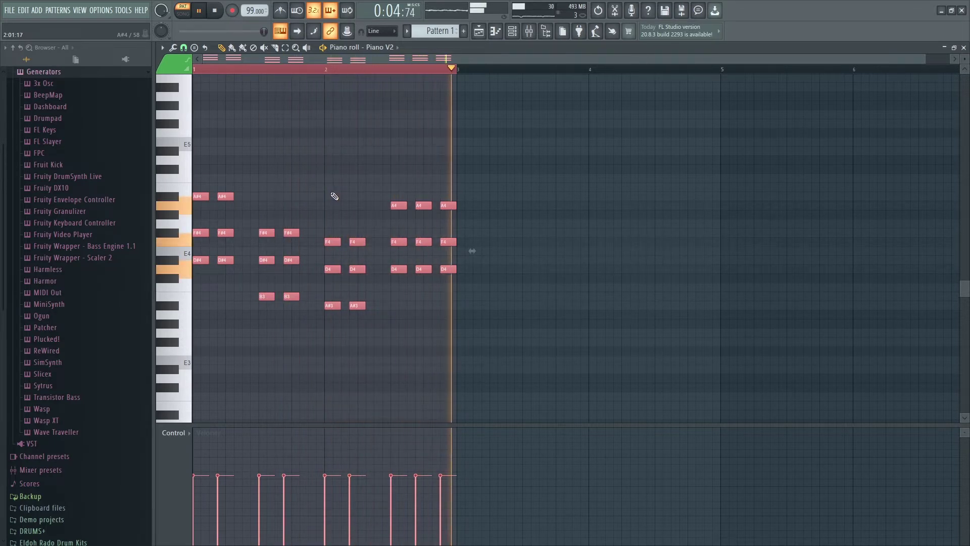
scroll(338, 202, "up", 3)
scroll(343, 204, "down", 3)
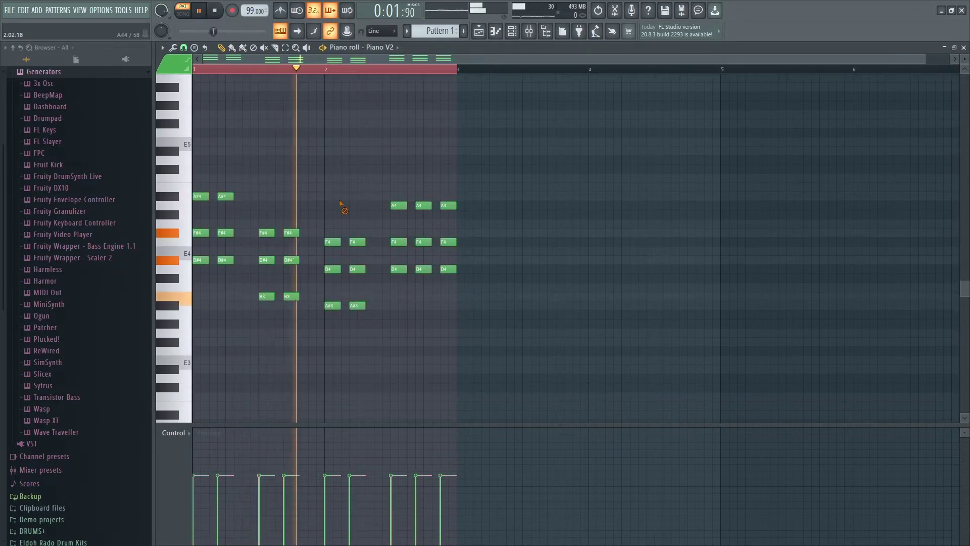
Raise the middle note of every chord one octave to F#5, D#5, D5 and F5, playing the open voicings.
left_click_drag(367, 258, 254, 212)
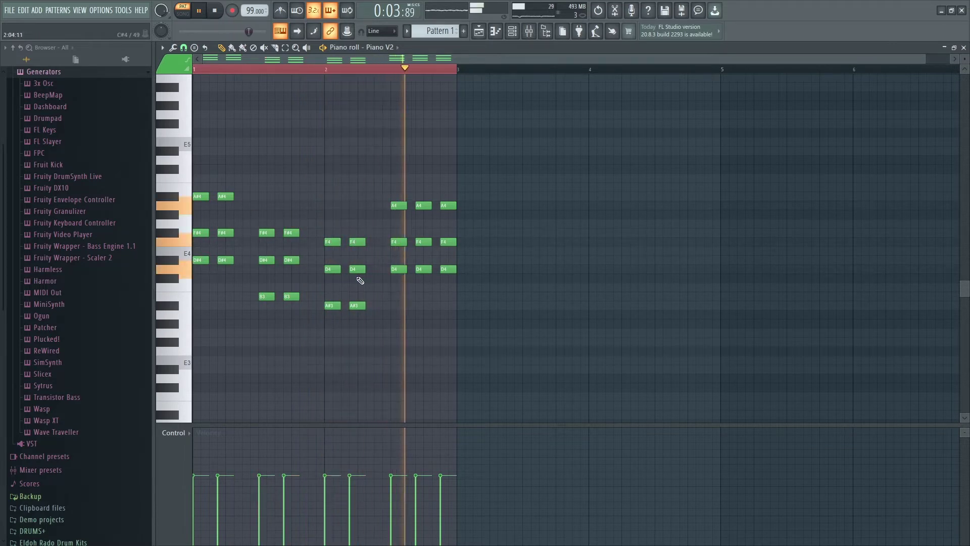
left_click_drag(369, 282, 259, 257)
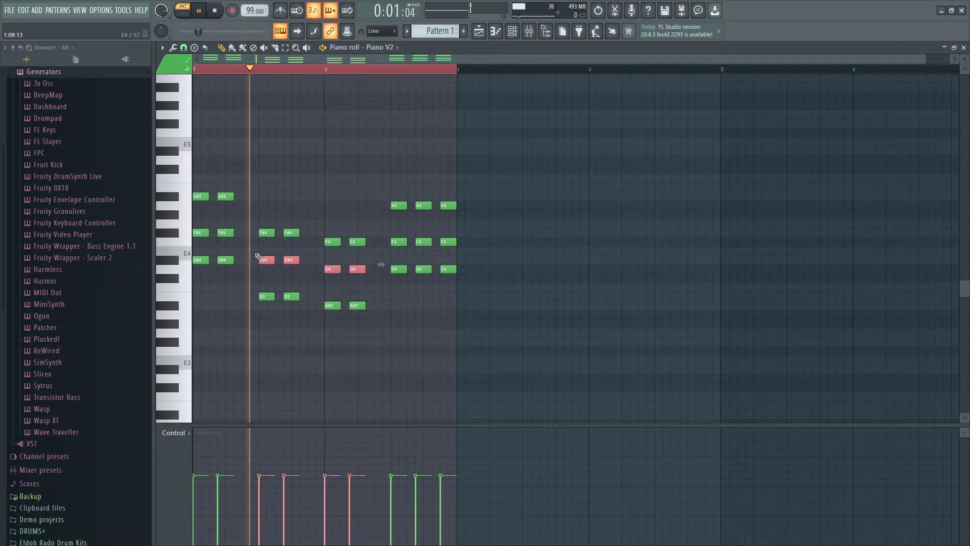
key("ctrl+Up")
left_click_drag(242, 240, 197, 224)
key("ctrl+Up")
left_click_drag(476, 248, 389, 237)
key("ctrl+Up")
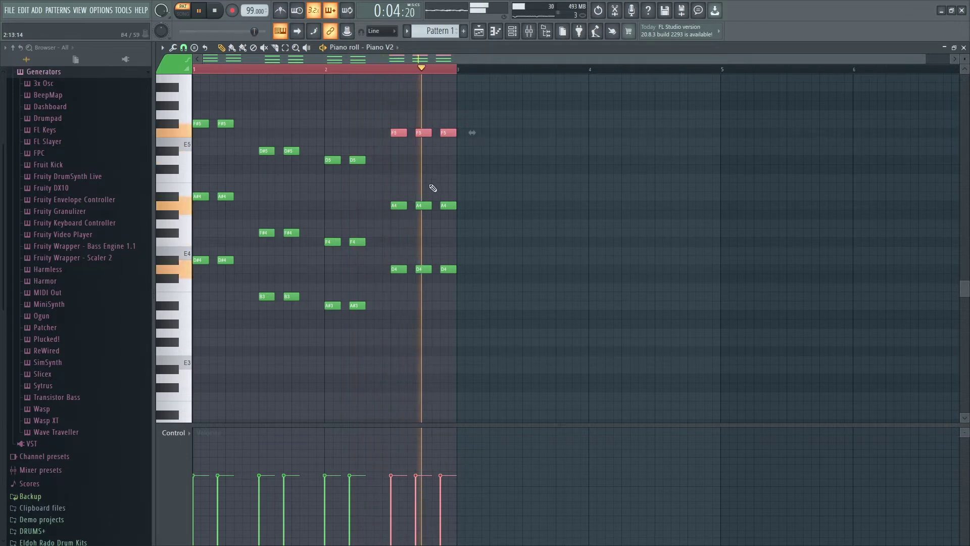
key("space")
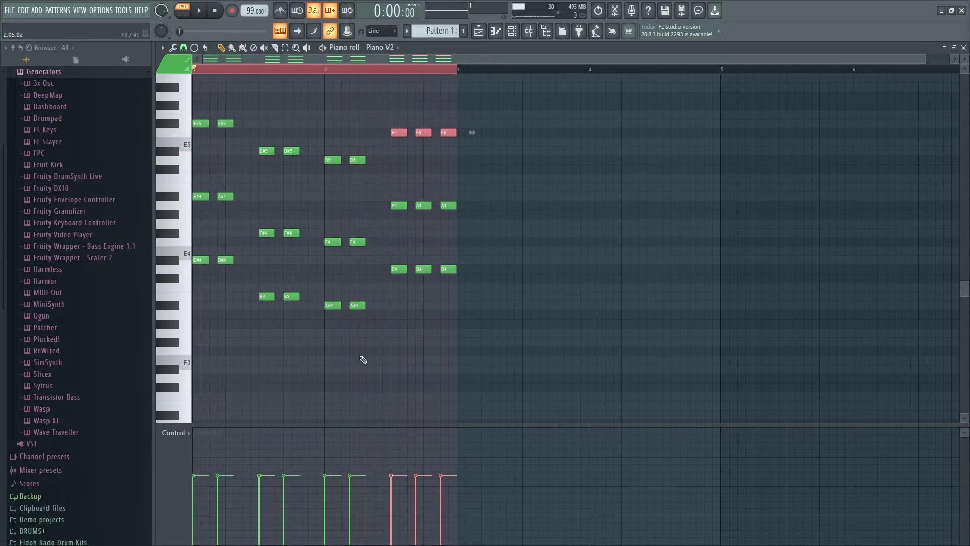
Delete the stabs of the first three chords, keeping only the fourth chord's stabs.
left_click_drag(369, 318, 192, 101)
scroll(260, 217, "up", 4)
key("Delete")
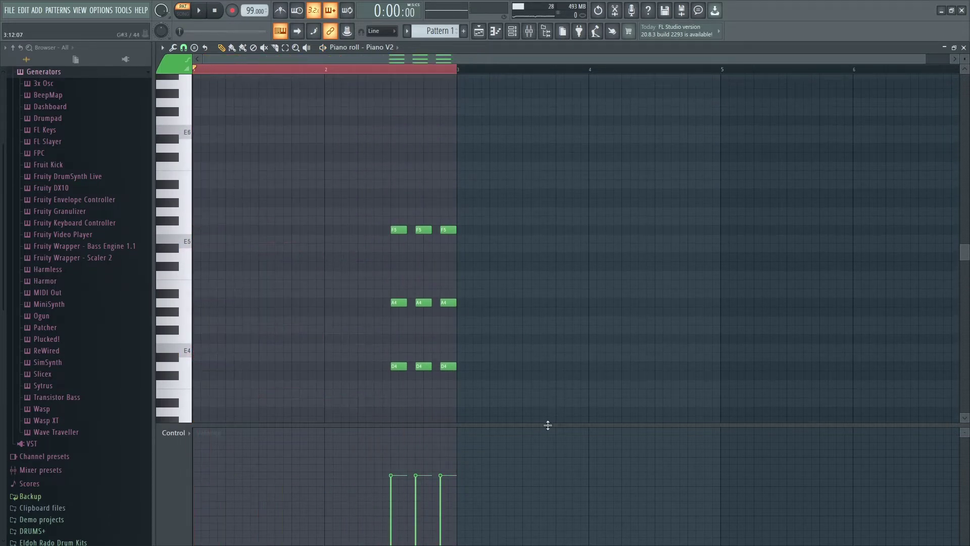
Move the three remaining D4-A4-F5 stabs to the start of bar 1, clear the time selection and play them.
left_click_drag(548, 426, 330, 155)
left_click_drag(392, 230, 167, 231)
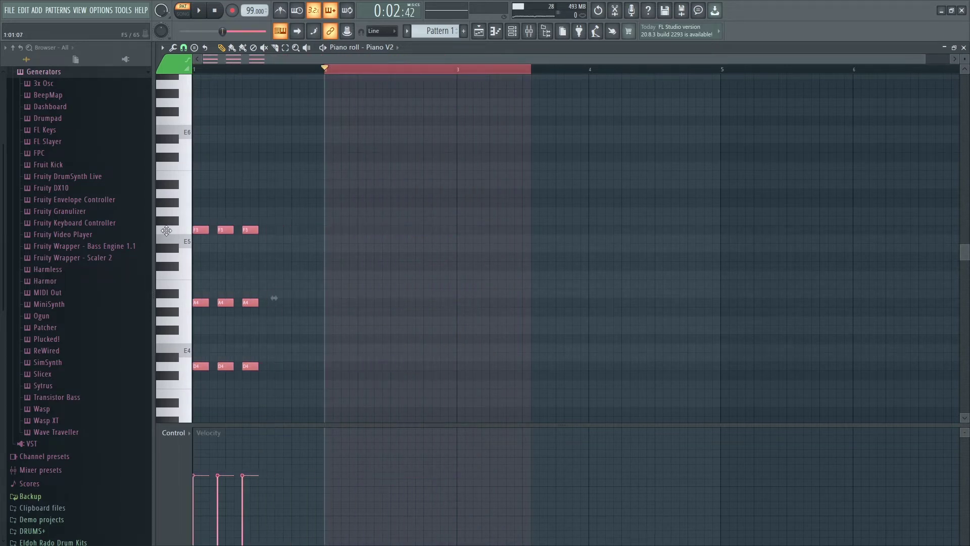
left_click(267, 73)
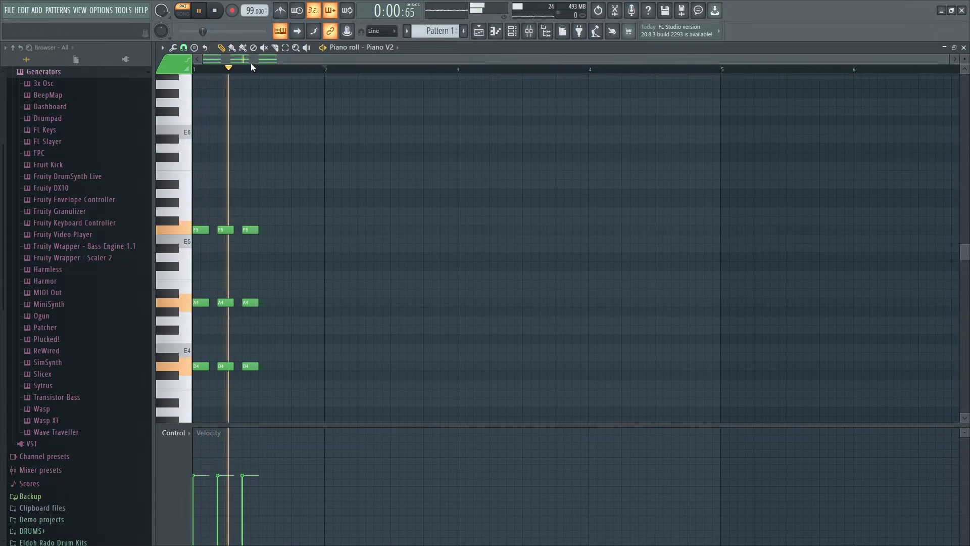
scroll(282, 78, "down", 2)
key("space")
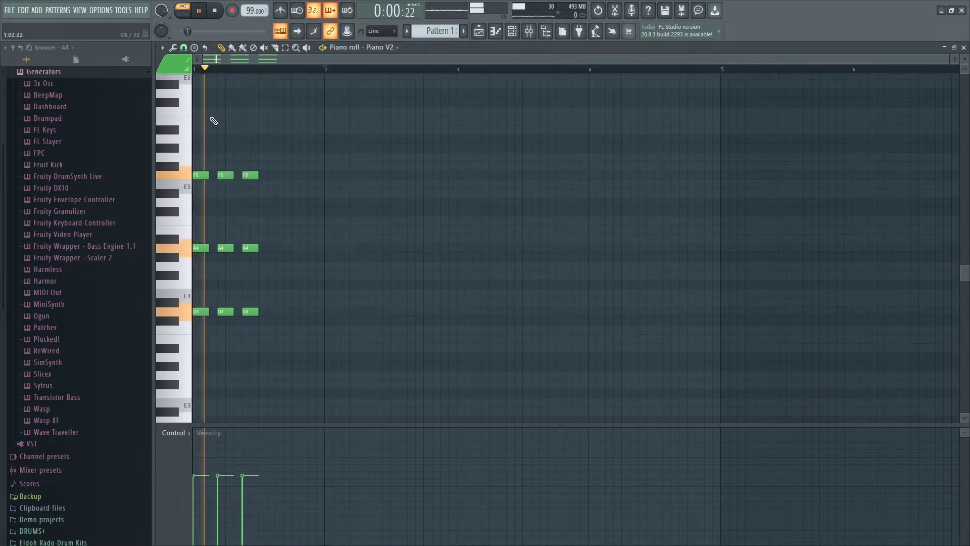
Play the three D4-A4-F5 stabs, duplicate them 11 steps later so the copies start late in bar 1, and play the result.
key("space")
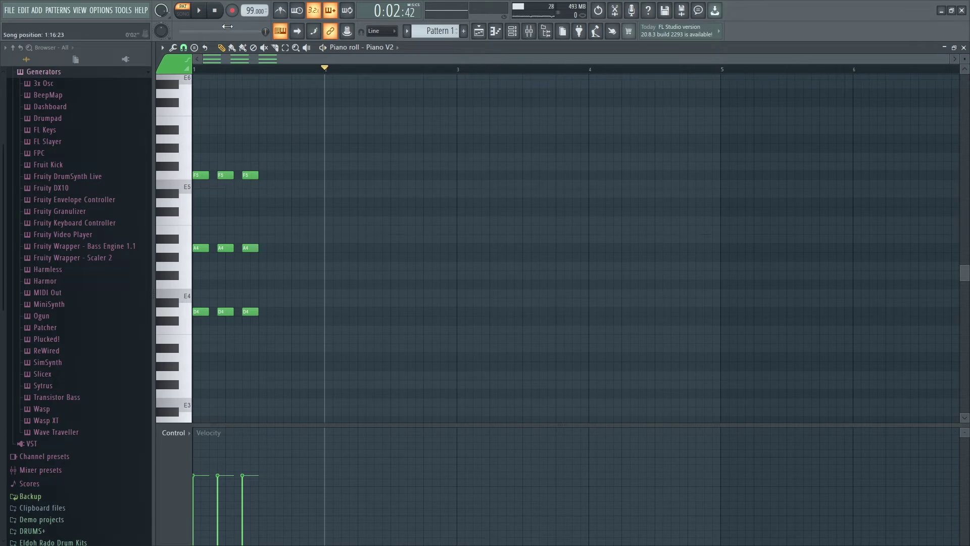
key("space")
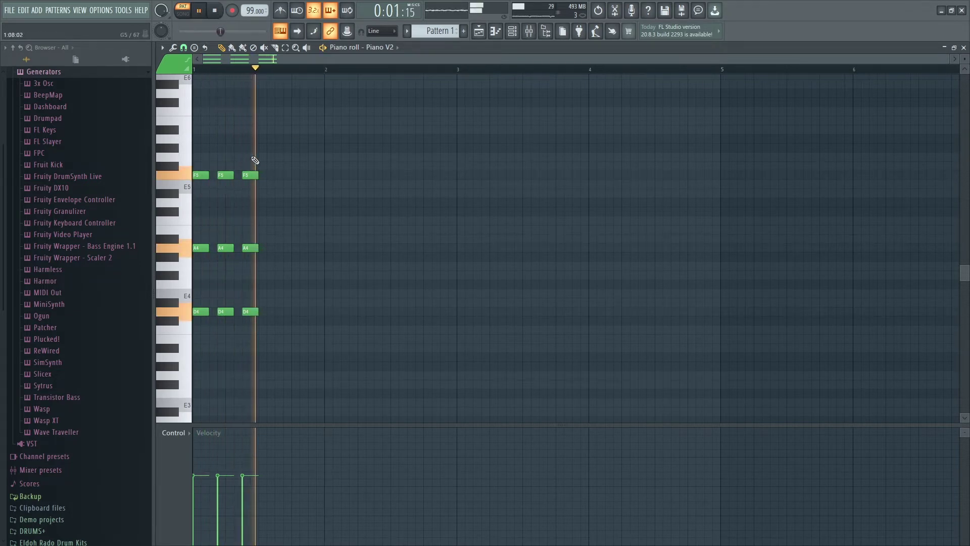
key("space")
left_click_drag(303, 353, 192, 107)
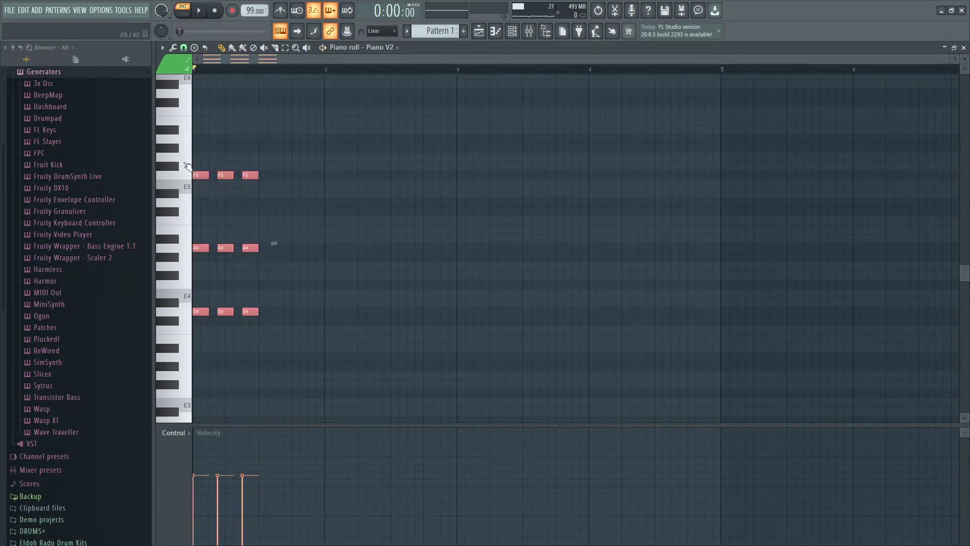
left_click_drag(197, 175, 288, 181, "shift")
key("space")
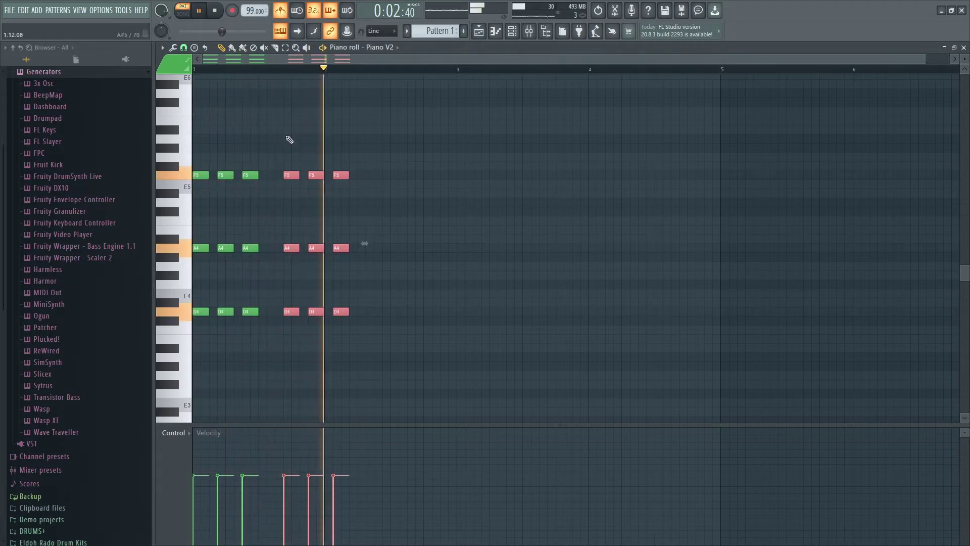
key("space")
Delete the last duplicated stab that falls in bar 2, leaving five stabs in bar 1, and play the rhythm.
right_click(341, 247)
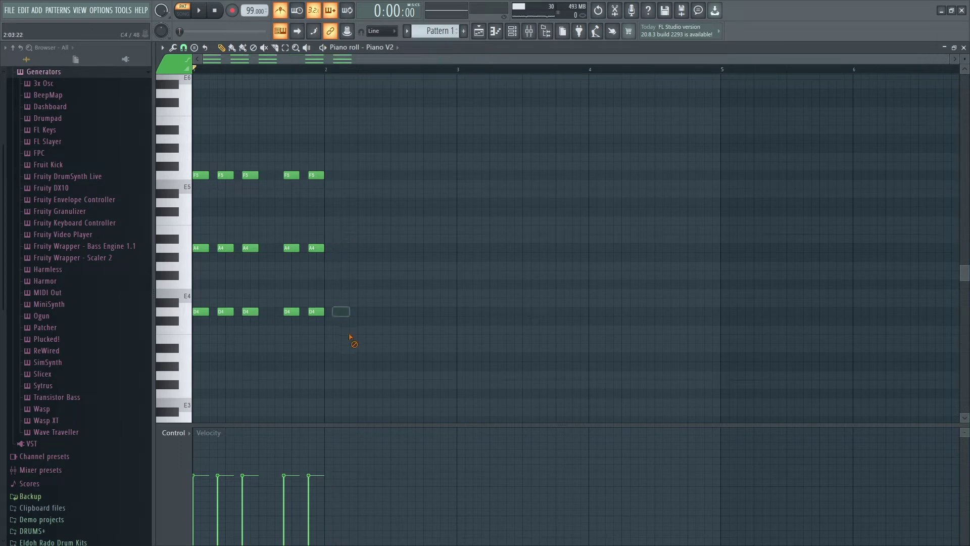
right_click(342, 312)
key("space")
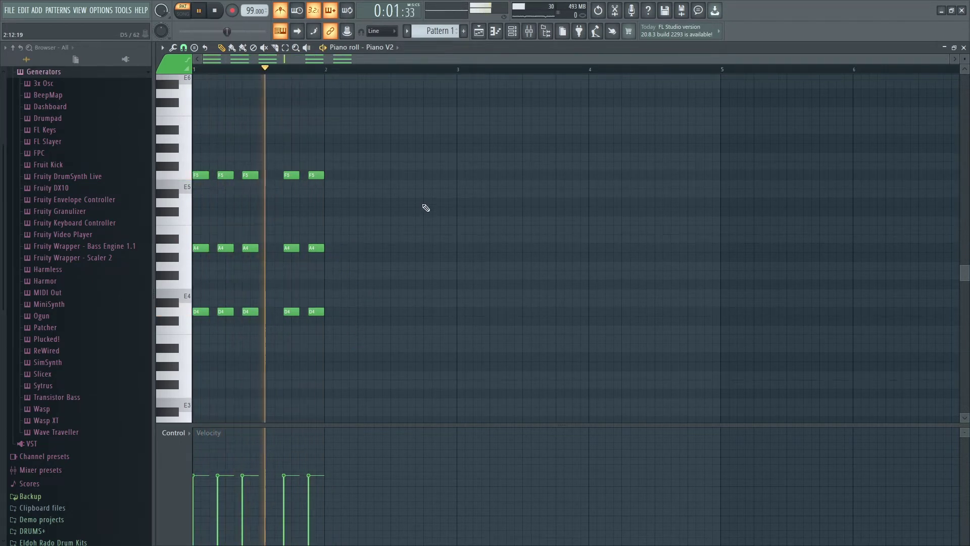
key("space")
Duplicate the five bar 1 stabs into bar 2, and both bars into bars 3 and 4.
left_click_drag(350, 361, 120, 105)
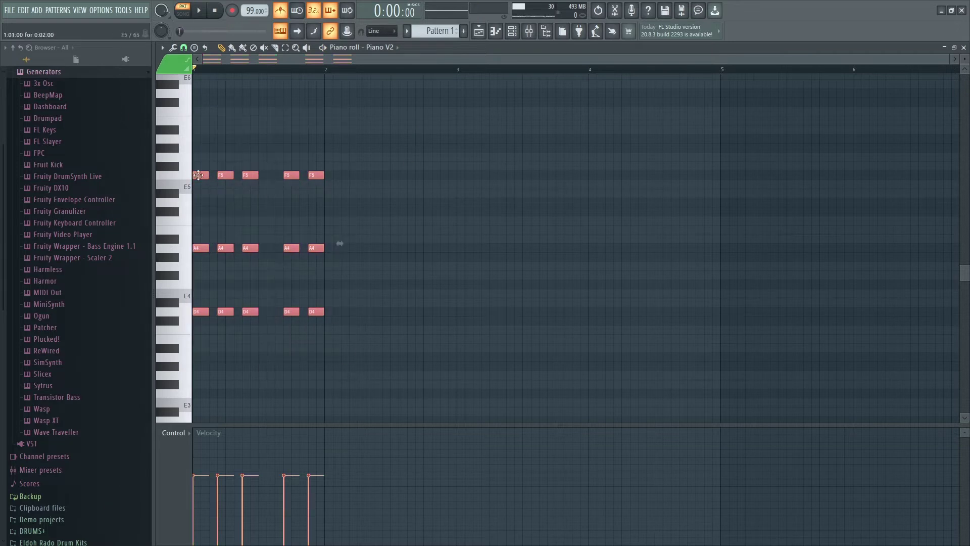
left_click_drag(200, 173, 326, 172)
key("space")
left_click_drag(498, 329, 194, 142)
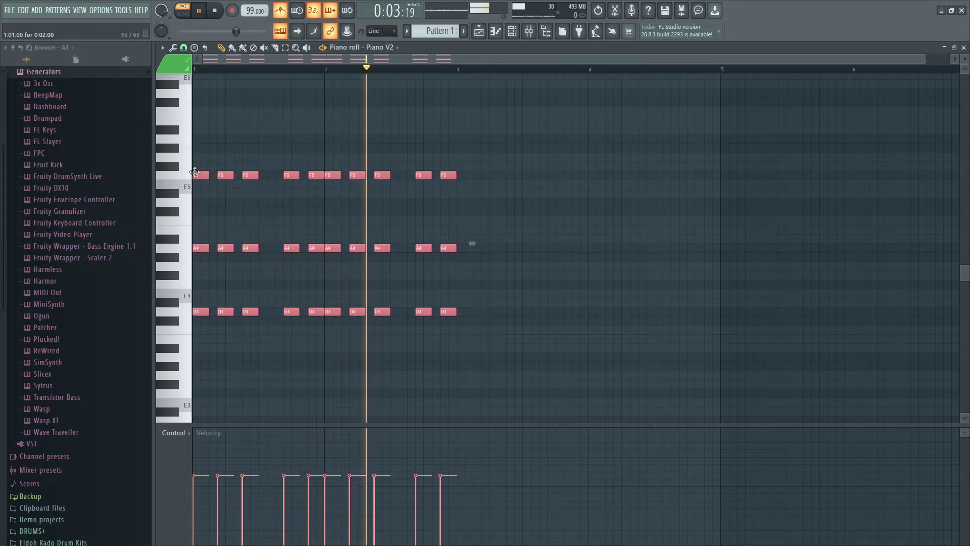
key("space")
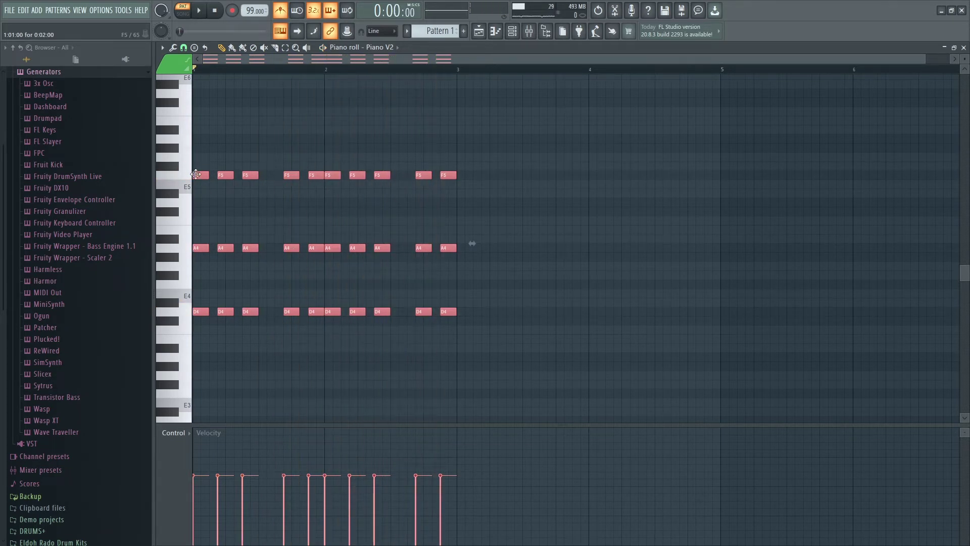
left_click_drag(196, 175, 456, 176)
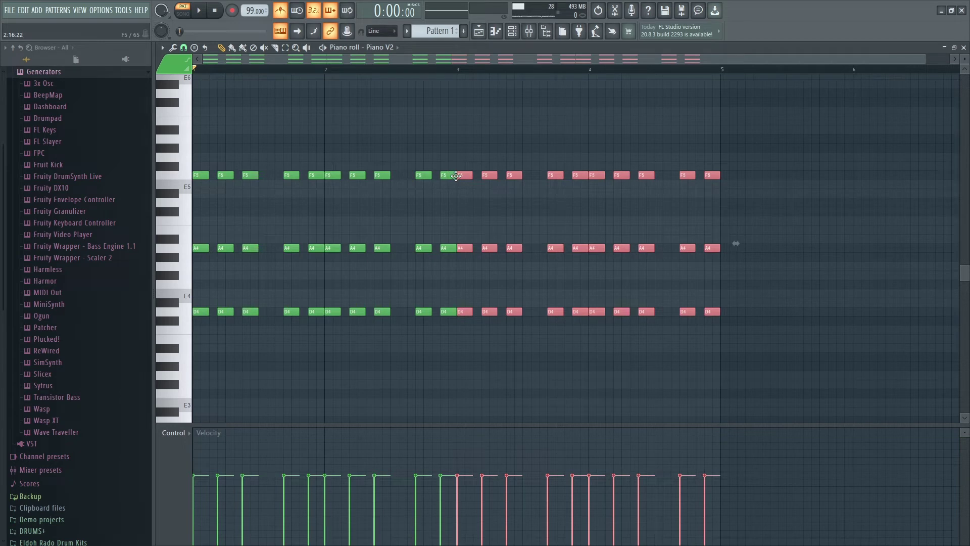
Lower the top note of every stab in bars 3 and 4 from F5 to E5 and play from late in bar 2.
left_click_drag(736, 187, 469, 151)
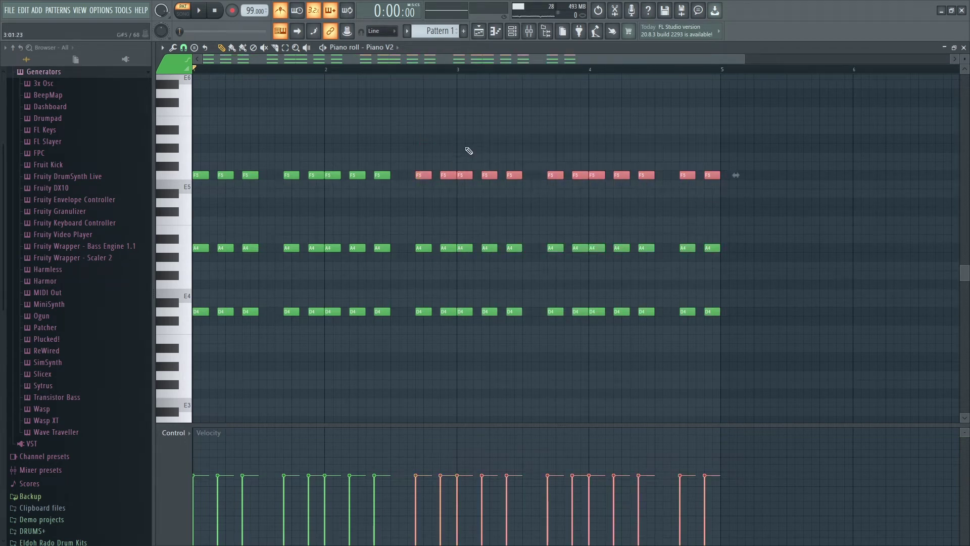
left_click_drag(741, 215, 469, 197)
key("space")
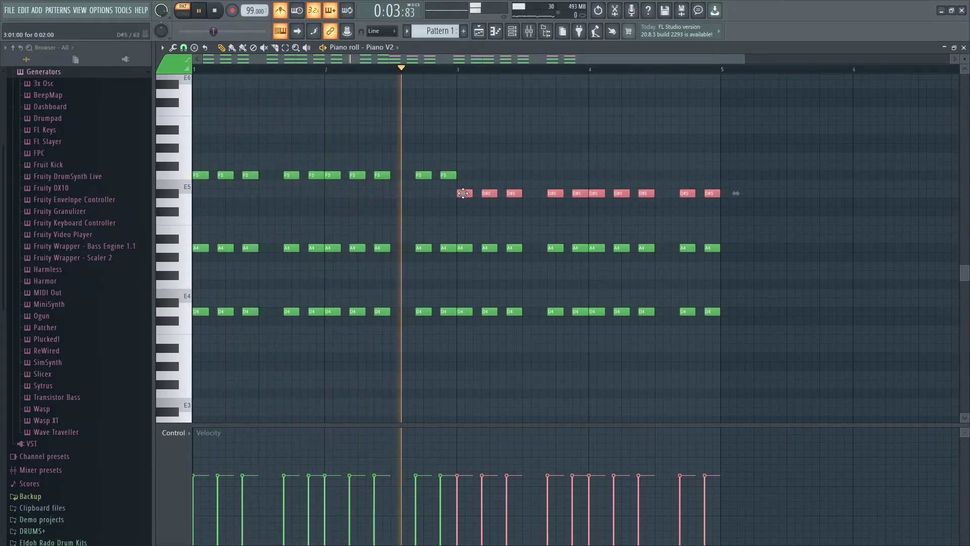
key("space")
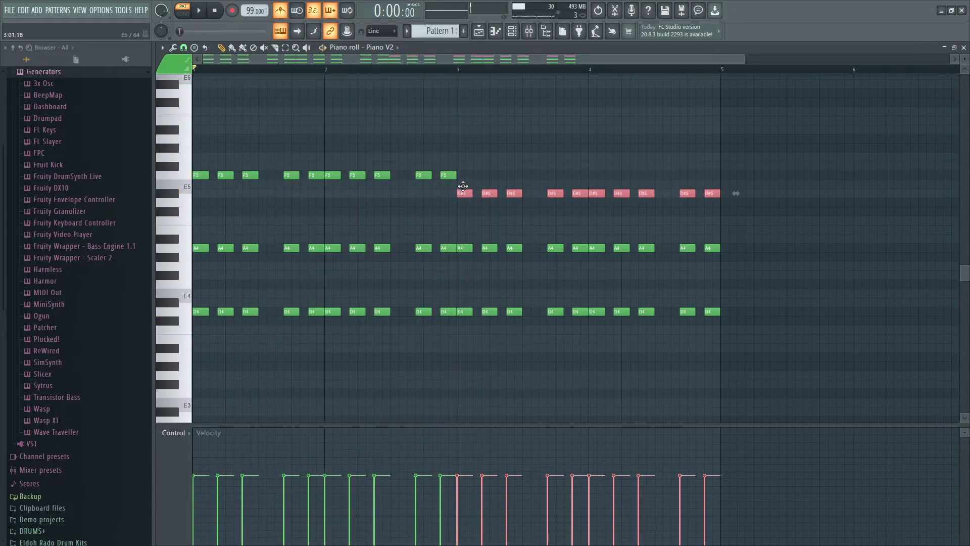
left_click_drag(465, 191, 463, 184)
left_click(407, 70)
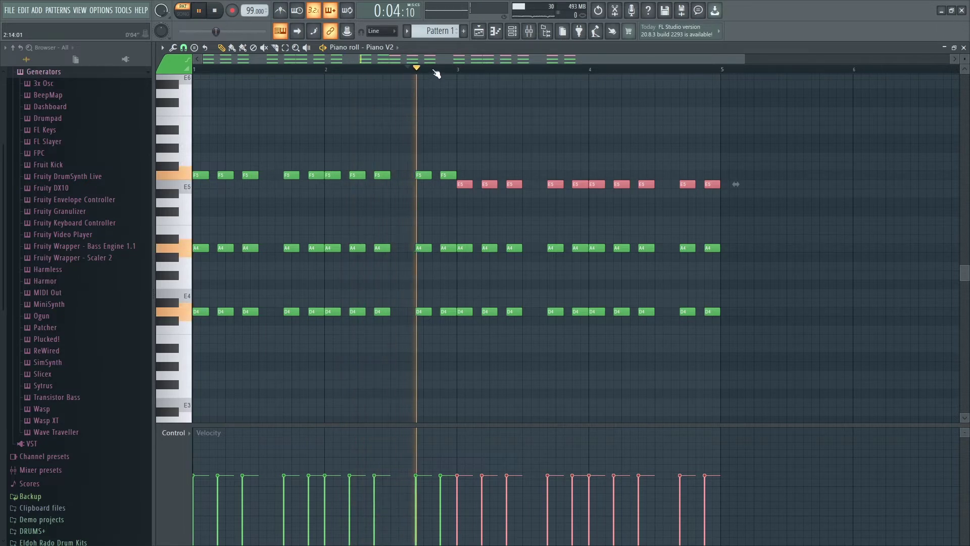
Randomize the velocity and release levels of all notes in bipolar mode, with release set to -24%.
scroll(433, 71, "down", 2)
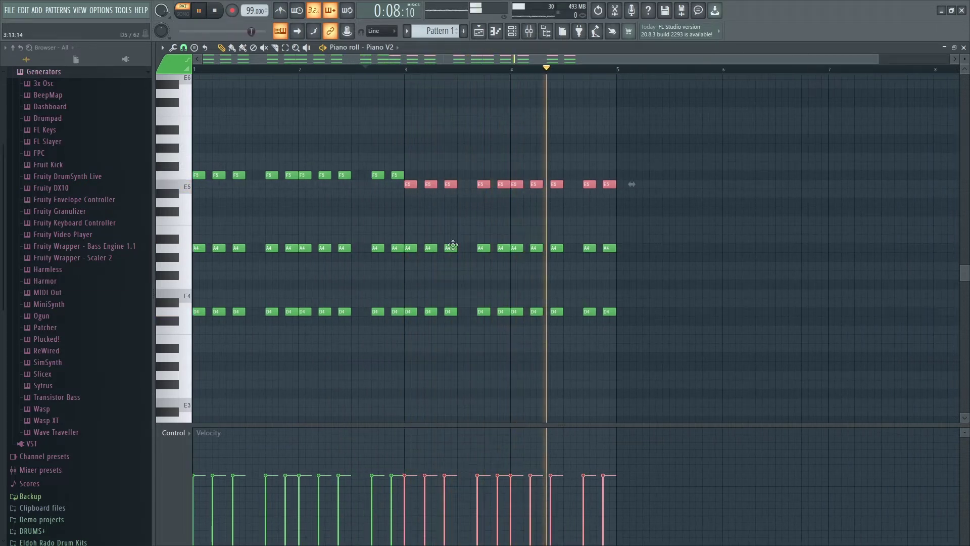
key("ctrl+a")
key("alt+r")
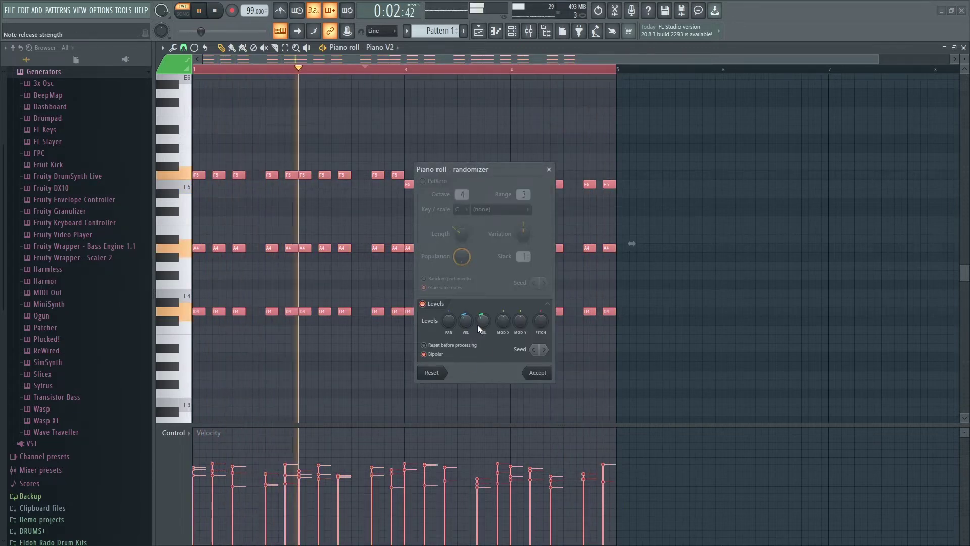
left_click_drag(477, 324, 478, 336)
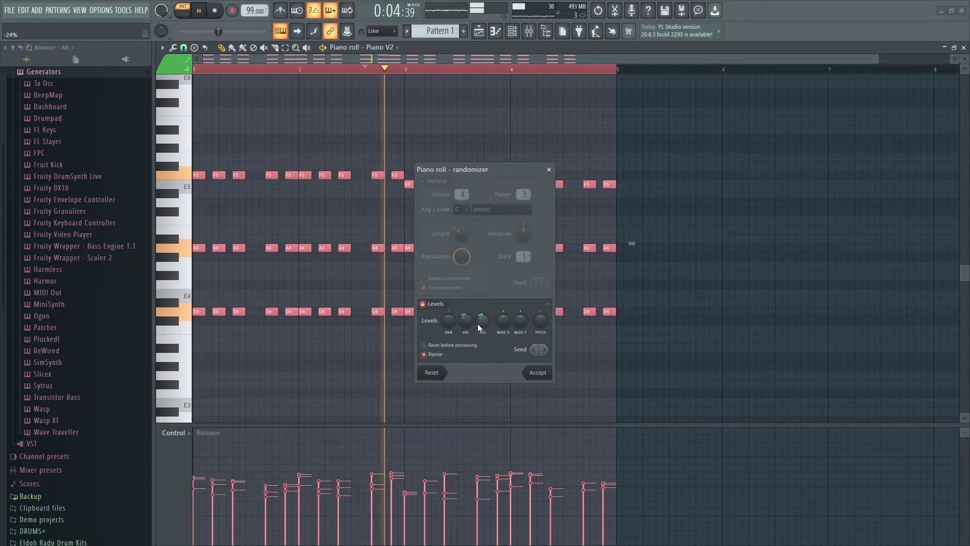
left_click(539, 374)
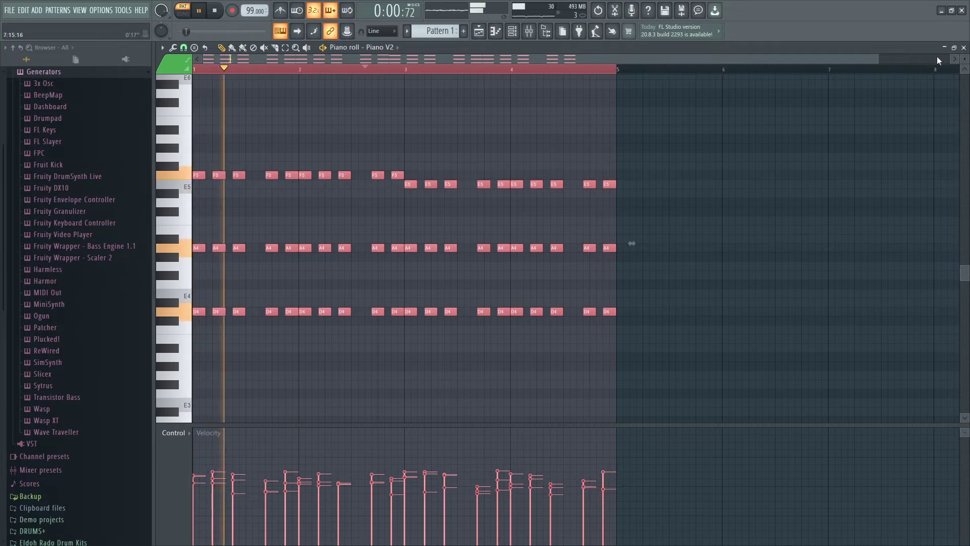
Route the Piano V2 channel to mixer Insert 1 and load Fruity Parametric EQ 2 on that track.
key("F7")
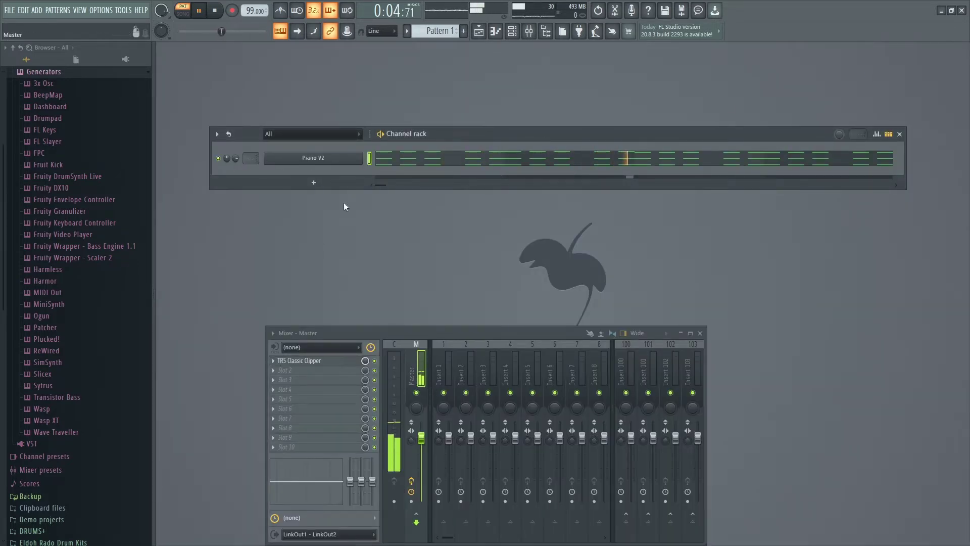
scroll(247, 156, "up", 1)
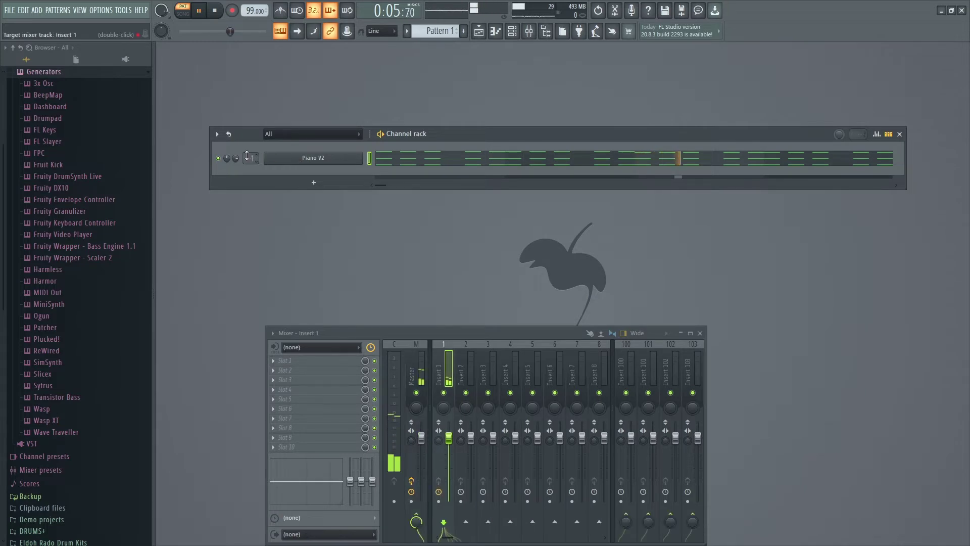
left_click(320, 372)
mouse_move(427, 325)
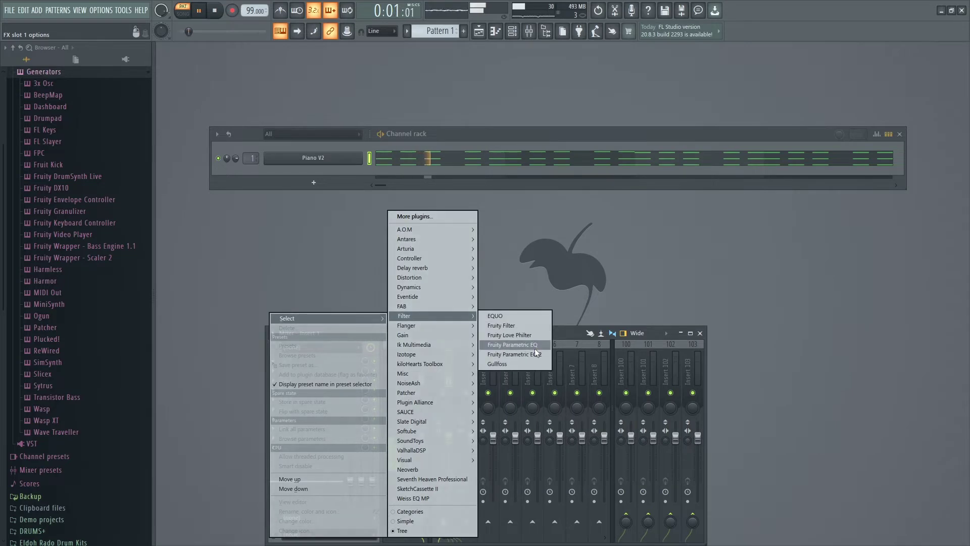
left_click(535, 353)
Roll off the highs with EQ band 7 and make band 1 a steep high-pass at 79 Hz.
left_click_drag(395, 229, 368, 273)
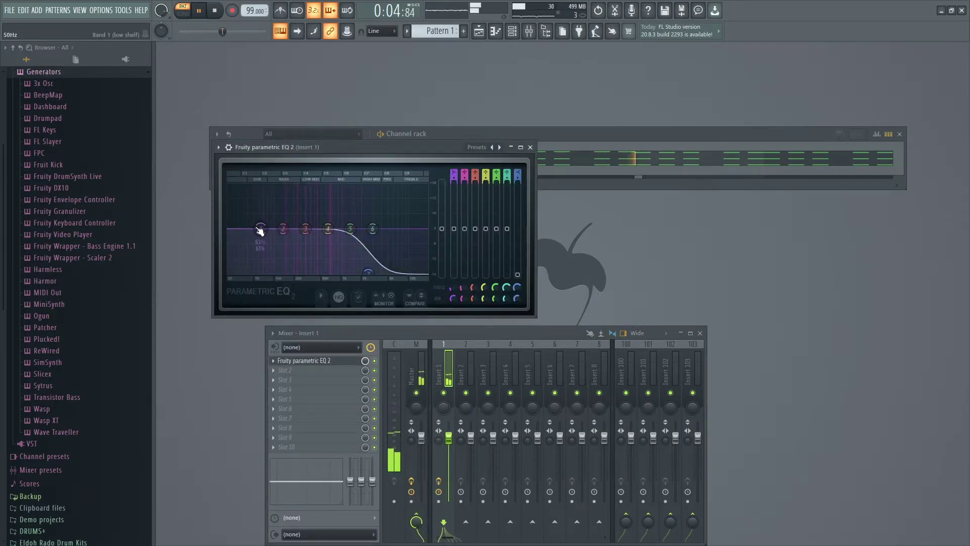
scroll(260, 231, "down", 3)
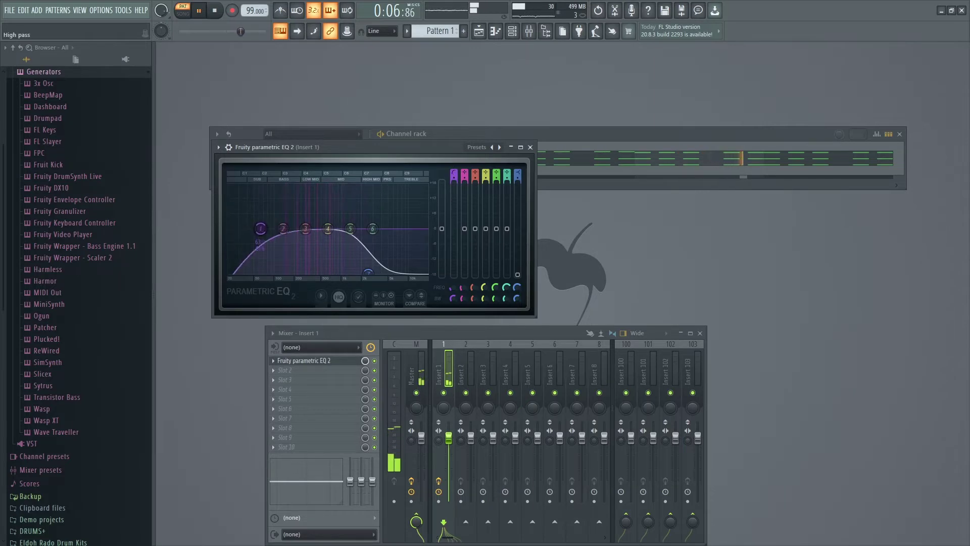
scroll(259, 229, "down", 2)
scroll(455, 172, "up", 2)
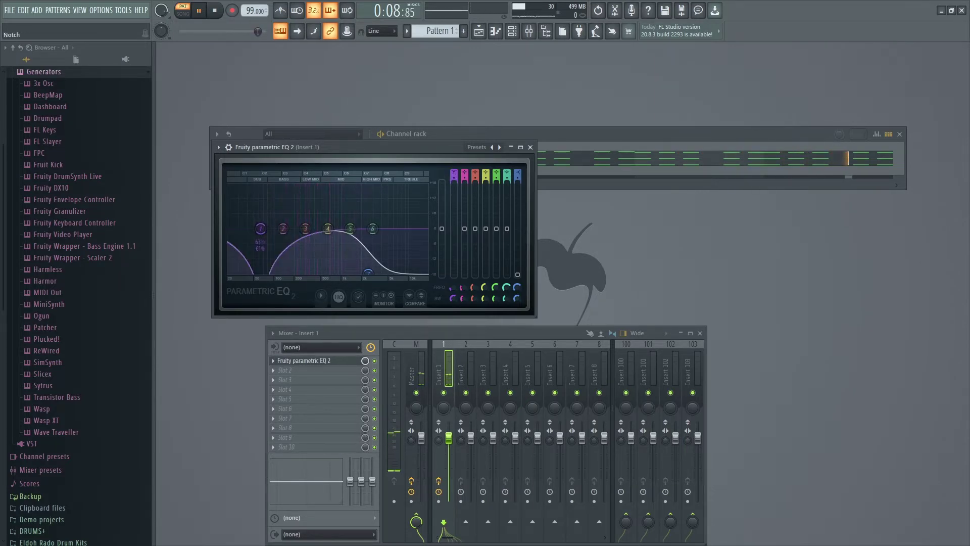
mouse_move(260, 229)
left_mouse_down()
mouse_move(368, 225)
mouse_move(270, 228)
left_mouse_up()
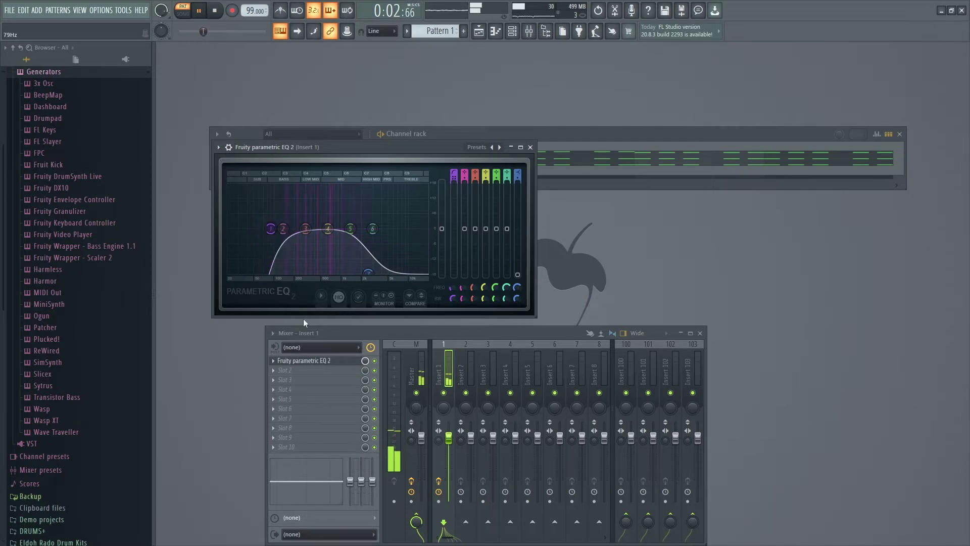
Try the Bite effect in slot 2 of Insert 1.
left_click(307, 371)
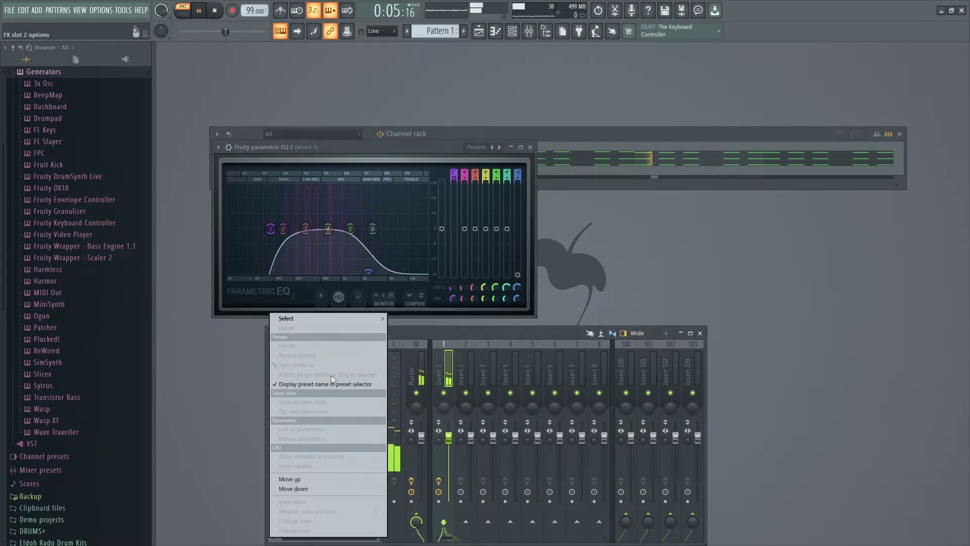
mouse_move(321, 319)
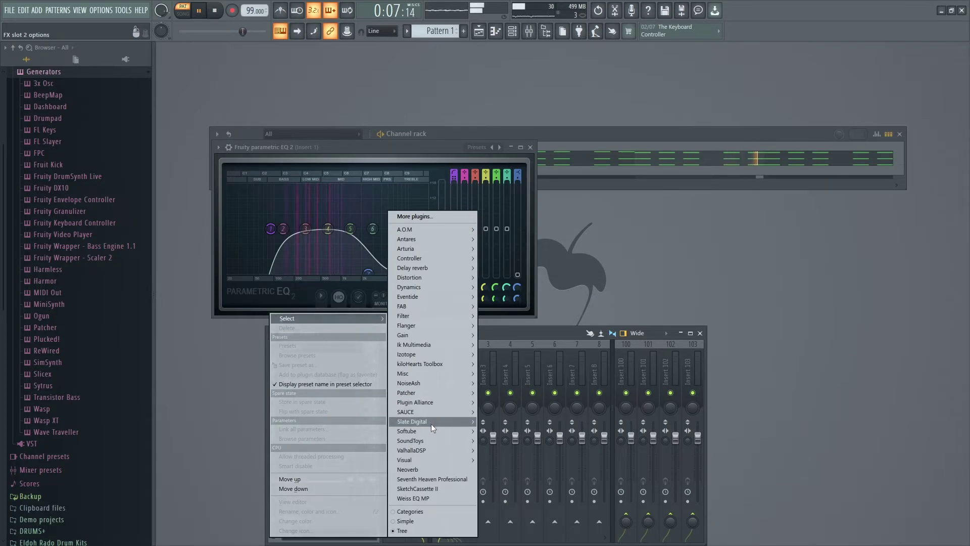
mouse_move(431, 411)
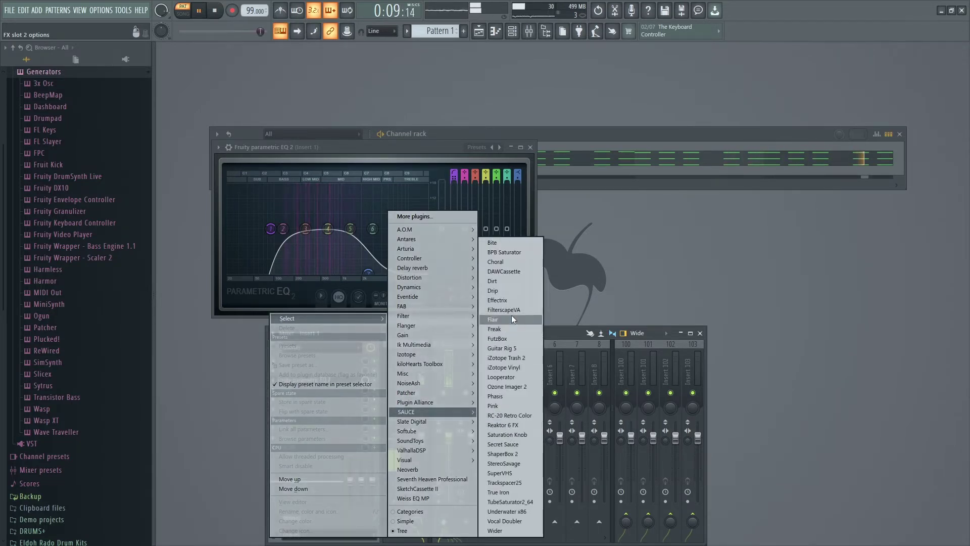
left_click(509, 242)
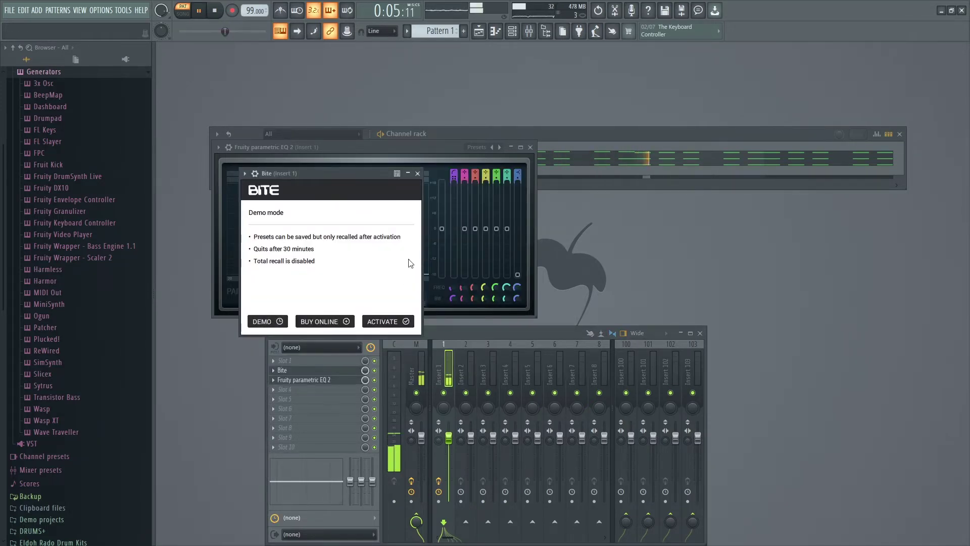
Replace the Bite effect in slot 2 of Insert 1 with SketchCassette II.
left_click(280, 370)
right_click(280, 370)
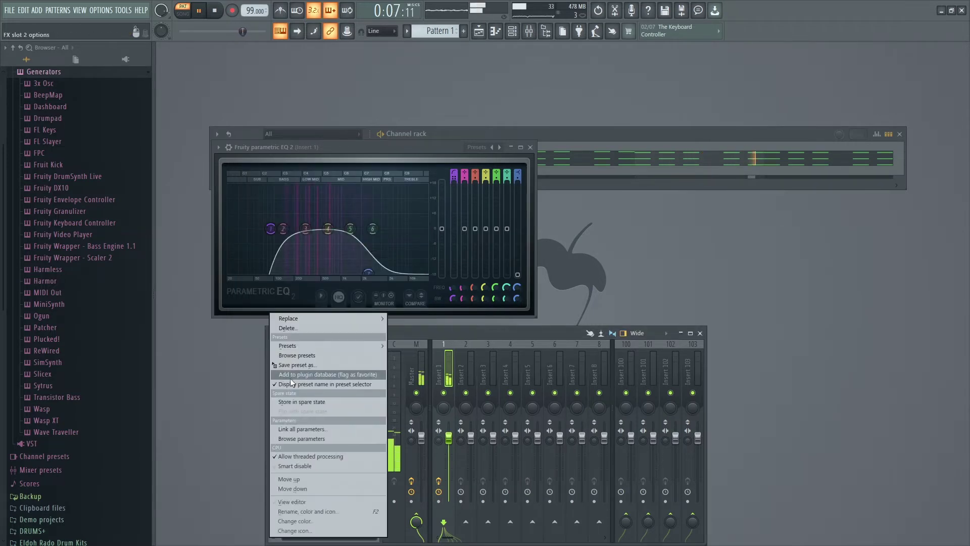
mouse_move(347, 320)
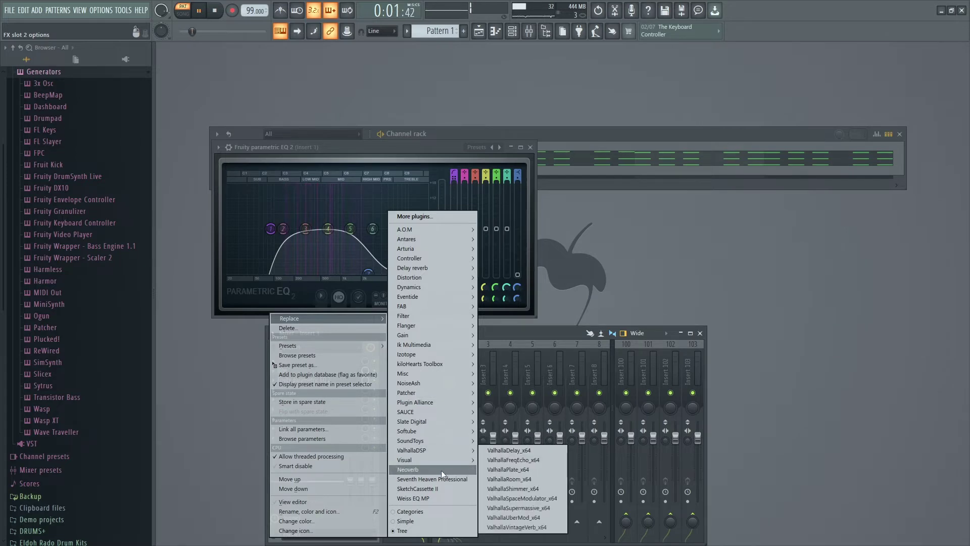
left_click(437, 488)
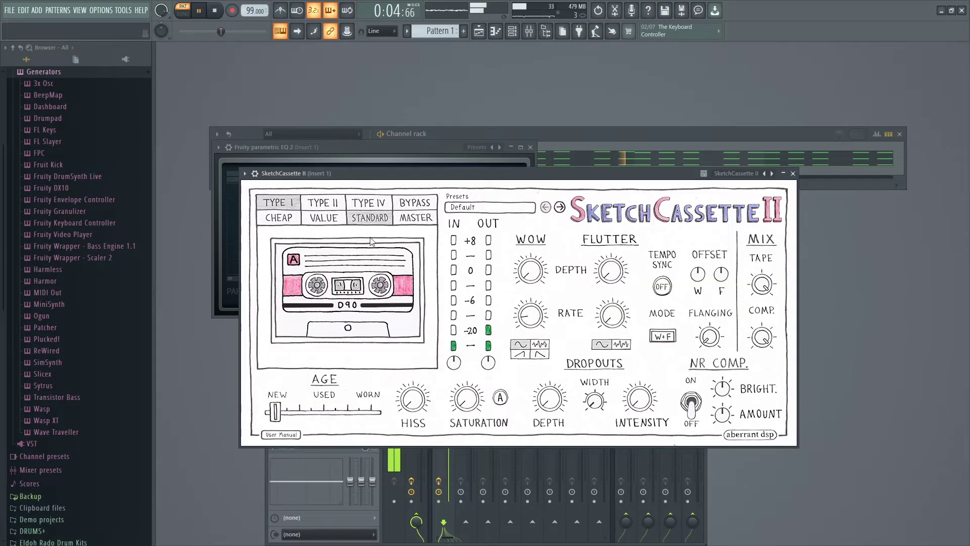
Set the tape to Type IV after trying Type II and Type I, and move its age about halfway from New to Used.
left_click(322, 202)
left_click(277, 202)
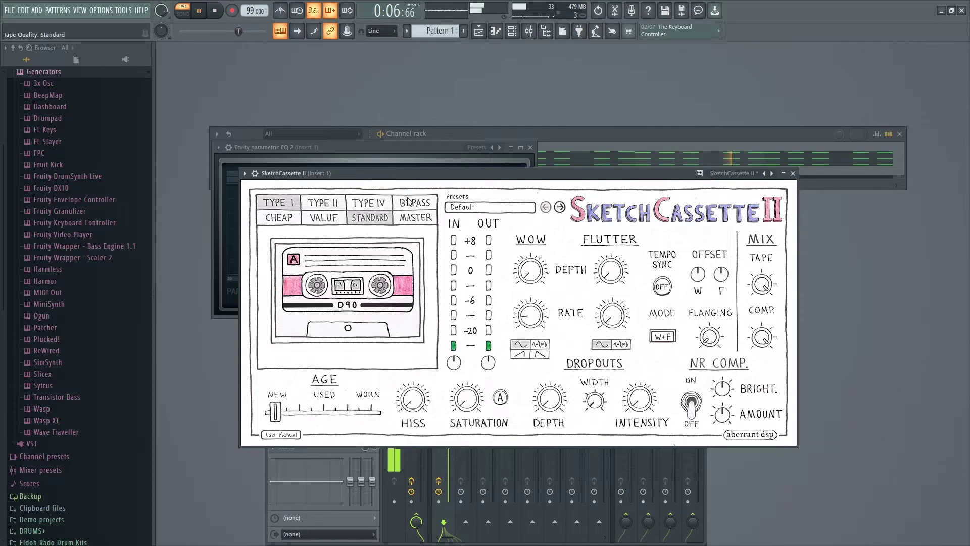
left_click(372, 204)
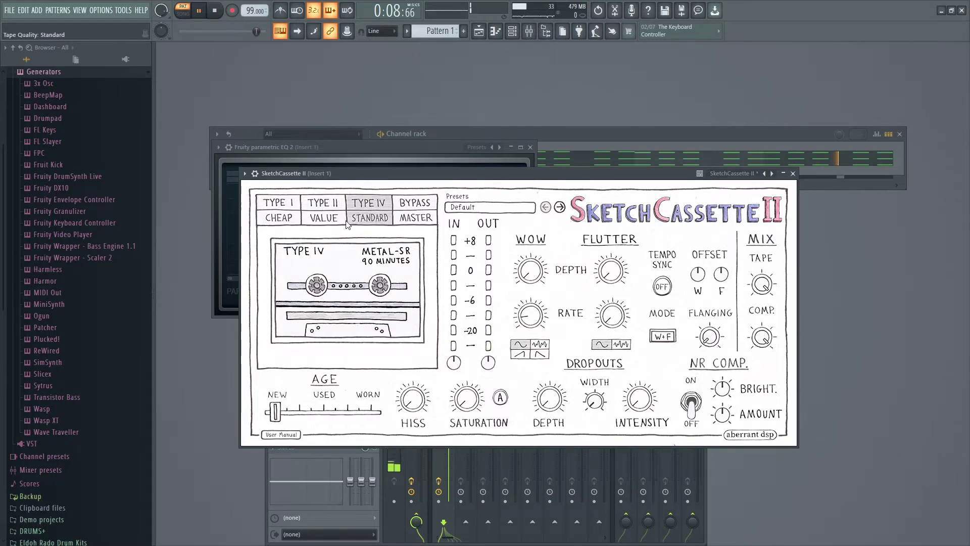
left_click_drag(276, 412, 304, 417)
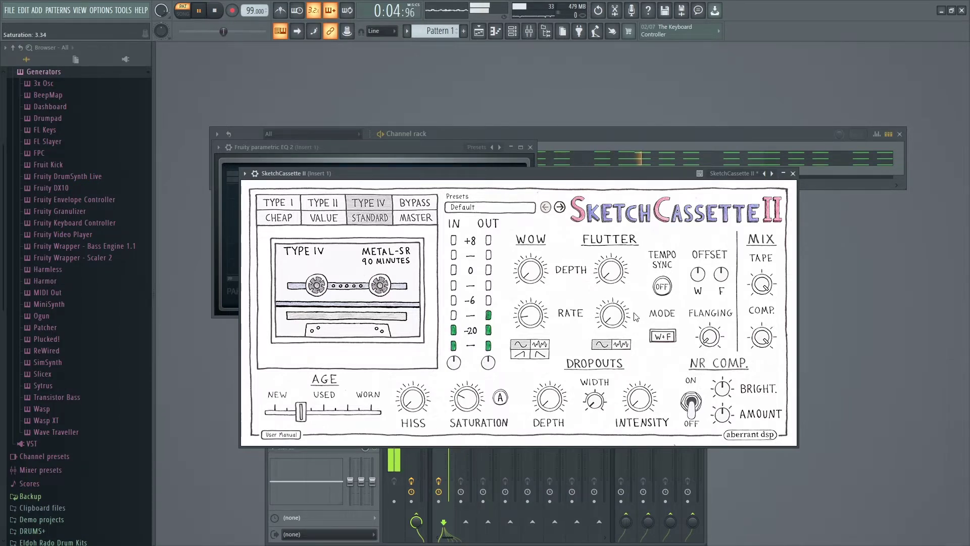
Turn on tempo sync for the wow and flutter in SketchCassette II and close both effect windows.
left_click(662, 289)
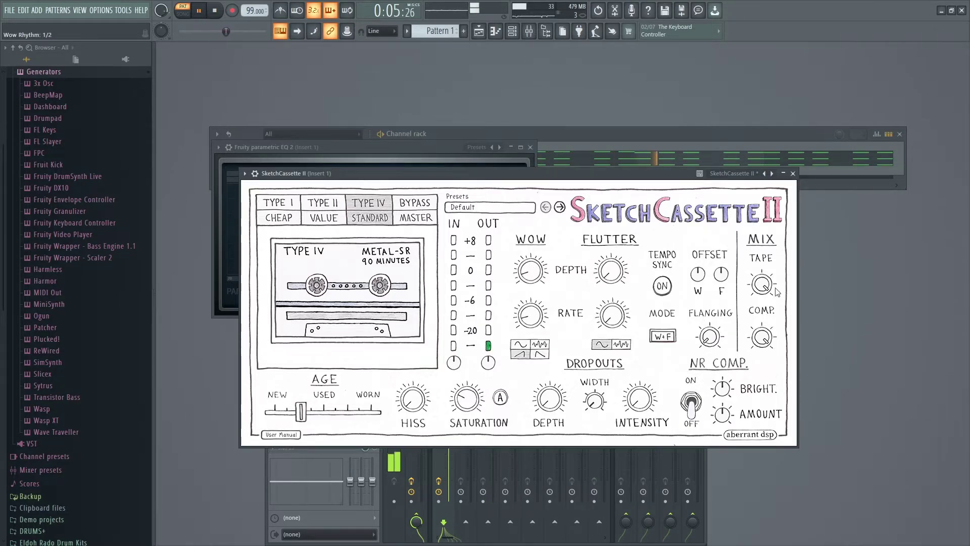
left_click(793, 173)
left_click(531, 147)
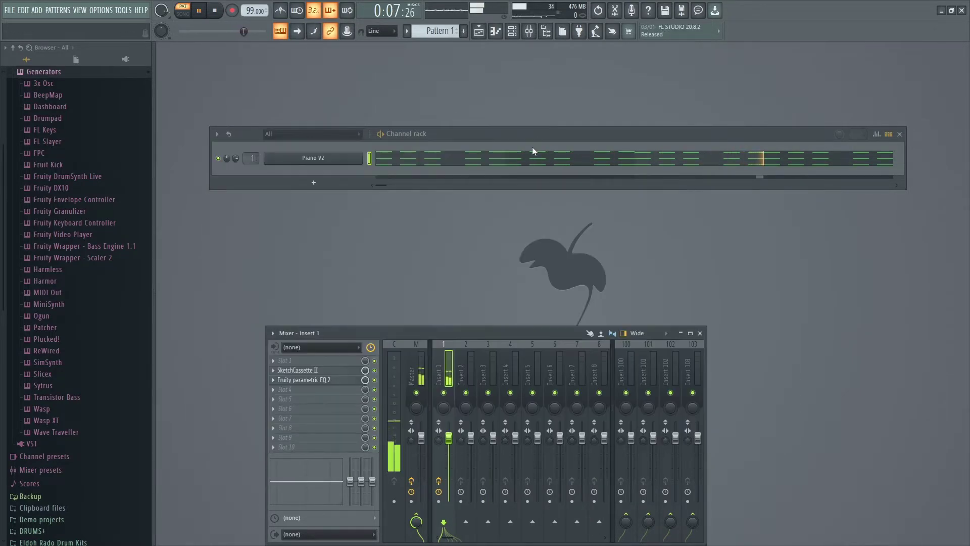
Move the channel rack lower and reduce the Insert 1 fader slightly.
left_click_drag(518, 133, 511, 164)
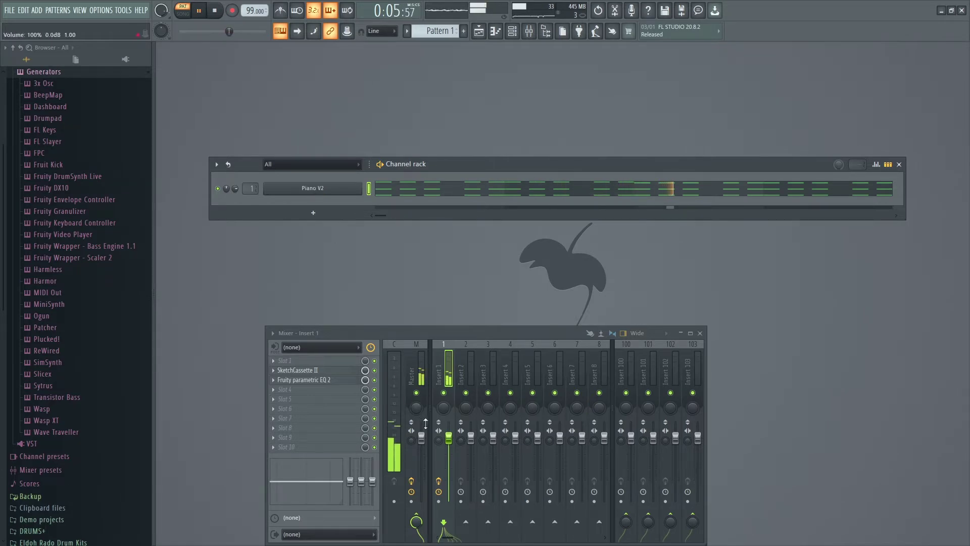
left_click_drag(449, 438, 449, 447)
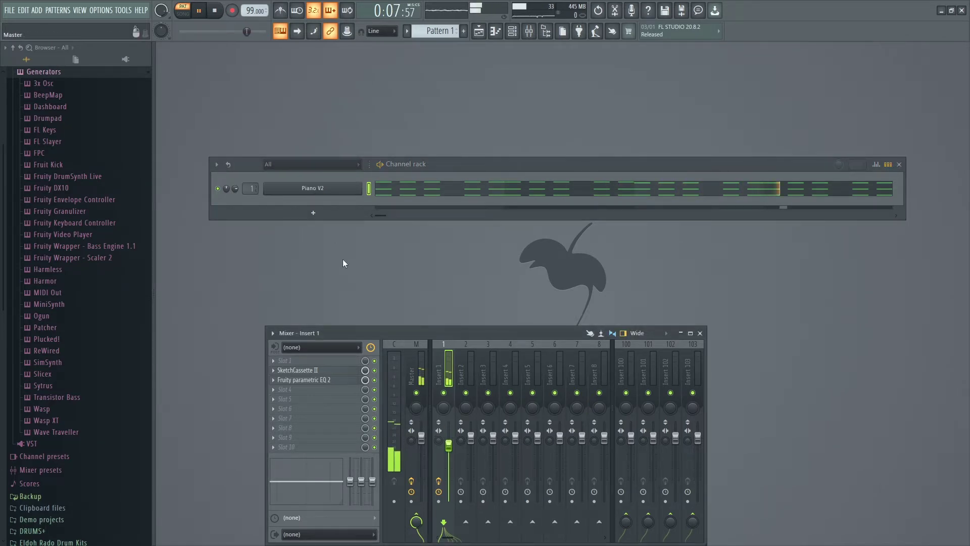
Add a Jup-8 V3 channel from the Arturia V Collection and load its Lead preset Jup-8 Fact 15.
left_click(314, 212)
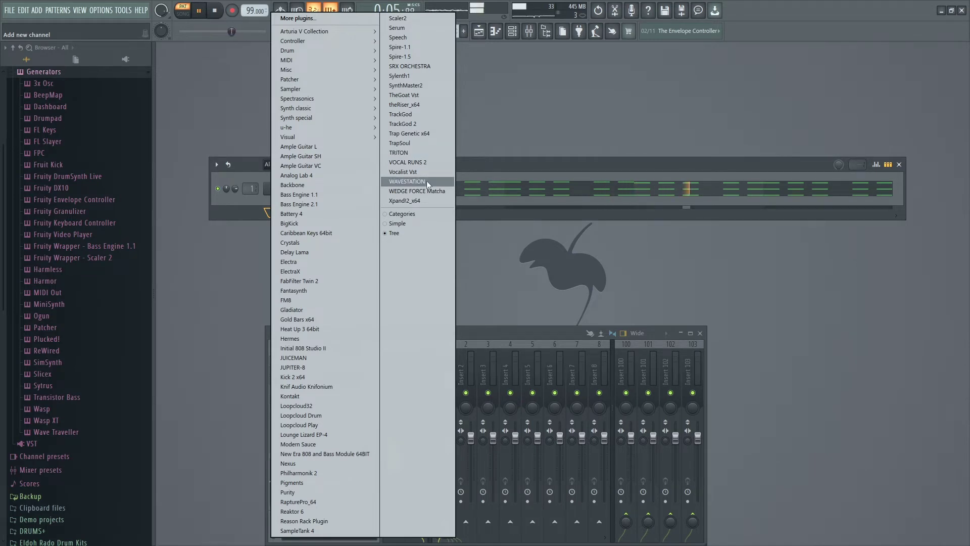
mouse_move(344, 31)
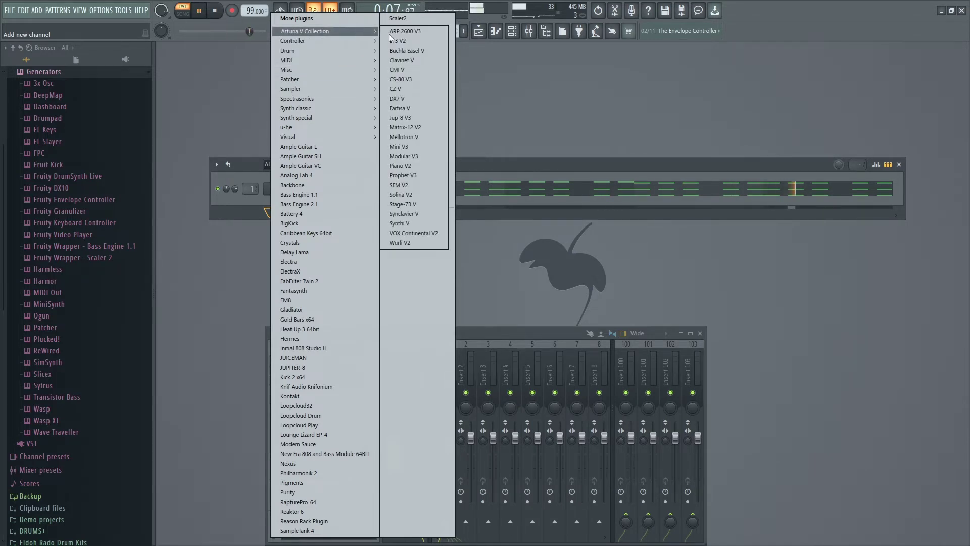
left_click(424, 118)
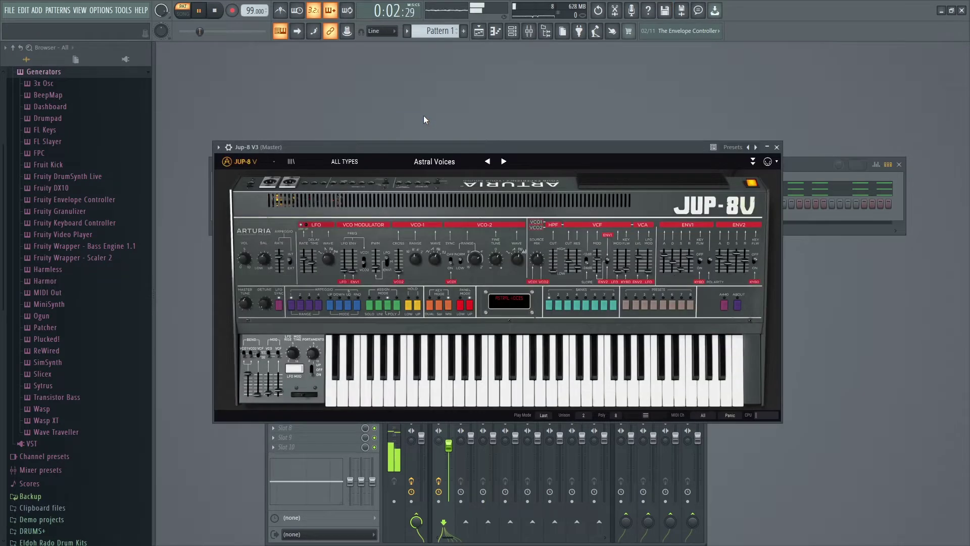
left_click(370, 158)
mouse_move(343, 250)
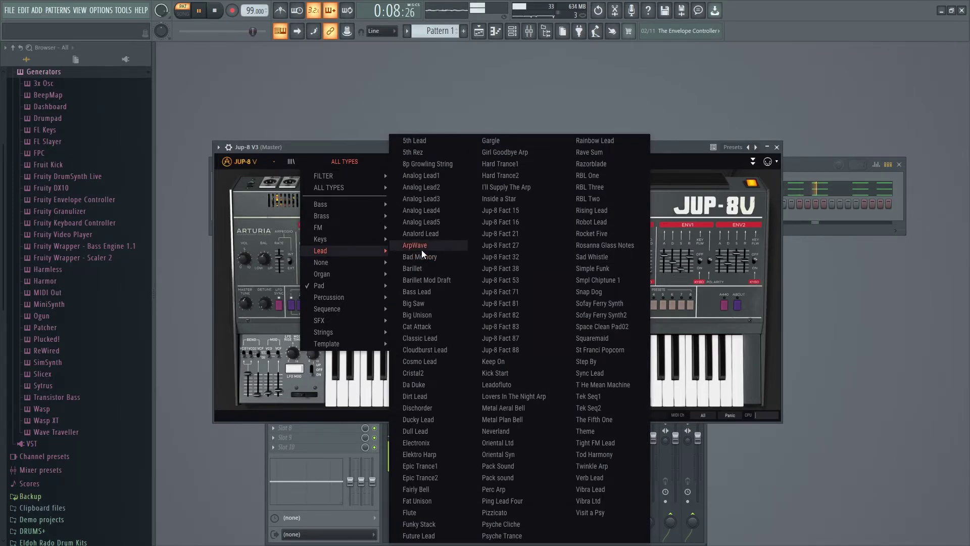
left_click(504, 211)
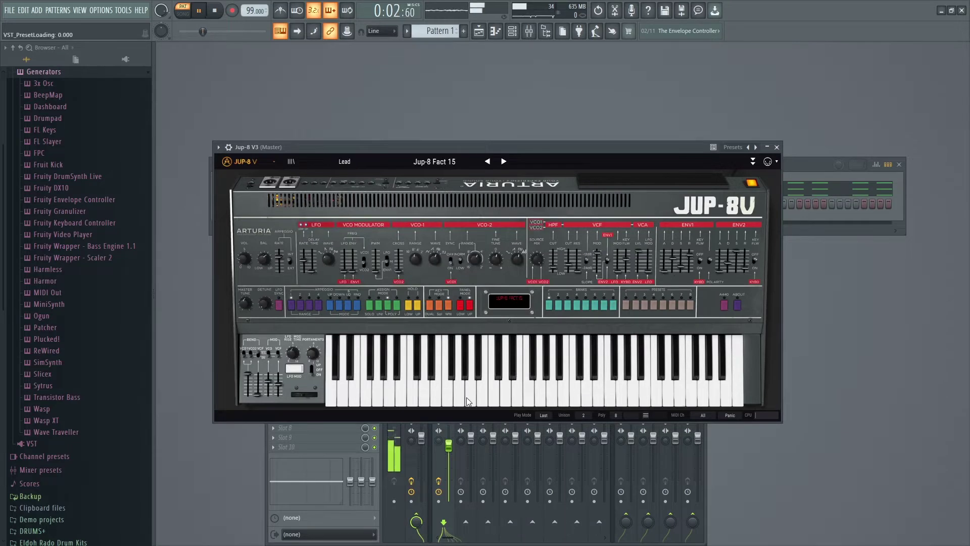
left_click(228, 147)
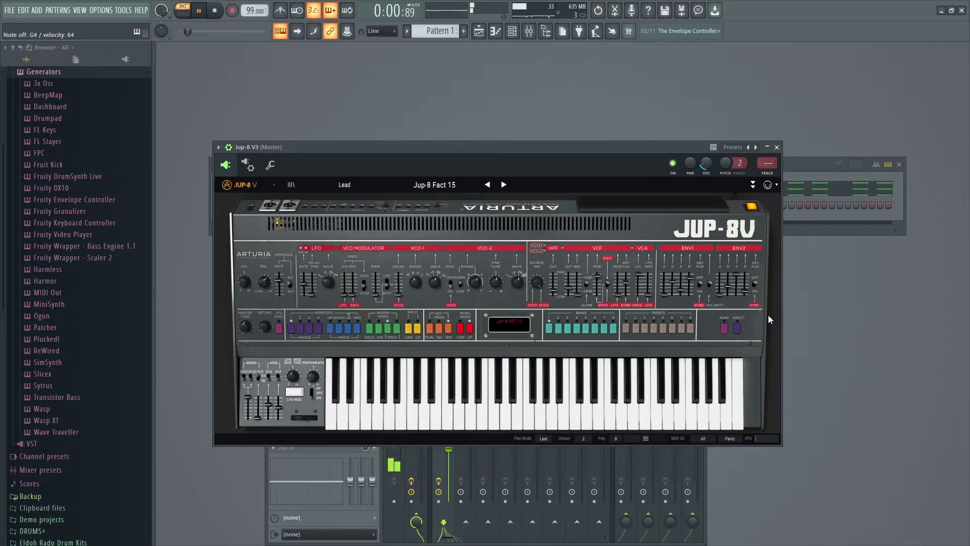
Open Piano V2's notes in the piano roll and switch the editor to the Jup-8 V3 channel.
left_click(810, 158)
right_click(313, 188)
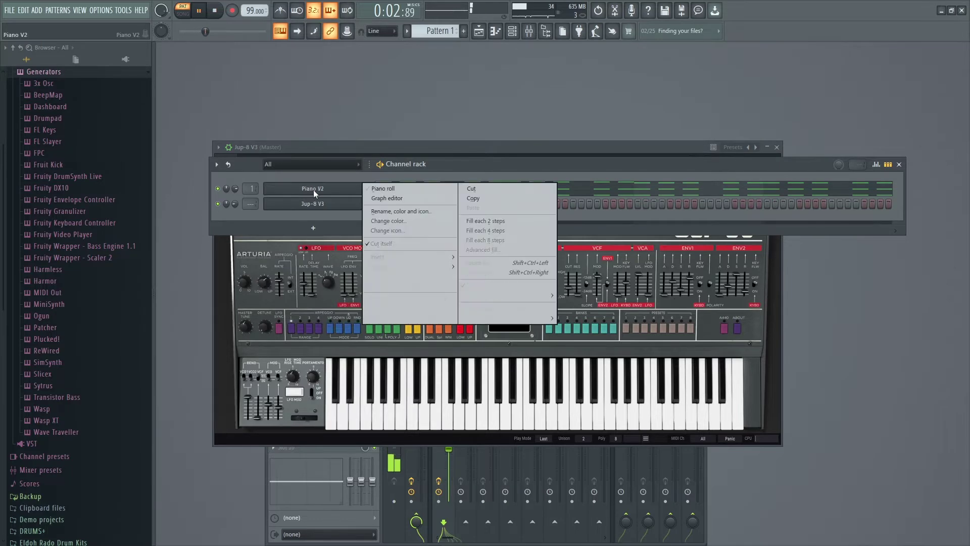
left_click(369, 187)
left_click(162, 48)
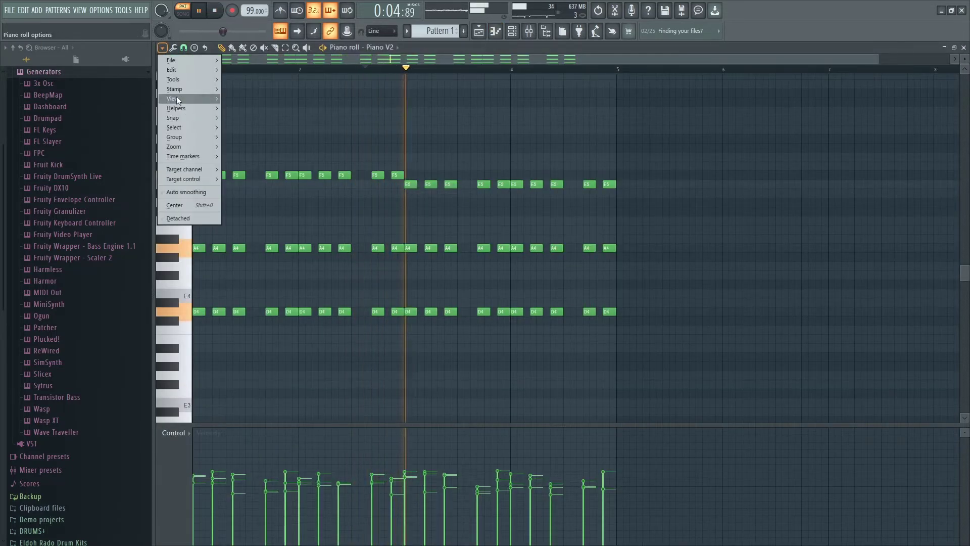
mouse_move(187, 108)
mouse_move(254, 121)
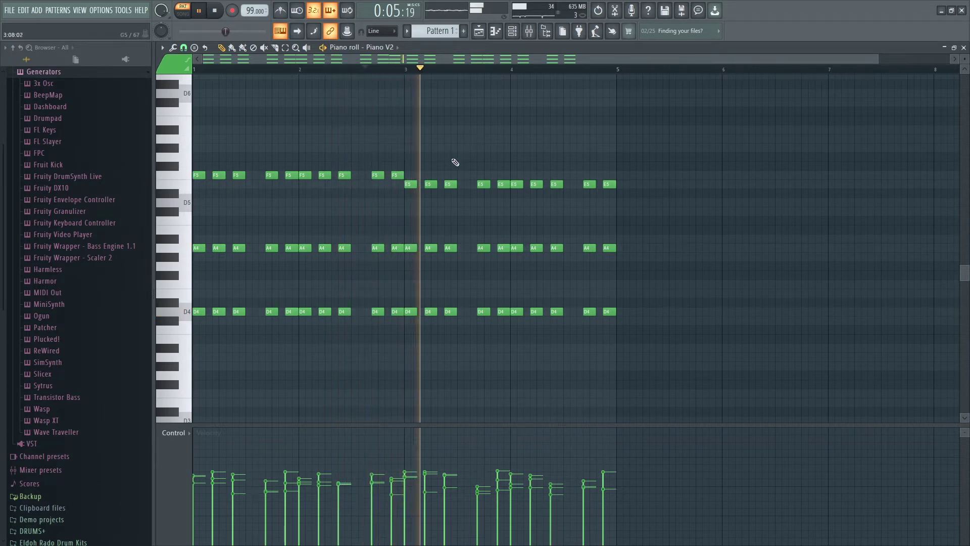
left_click(396, 47)
left_click(388, 75)
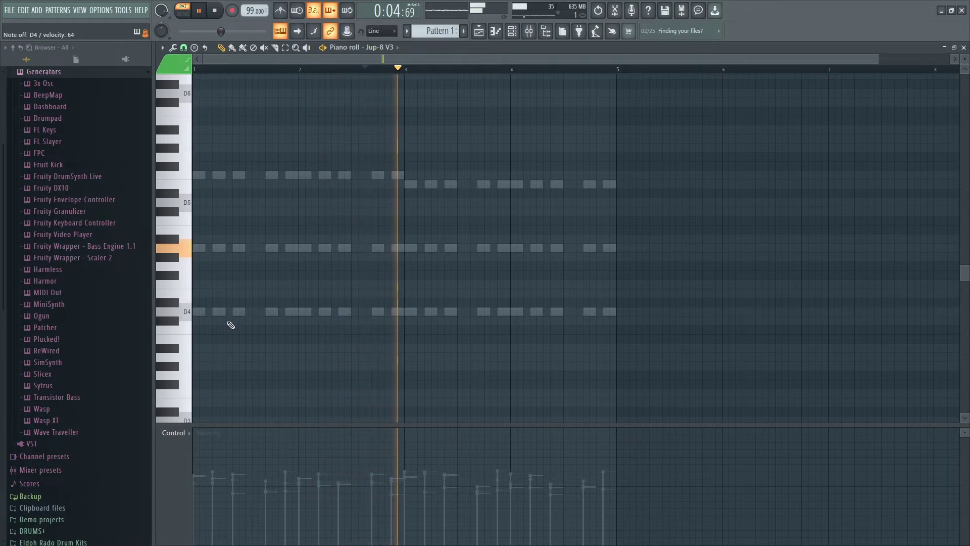
Place a two-step D4 note at step 9 of bar 1 for the Jup-8 V3 melody.
left_click(225, 311)
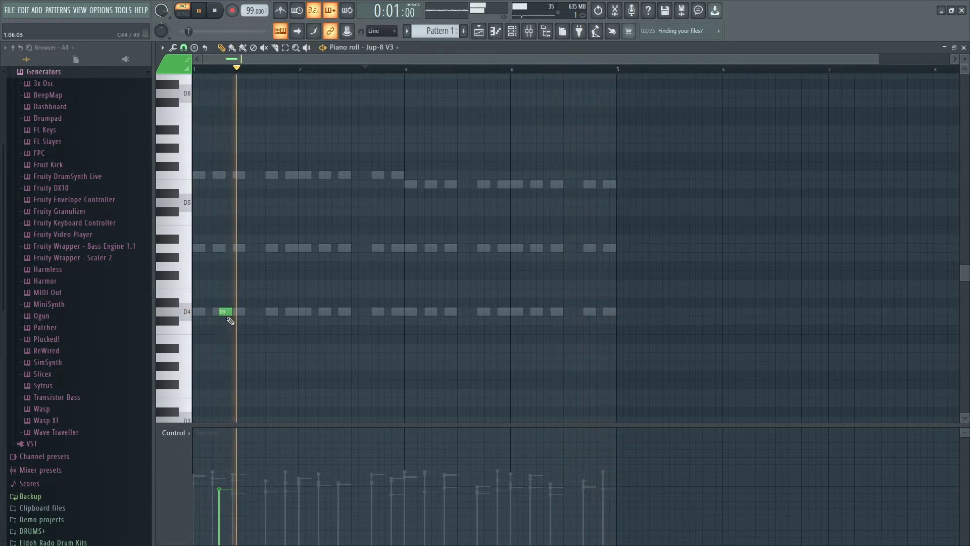
key("space")
left_click_drag(224, 312, 236, 312)
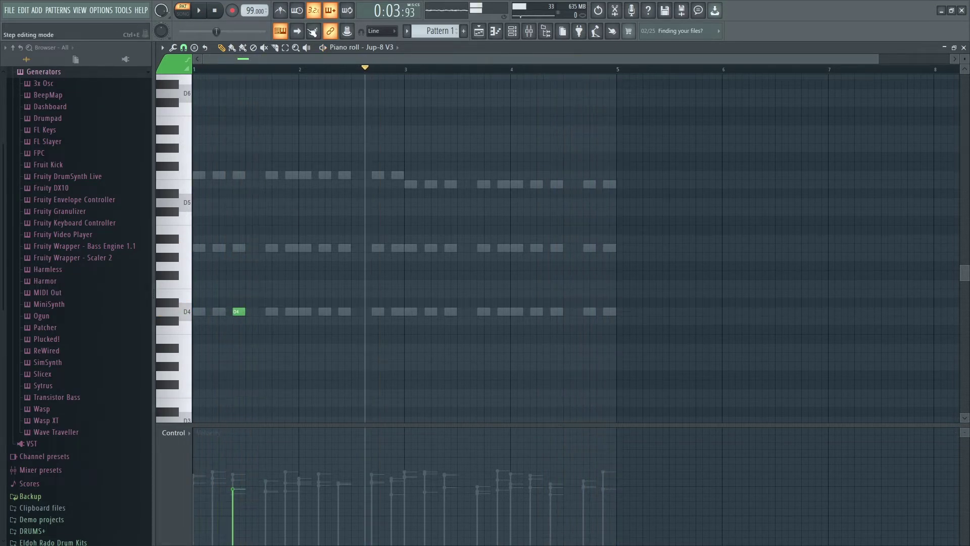
left_click(214, 13)
key("space")
left_click_drag(873, 61, 595, 55)
key("space")
key("space")
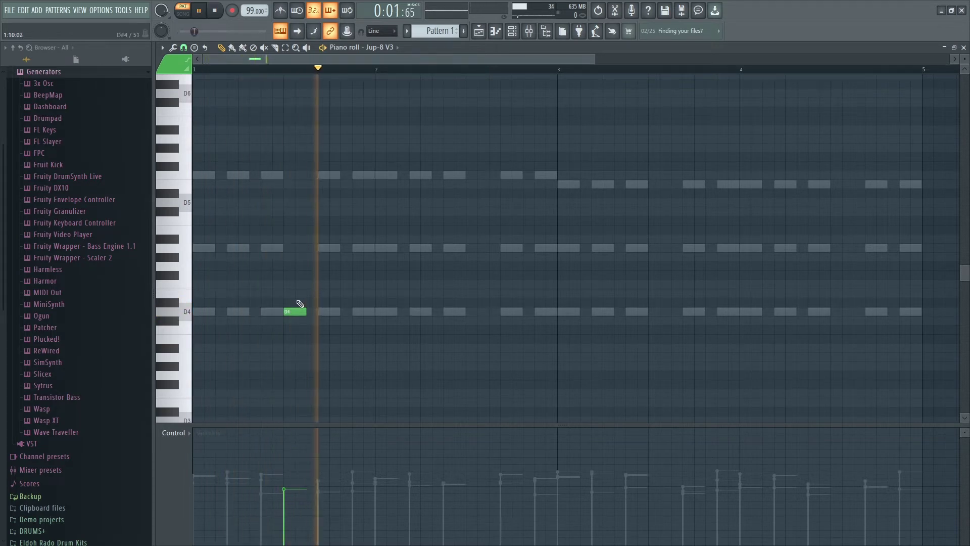
Add A4 at step 11 and F4 at step 13 of bar 1, extending F4 to the end of the bar.
left_click_drag(286, 312, 336, 314)
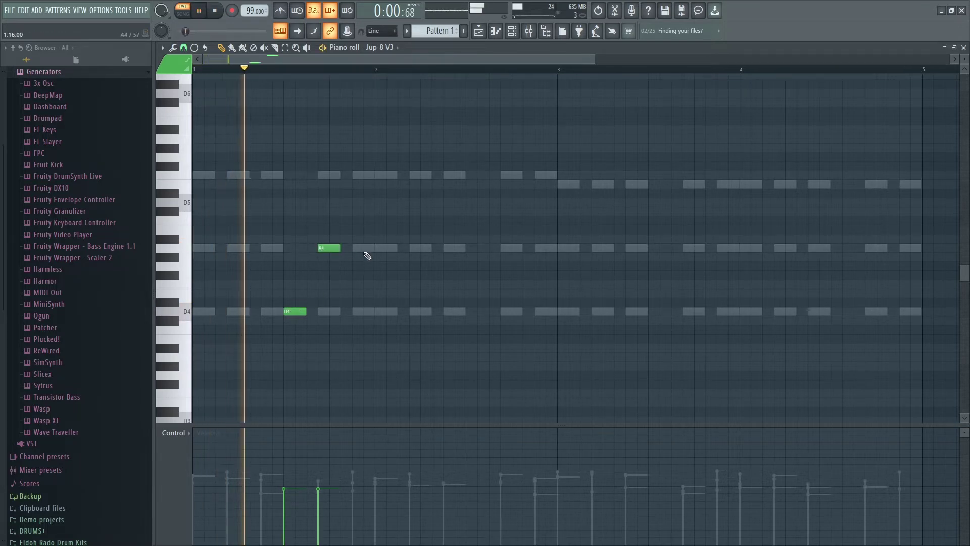
key("space")
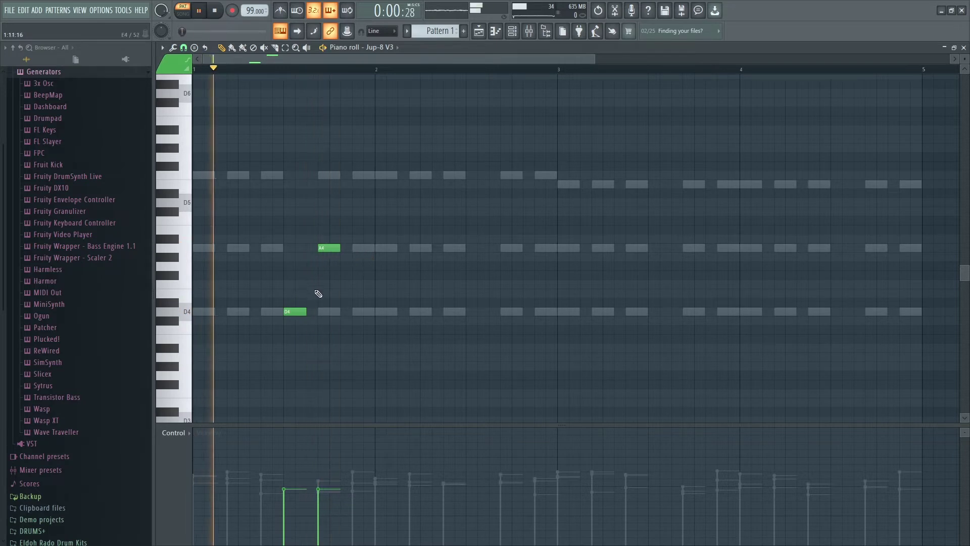
key("space")
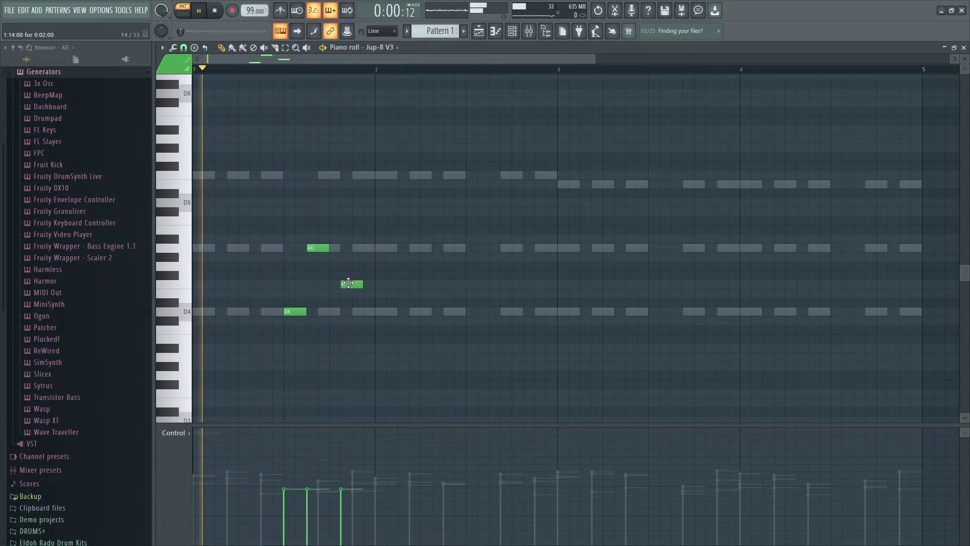
left_click_drag(348, 283, 336, 283)
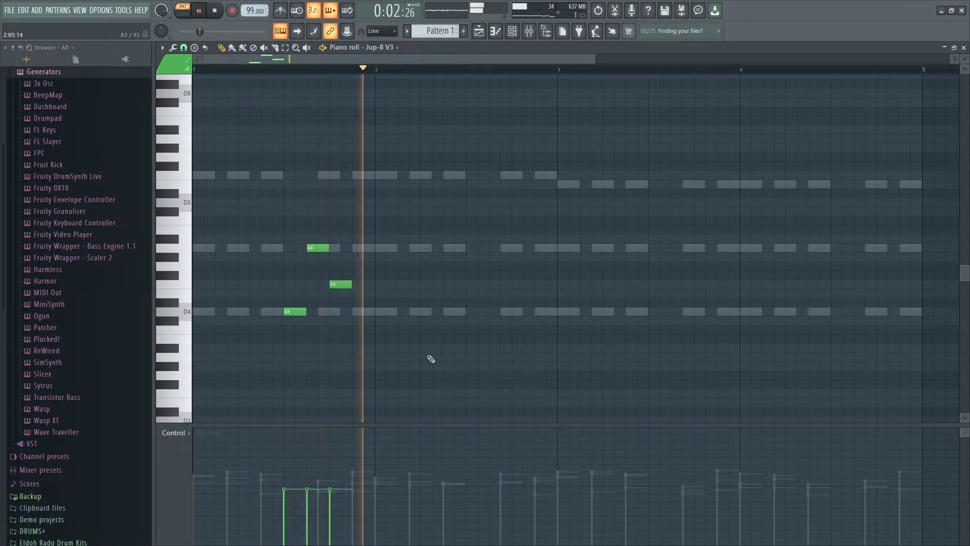
key("space")
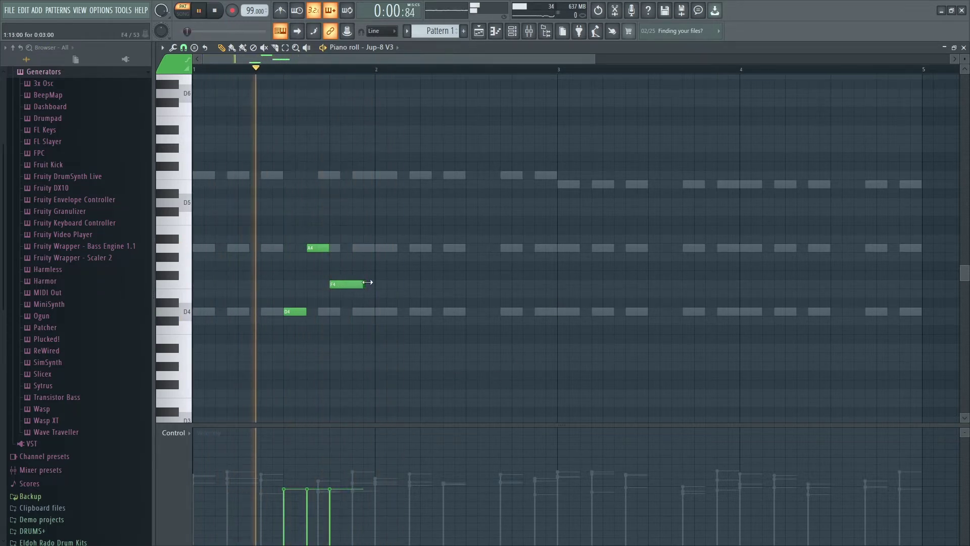
left_click_drag(368, 282, 375, 283)
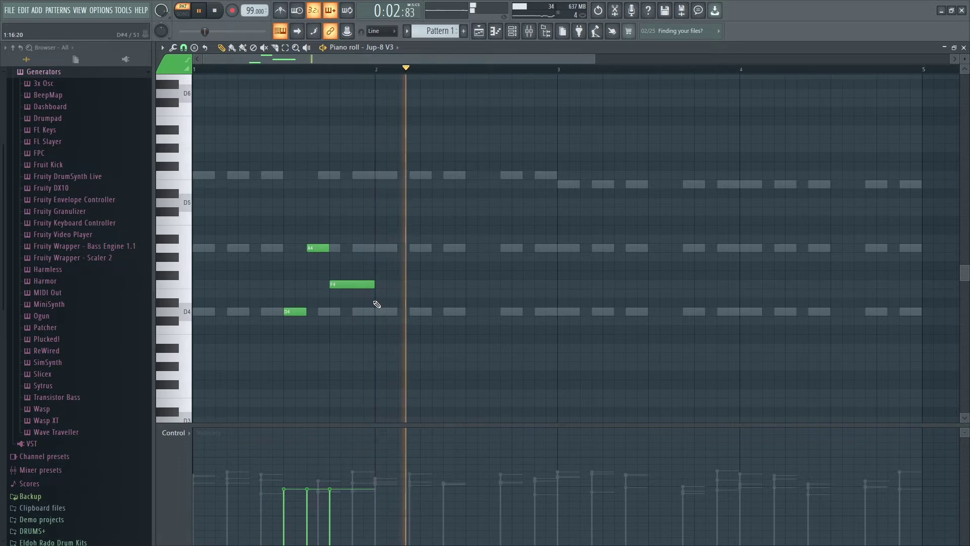
Duplicate the three-note phrase from bar 1 into bar 2.
key("space")
left_click_drag(405, 330, 287, 234)
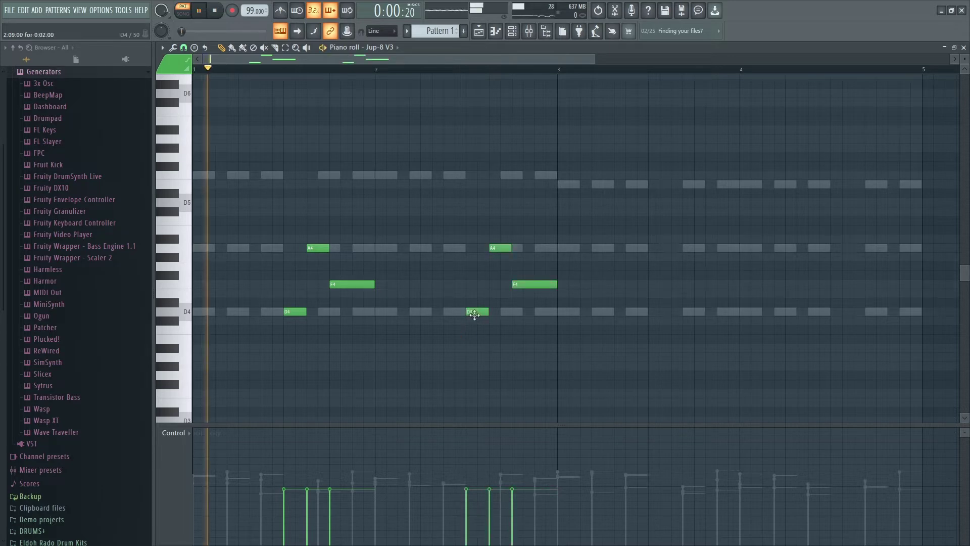
Add a D4 note at step 7 of bar 2 and raise the D4 at step 9 to E4.
left_click(458, 312)
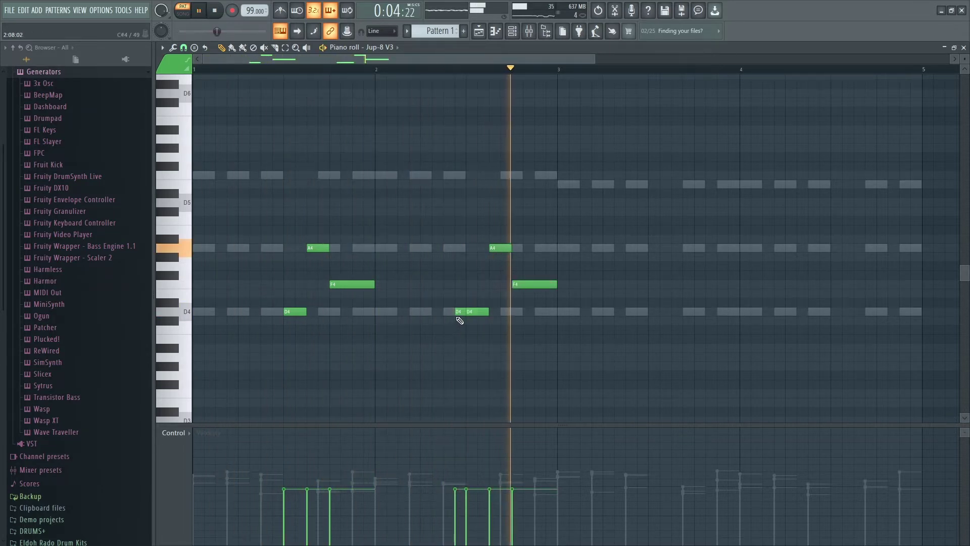
left_click_drag(461, 312, 450, 315)
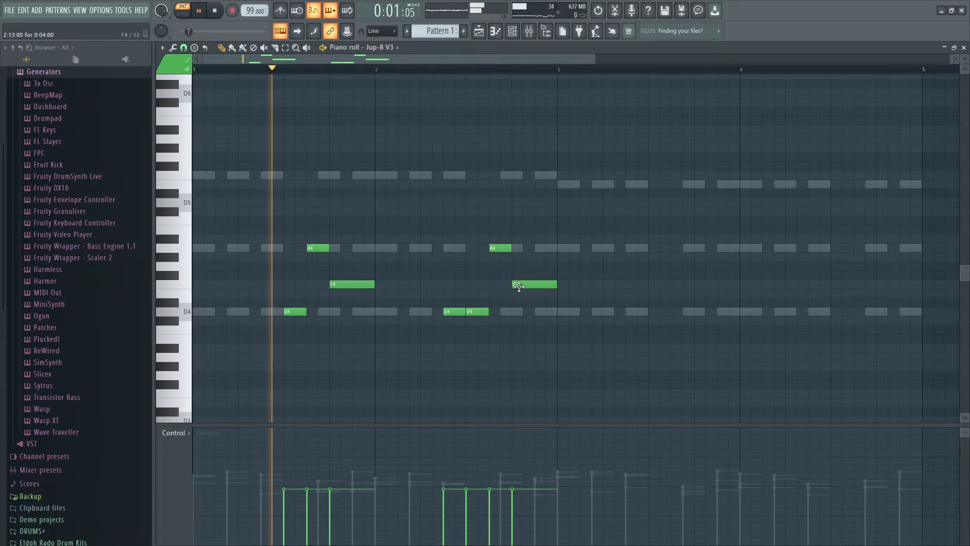
left_click_drag(476, 314, 477, 297)
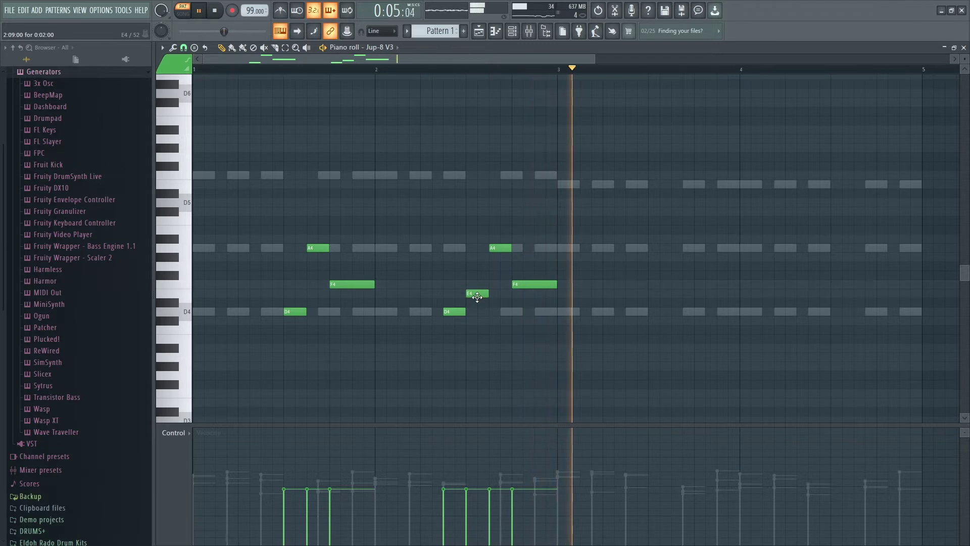
Duplicate the two-bar melody into bars 3 and 4.
left_click_drag(609, 361, 257, 180)
left_click_drag(295, 309, 657, 312)
left_click(764, 278)
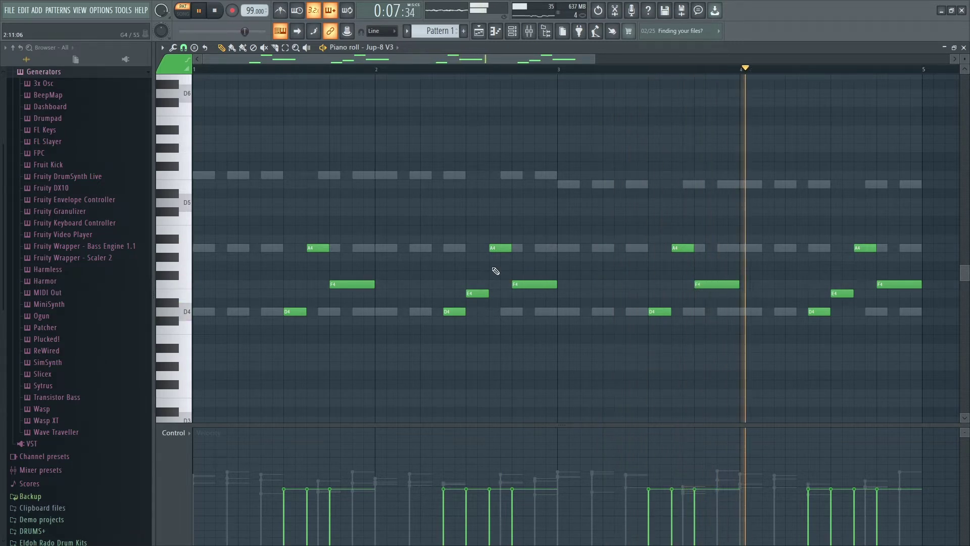
Transpose all the melody notes up one octave and play back the loop.
key("ctrl+a")
key("ctrl+Up")
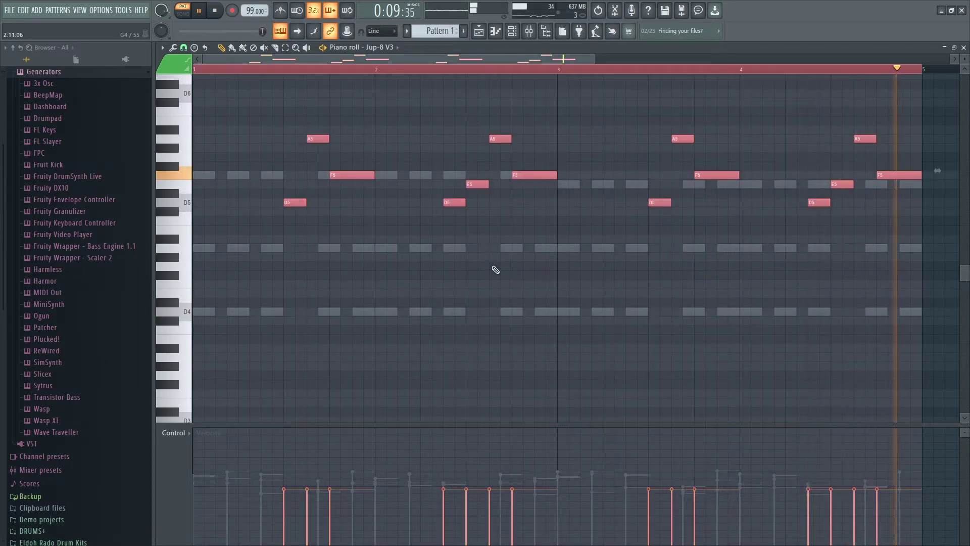
scroll(494, 266, "up", 2)
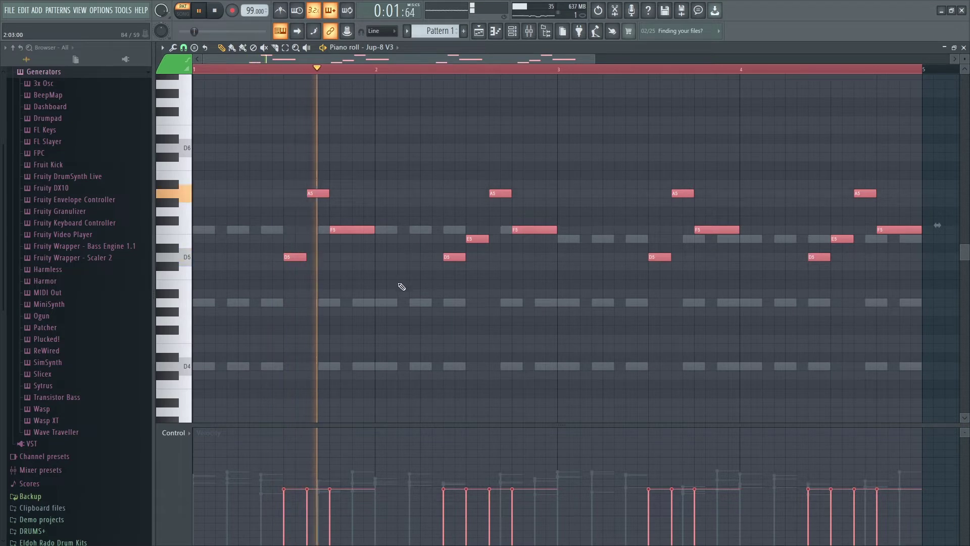
key("space")
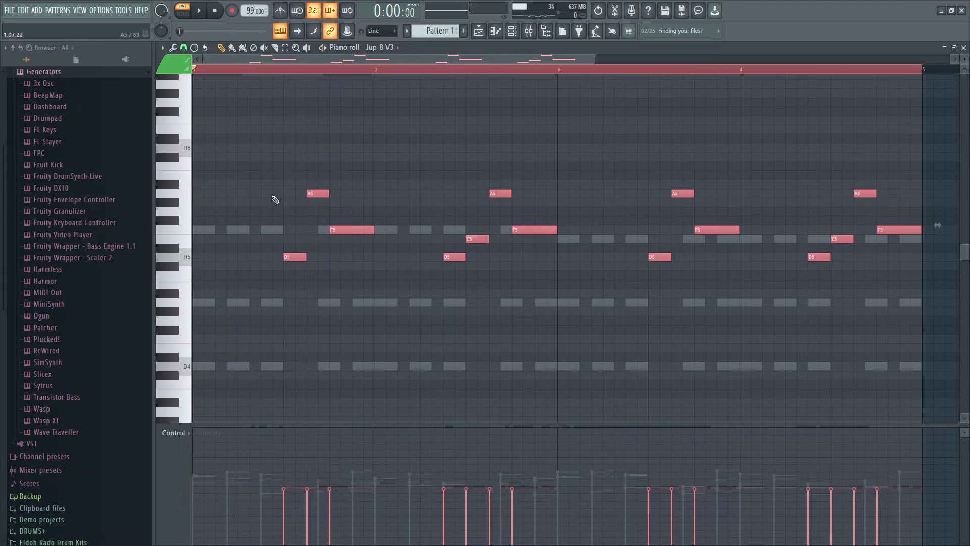
Add A5 at step 7 of bar 1, replace D5 with A5 at step 7 of bar 2, and add A#5 at step 15.
left_click_drag(281, 192, 273, 195)
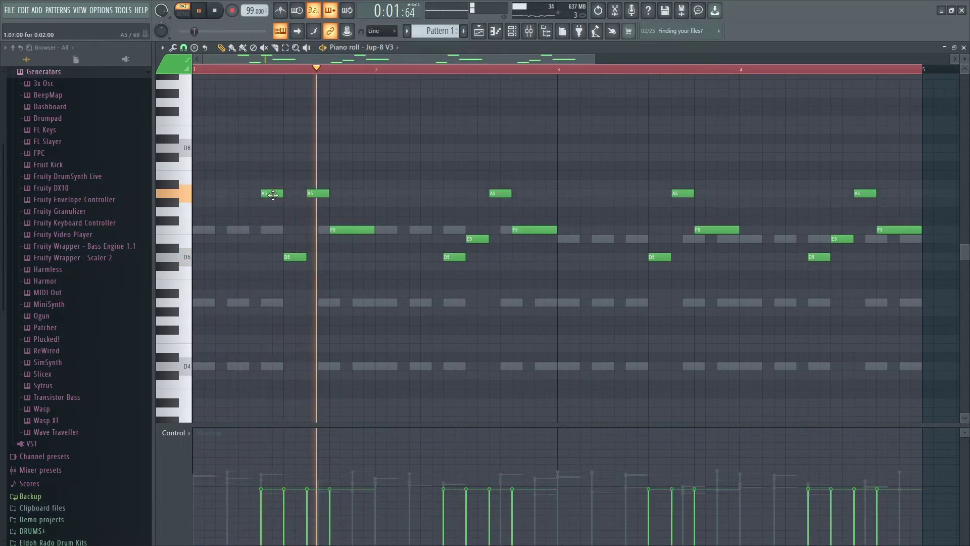
key("space")
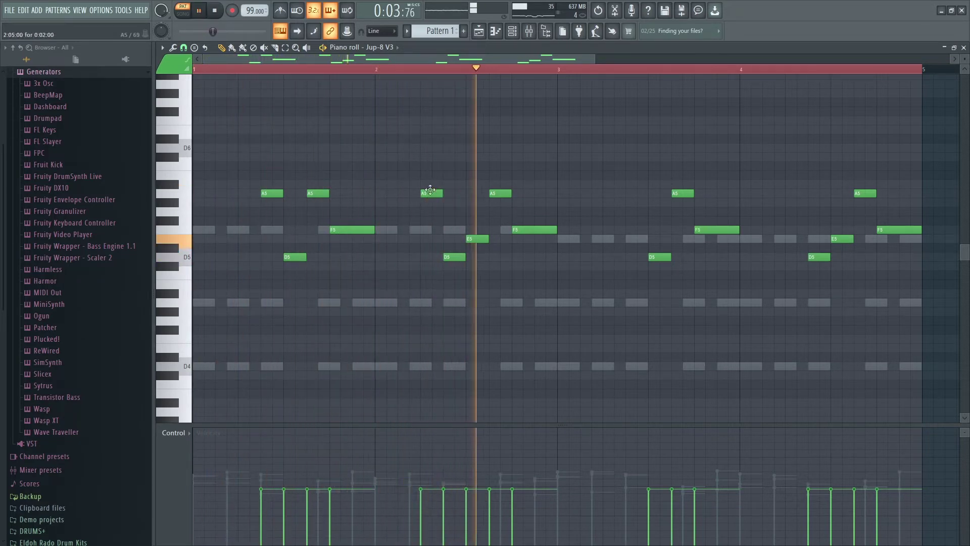
key("space")
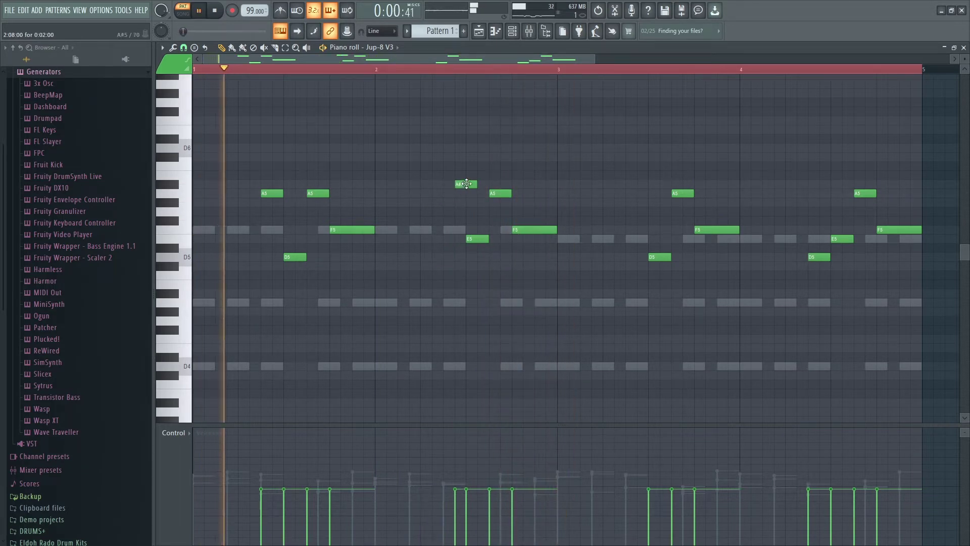
left_click_drag(466, 184, 455, 194)
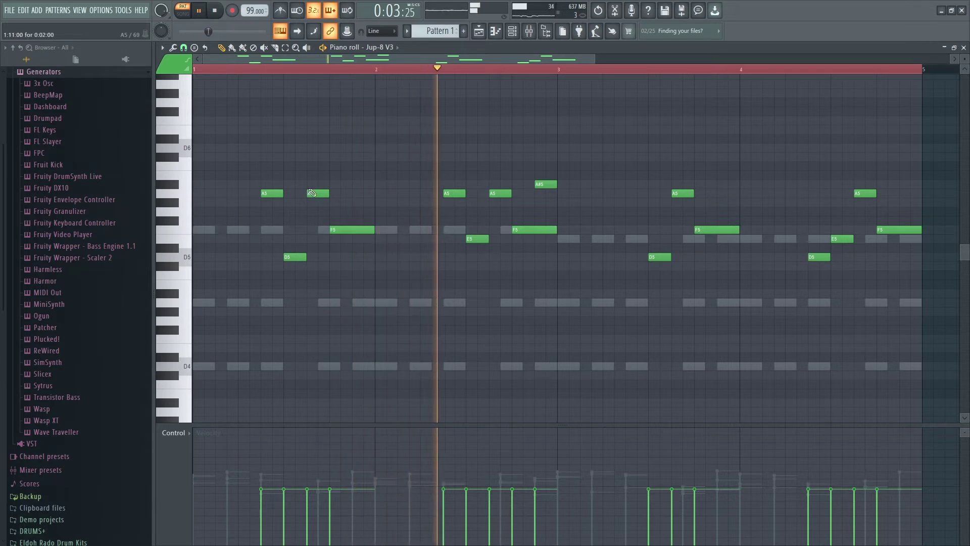
Delete the A5 at step 7 of bar 1 and lengthen the F5 at step 13 of bar 2 to three steps.
right_click(272, 195)
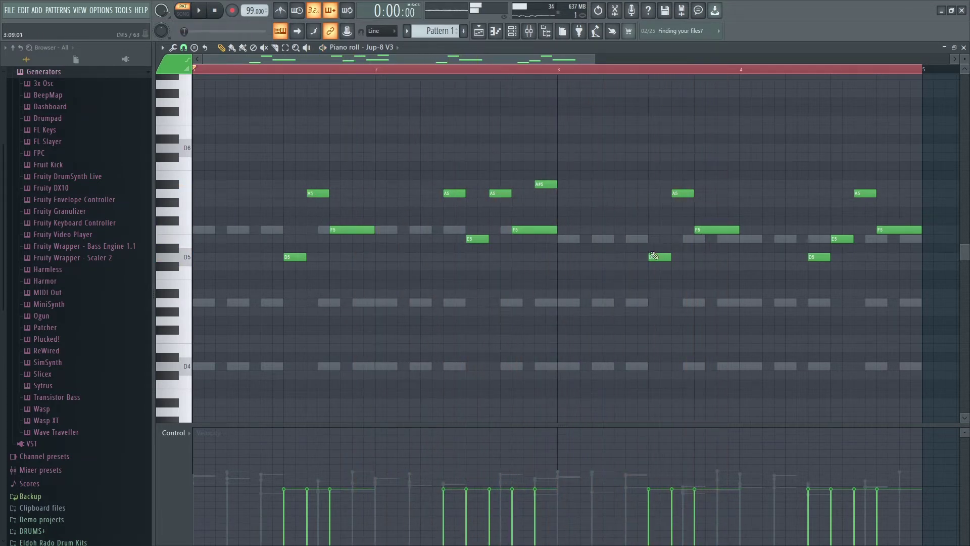
key("space")
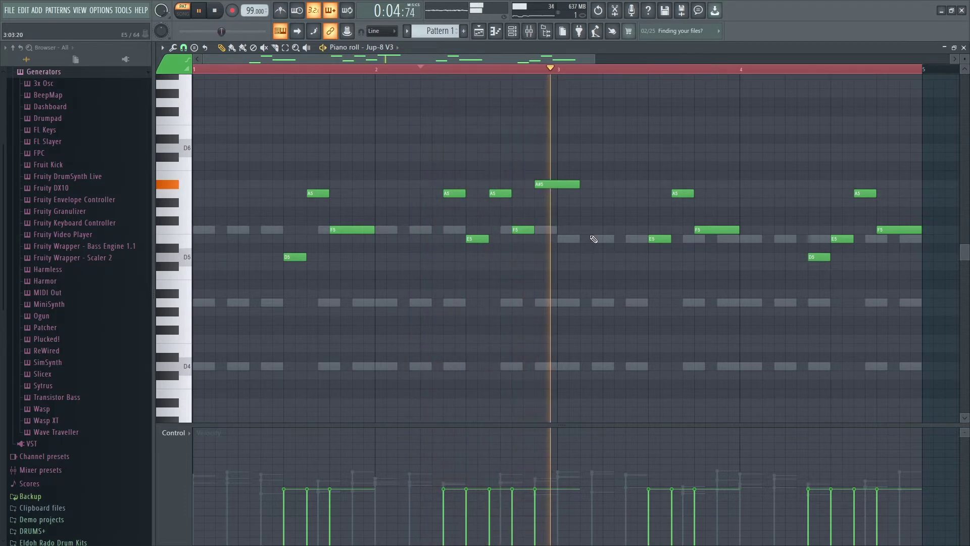
left_click_drag(543, 237, 551, 232)
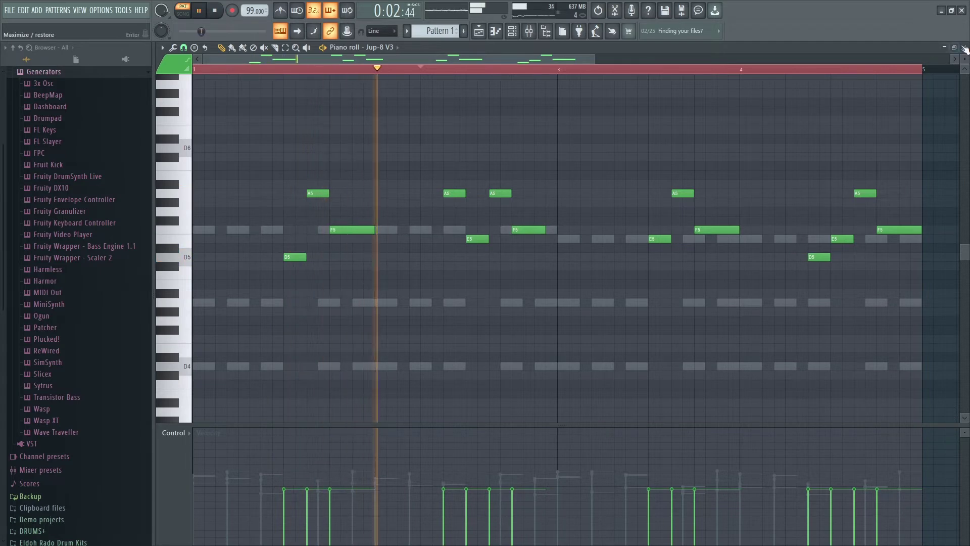
Close the piano roll and route the Jup-8 V3 channel to mixer insert 2.
left_click(965, 48)
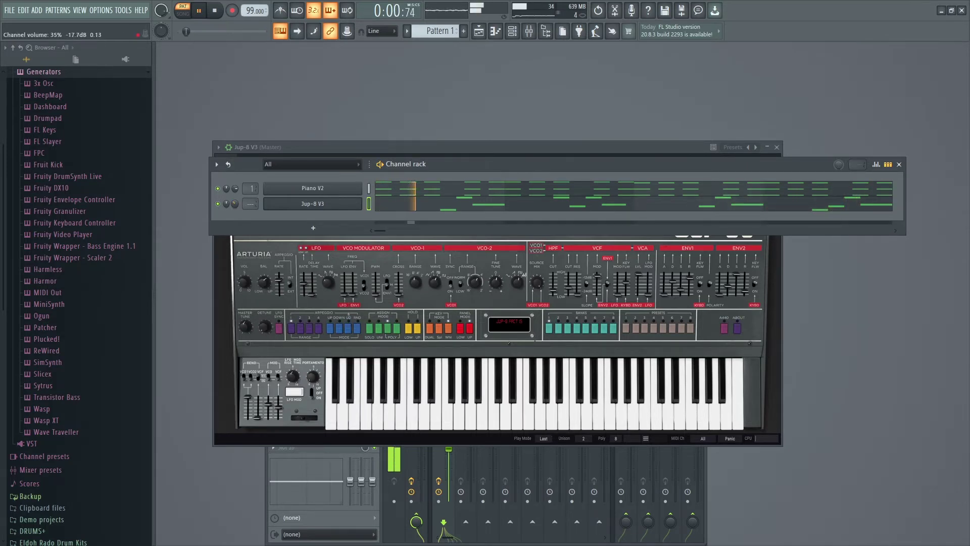
scroll(262, 200, "up", 2)
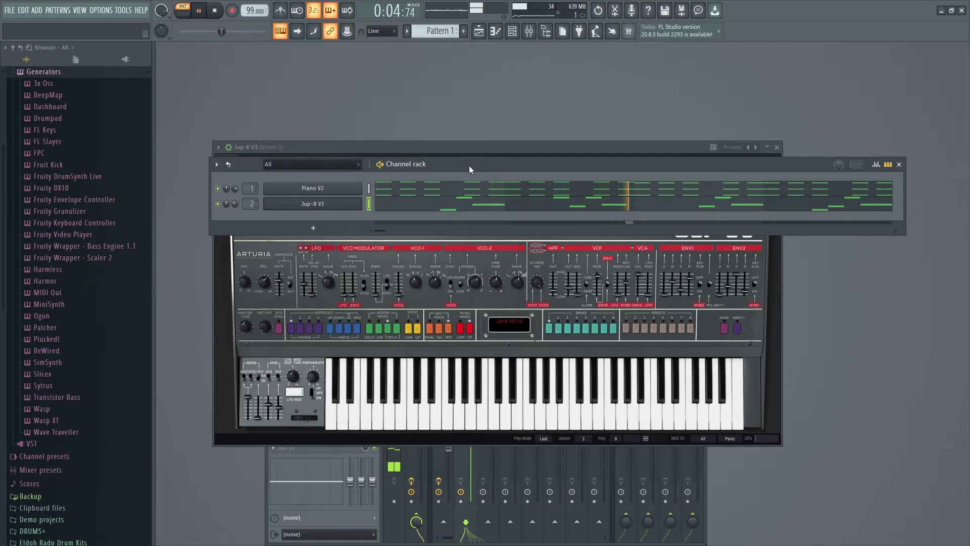
Browse DRUMS+ to the Cymatics Ultimate Hip Hop Bundle and open the DIAMONDS Vol 3 Kicks folder.
left_click(313, 228)
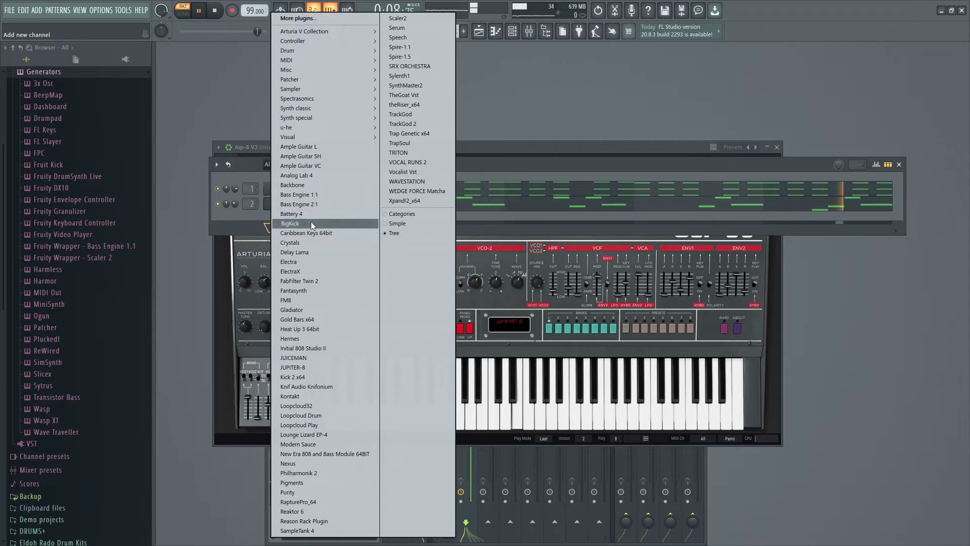
left_click(20, 56)
left_click(12, 47)
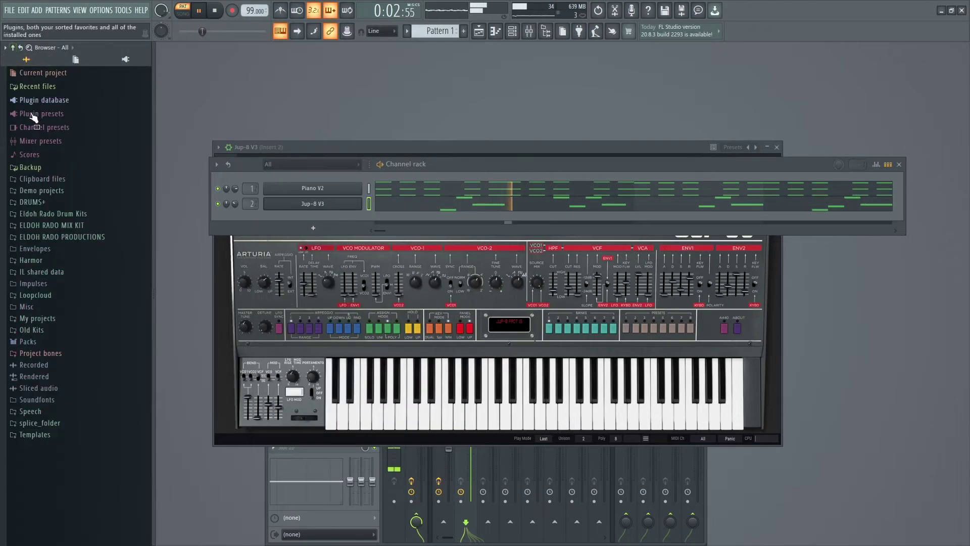
left_click(40, 201)
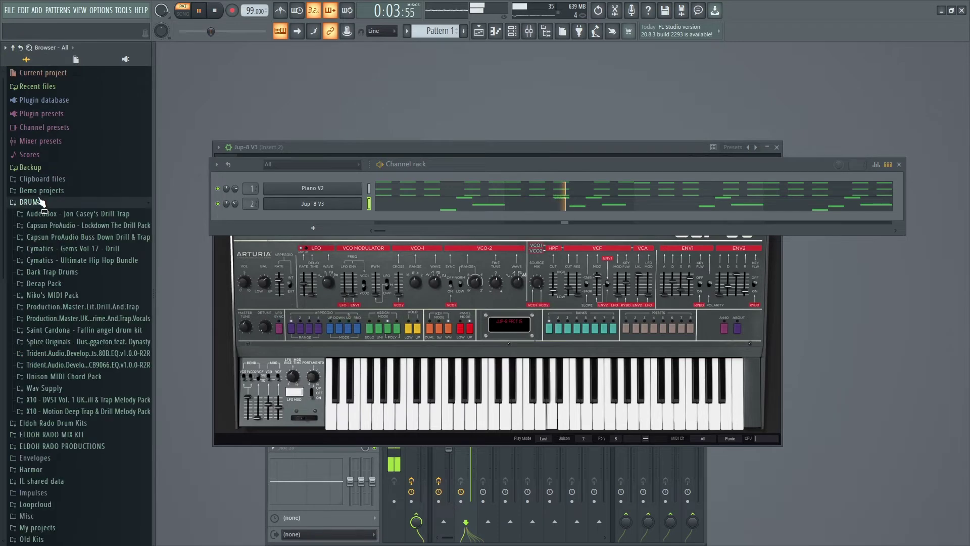
left_click(77, 252)
left_click(76, 248)
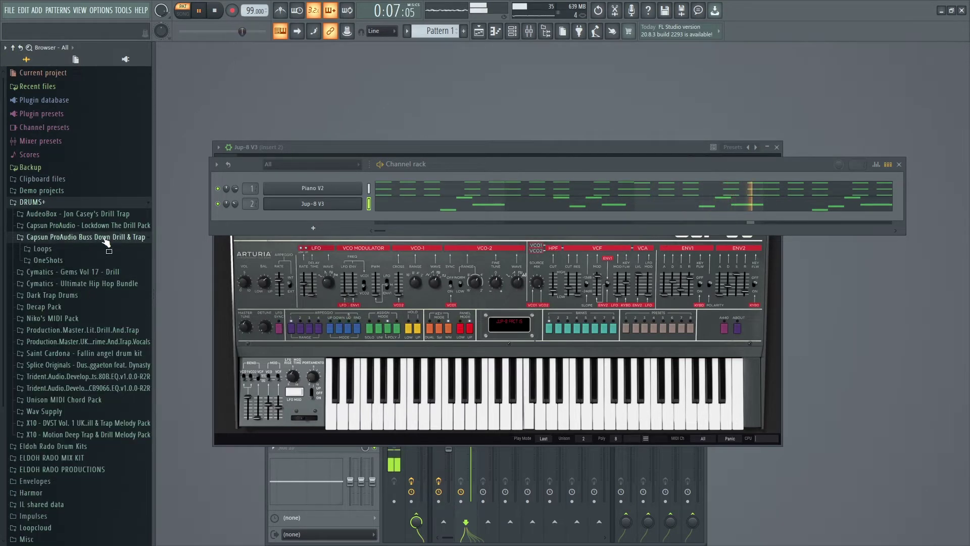
left_click(92, 261)
left_click(94, 272)
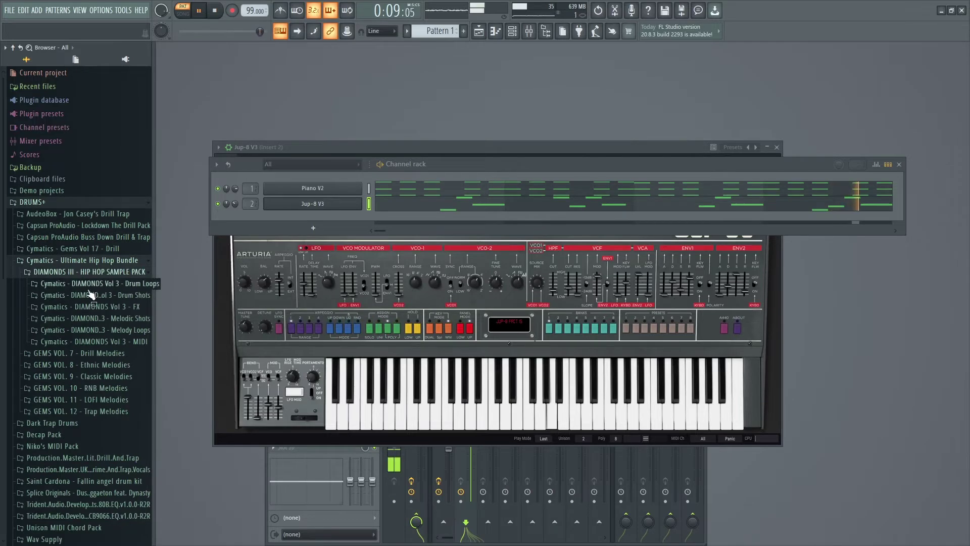
left_click(126, 295)
left_click(108, 341)
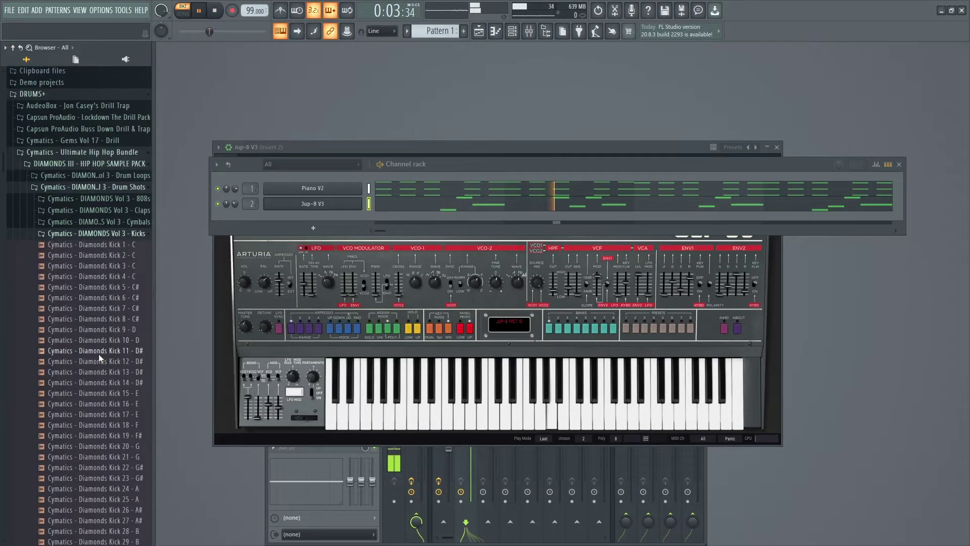
Audition Diamonds Kick 9 and 10 and add Cymatics - Diamonds Kick 10 - D as a new channel.
left_click(104, 328)
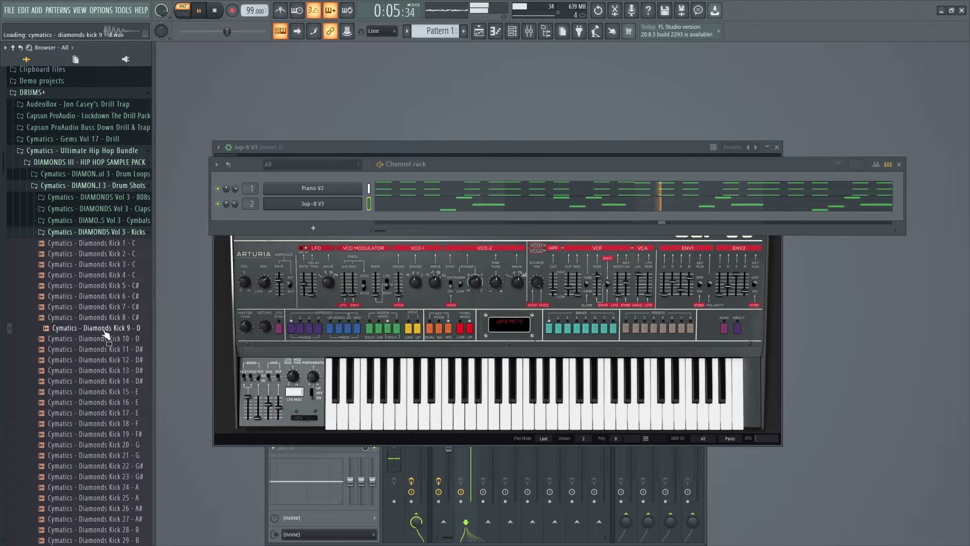
left_click(104, 339)
left_click_drag(105, 342, 287, 219)
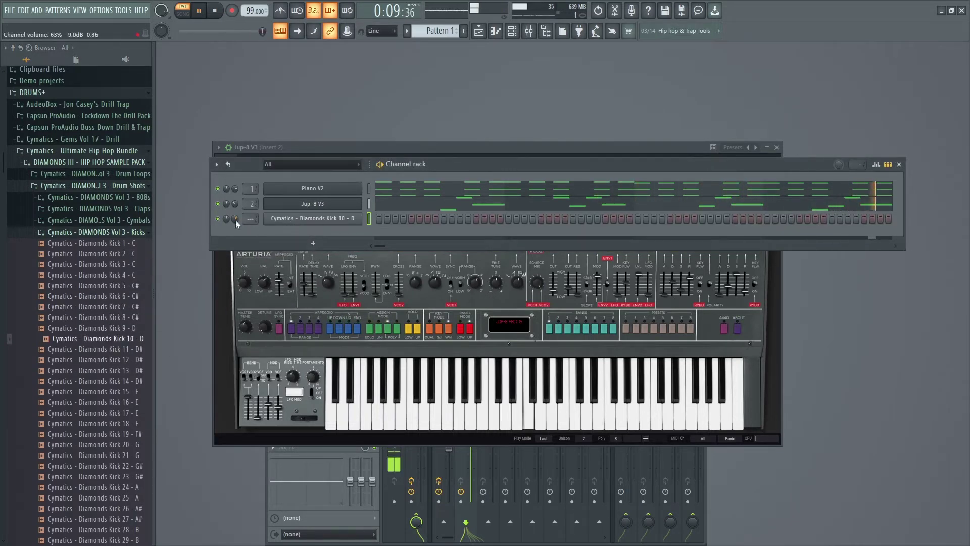
Widen the browser and open the Open folder under the DIAMONDS Vol 3 Cymbals and Hihats folders.
left_click(106, 233)
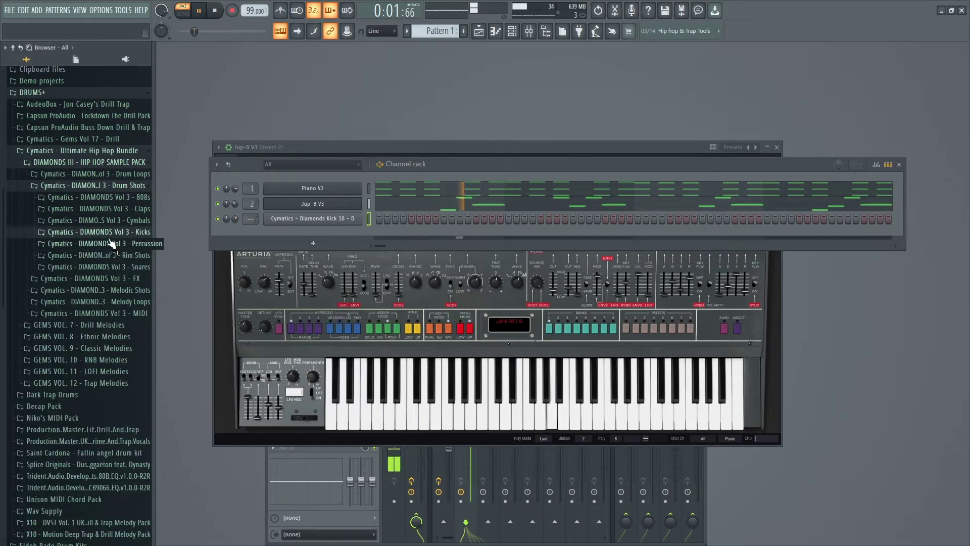
left_click(129, 209)
left_click(131, 209)
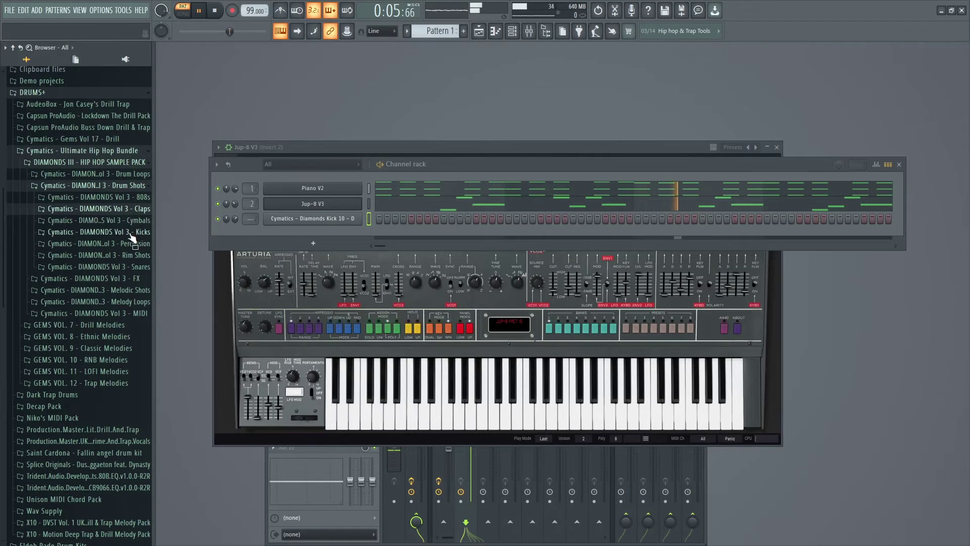
left_click(132, 221)
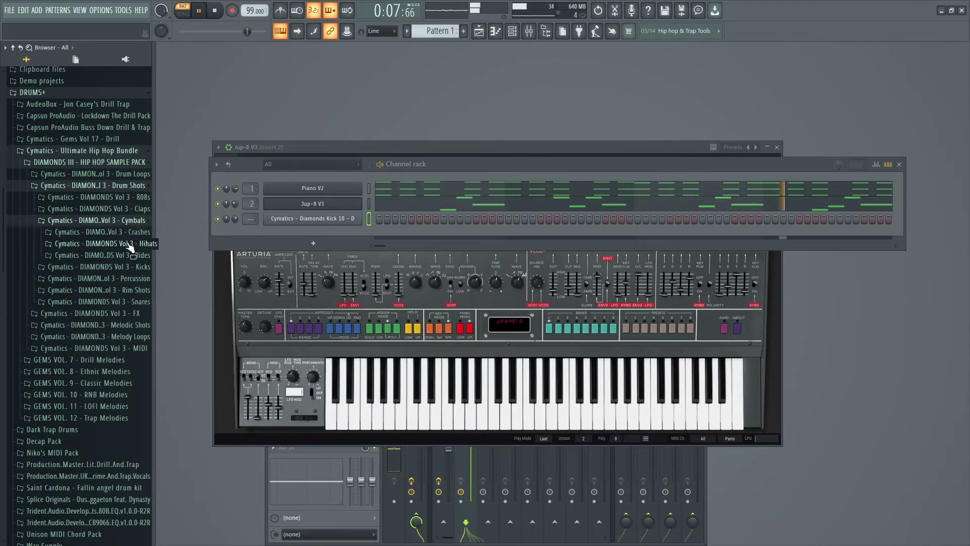
left_click_drag(152, 230, 204, 230)
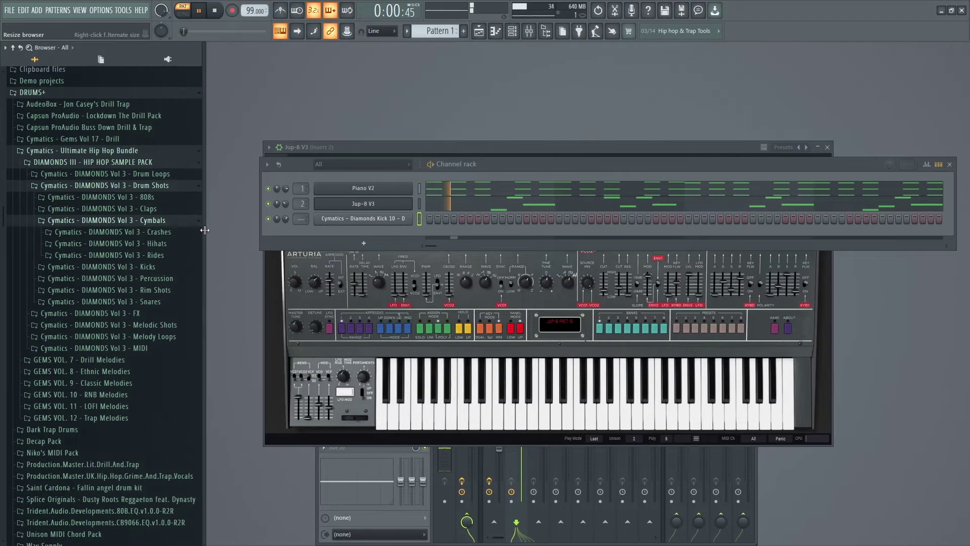
left_click(150, 244)
left_click(148, 268)
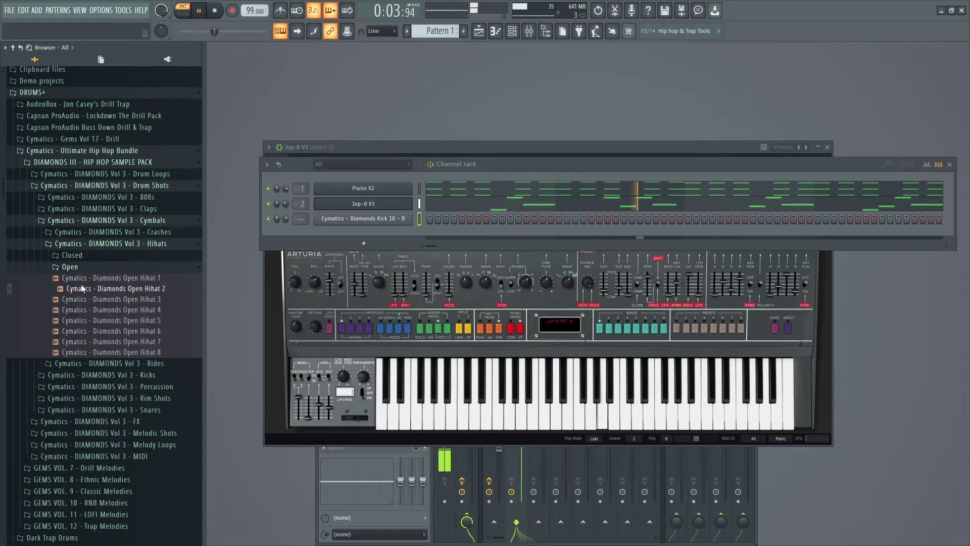
Audition the open hi-hat samples and add Cymatics - Diamonds Open Hihat 7 as a new channel.
left_click(86, 290)
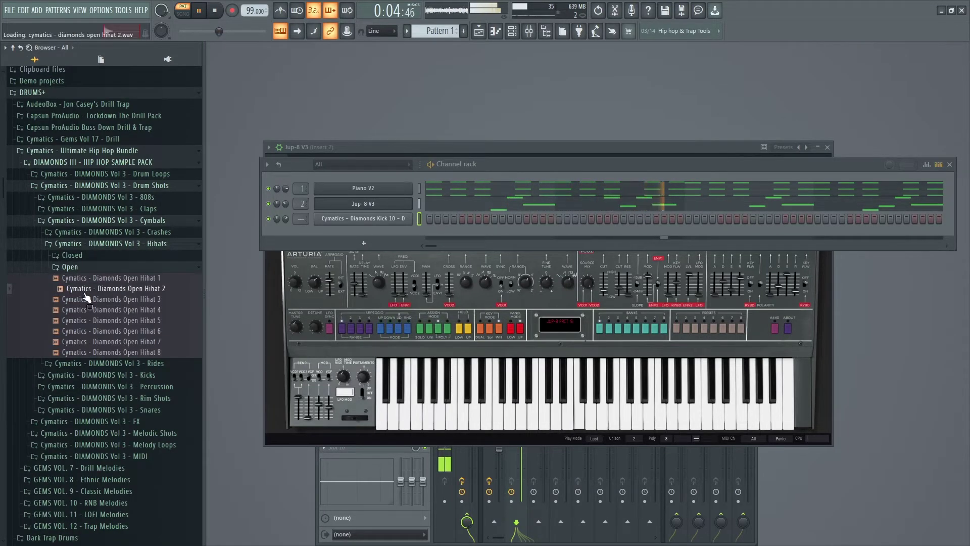
left_click(130, 309)
left_click(131, 321)
left_click(133, 331)
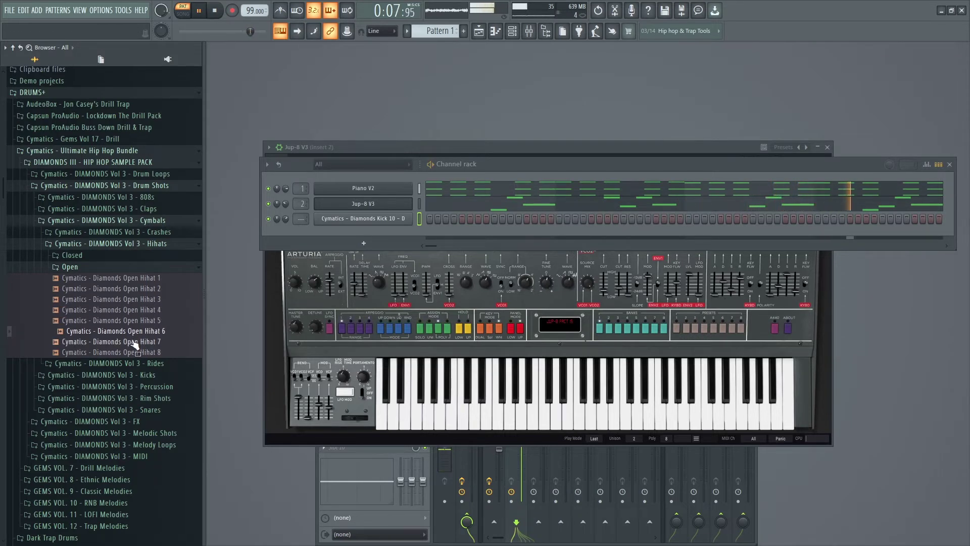
left_click(134, 341)
left_click_drag(134, 343, 372, 231)
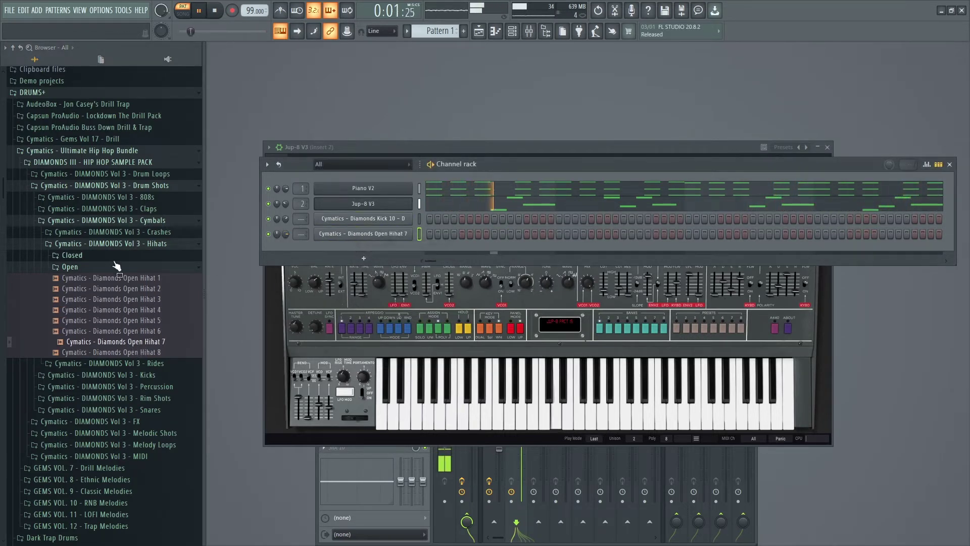
Add Cymatics - Diamonds Closed Hihat 2 from the Closed folder as a new channel.
left_click(72, 257)
left_click(79, 282)
left_click_drag(80, 282, 374, 248)
Audition samples in the DIAMONDS Vol 3 Snares folder and add Cymatics - Diamonds Snare 3 - C as a new channel.
left_click(130, 221)
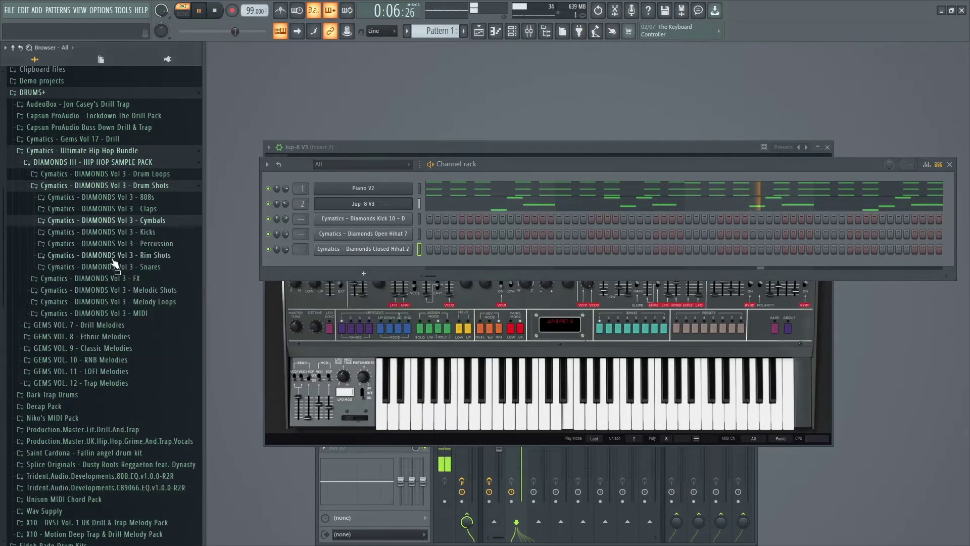
left_click(124, 266)
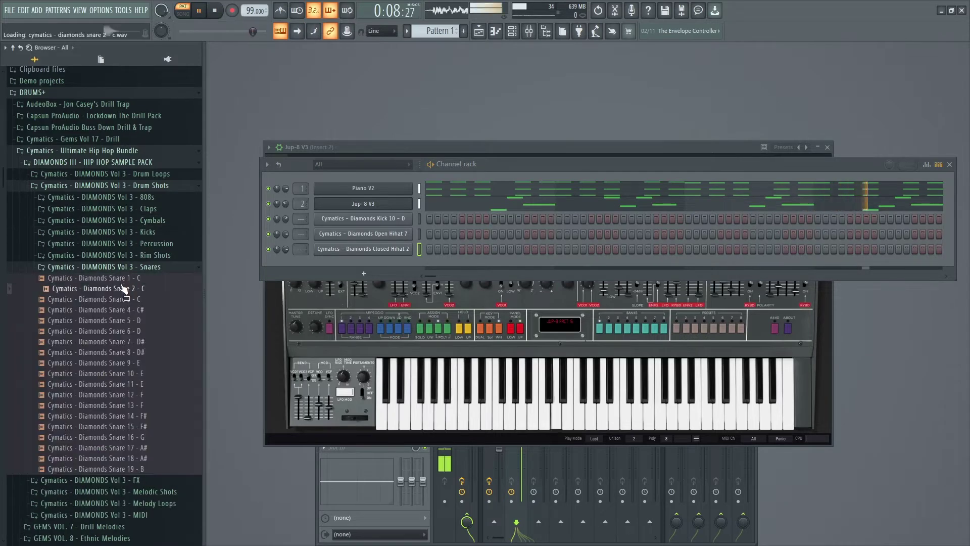
left_click(123, 300)
key("Up")
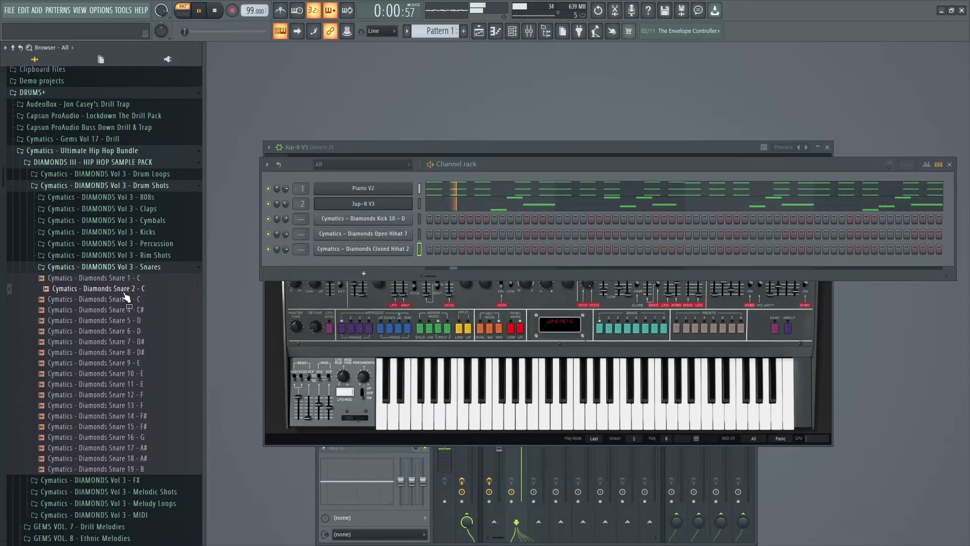
left_click_drag(126, 300, 363, 256)
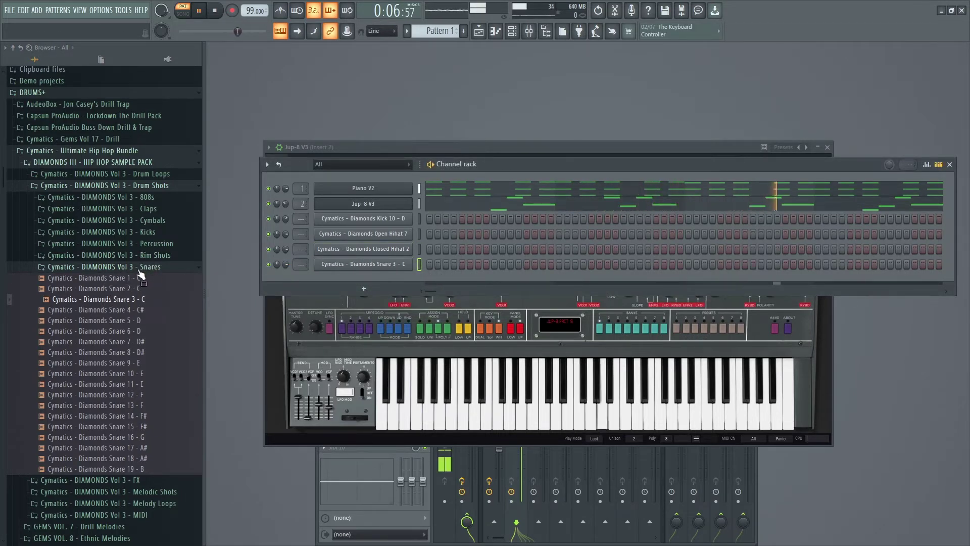
Place kick hits on steps 1 and 4 and play back the loop.
left_click(430, 218)
left_click(454, 219)
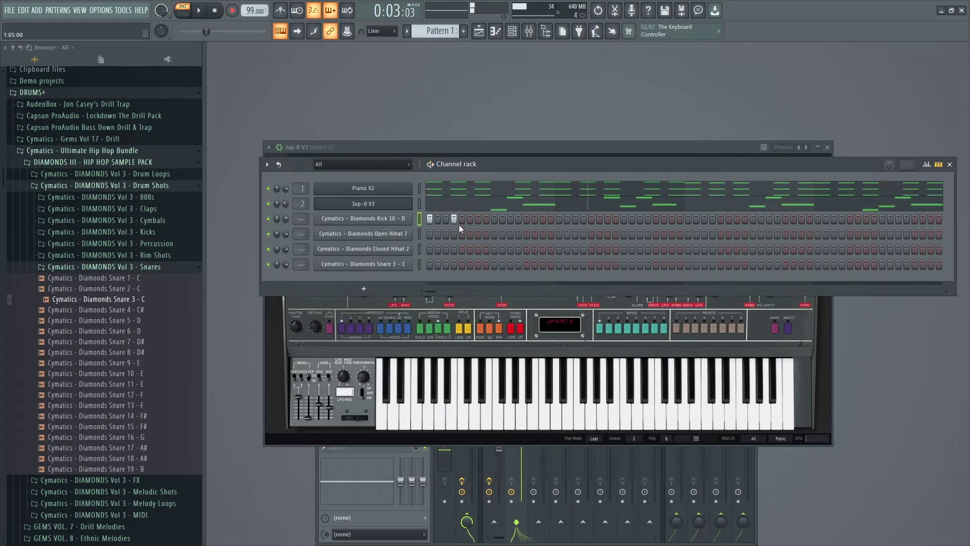
key("space")
Place a closed hi-hat on step 3 and move the Closed Hihat 2 channel above Open Hihat 7.
left_click(445, 234)
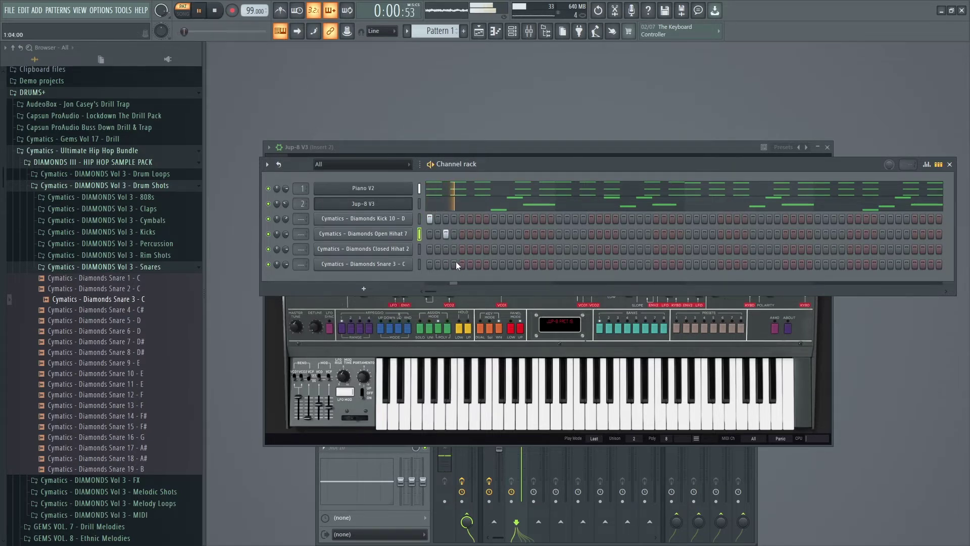
left_click(447, 247)
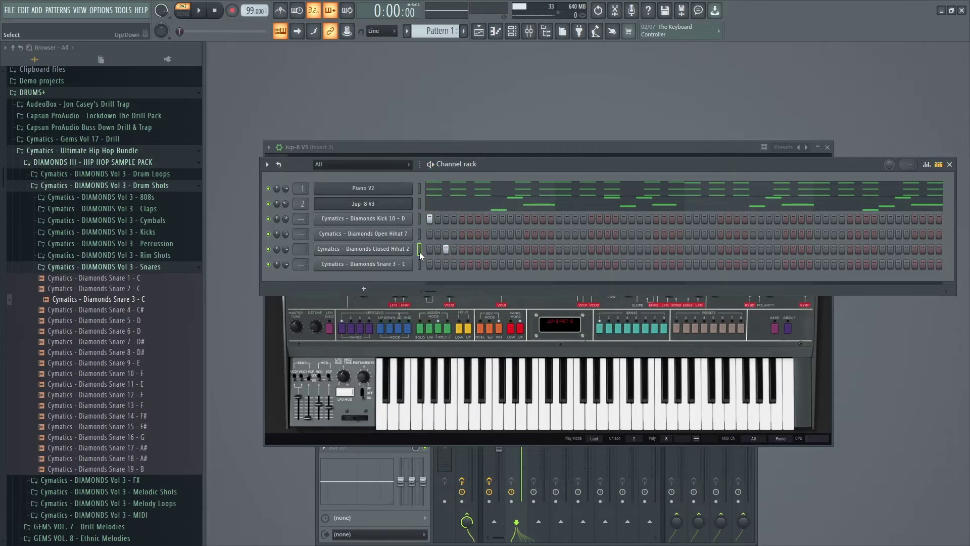
key("alt+Up")
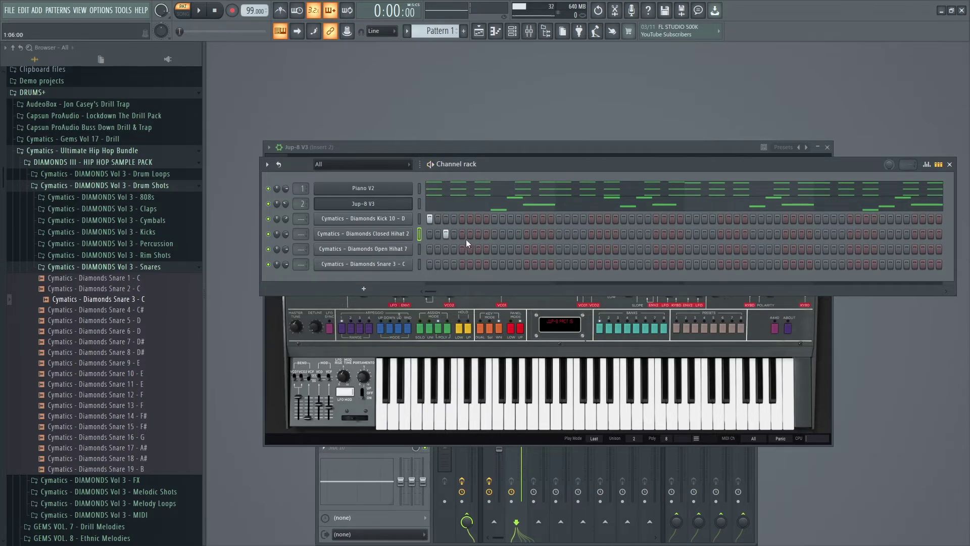
Try snare, closed hi-hat and kick hits on step 5 while playing back the loop.
left_click(462, 264)
left_click(462, 234)
key("space")
key("space")
left_click(463, 263)
left_click(462, 234)
left_click(462, 218)
left_click(462, 219)
Add a kick on step 4 and a closed hi-hat on step 6.
left_click(455, 219)
left_click(467, 234)
right_click(471, 250)
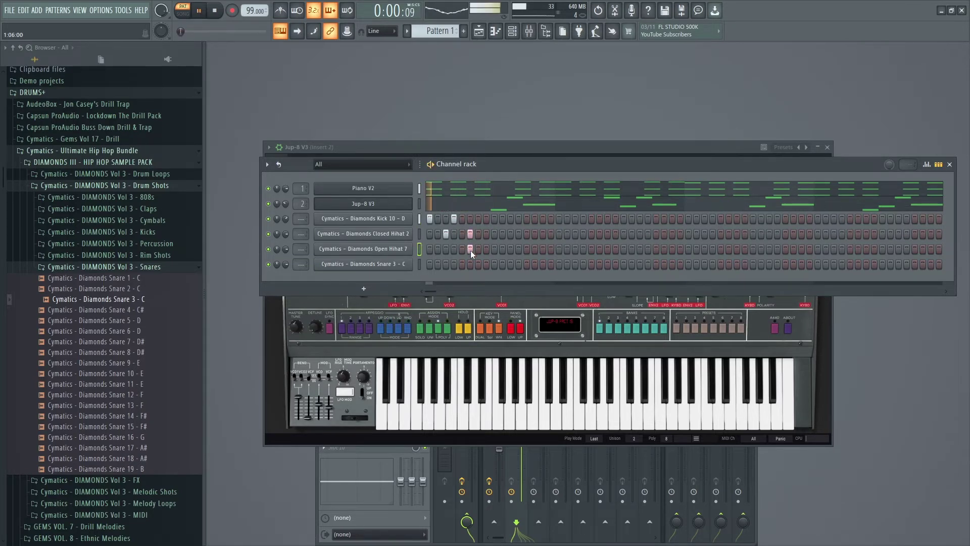
Place a snare on step 6, move the Snare 3 channel above Open Hihat 7, and play back the loop.
left_click(471, 263)
key("alt+Up")
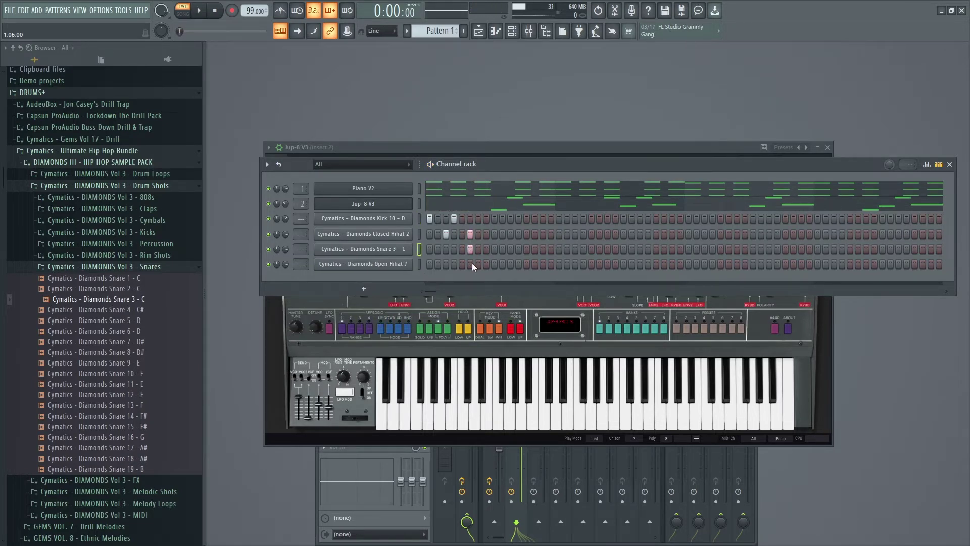
key("space")
key("space")
Try a closed hi-hat and a snare on step 8 and play back the loop.
left_click(471, 235)
left_click(470, 234)
left_click(487, 234)
left_click(487, 249)
key("space")
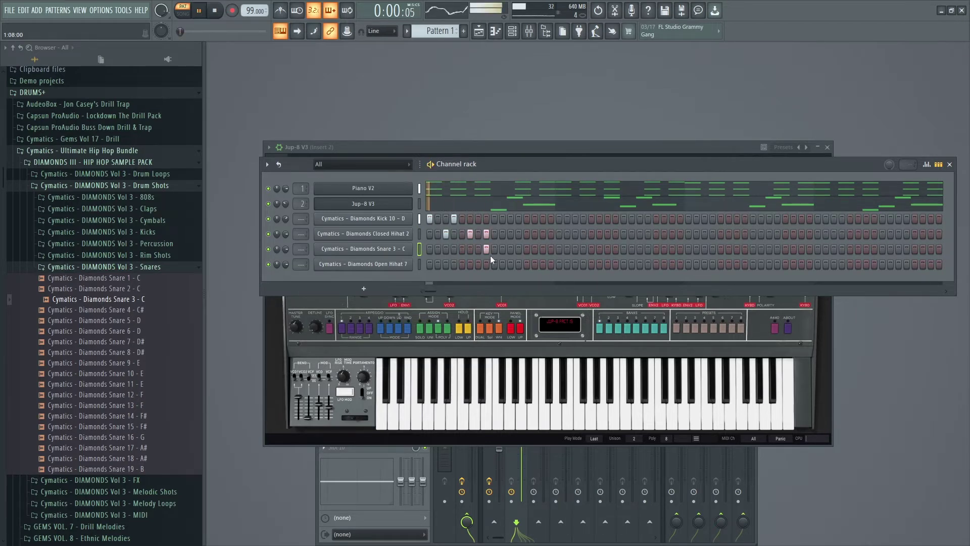
left_click(488, 251)
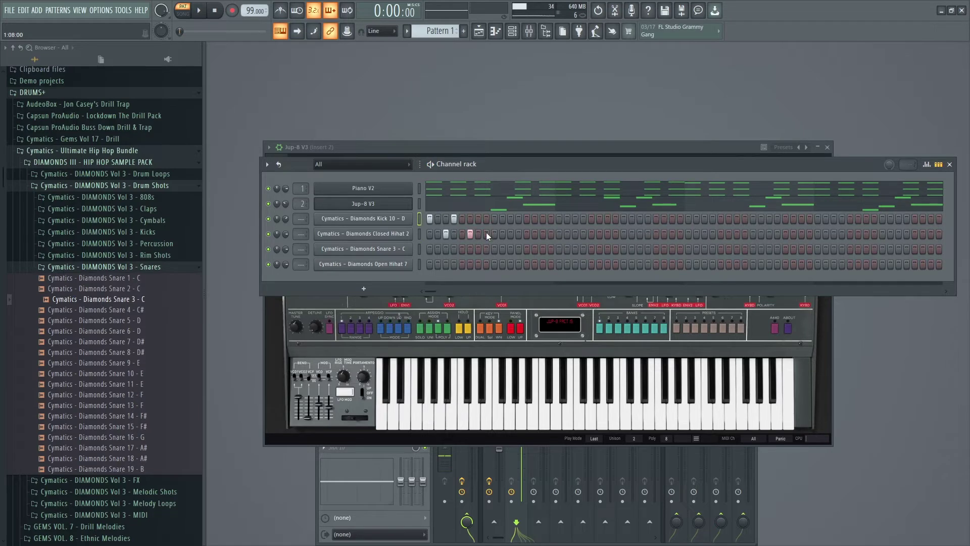
left_click(486, 233)
key("space")
Place a snare and a closed hi-hat on step 7, playing back the loop.
left_click(477, 250)
key("space")
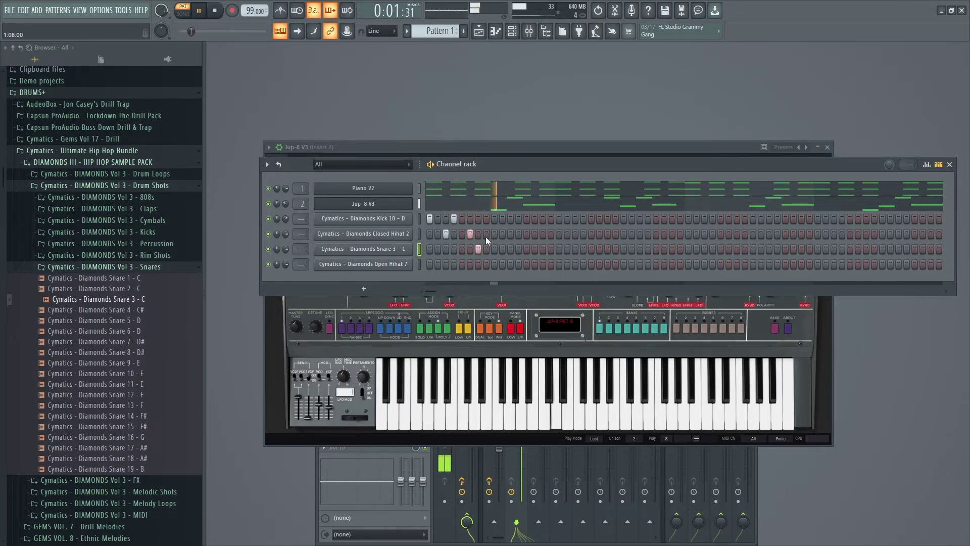
left_click(478, 234)
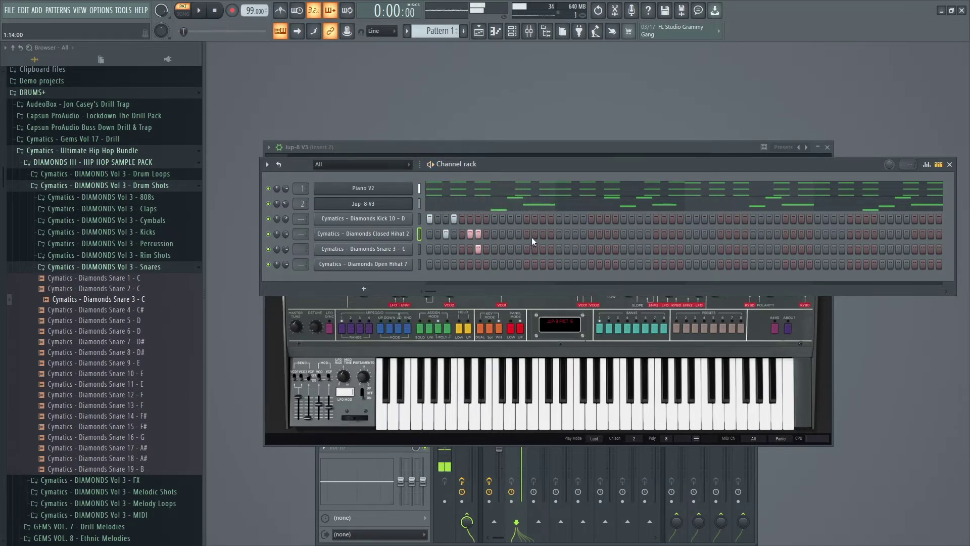
Place closed hi-hats on steps 14 and 15 and play back the loop.
key("space")
left_click_drag(534, 235, 543, 236)
key("space")
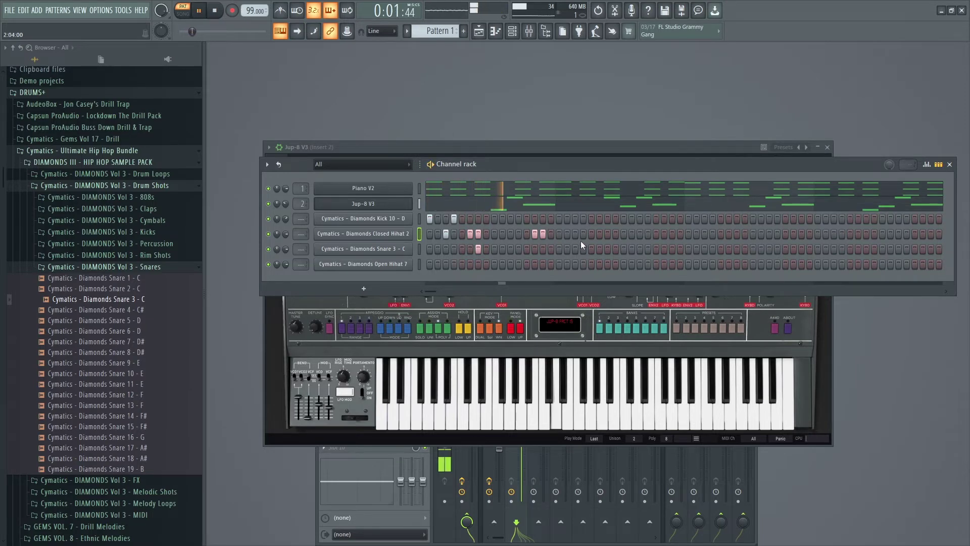
key("space")
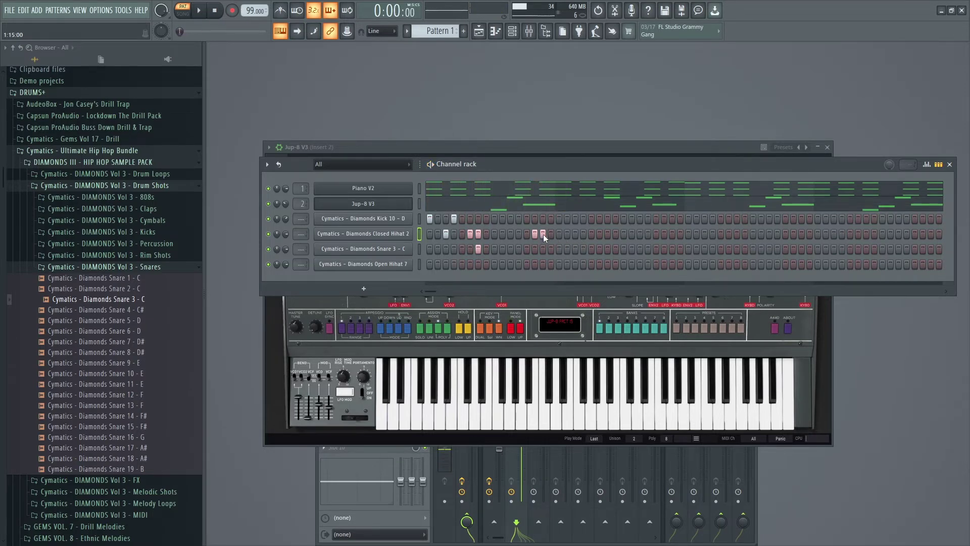
Add kicks on steps 17 and 20, closed hi-hats on steps 16, 19, 22 and 23, and a snare on step 23.
left_click(559, 219)
key("space")
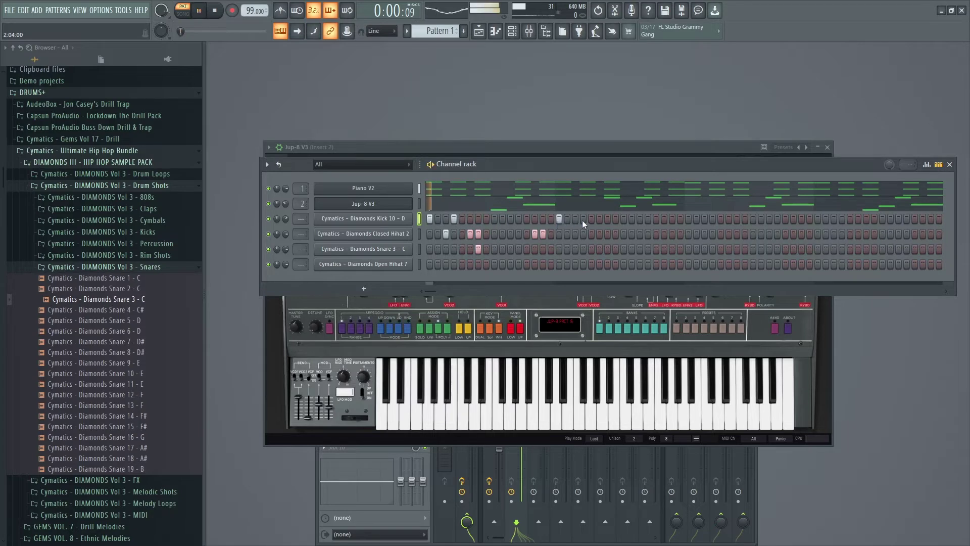
left_click(582, 218)
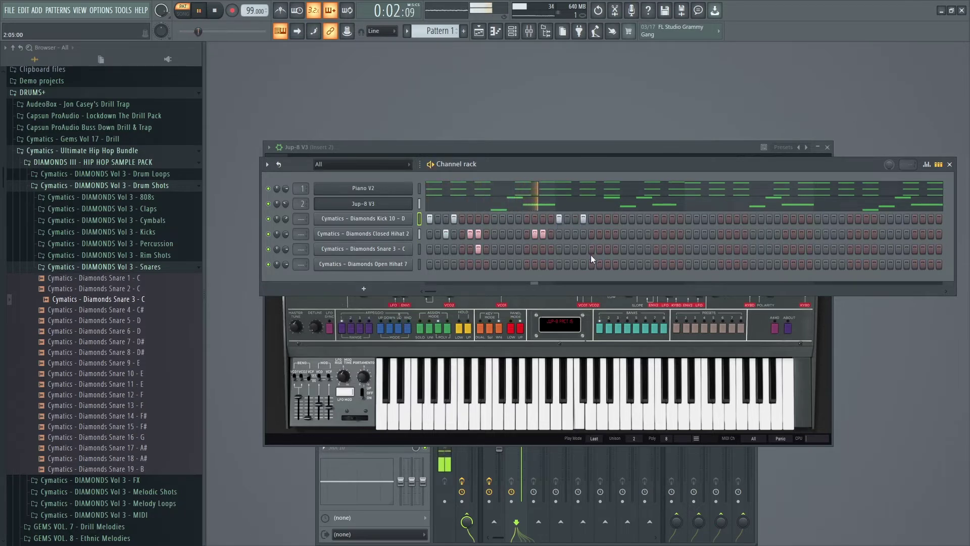
left_click(553, 236)
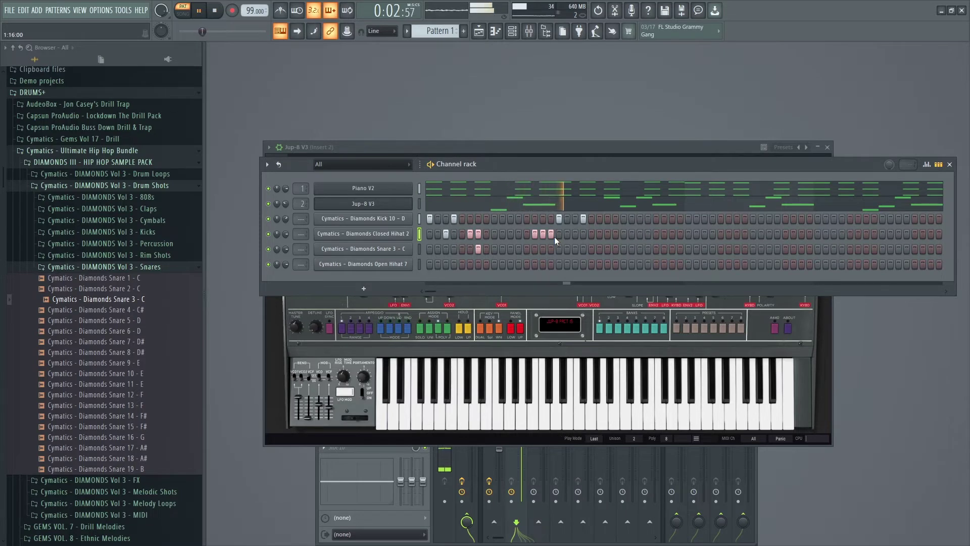
key("space")
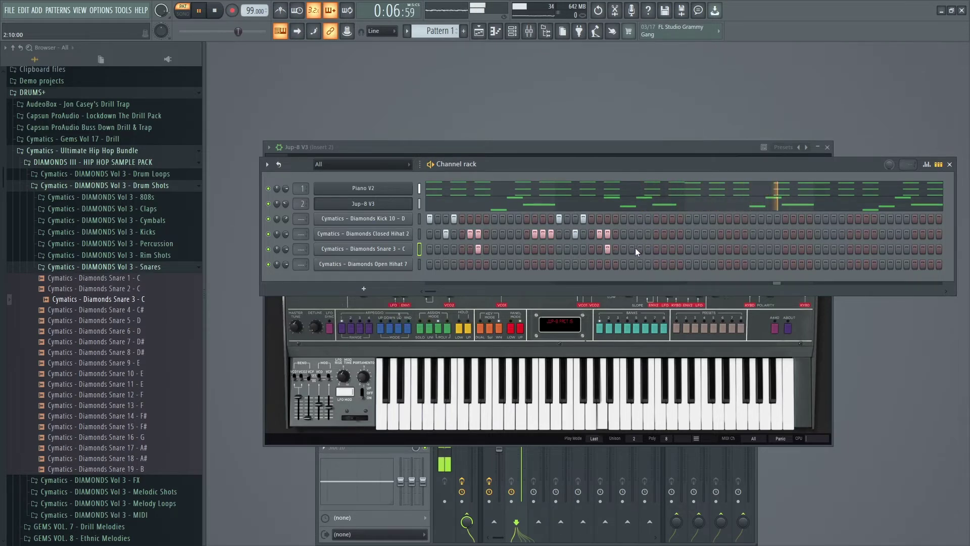
Place open hi-hats on steps 11, 27 and 31.
left_click(509, 265)
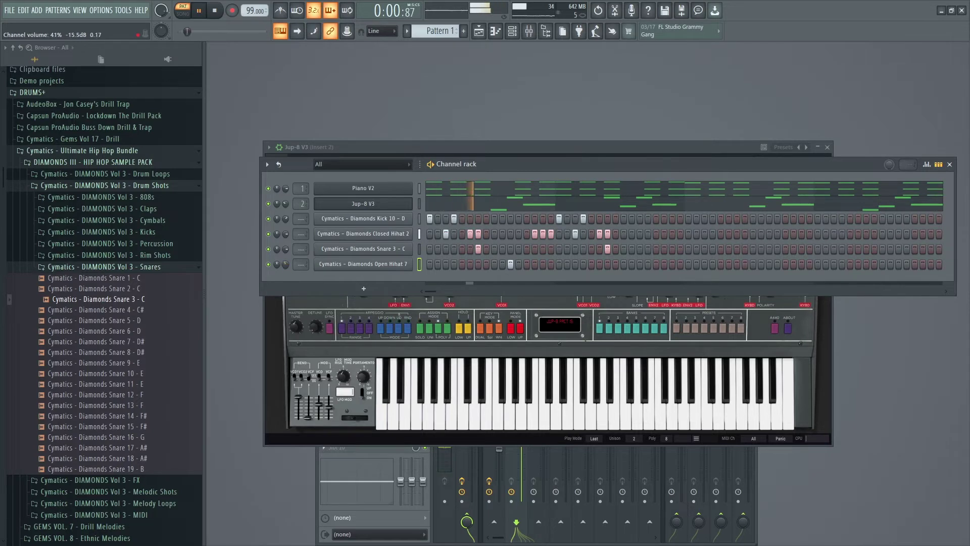
left_click(639, 264)
left_click(671, 264)
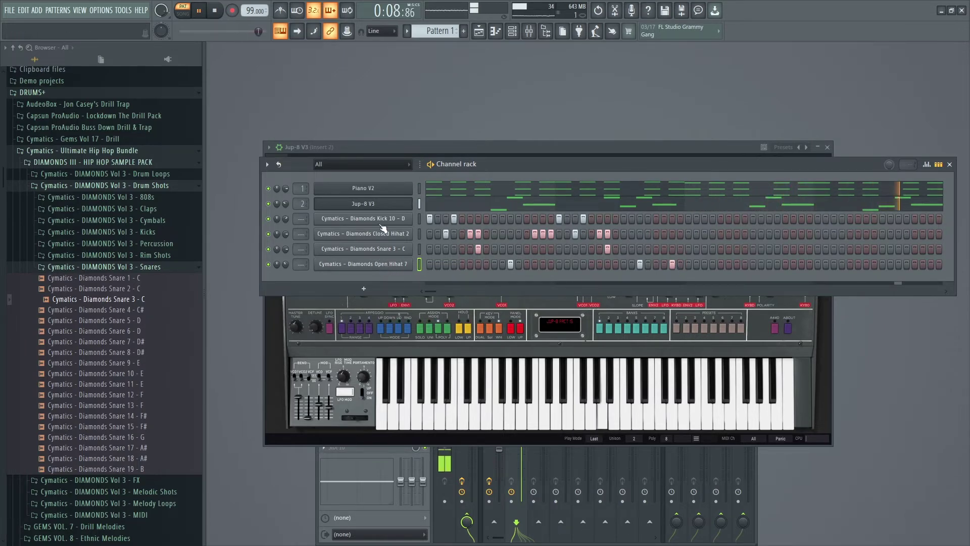
Open the Kick 10 channel in the piano roll and set the snap to Bar.
right_click(407, 219)
left_click(432, 221)
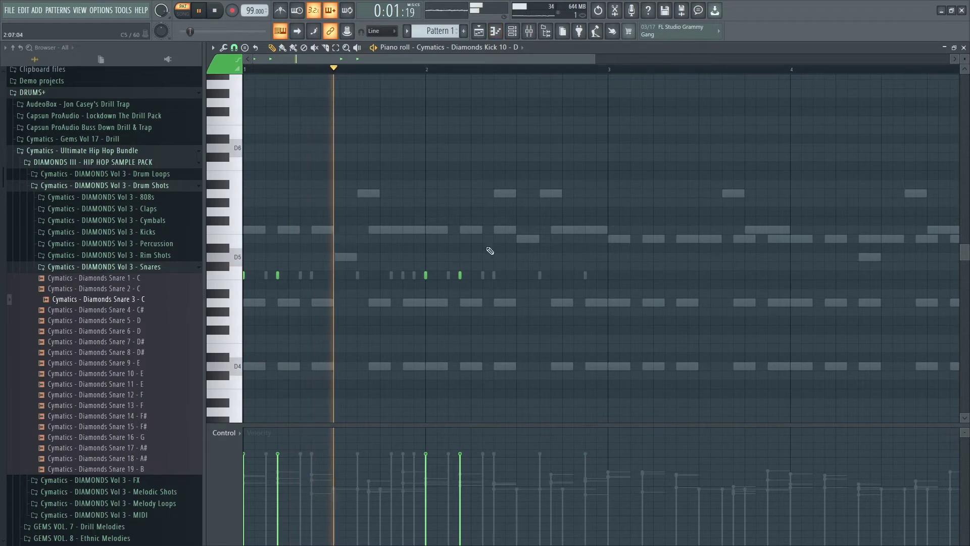
scroll(363, 76, "down", 3)
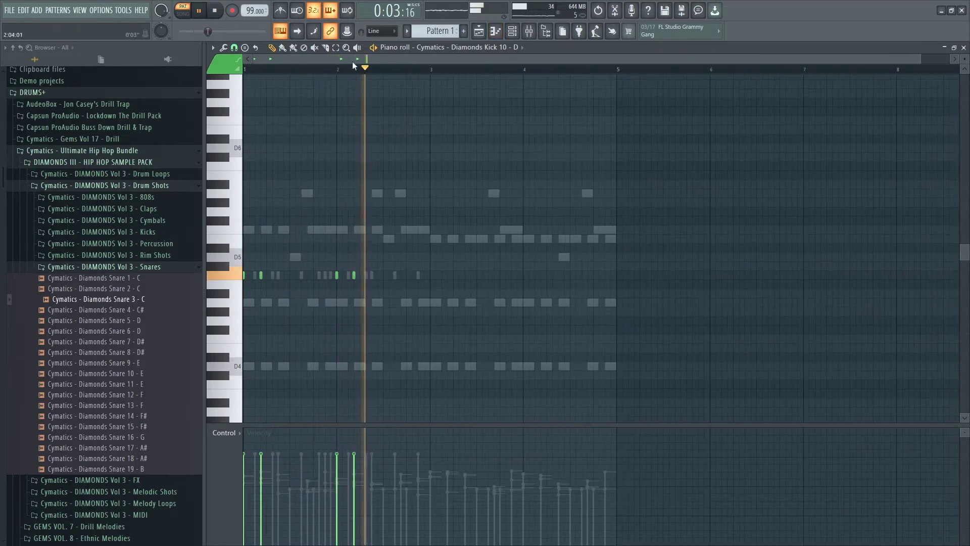
left_click(234, 47)
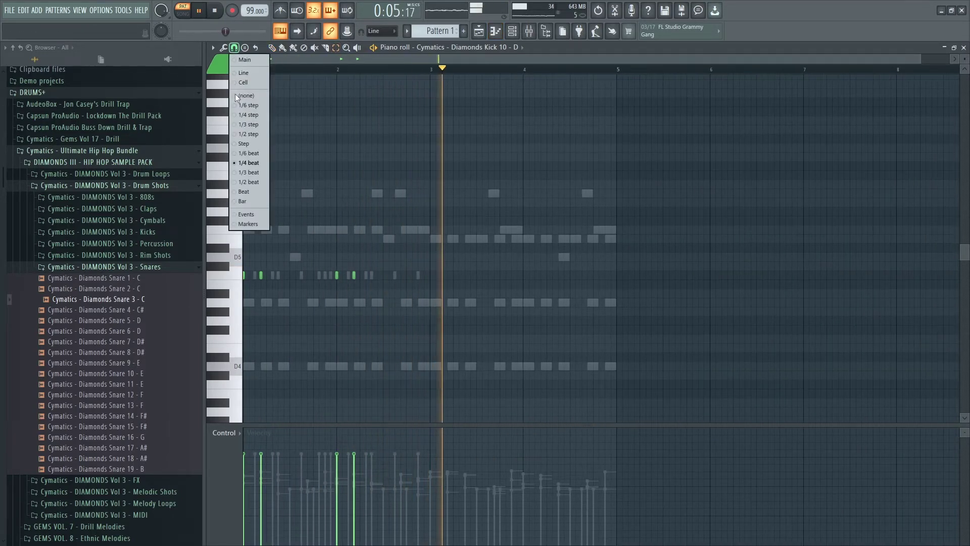
left_click(247, 204)
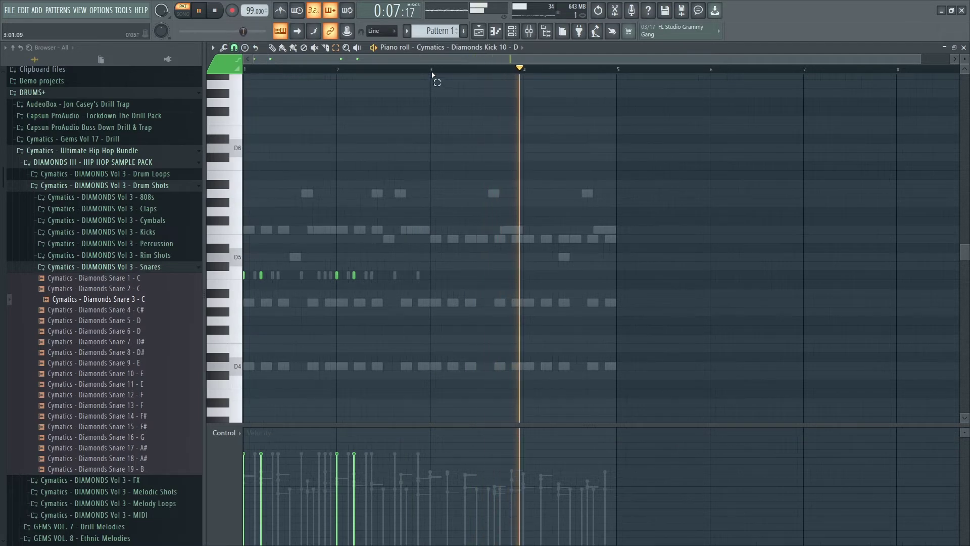
Select bars 1 and 2 of the kick pattern and duplicate them into bars 3 and 4.
left_click_drag(433, 69, 234, 69)
key("space")
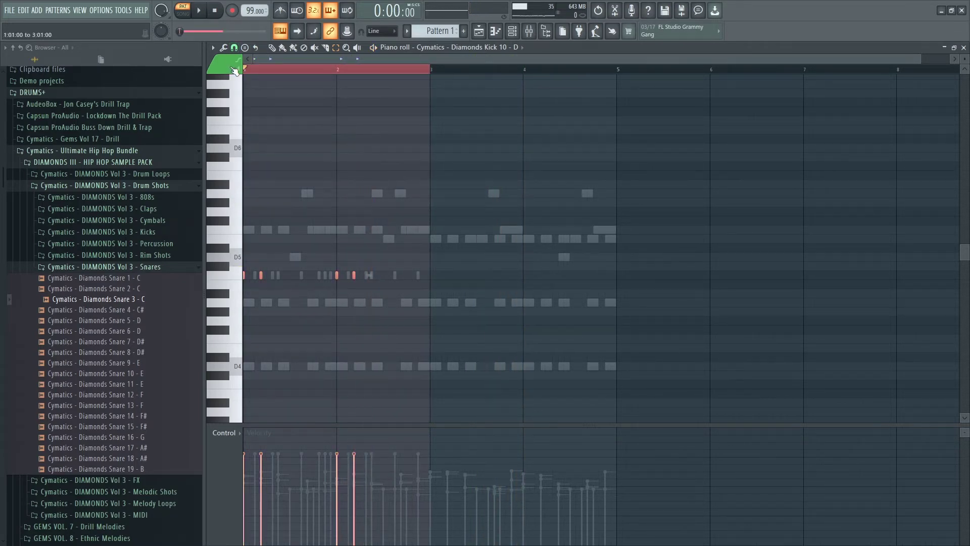
key("ctrl+b")
Switch the piano roll to Closed Hihat 2 and duplicate its first two bars into bars 3 and 4.
left_click(471, 48)
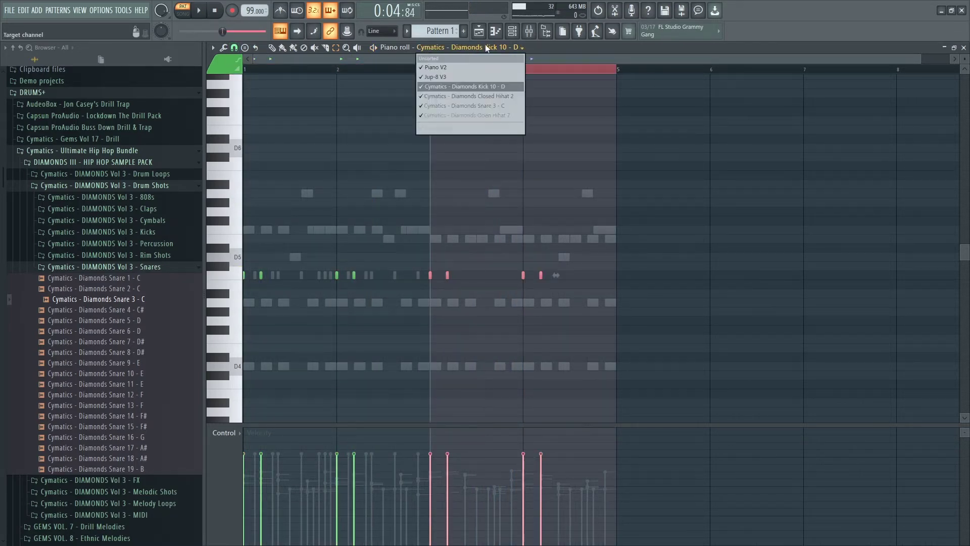
left_click(445, 95)
left_click_drag(428, 69, 227, 74)
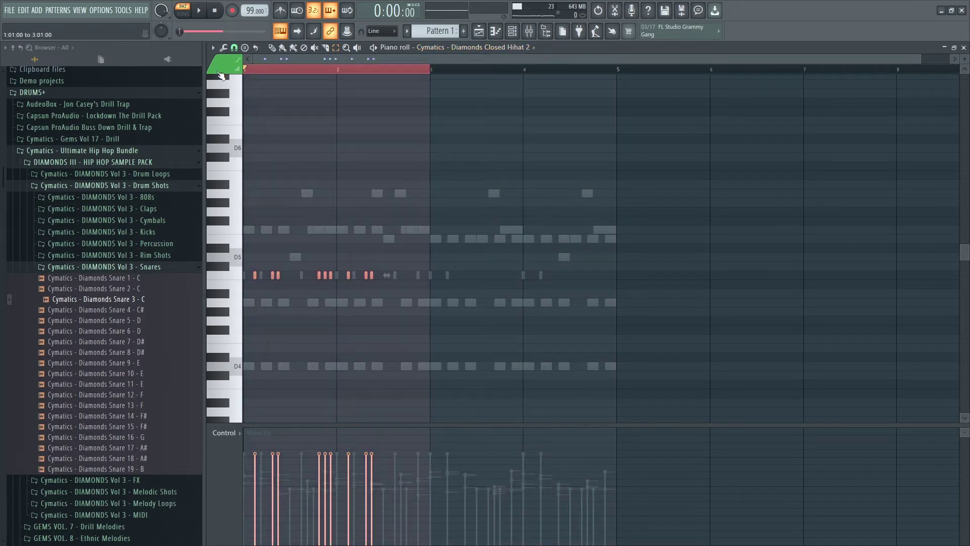
key("ctrl+b")
Switch the piano roll to Snare 3 and duplicate its first two bars into bars 3 and 4.
left_click(420, 47)
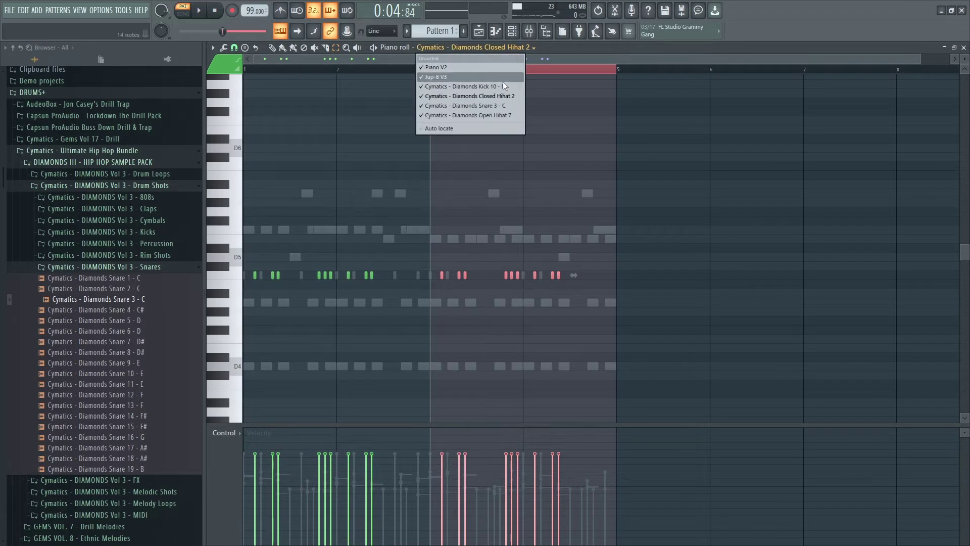
left_click(419, 105)
left_click_drag(429, 72, 186, 69)
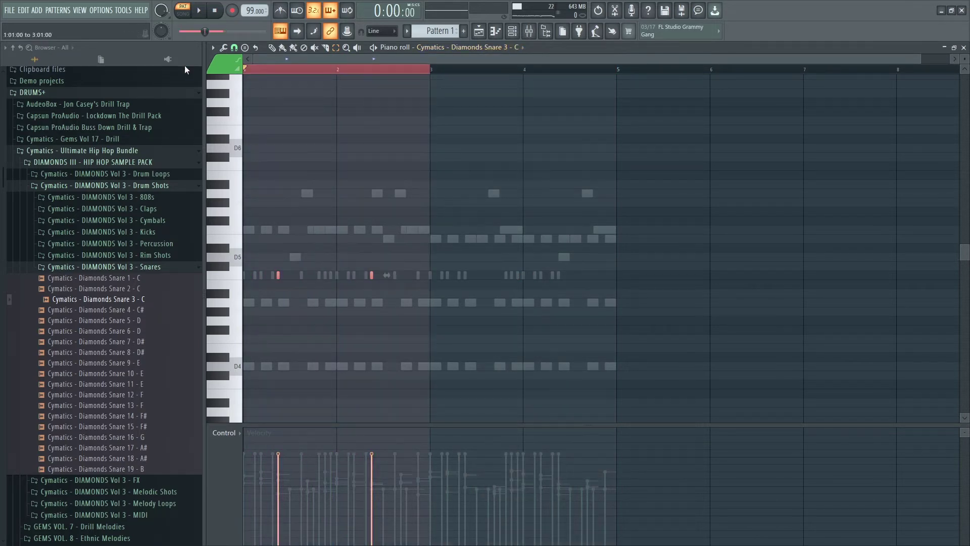
key("ctrl+b")
Switch the piano roll to Open Hihat 7, duplicate its first two bars into bars 3 and 4, and clear the selection.
left_click(432, 47)
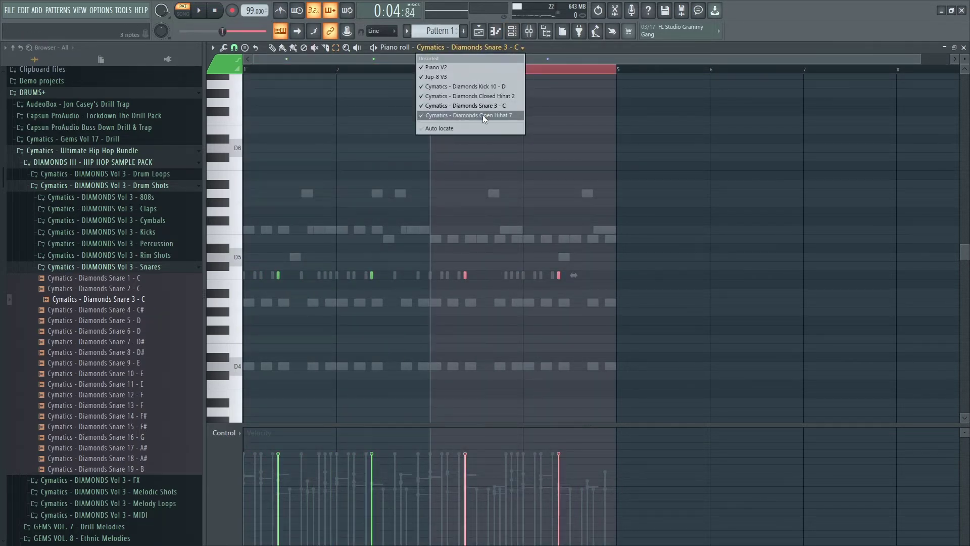
left_click(435, 115)
left_click_drag(430, 71, 202, 69)
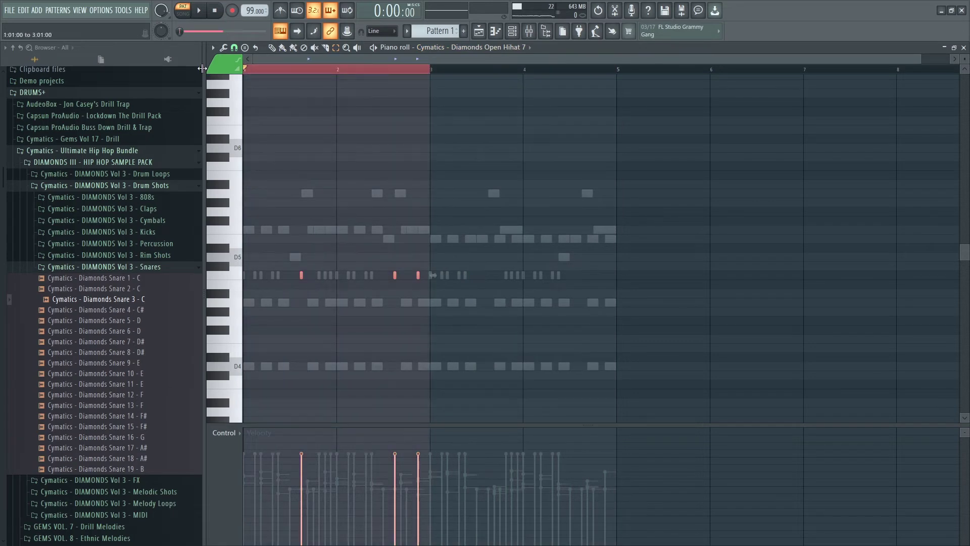
key("ctrl+b")
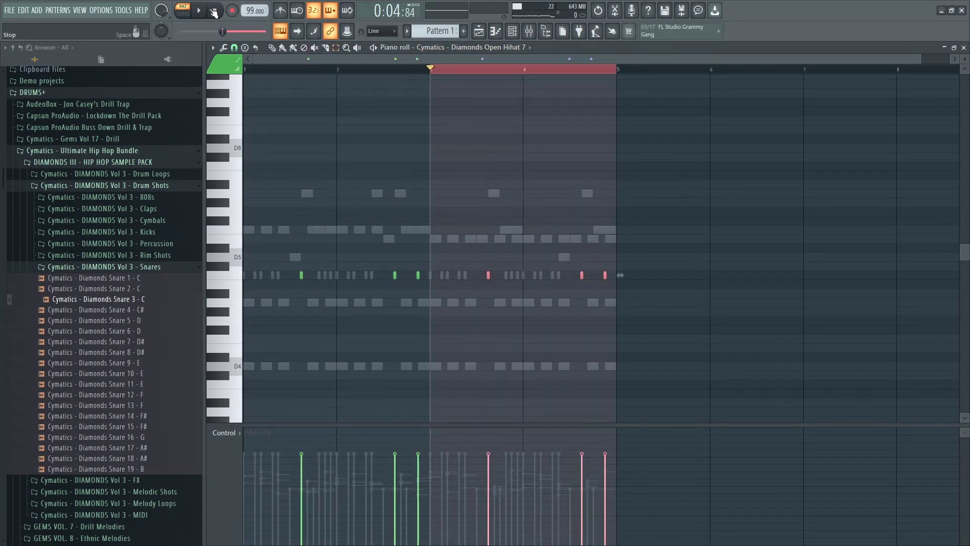
left_click(256, 79)
left_click(253, 67)
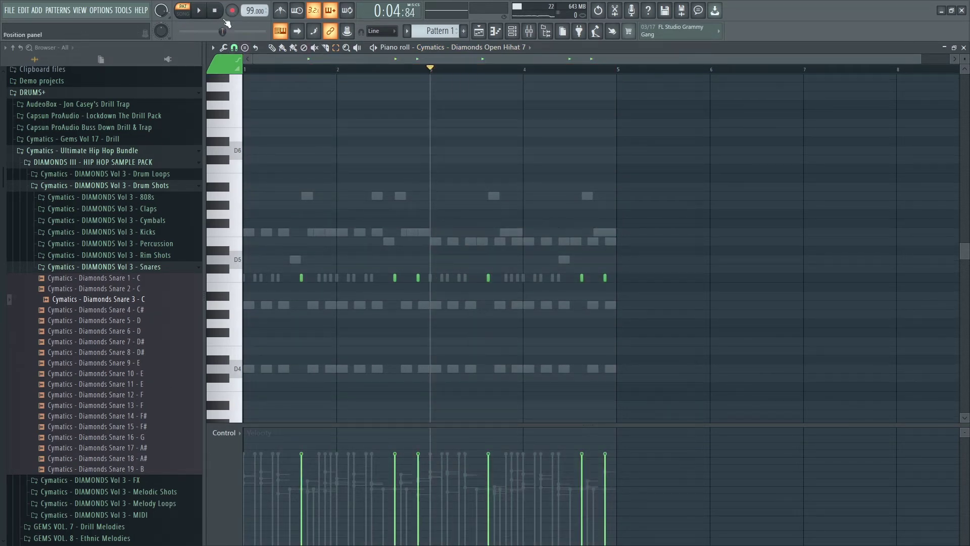
Play back the full drum pattern and set the piano roll snap to 1/4 beat.
key("space")
left_click(234, 47)
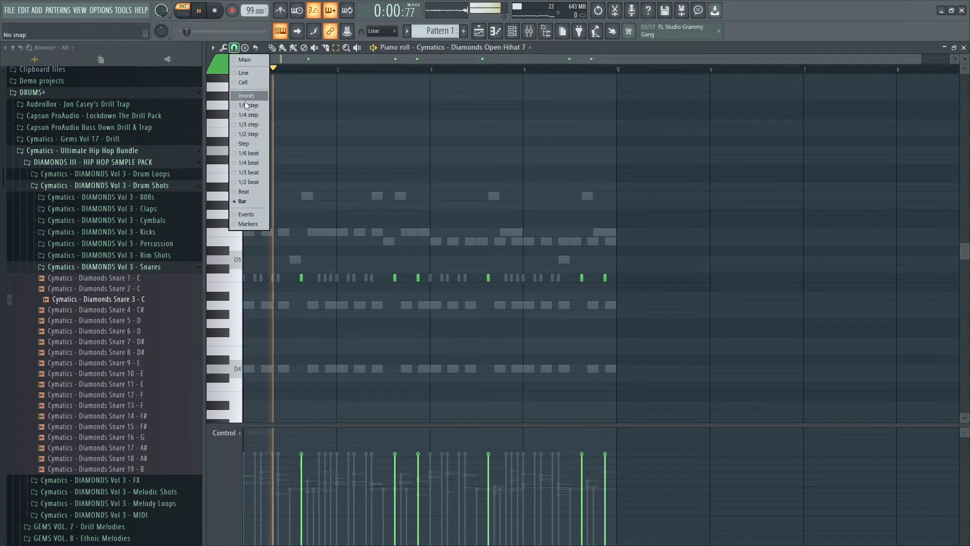
left_click(243, 164)
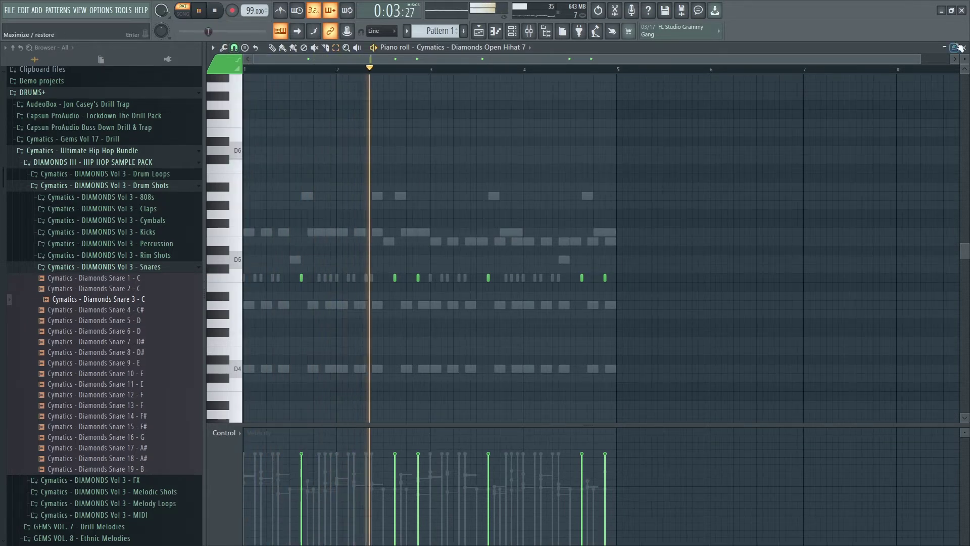
Close the piano roll and fine-tune the Open Hihat 7 channel's volume.
left_click(964, 47)
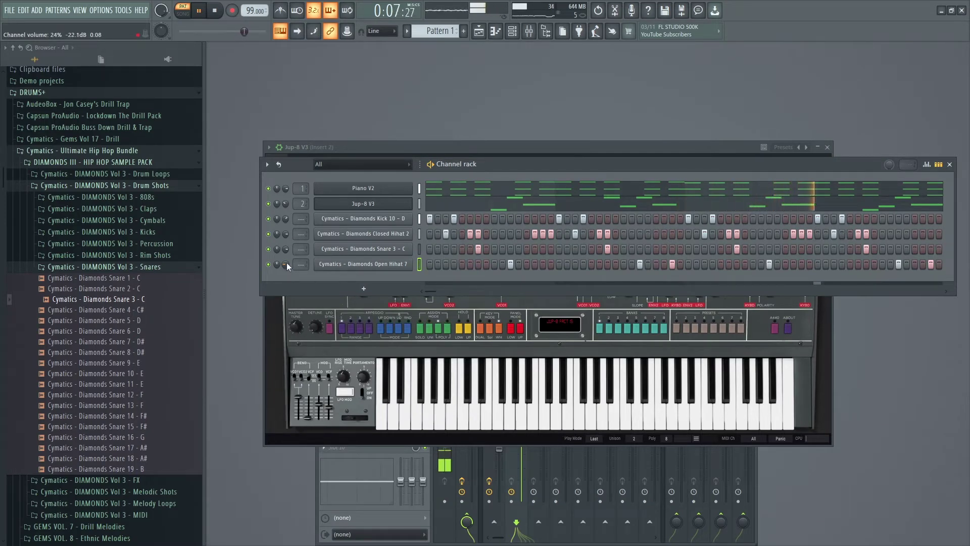
left_click_drag(286, 264, 286, 262)
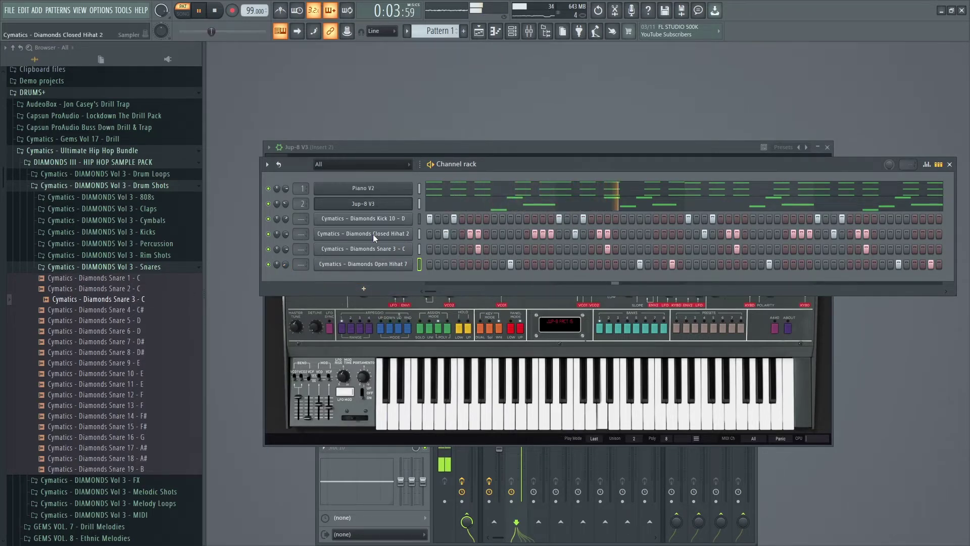
In the Closed Hihat 2 piano roll, lower the velocities of both three-hit groups into rising ramps and close the editor.
right_click(404, 234)
left_click(450, 233)
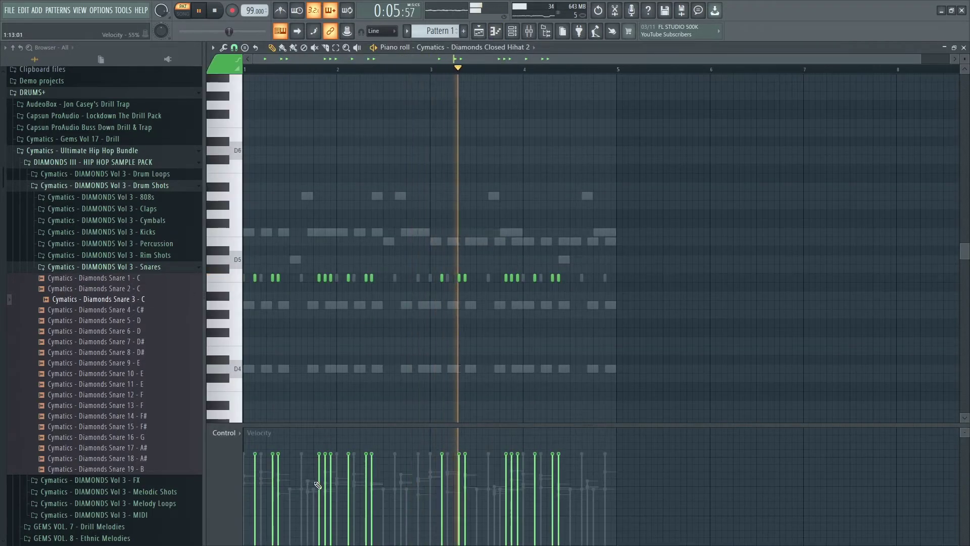
left_click_drag(321, 472, 333, 458)
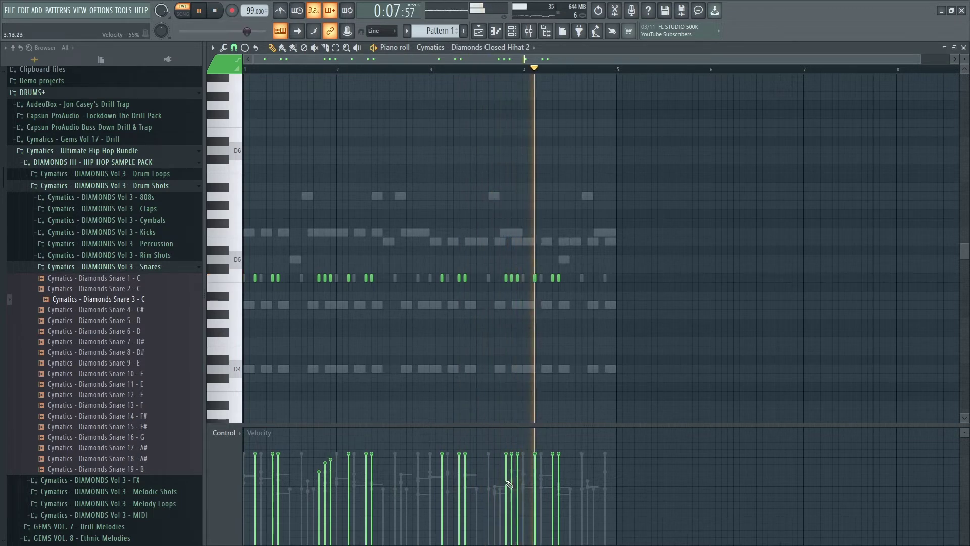
left_click_drag(504, 479, 523, 471)
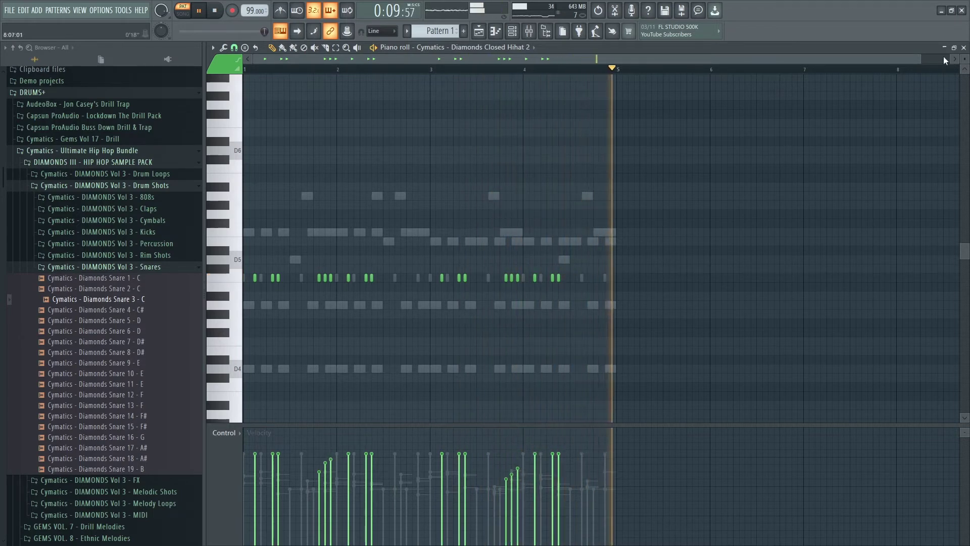
left_click(963, 48)
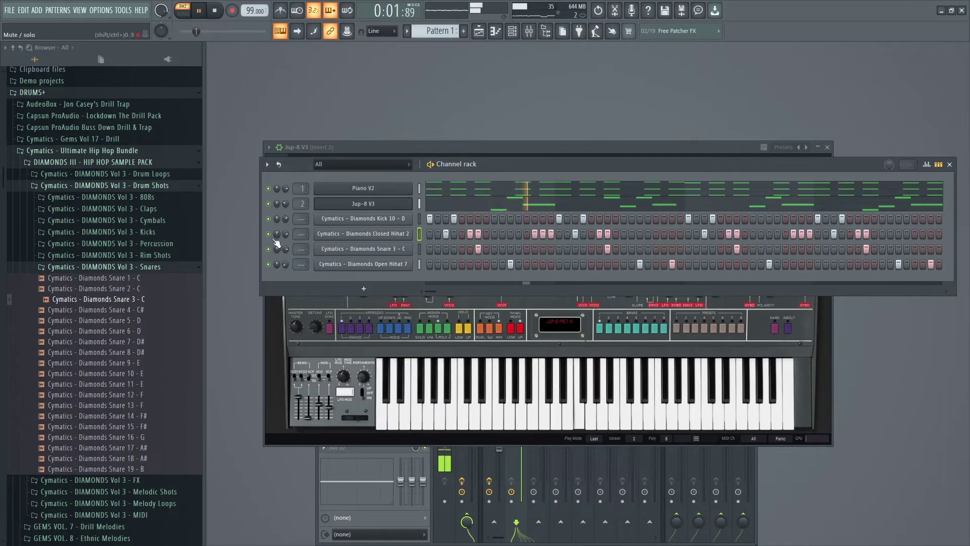
Close the mixer, move the channel rack up out of the way, and bring the Jup-8 V3 window to the front.
scroll(285, 234, "down", 5)
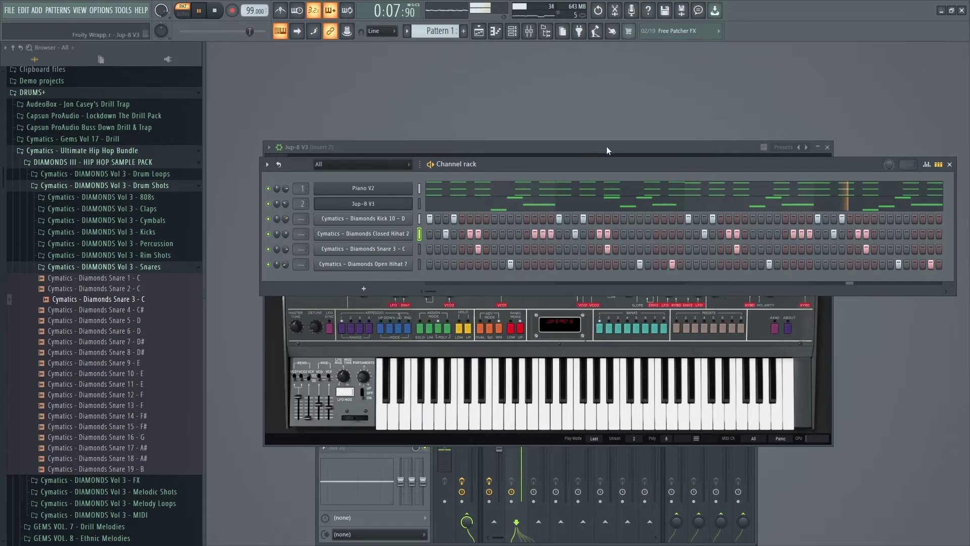
left_click_drag(608, 150, 585, 99)
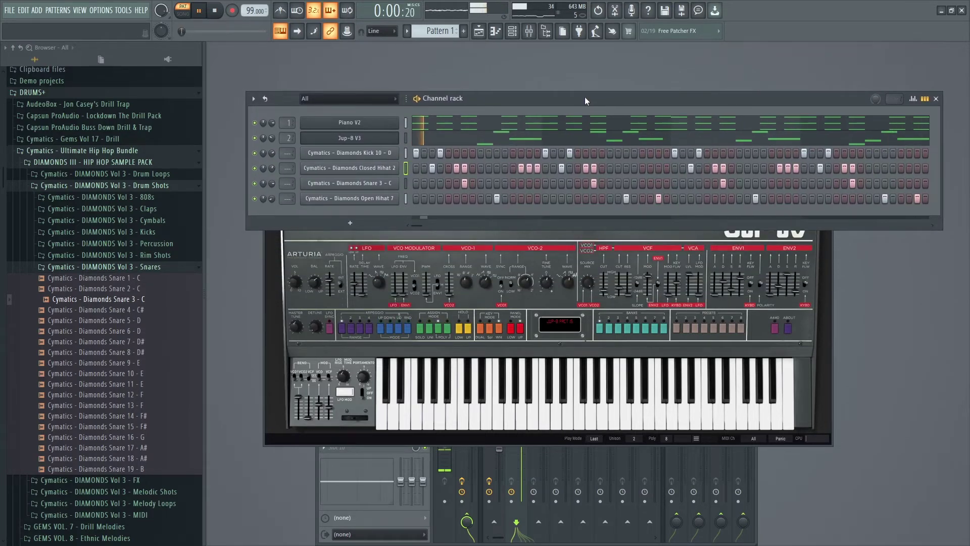
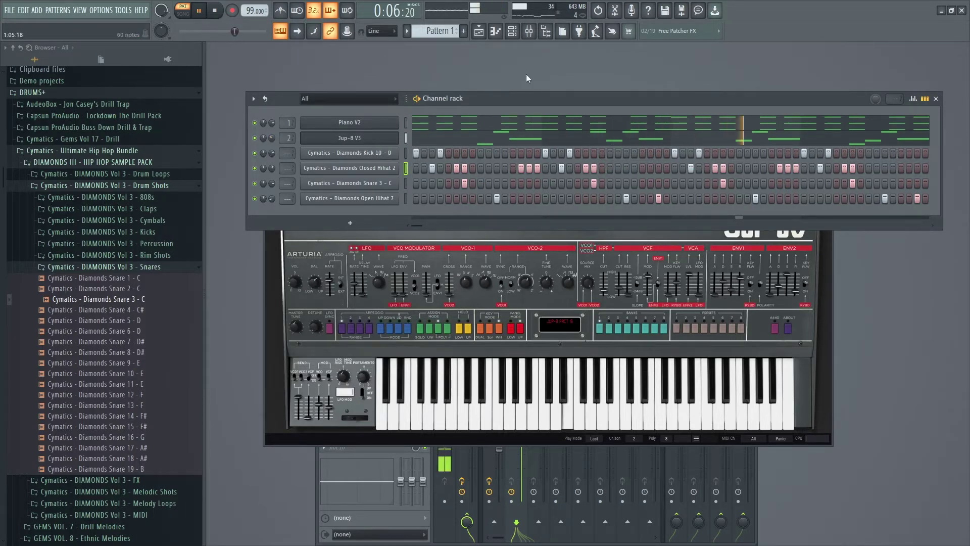
key("F9")
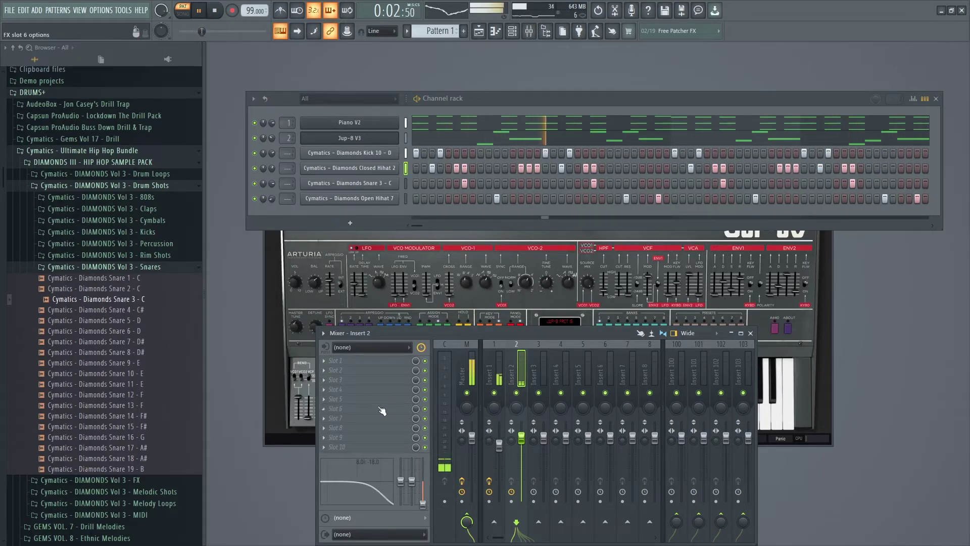
left_click(751, 333)
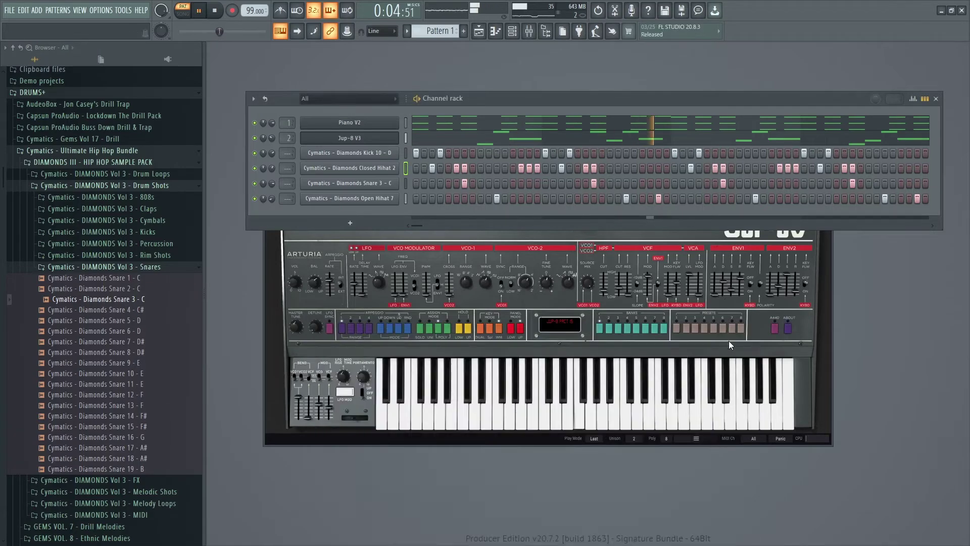
left_click_drag(460, 99, 456, 53)
left_click(680, 217)
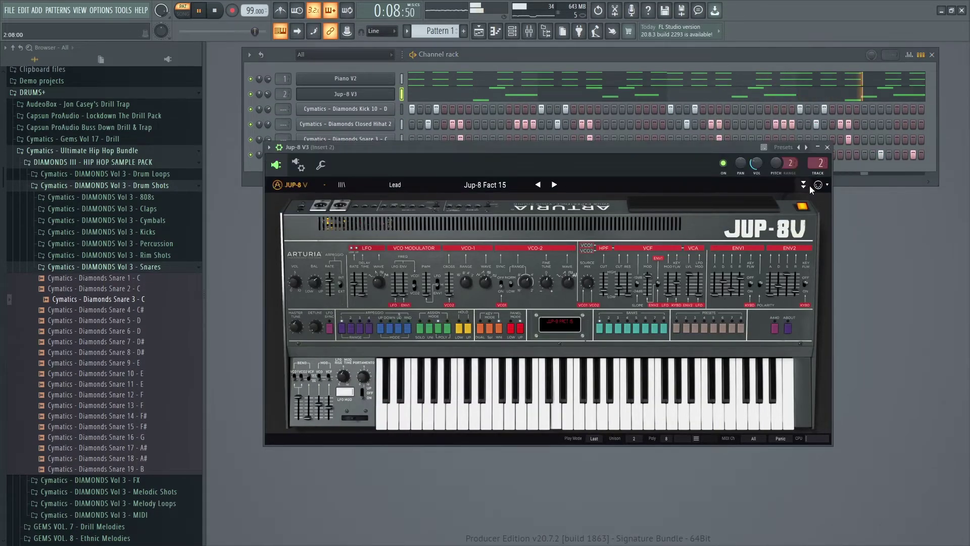
Close the Jup-8 V3 window and add a Bass Engine 2.1 channel with the SUB Moody Youth patch.
left_click(824, 185)
left_click(341, 179)
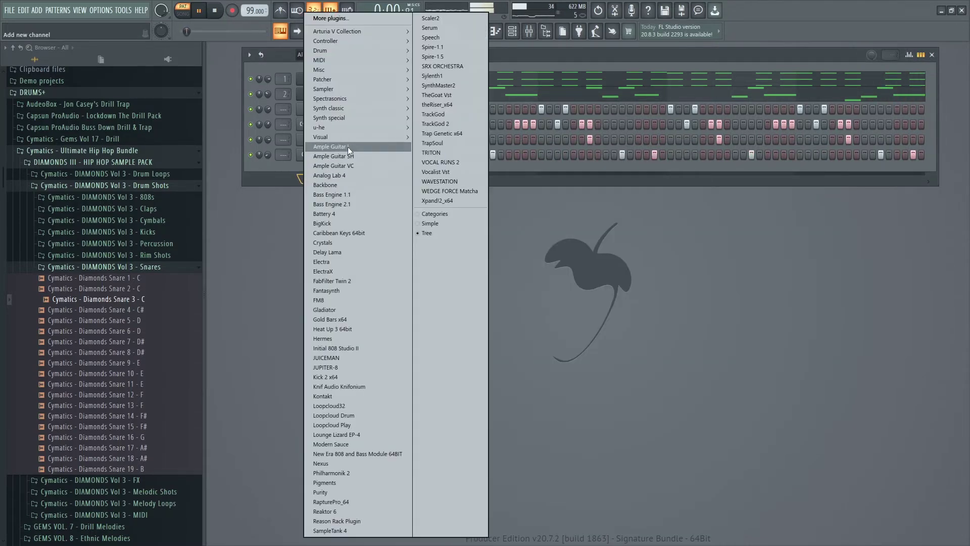
left_click(344, 204)
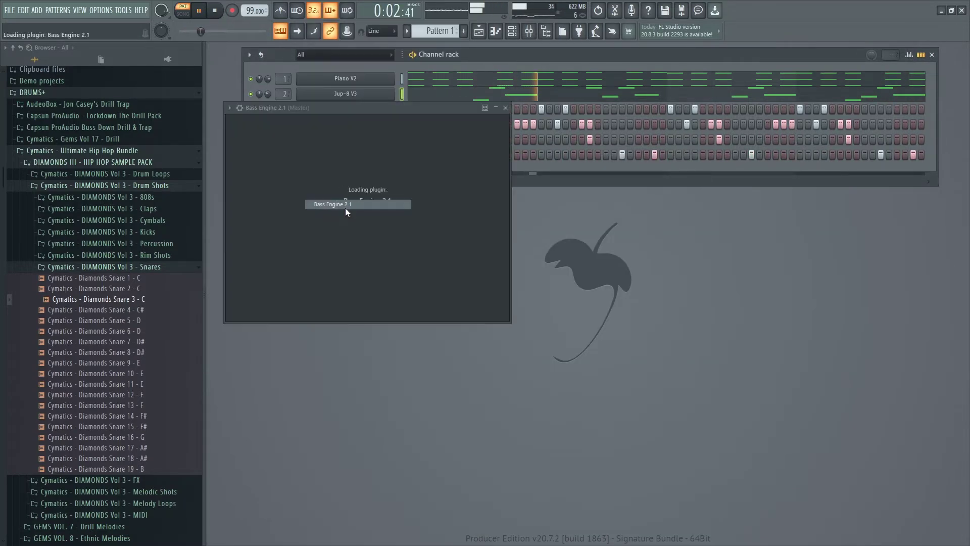
left_click(538, 300)
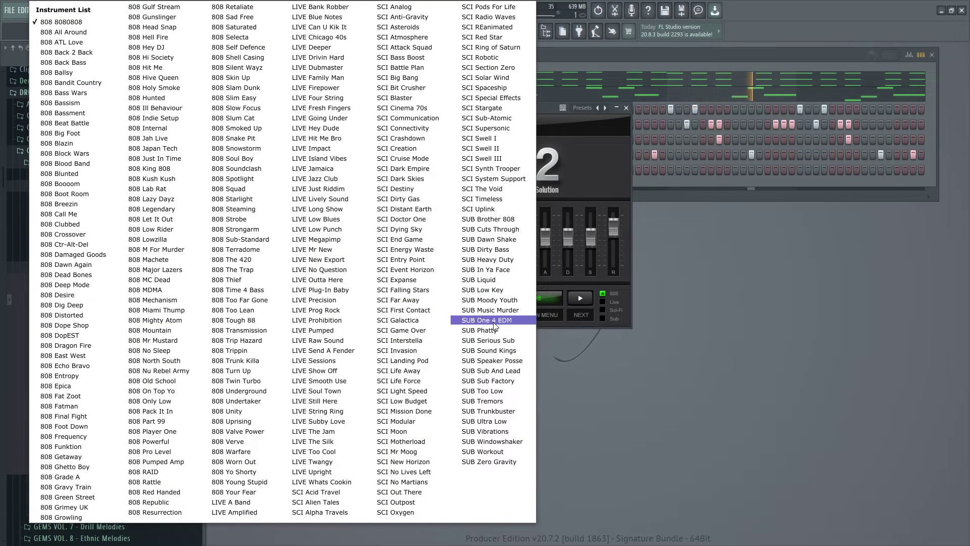
left_click(501, 301)
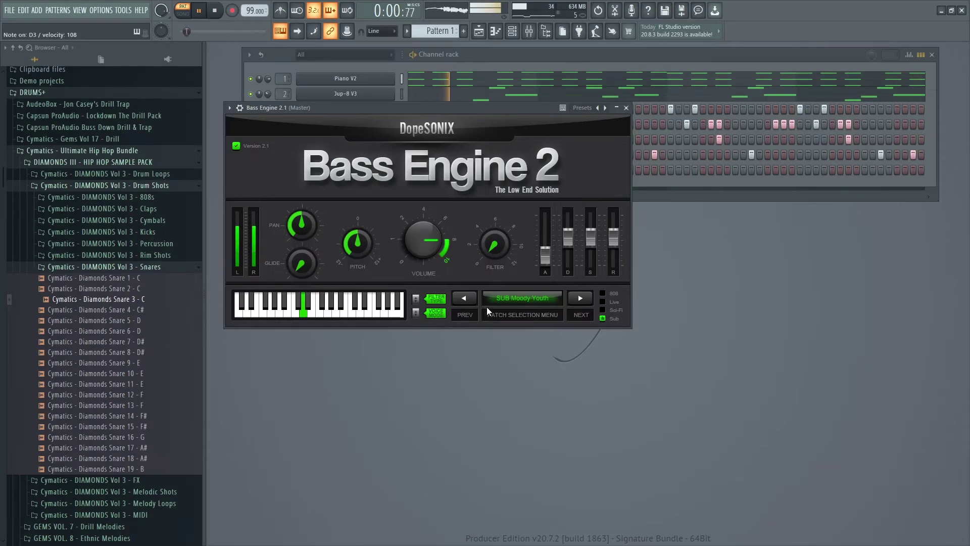
left_click(626, 108)
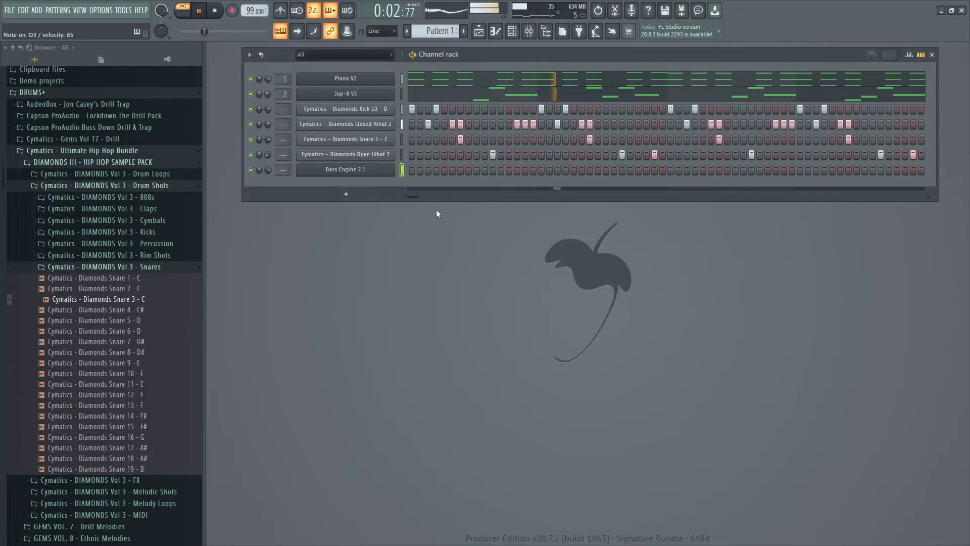
In the Bass Engine 2.1 piano roll, place a D3 note at the start of bar 1 and raise its velocity.
right_click(389, 170)
left_click(415, 171)
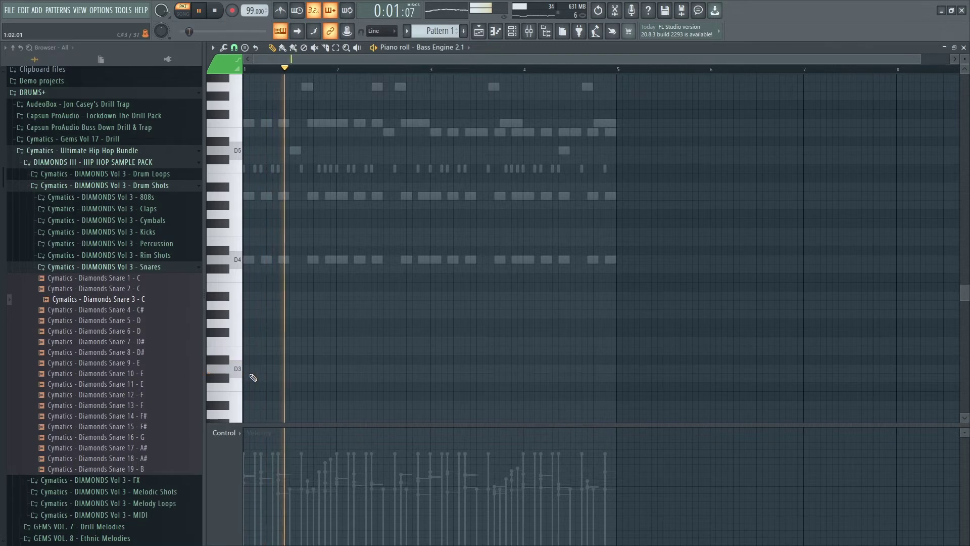
key("space")
left_click(250, 369)
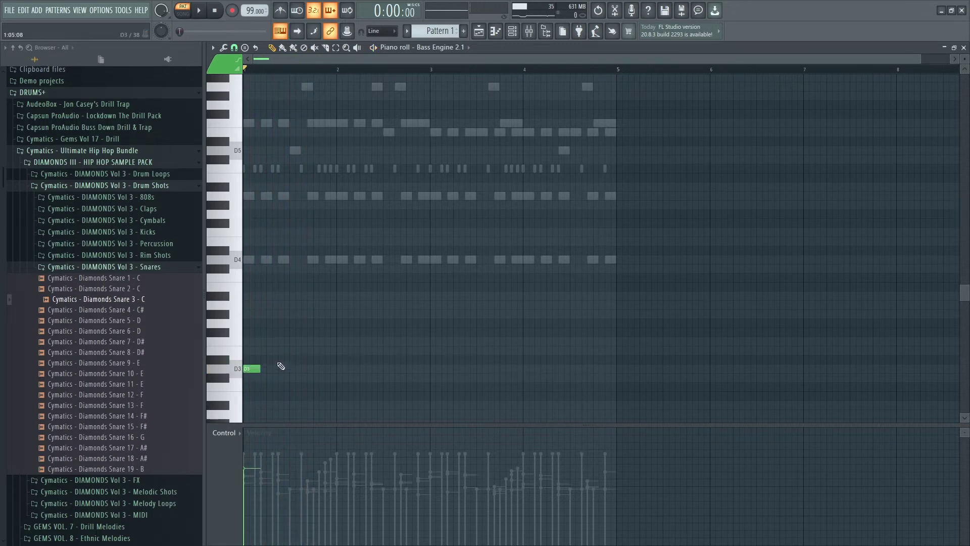
left_click_drag(919, 56, 541, 124)
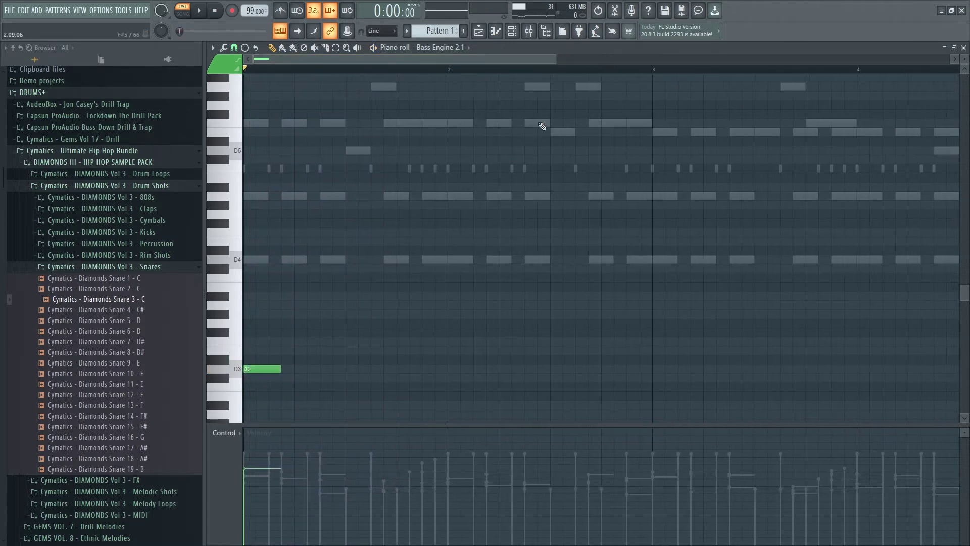
right_click(248, 472)
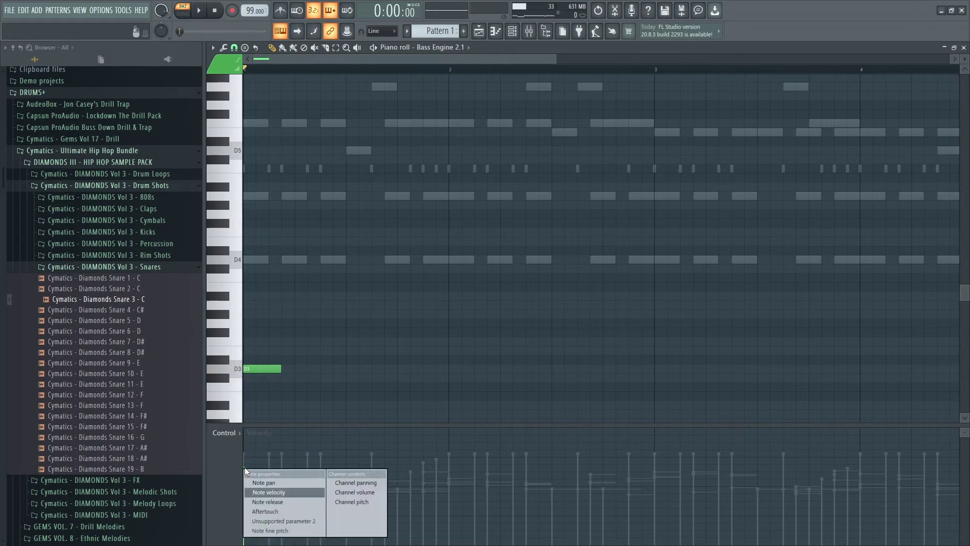
key("Escape")
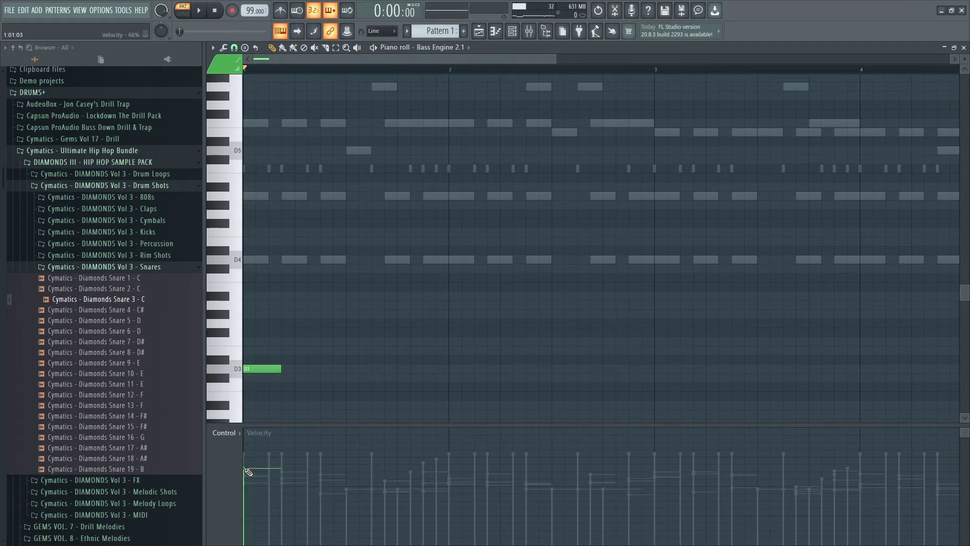
key("space")
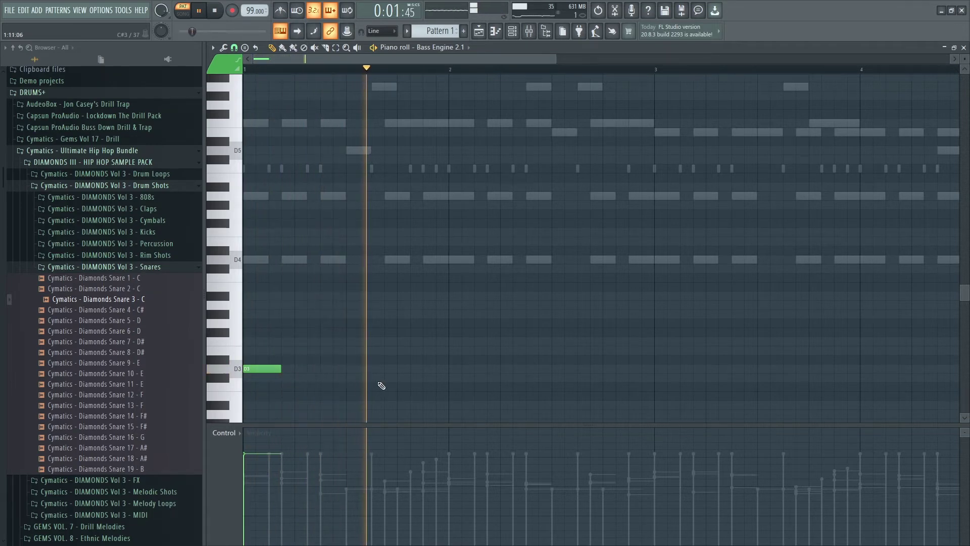
key("space")
Add a second D3 bass note at the start of bar 2 and lengthen both notes to one beat.
left_click(451, 369)
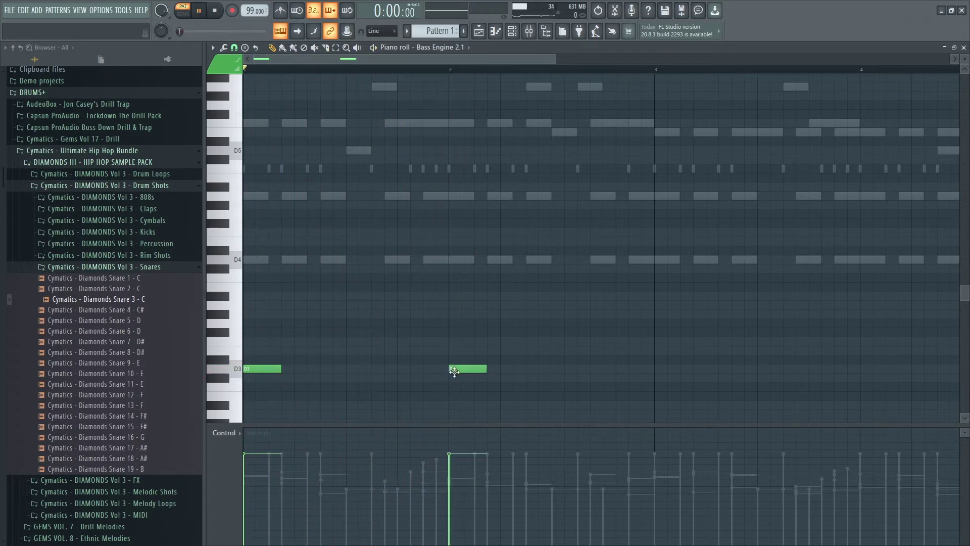
key("space")
key("space")
left_click_drag(486, 369, 500, 369)
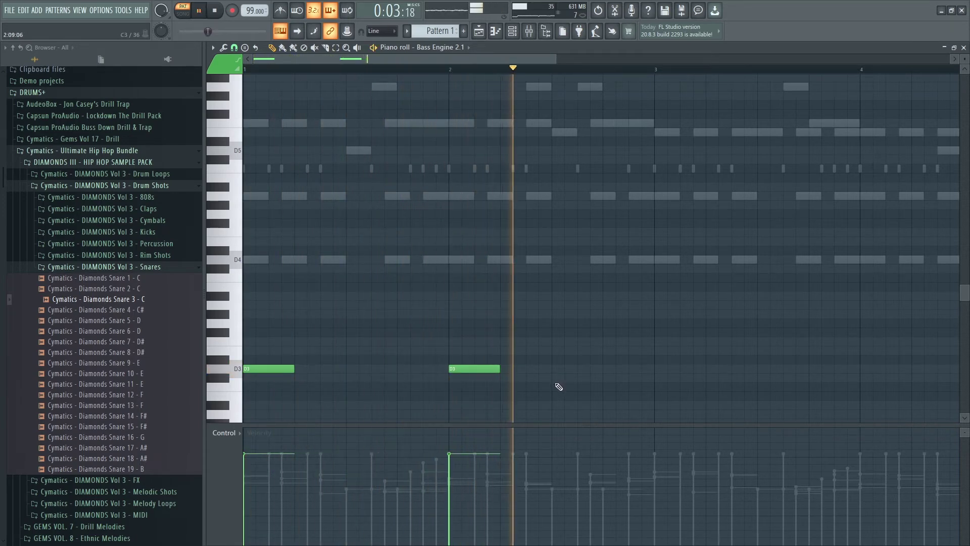
Add one-beat D3 bass notes at the starts of bars 3 and 4, and play the pattern back.
left_click(657, 369)
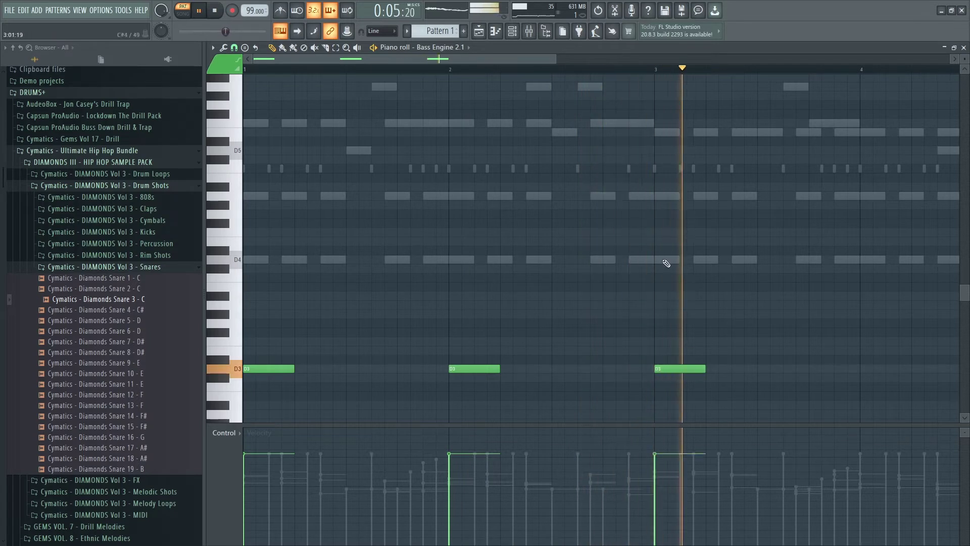
scroll(627, 78, "down", 2)
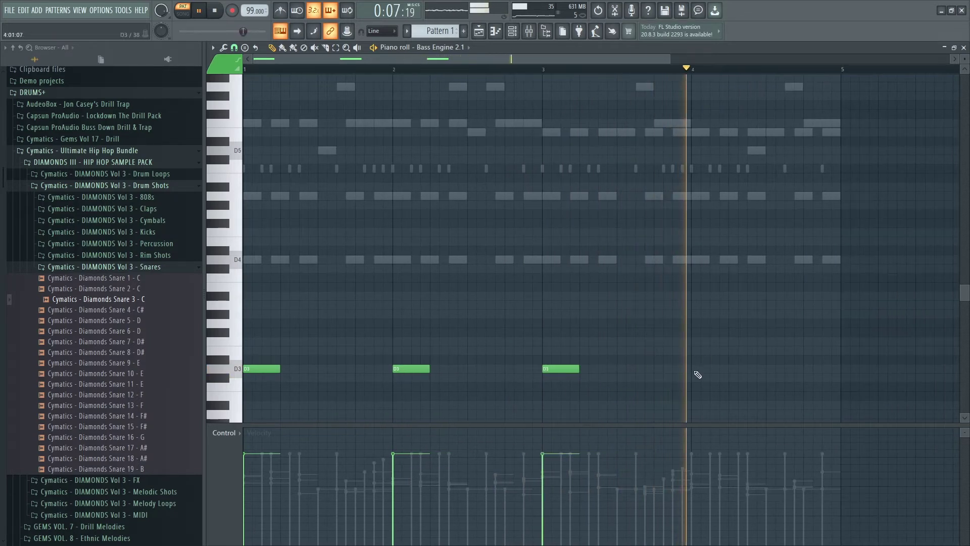
left_click(697, 370)
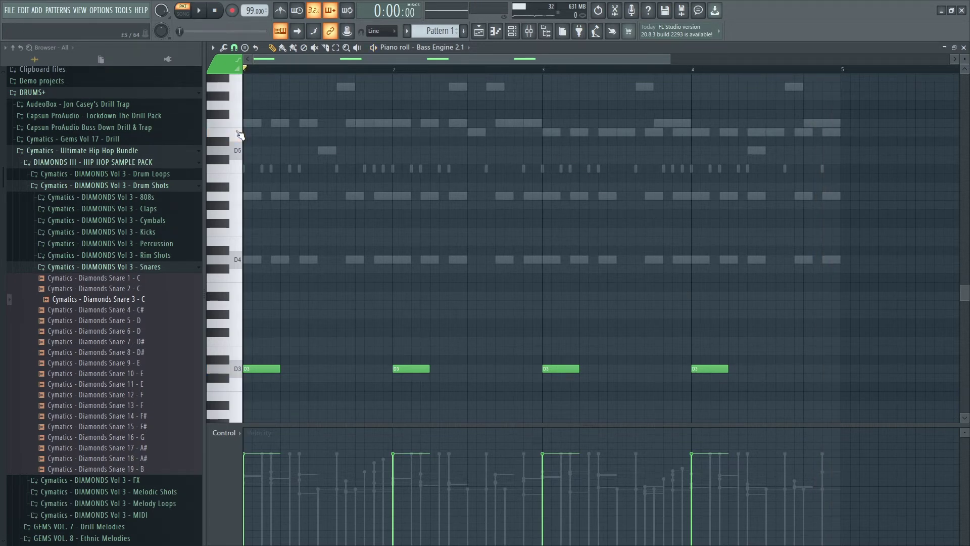
key("space")
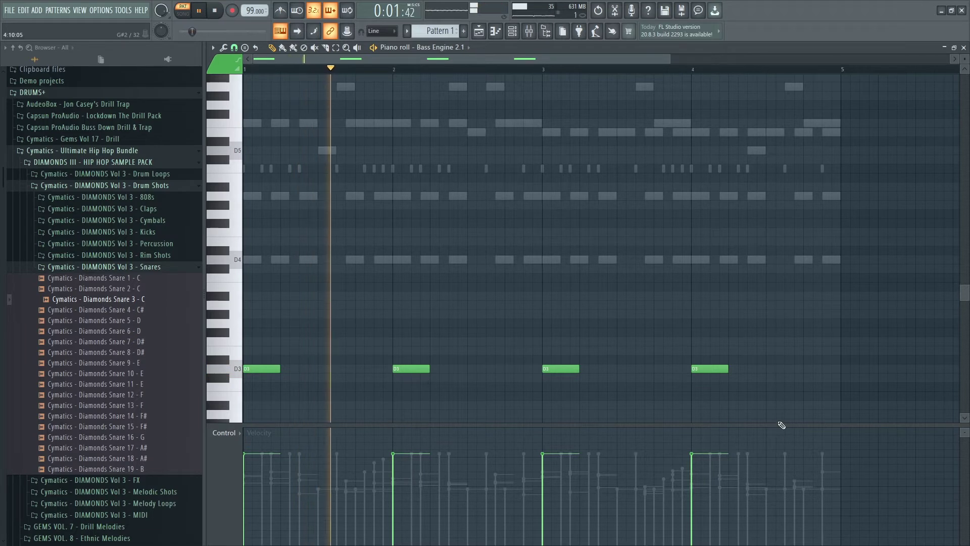
Try raising the last two bass notes, in bars 3 and 4, to E3 and play the pattern back.
left_click_drag(771, 385, 561, 349)
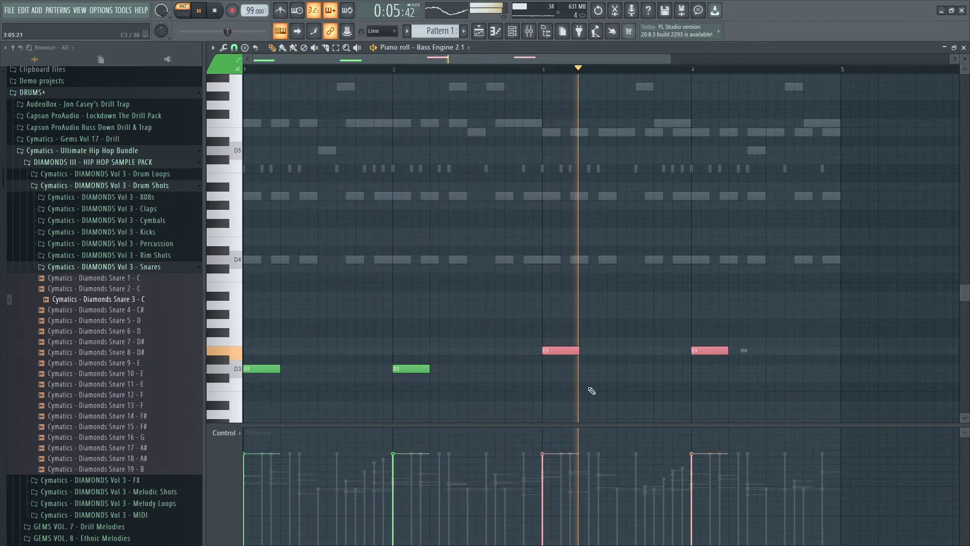
key("space")
key("space")
Try the bass notes in bars 3 and 4 at C#3 and listen to the pattern.
left_click_drag(562, 350, 564, 376)
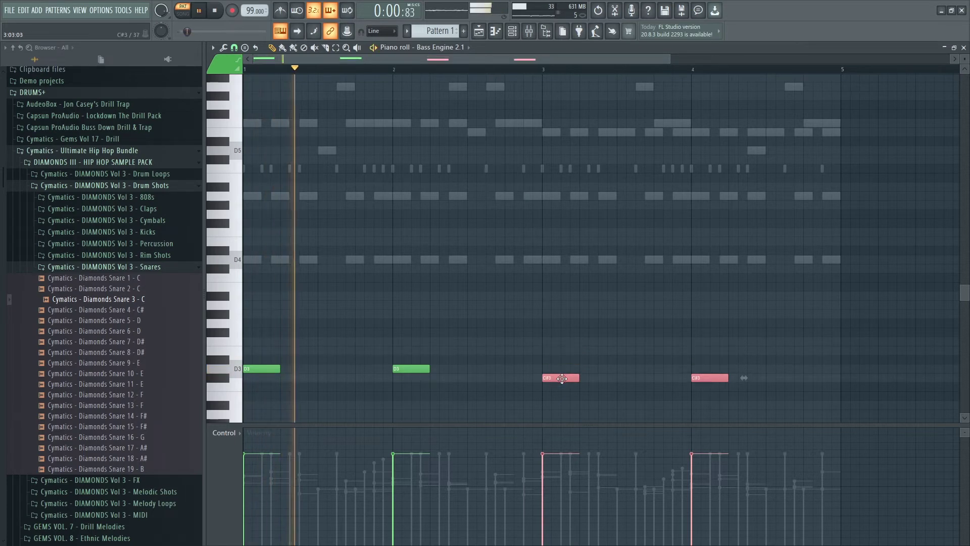
key("space")
key("space")
key("space")
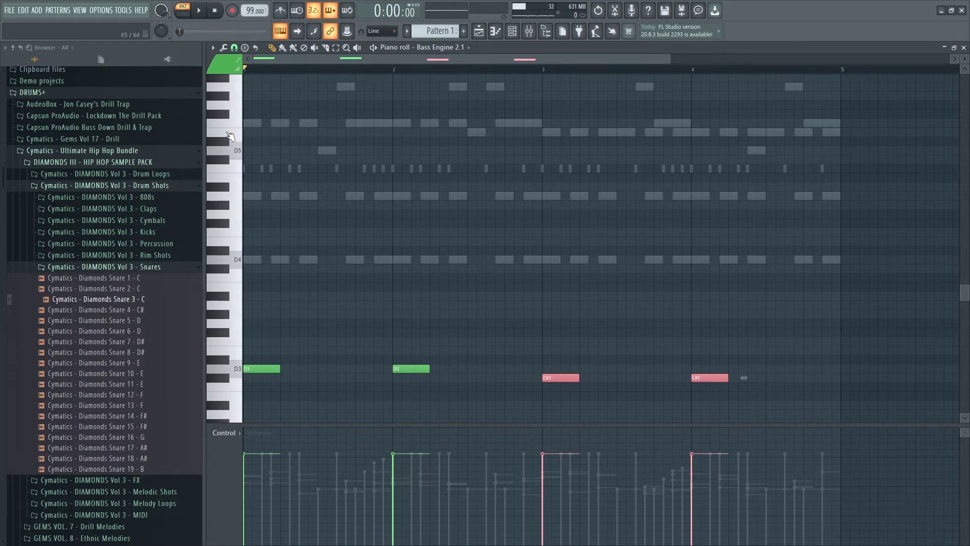
key("space")
scroll(560, 347, "down", 3)
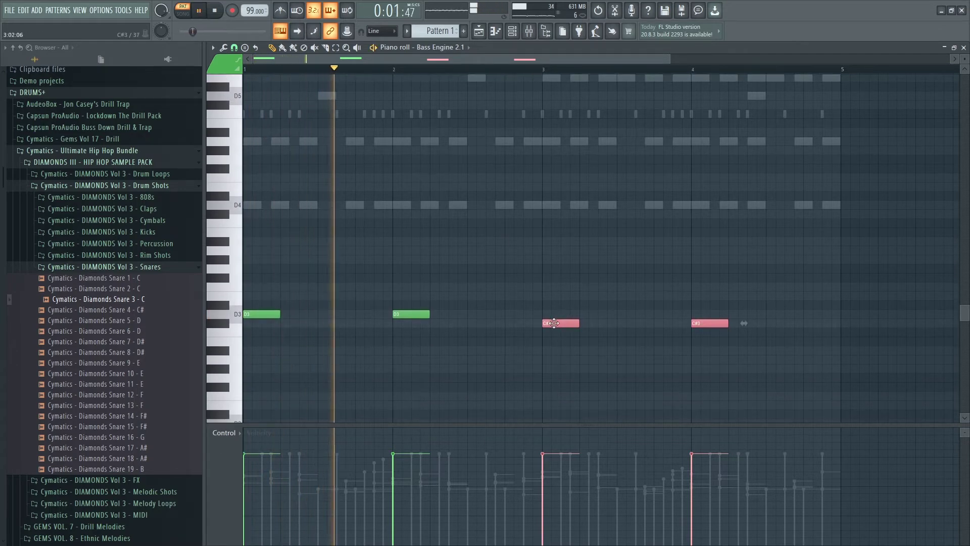
Try the bass notes in bars 3 and 4 at E3, then return both to D3 and replay the pattern.
left_click_drag(556, 328, 552, 290)
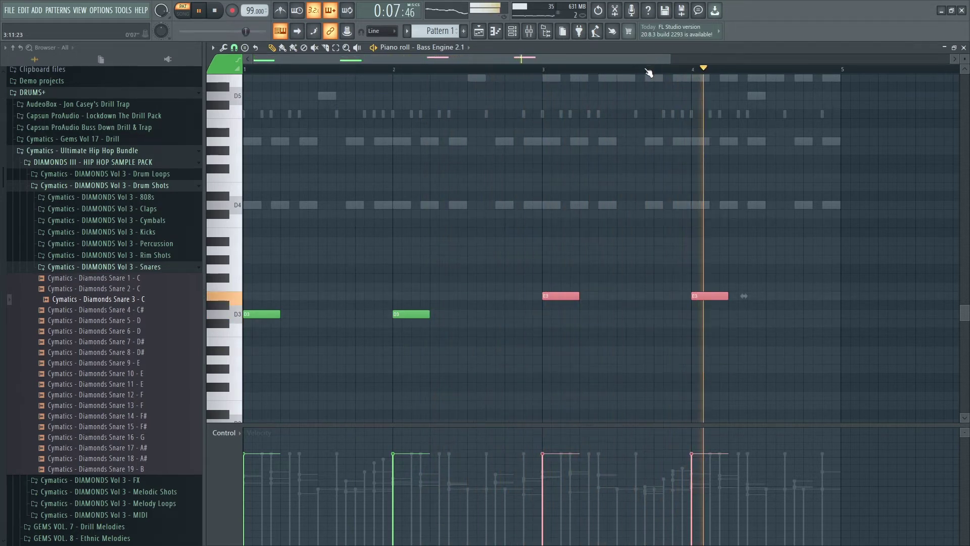
scroll(648, 72, "down", 2)
scroll(461, 260, "down", 3)
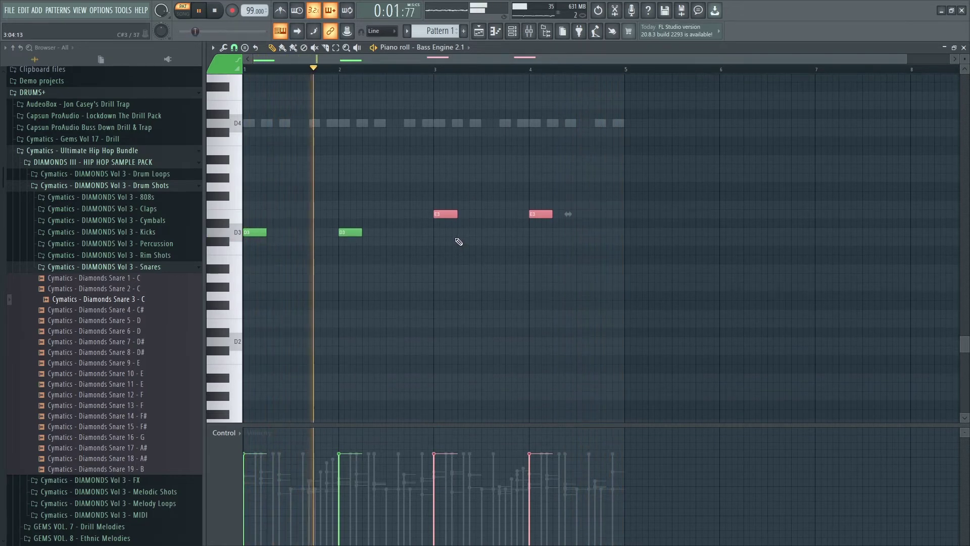
scroll(459, 242, "down", 3)
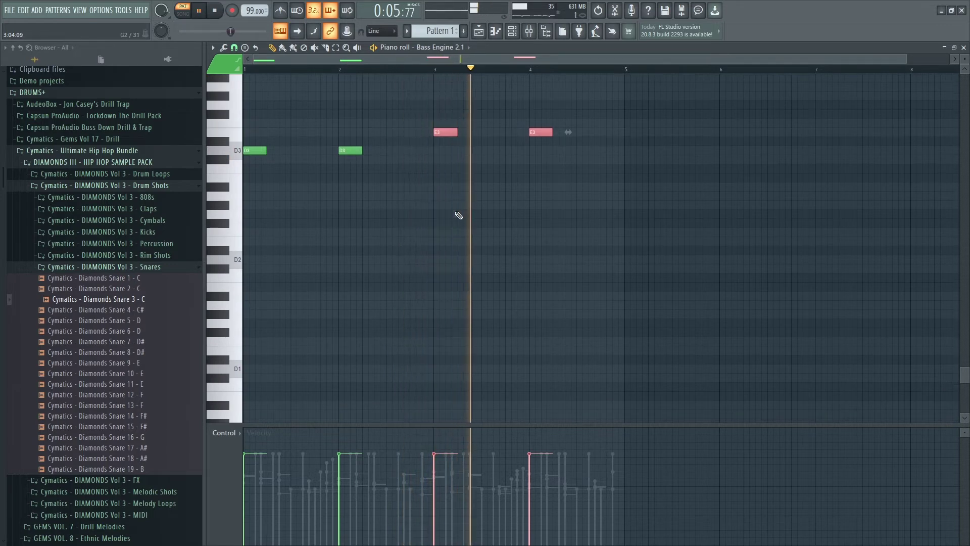
key("space")
key("space")
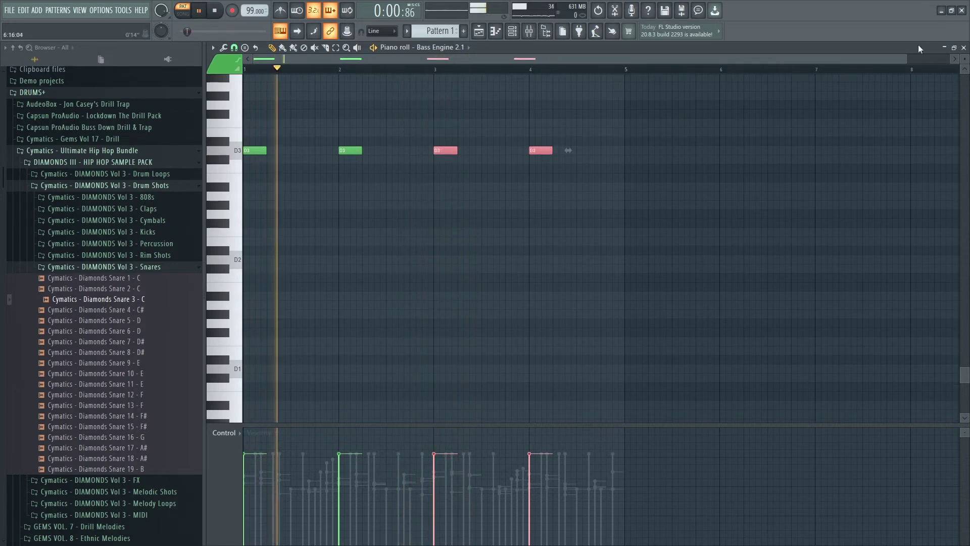
Leave the bass piano roll and load Fruity Reeverb 2 into the first effect slot of mixer Insert 2.
key("F7")
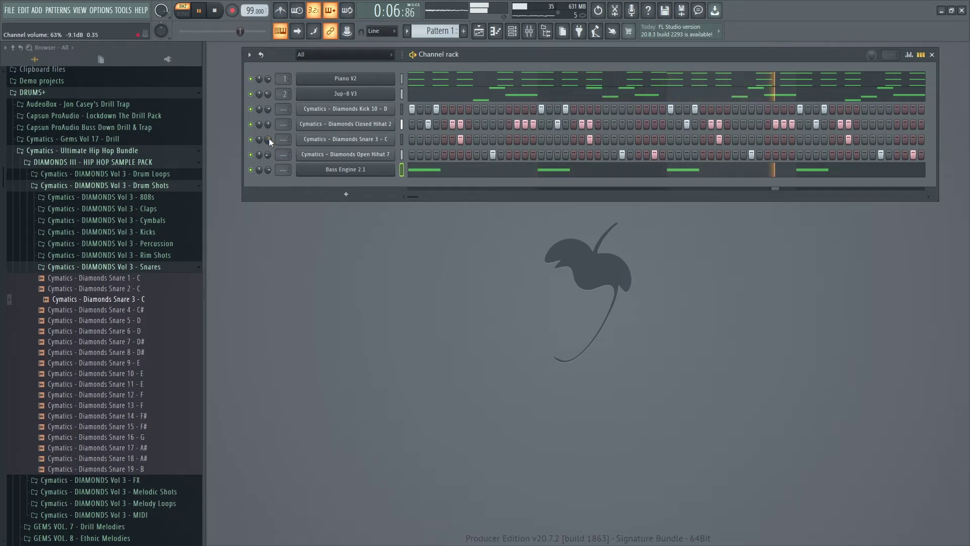
mouse_move(468, 48)
left_mouse_down()
mouse_move(455, 74)
mouse_move(455, 46)
left_mouse_up()
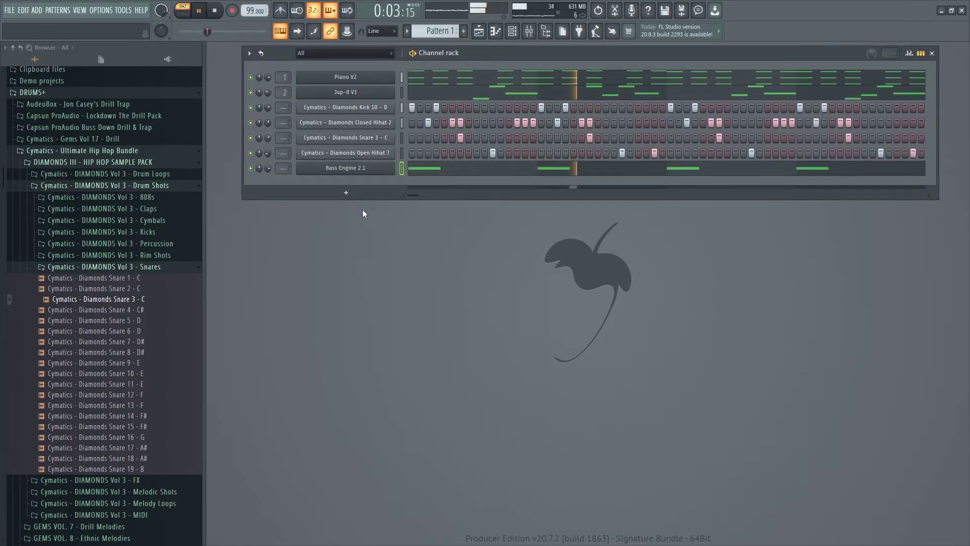
left_click(529, 32)
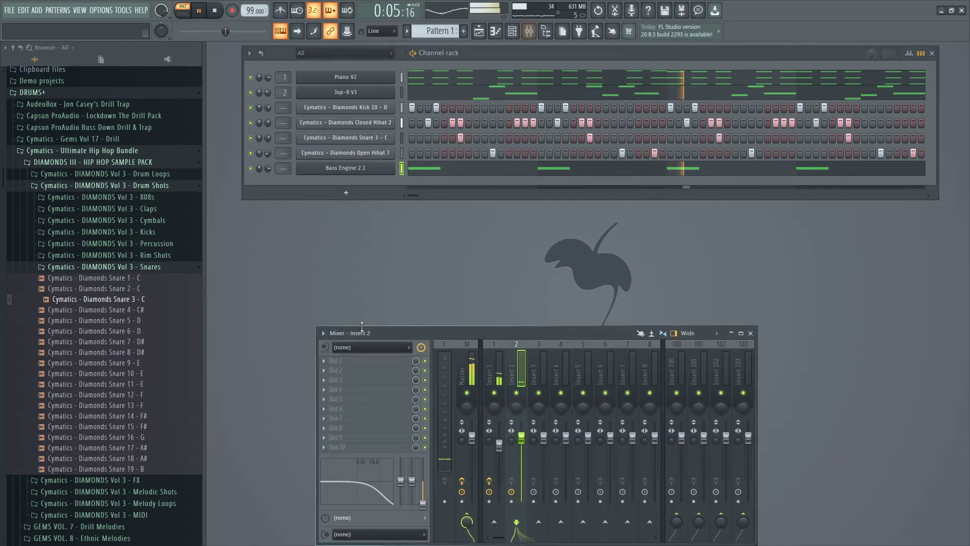
left_click(378, 361)
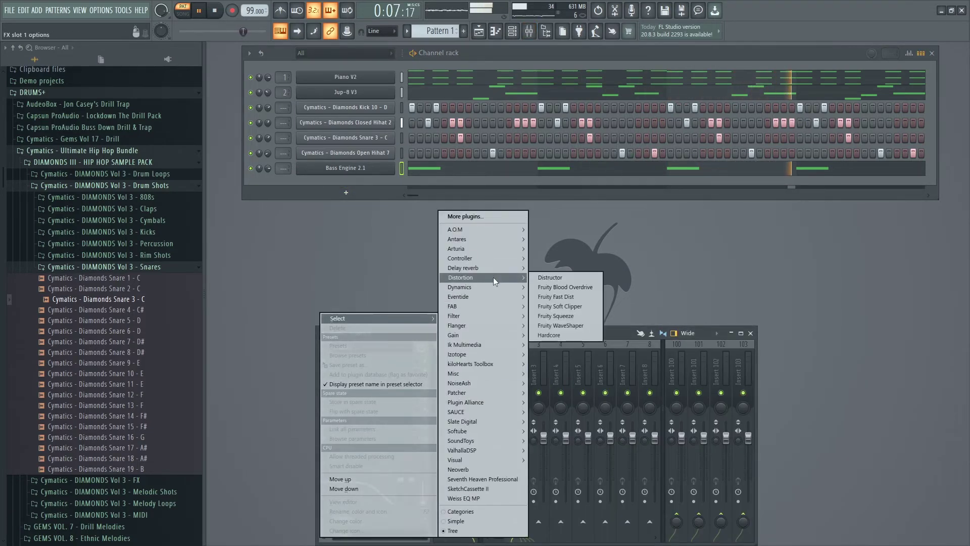
mouse_move(496, 268)
left_click(566, 309)
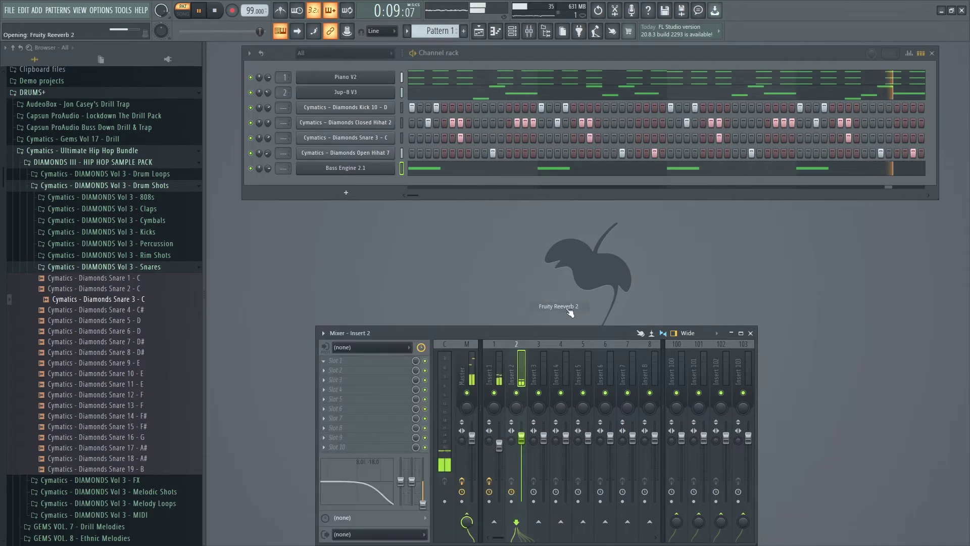
Set the dry level of Fruity Reeverb 2 to 63% and close the plugin and mixer.
left_click_drag(549, 204, 516, 204)
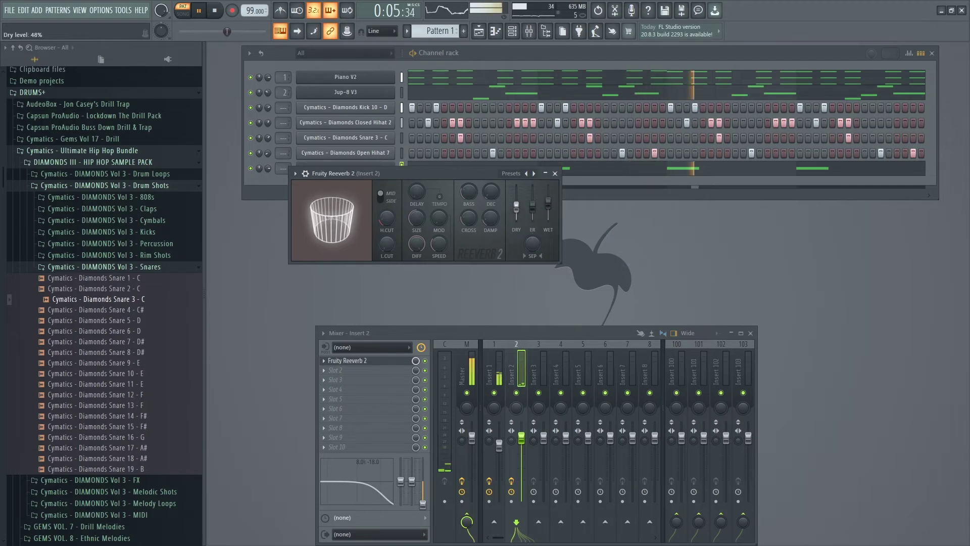
left_click_drag(548, 202, 516, 201)
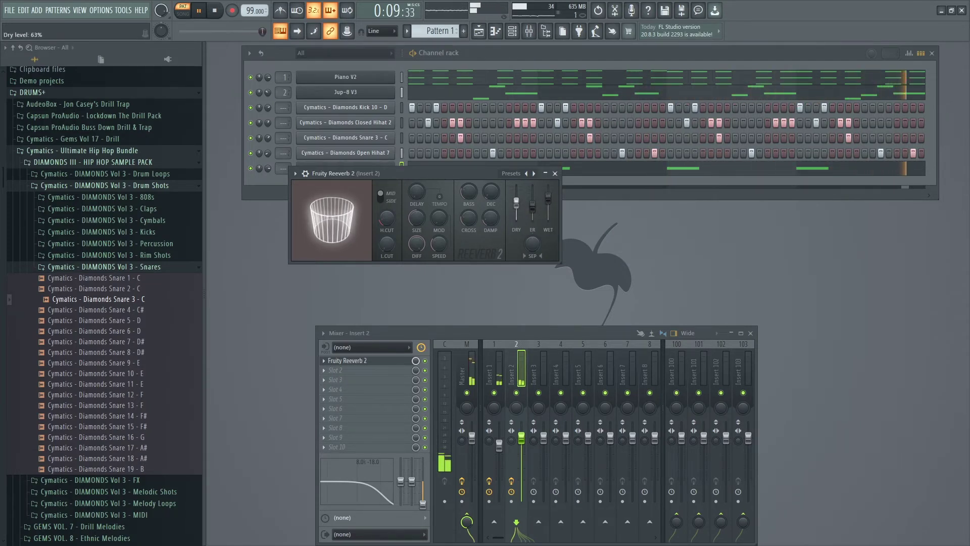
key("Escape")
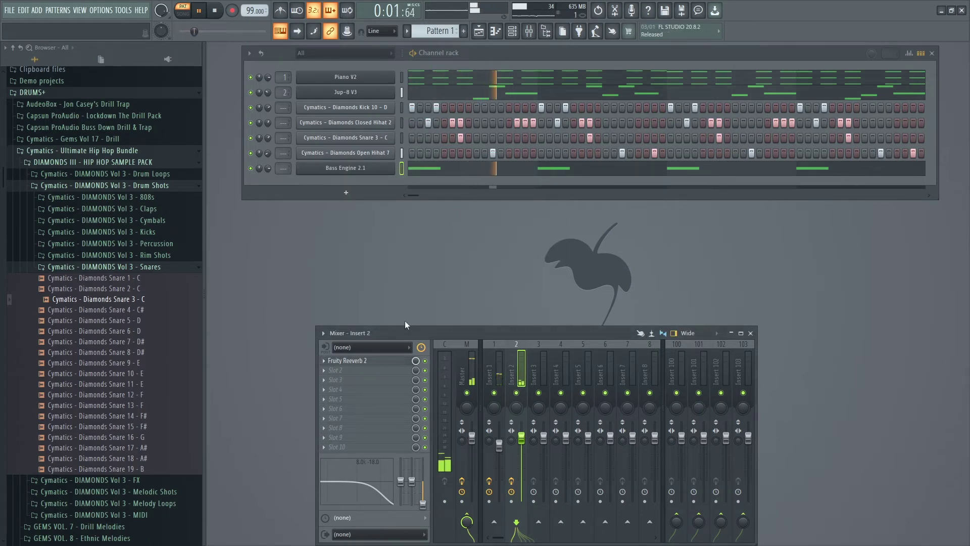
left_click(751, 334)
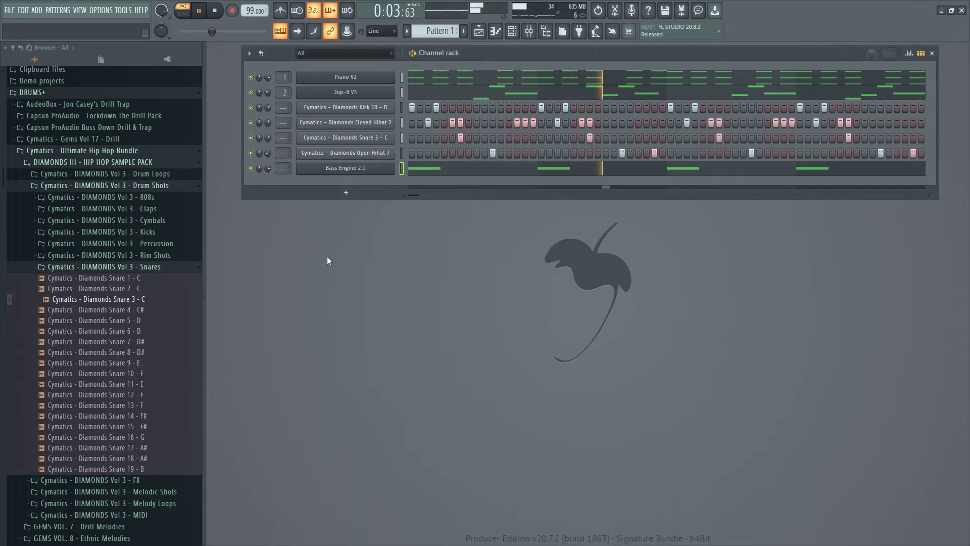
Save the project as loop 25 in the G1 folder.
key("ctrl+s")
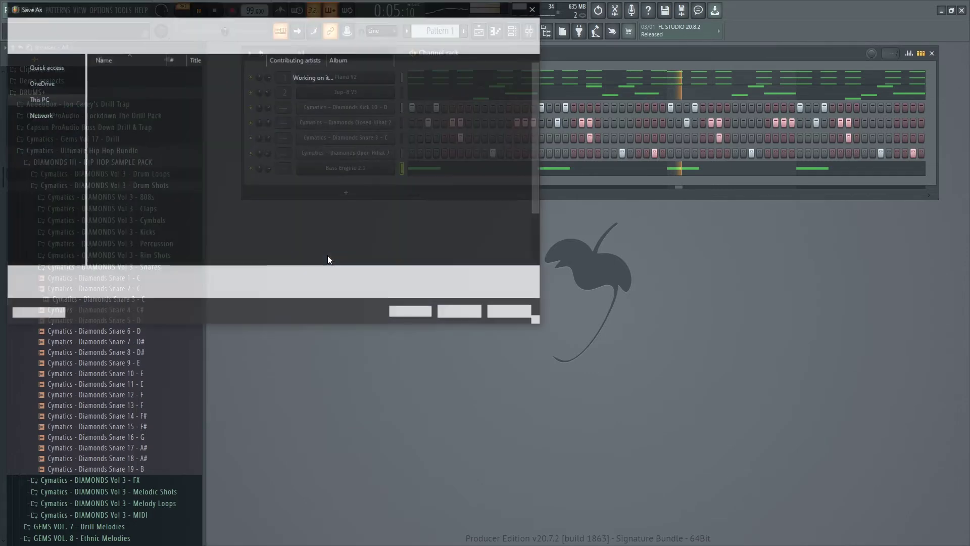
left_click(124, 263)
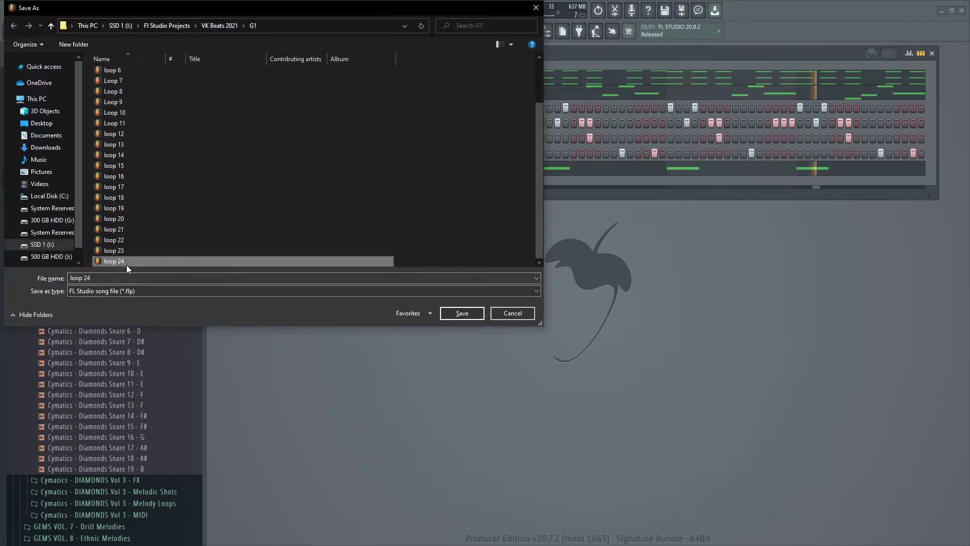
left_click(106, 278)
key("BackSpace")
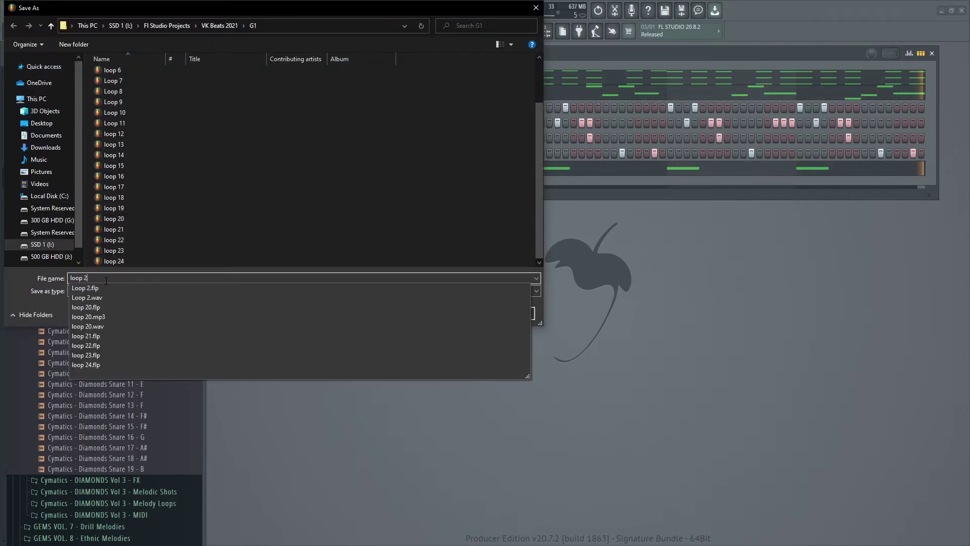
type("5")
key("Return")
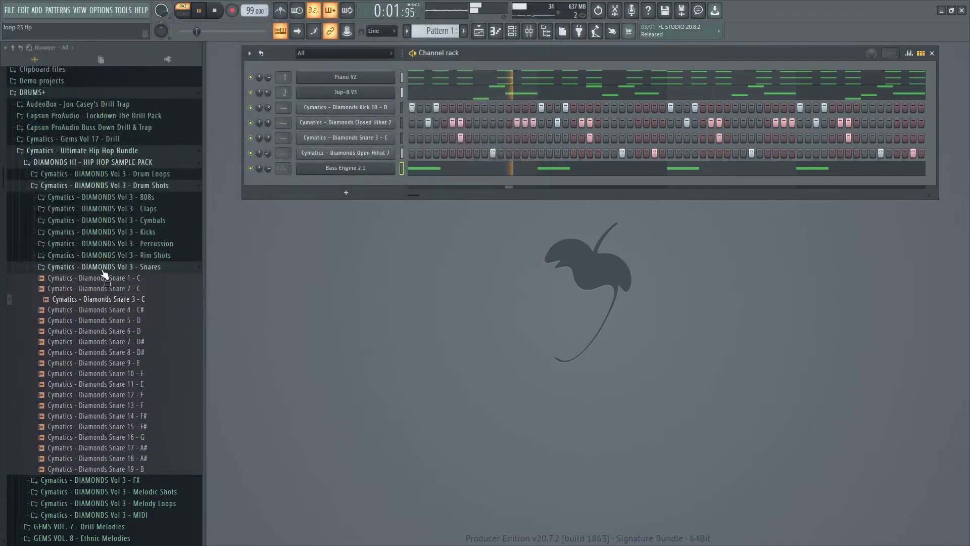
Add an Xpand!2_x64 instrument as a new channel below Bass Engine 2.1.
left_click_drag(519, 51, 514, 144)
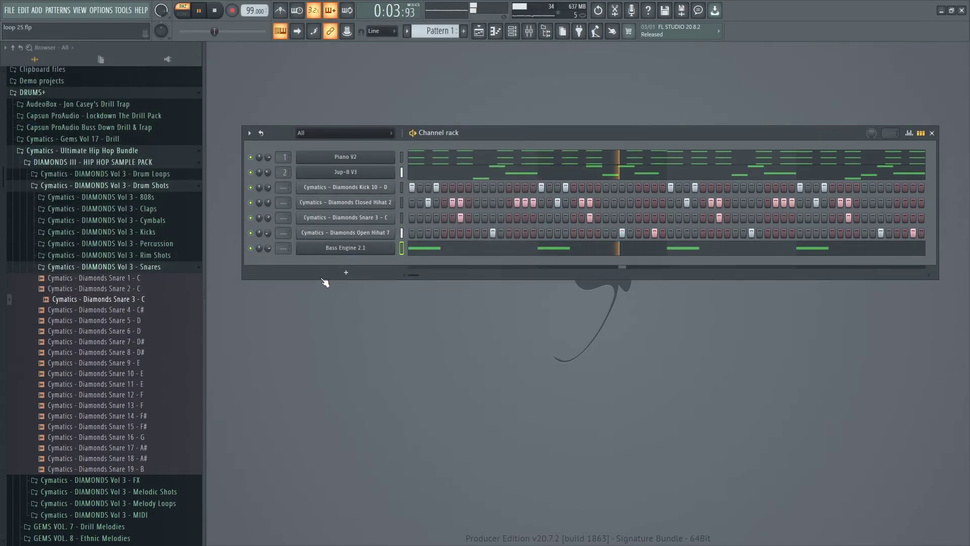
left_click(341, 271)
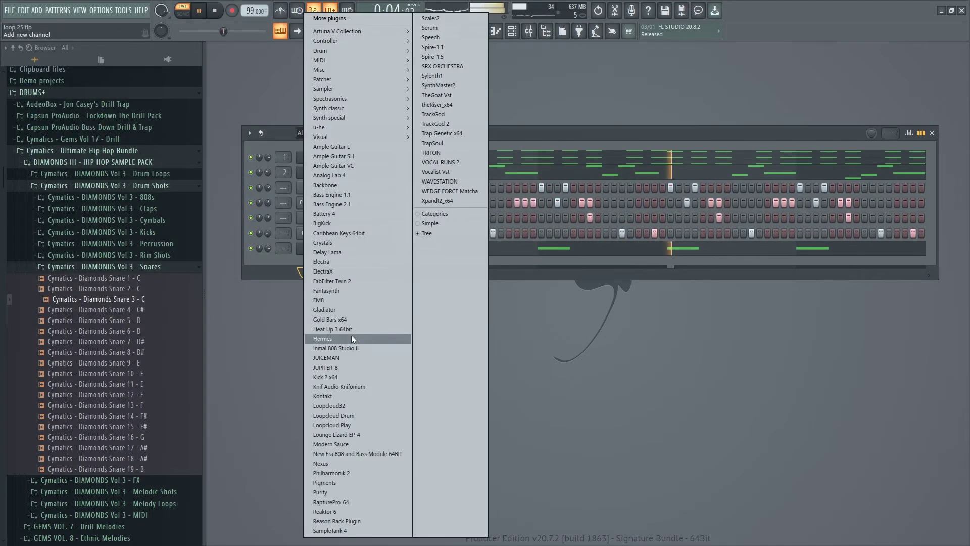
left_click(433, 190)
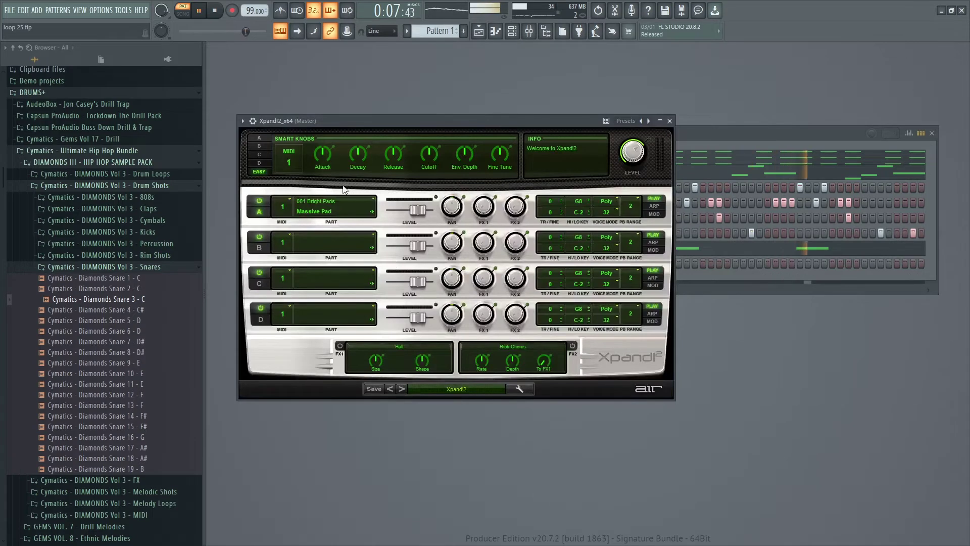
left_click_drag(443, 122, 483, 177)
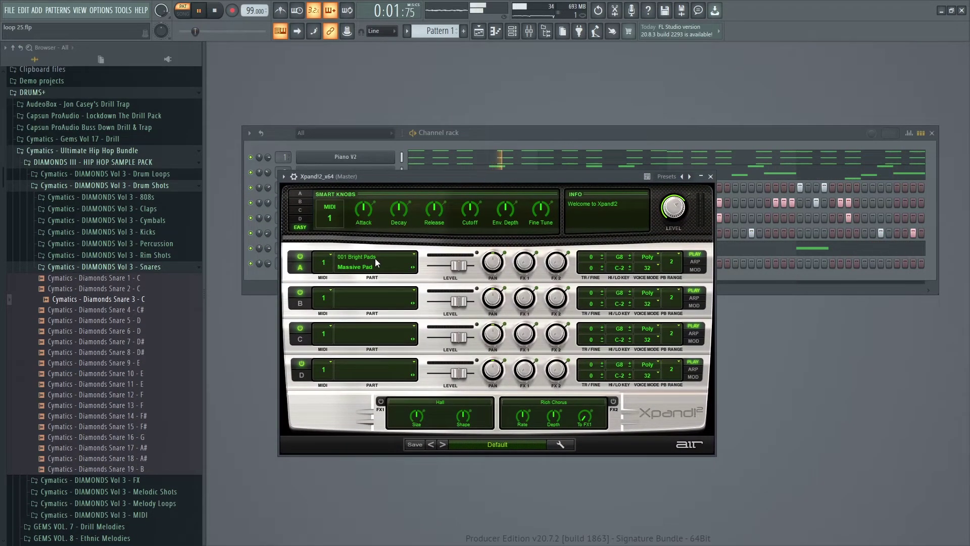
Load the 21 Purple preset from the Organs category in Xpand!2 and close the plugin window.
left_click(476, 442)
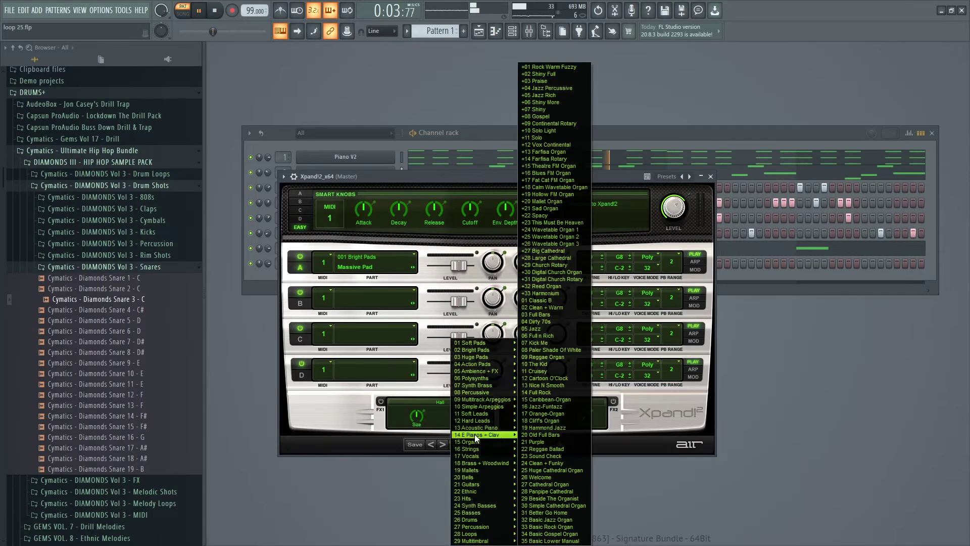
mouse_move(481, 444)
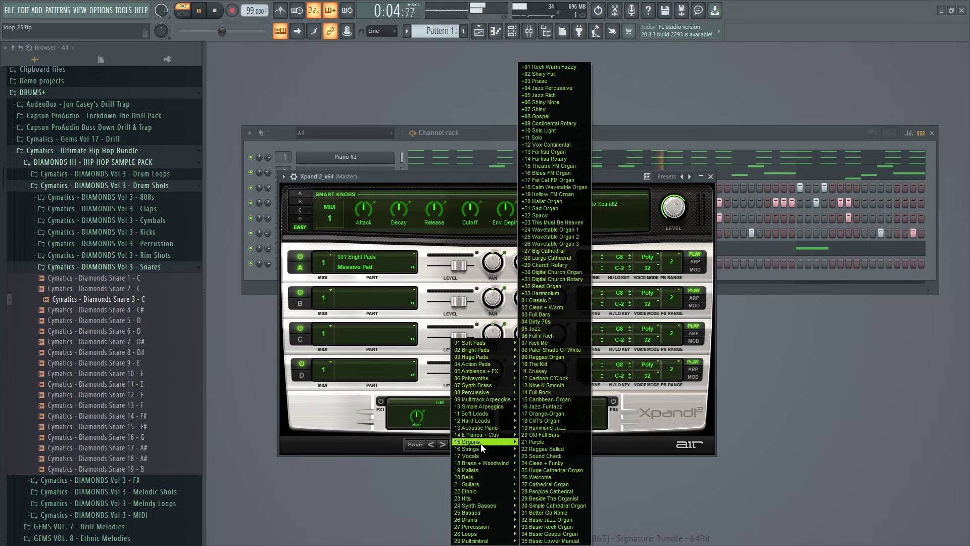
left_click(537, 443)
left_click_drag(529, 177, 599, 166)
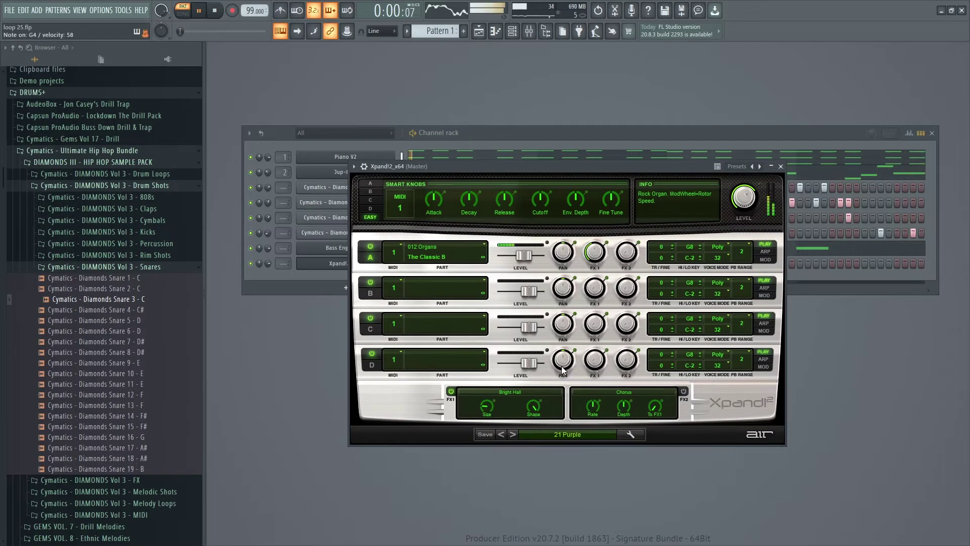
left_click(781, 167)
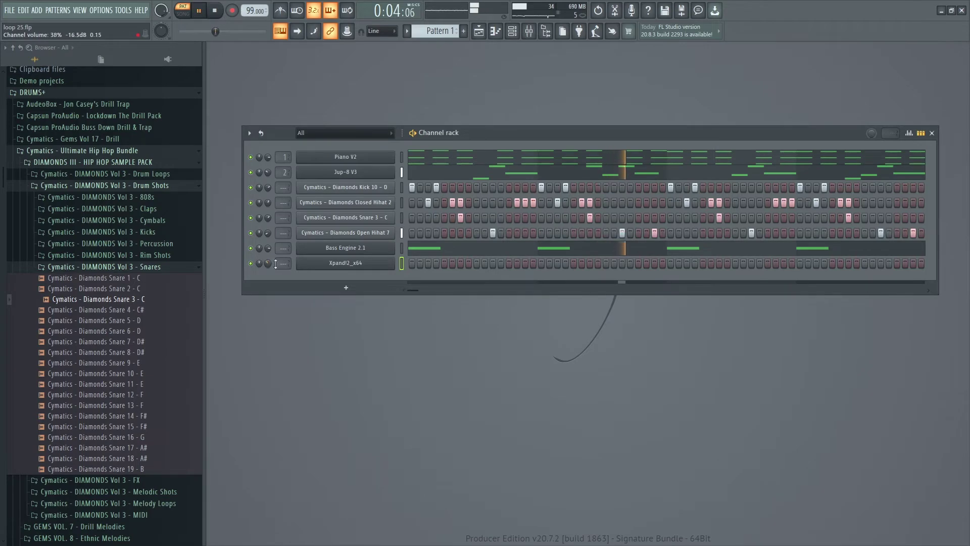
In the Xpand!2 piano roll, draw half-bar notes D4 and E4 back to back in bar 1 and play them.
right_click(346, 262)
left_click(425, 263)
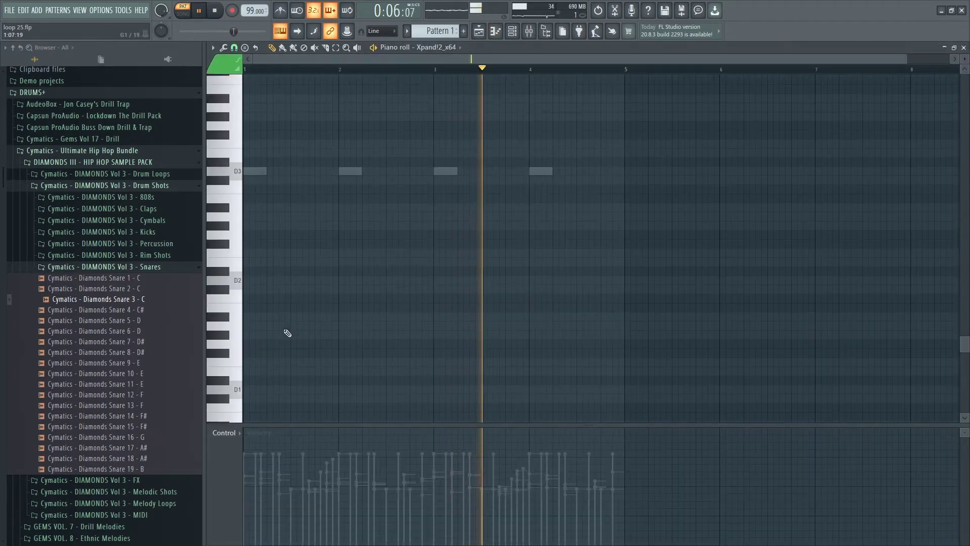
scroll(286, 334, "up", 5)
key("space")
left_click(252, 287)
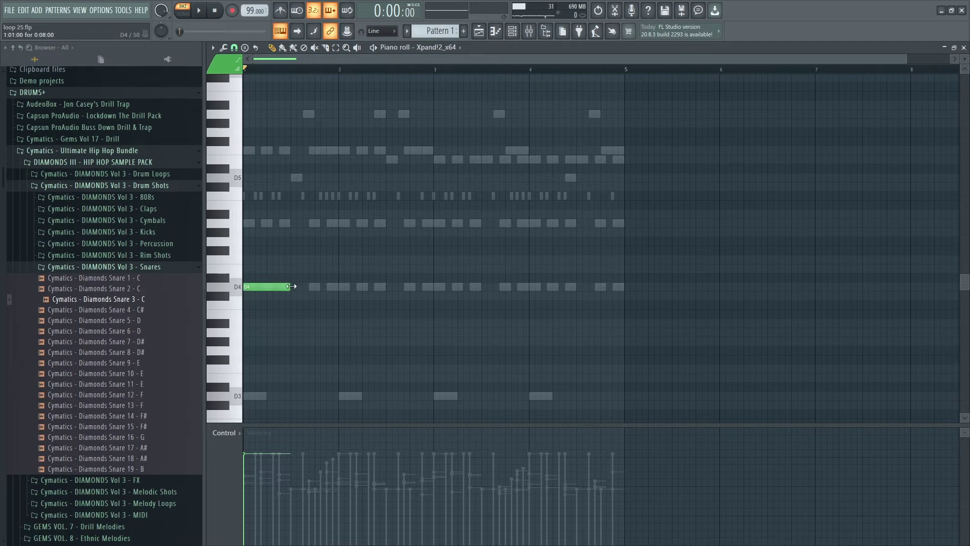
left_click(292, 268)
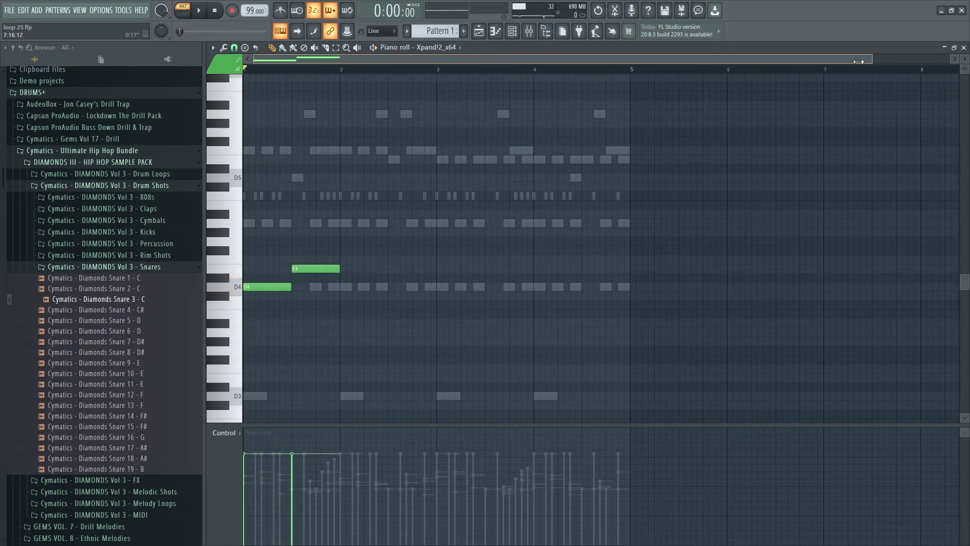
left_click_drag(908, 62, 423, 63)
key("space")
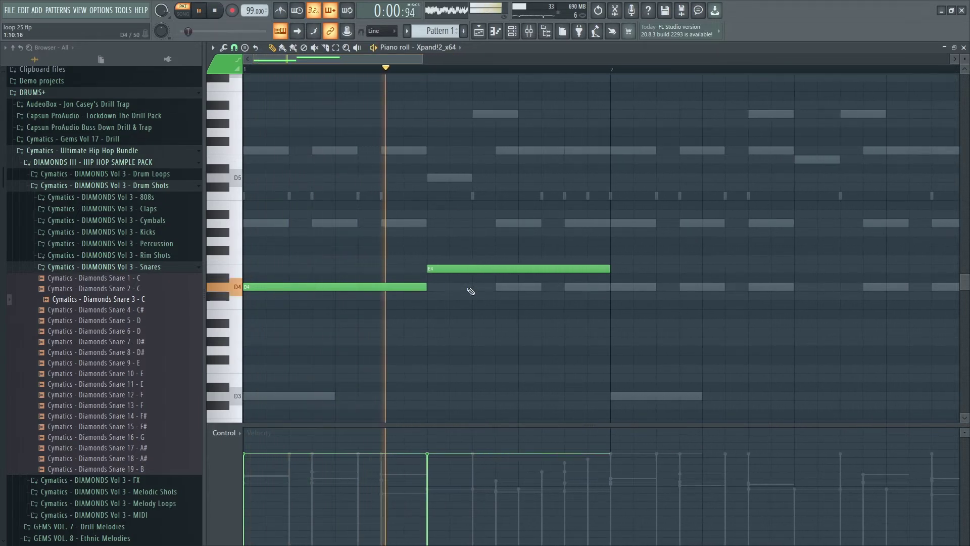
Move the second organ note in bar 1 up to A4 and play the pattern back.
key("space")
left_click_drag(440, 268, 443, 221)
key("space")
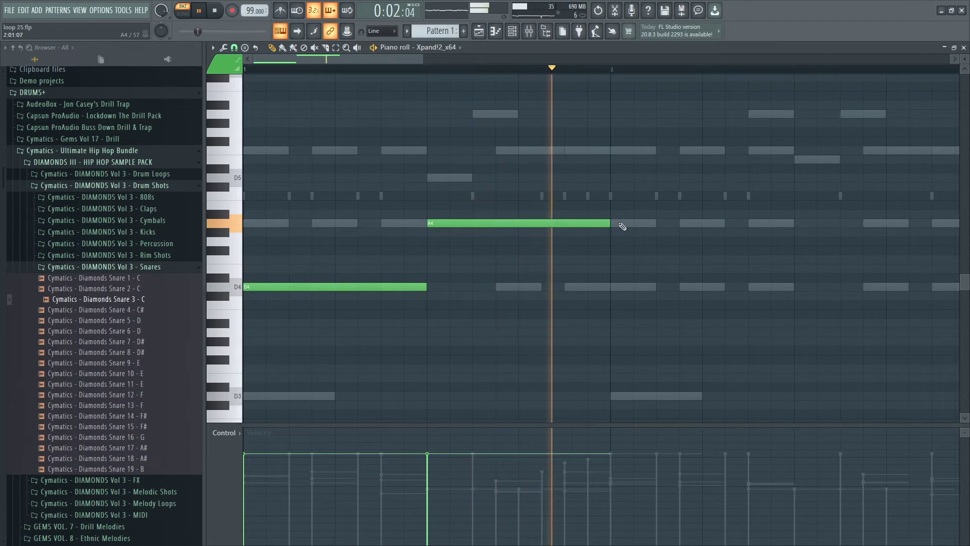
key("space")
key("space")
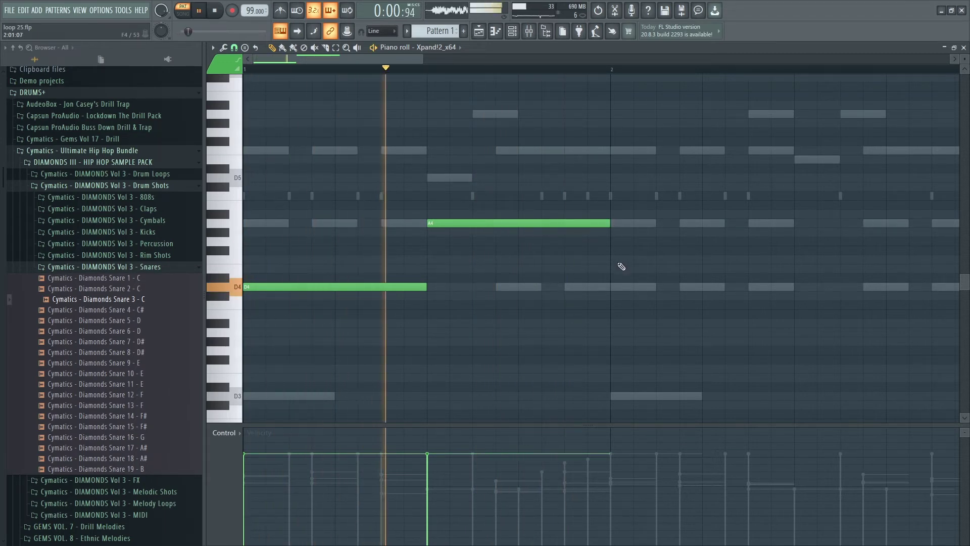
Fill bar 2 of the organ part with half-bar notes F4 and E4, playing the pattern to check them.
left_click(615, 262)
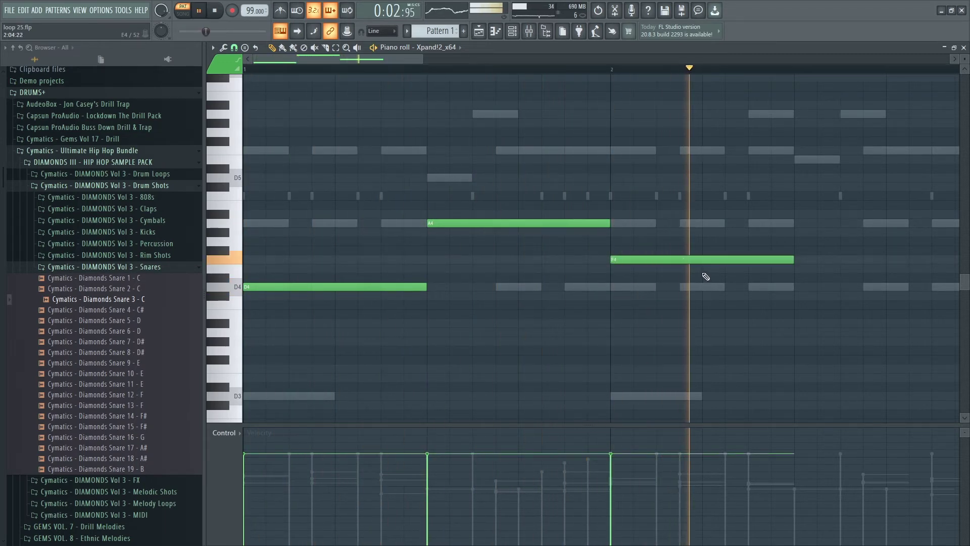
key("space")
left_click(796, 287)
key("space")
scroll(541, 76, "down", 3)
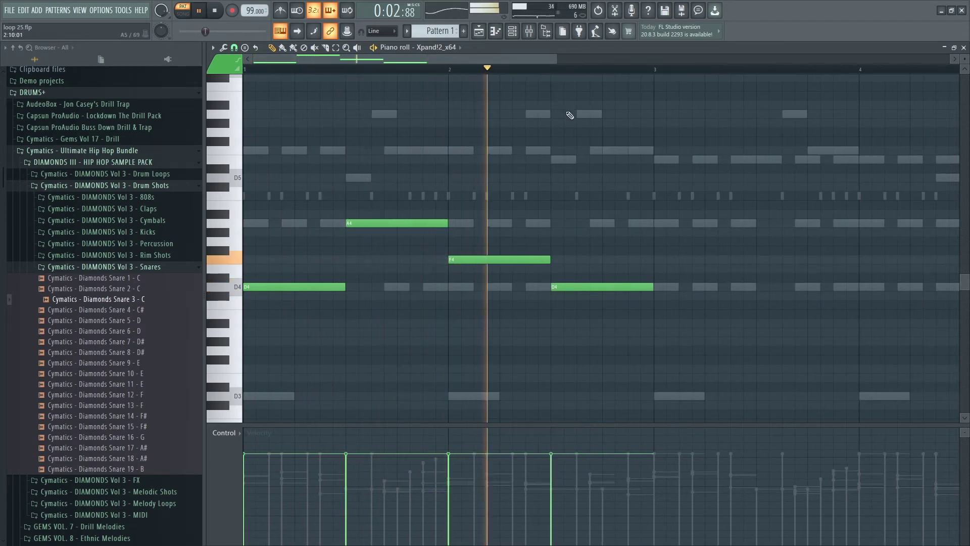
left_click_drag(592, 286, 583, 268)
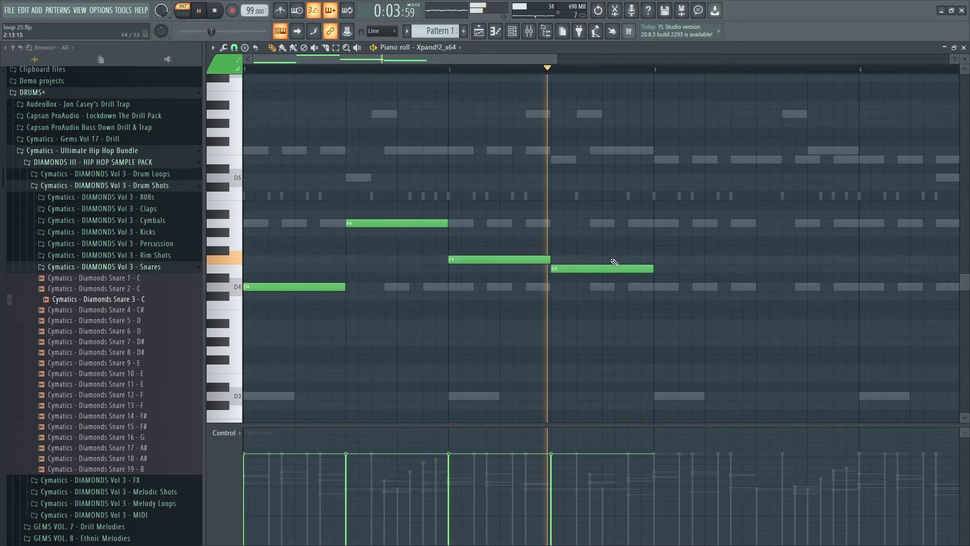
Duplicate the four organ notes of bars 1 and 2 into bars 3 and 4 and play the result.
left_click_drag(677, 329, 335, 154)
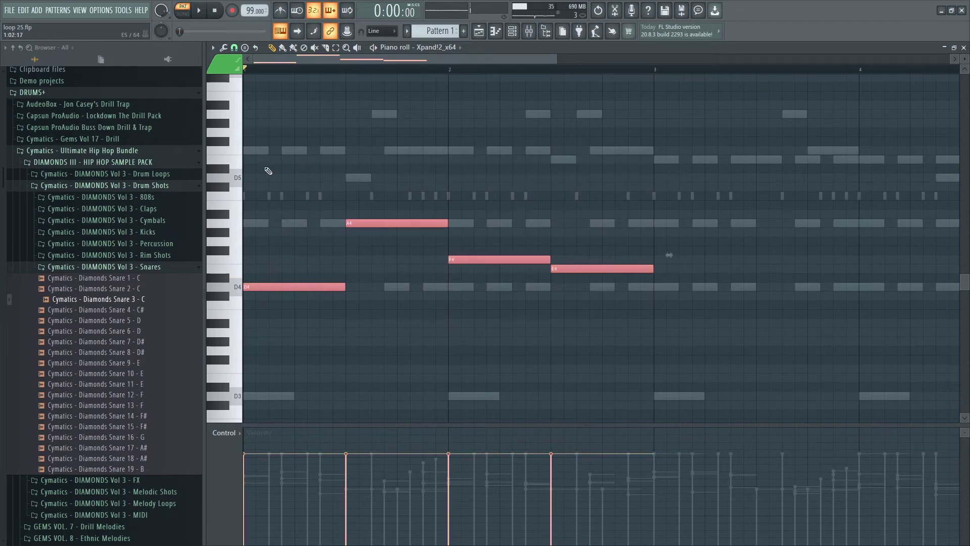
left_click_drag(268, 287, 670, 286)
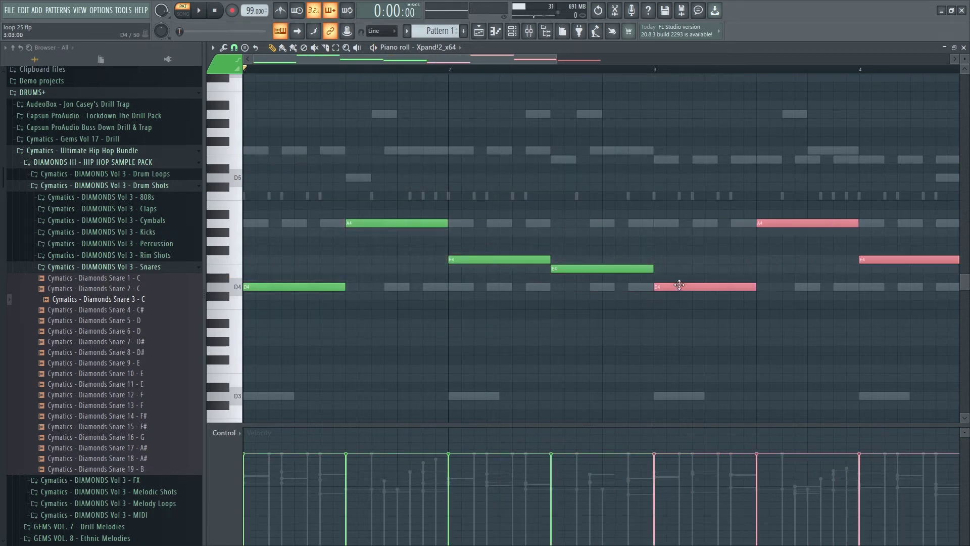
scroll(574, 78, "down", 4)
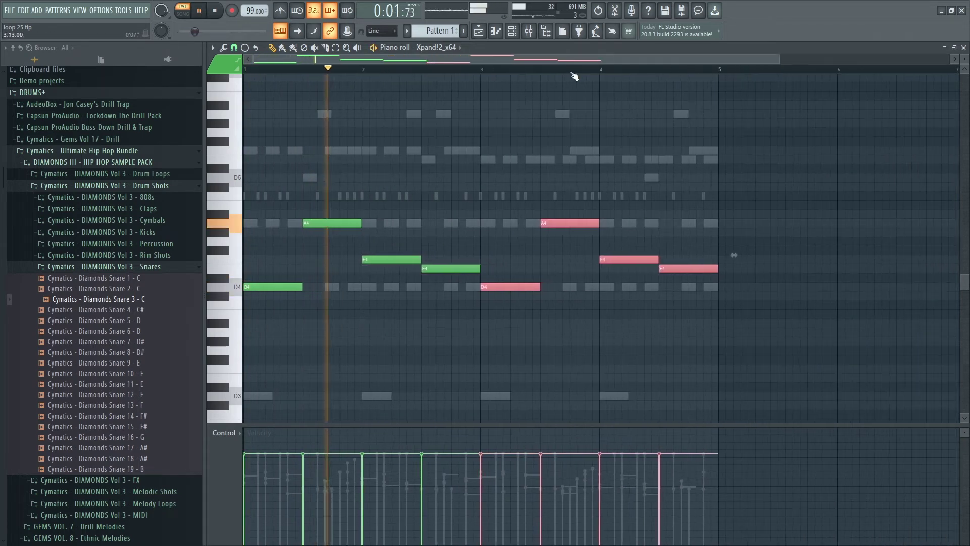
key("space")
Transpose all the organ notes up one octave.
key("ctrl+a")
key("ctrl+Up")
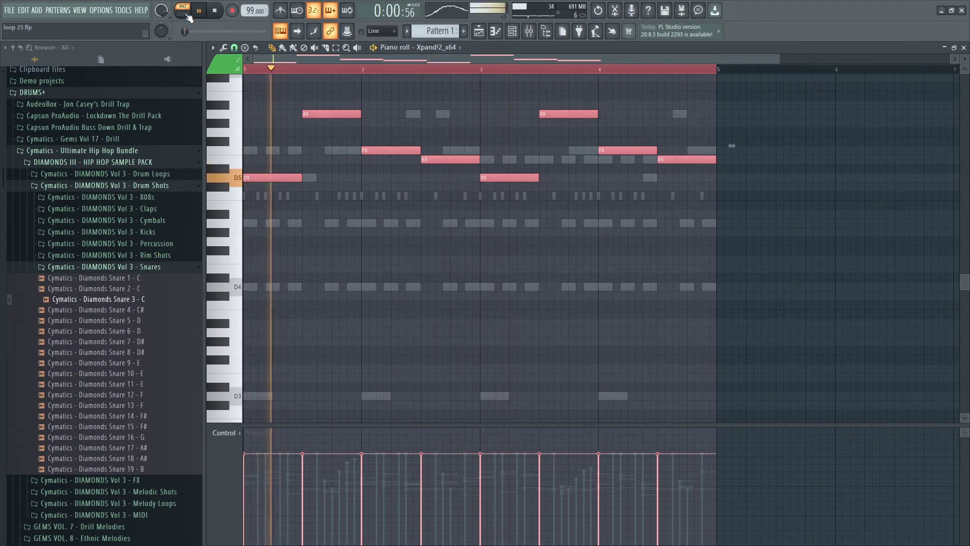
Lock the active/mute state of the Piano V2 and Jup-8 V3 channels in the channel rack.
key("F7")
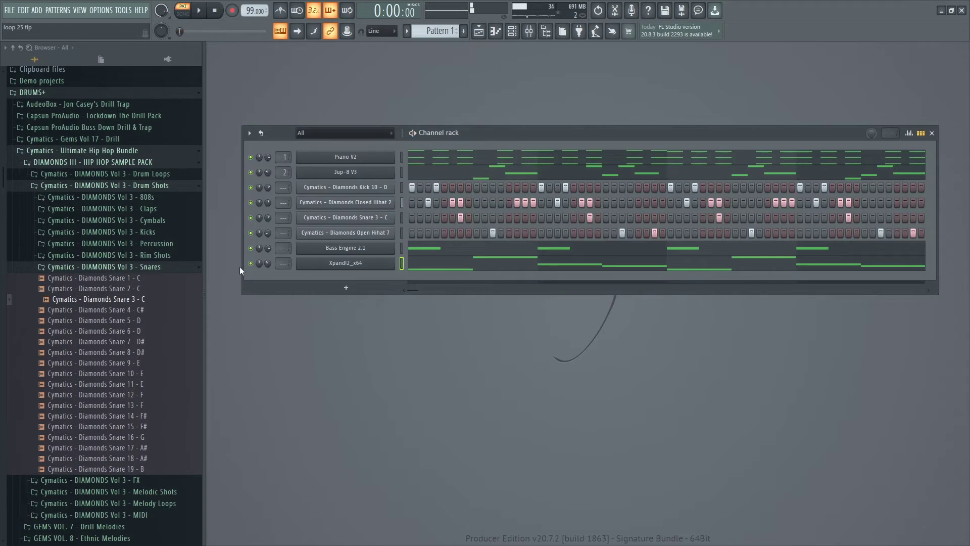
right_click(251, 158)
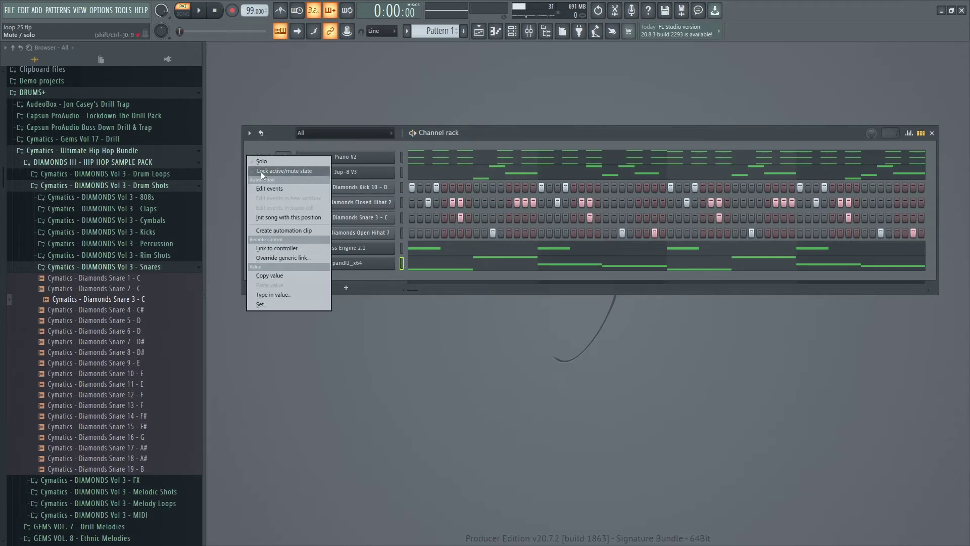
left_click(261, 171)
right_click(251, 172)
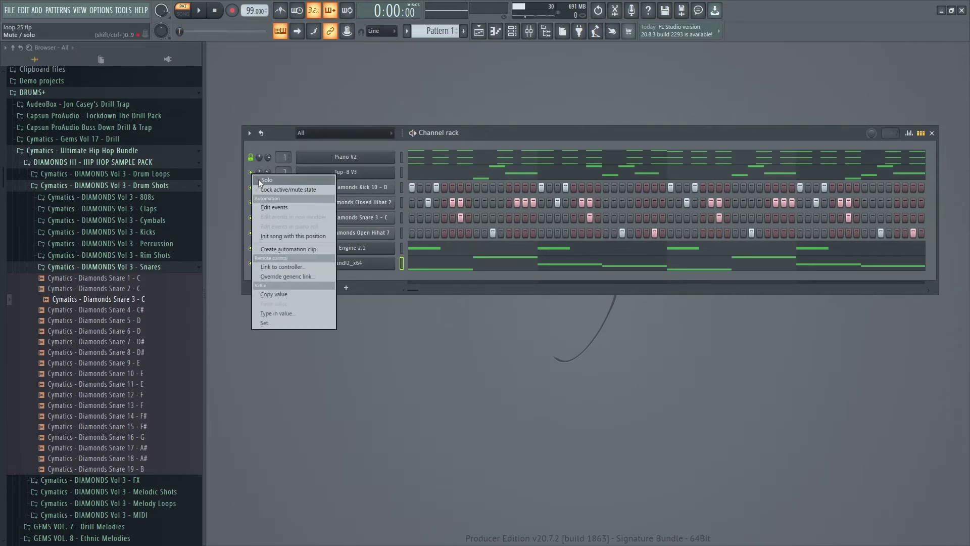
left_click(276, 189)
Solo the Xpand!2_x64 channel, start playback and reopen its piano roll.
right_click(251, 264)
key("Escape")
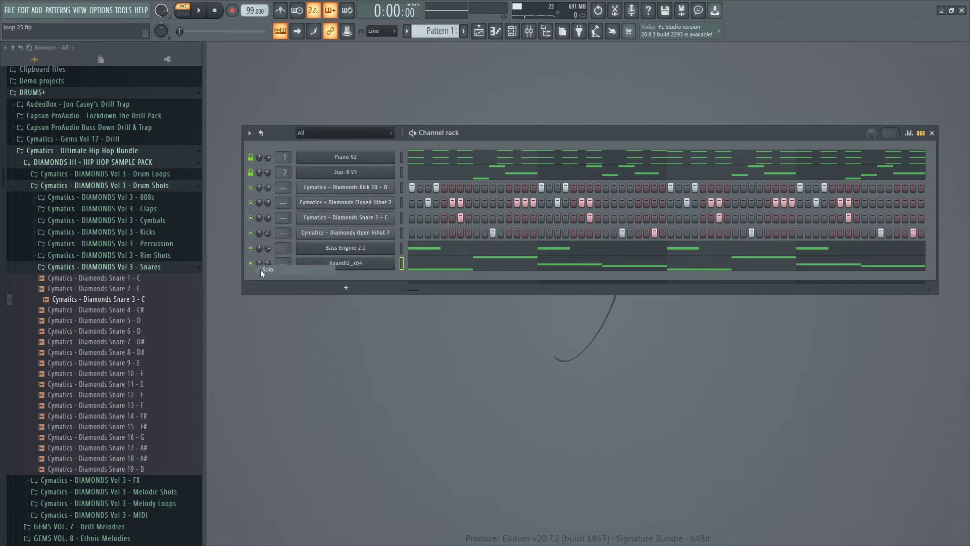
key("space")
right_click(337, 263)
left_click(415, 263)
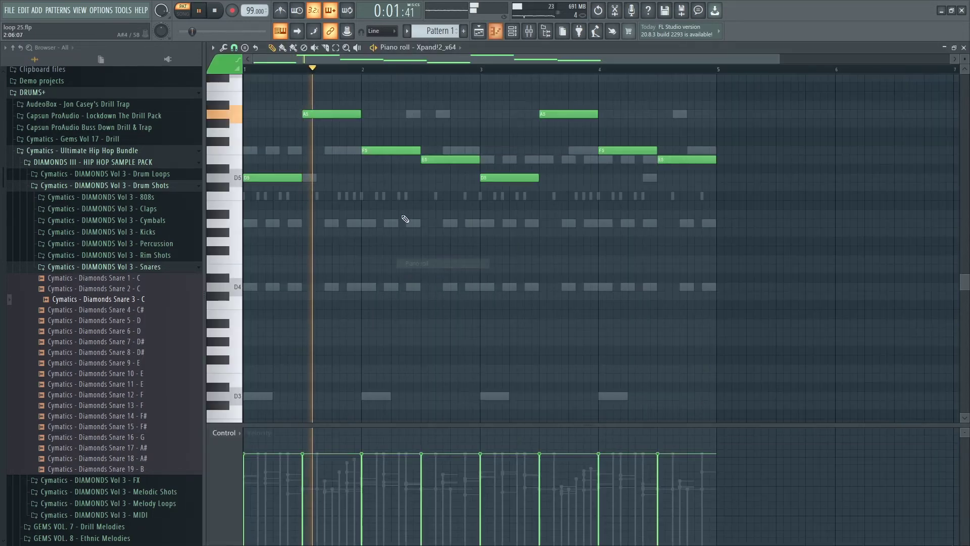
Try the first organ note of bar 3 at F5 and then at C#5, listening to each pitch.
scroll(405, 219, "up", 2)
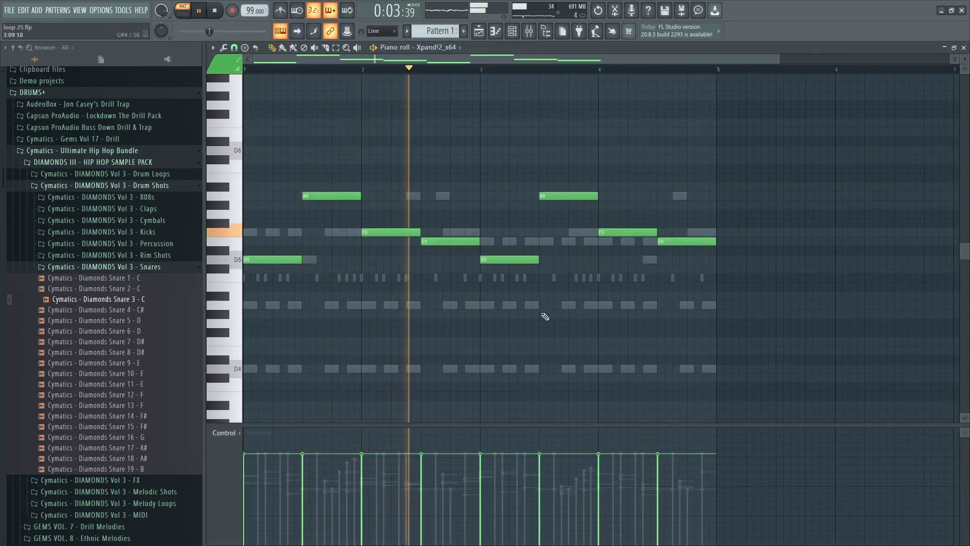
key("space")
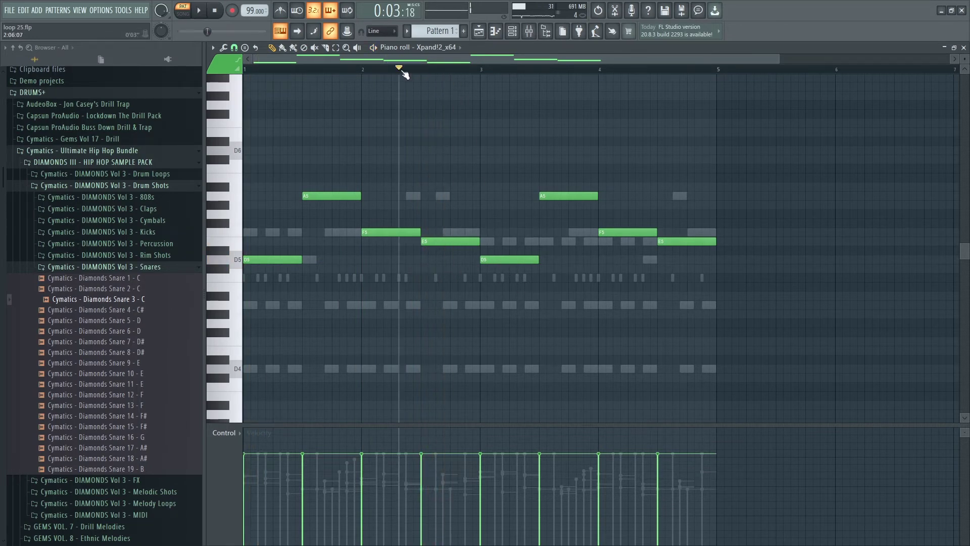
key("space")
key("space")
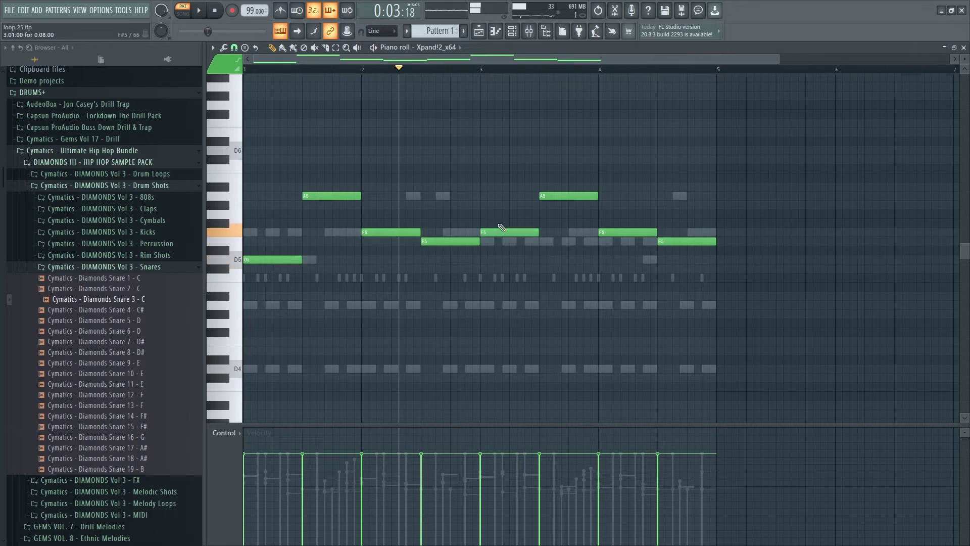
key("space")
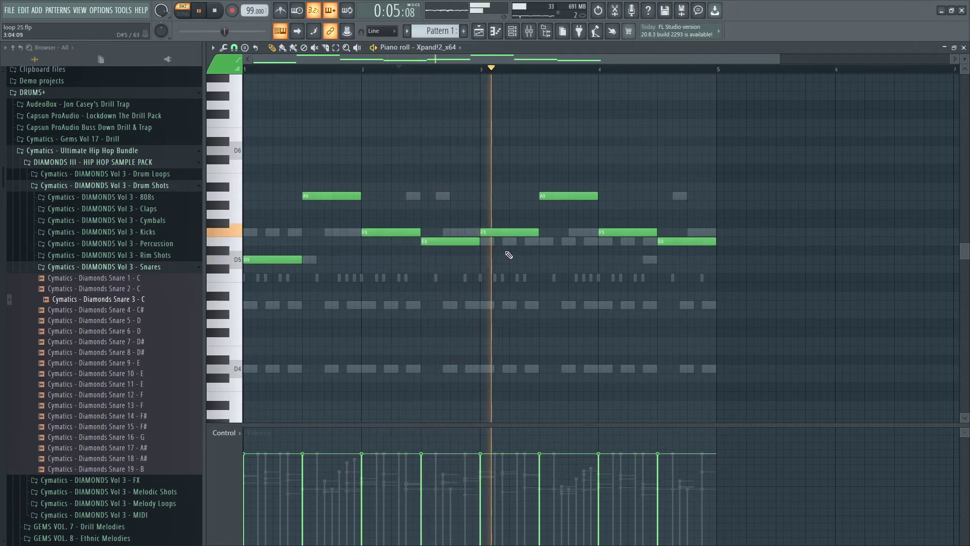
key("space")
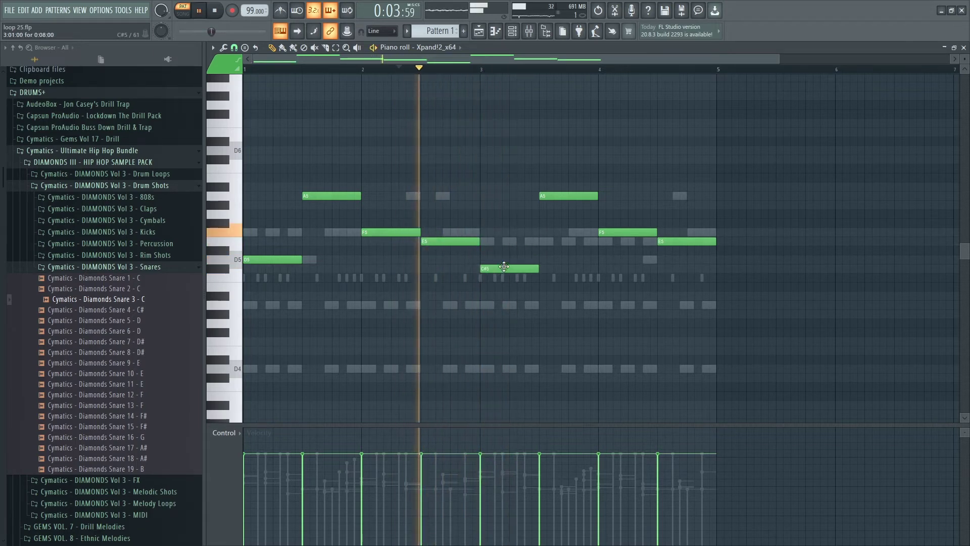
key("space")
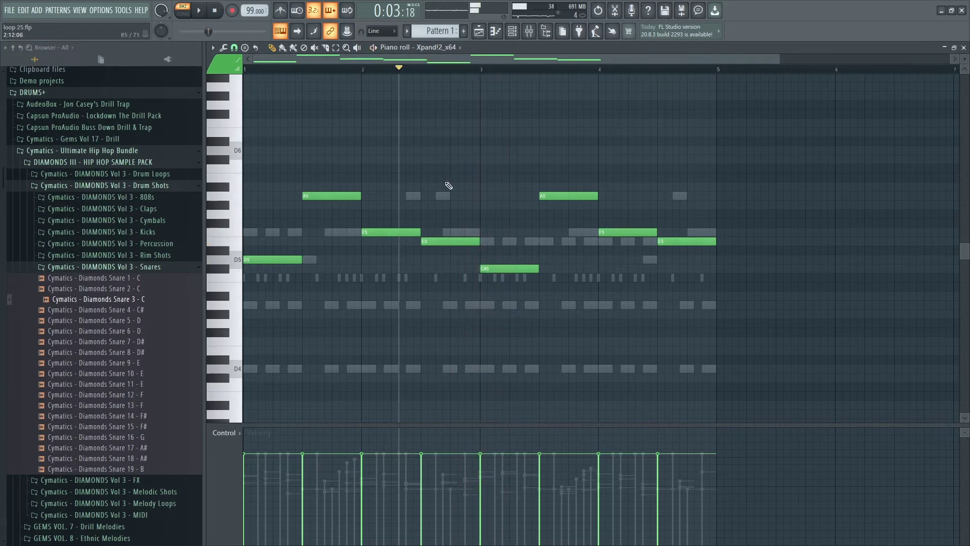
Reopen the Xpand!2_x64 piano roll and try bar 3's first note at G5 and F#5 while playing the pattern.
key("F7")
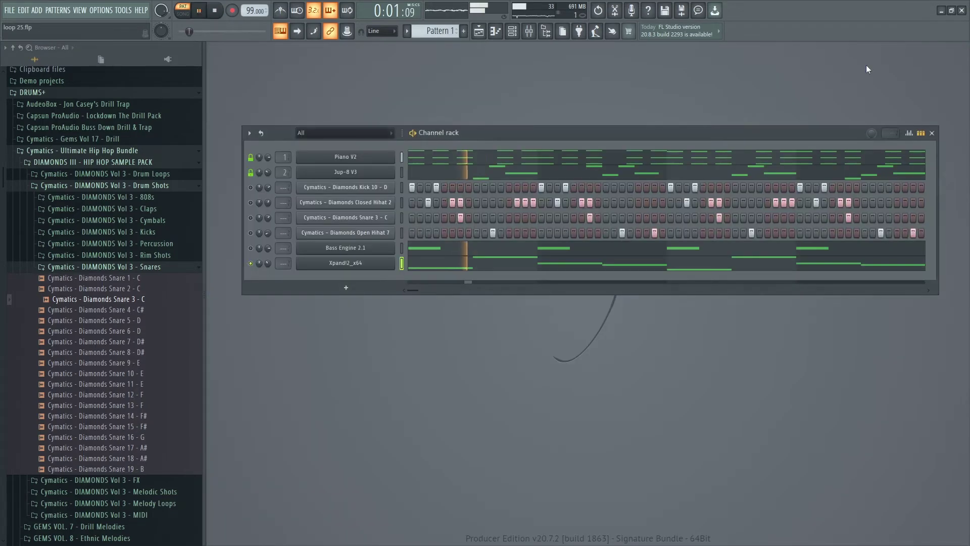
right_click(399, 267)
left_click(411, 258)
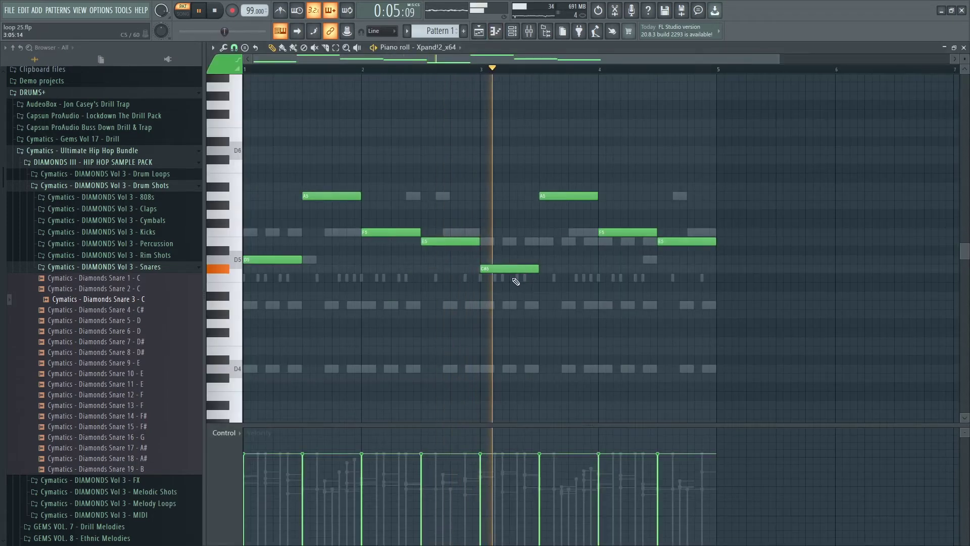
key("space")
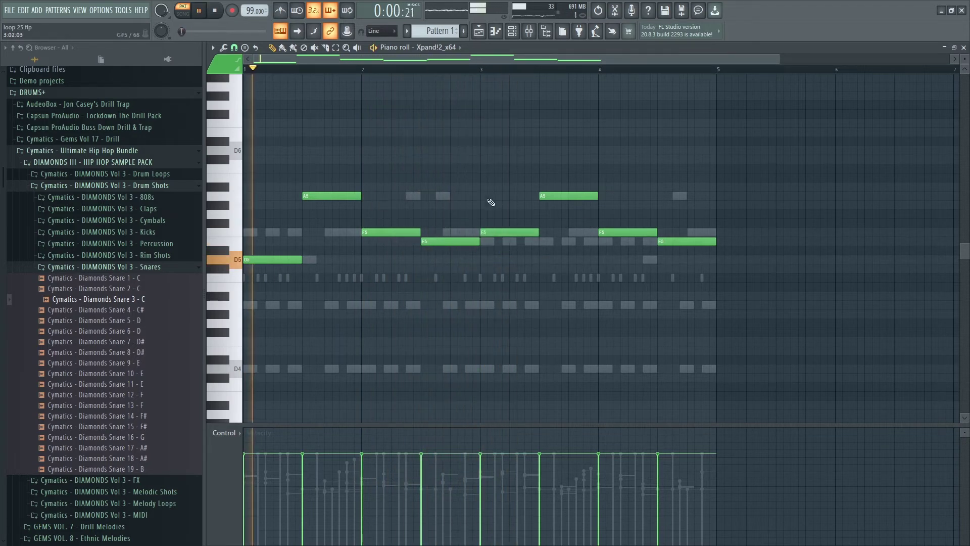
left_click_drag(499, 236, 500, 203)
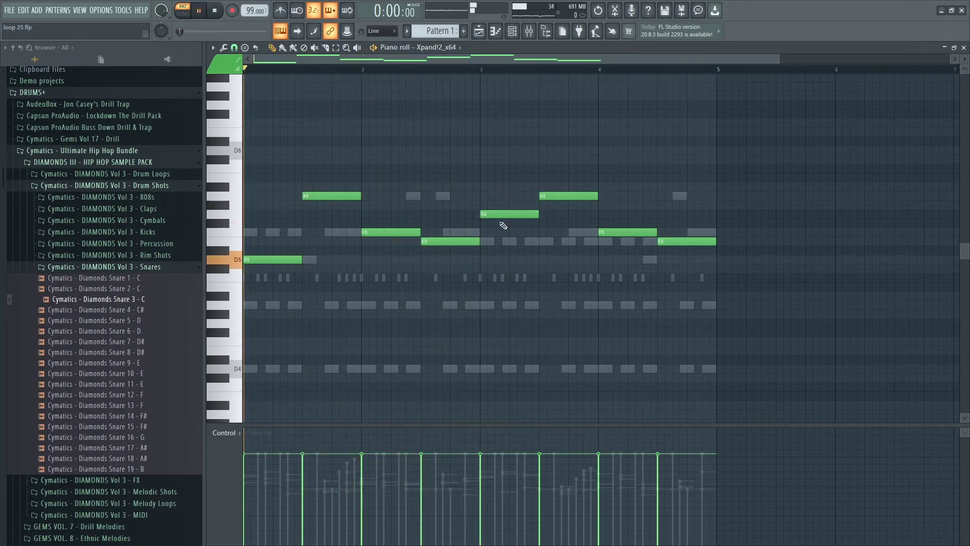
key("space")
left_click_drag(499, 216, 500, 227)
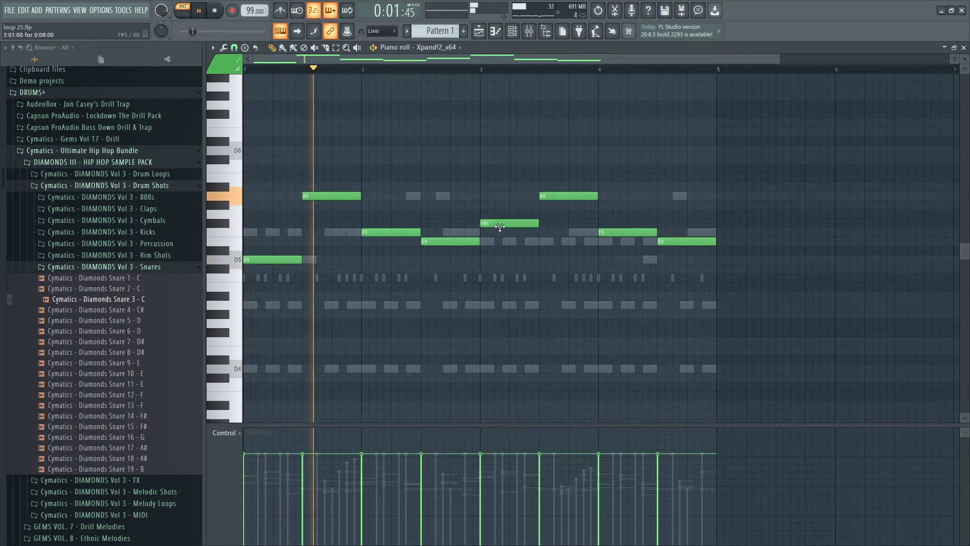
Transpose all the organ notes down one octave, deselect them and play the pattern.
key("ctrl+a")
key("ctrl+Down")
key("space")
key("space")
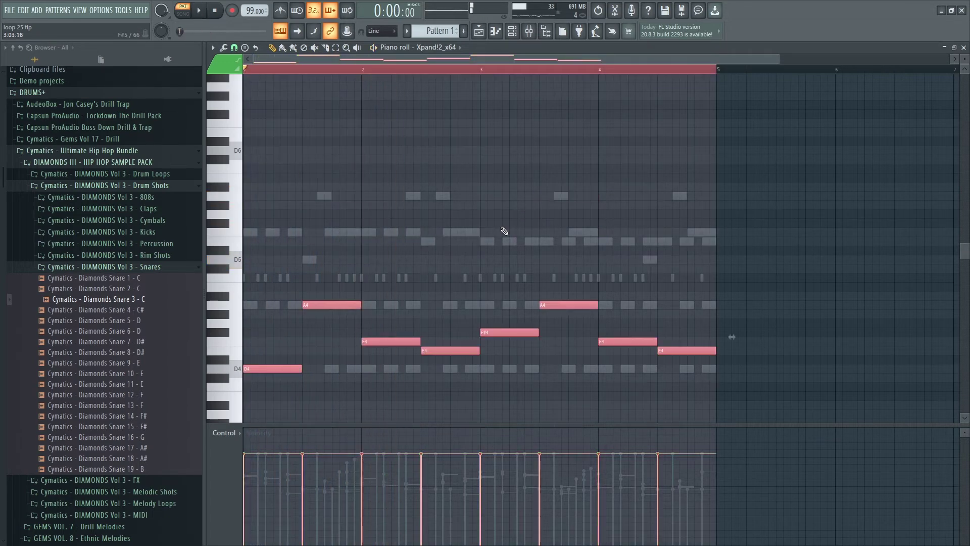
scroll(503, 232, "down", 2)
key("ctrl+d")
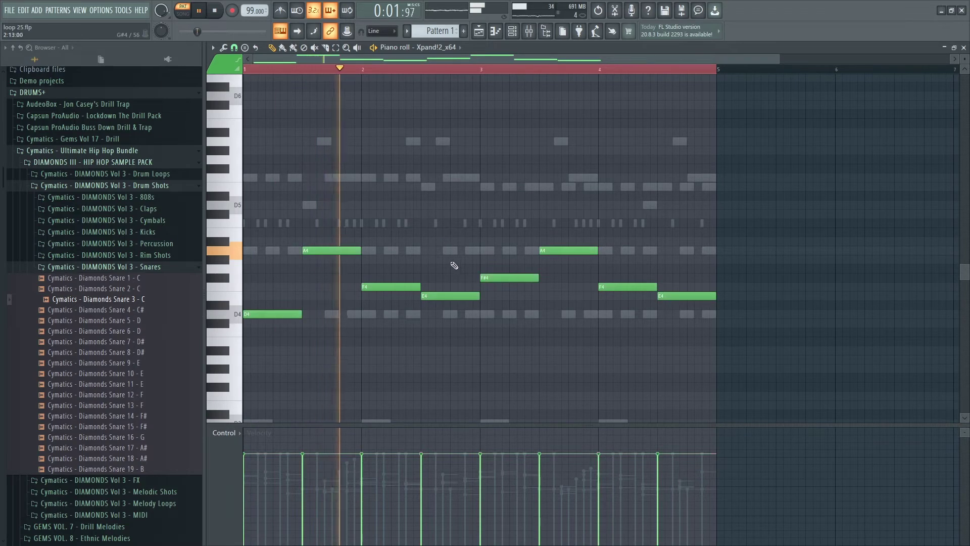
Lower bar 2's second organ note to D4 and bar 3's first note to E4.
scroll(455, 263, "down", 3)
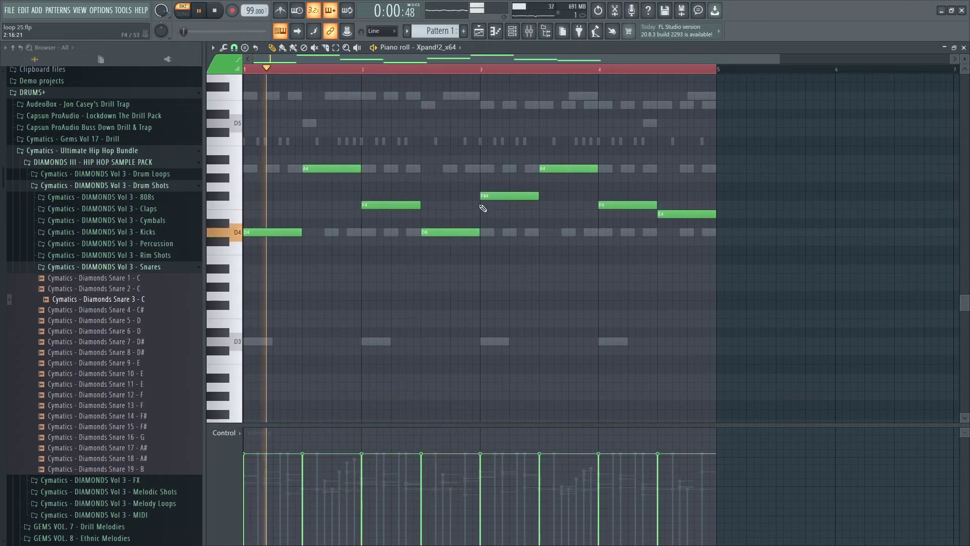
left_click_drag(493, 196, 494, 207)
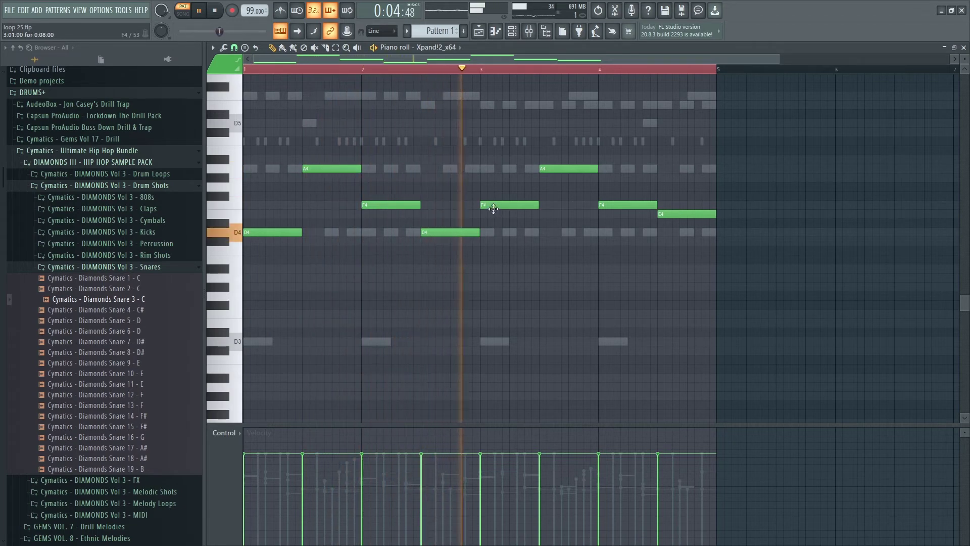
left_click_drag(494, 208, 495, 214)
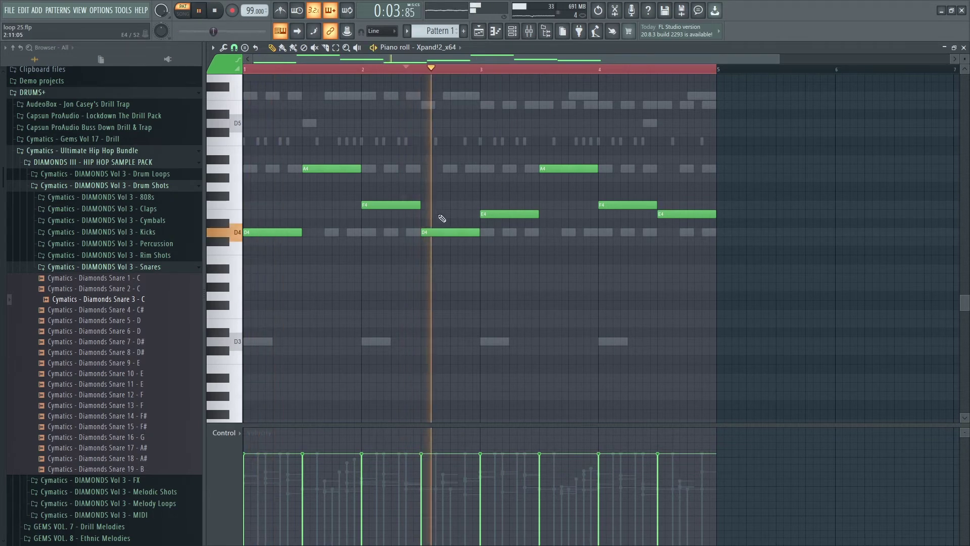
Raise the second organ note of bar 2 to E4 and play from that passage.
key("space")
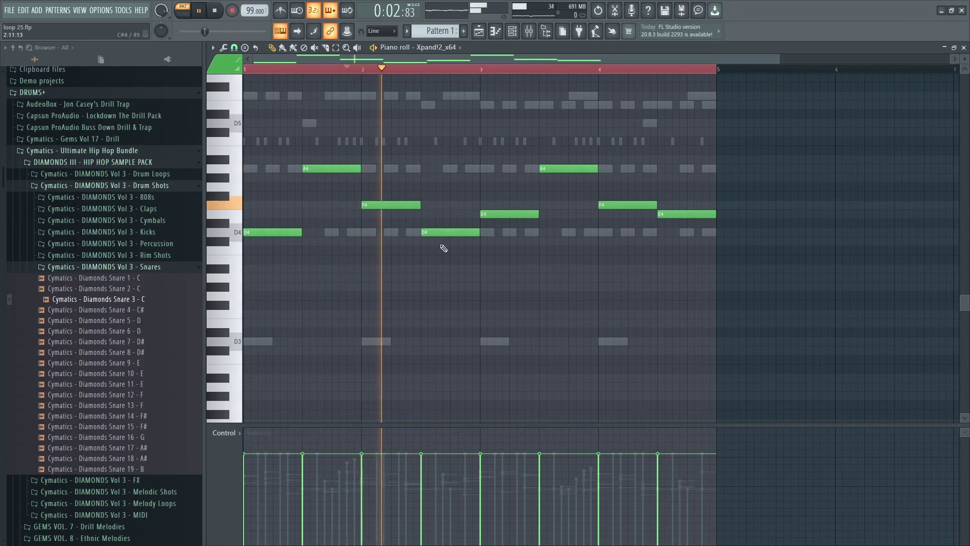
key("space")
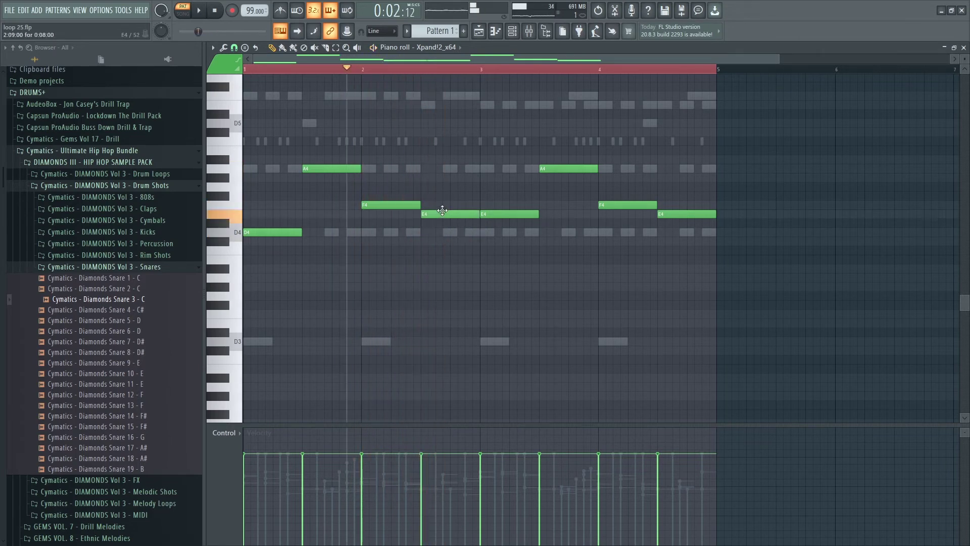
key("space")
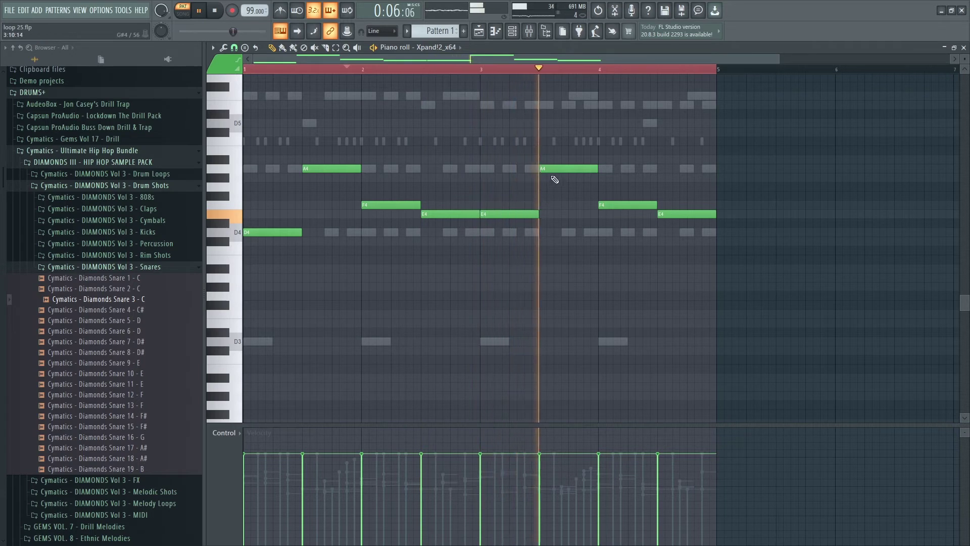
Try bar 3's second organ note at G#4 and F4, then return it to A4.
key("space")
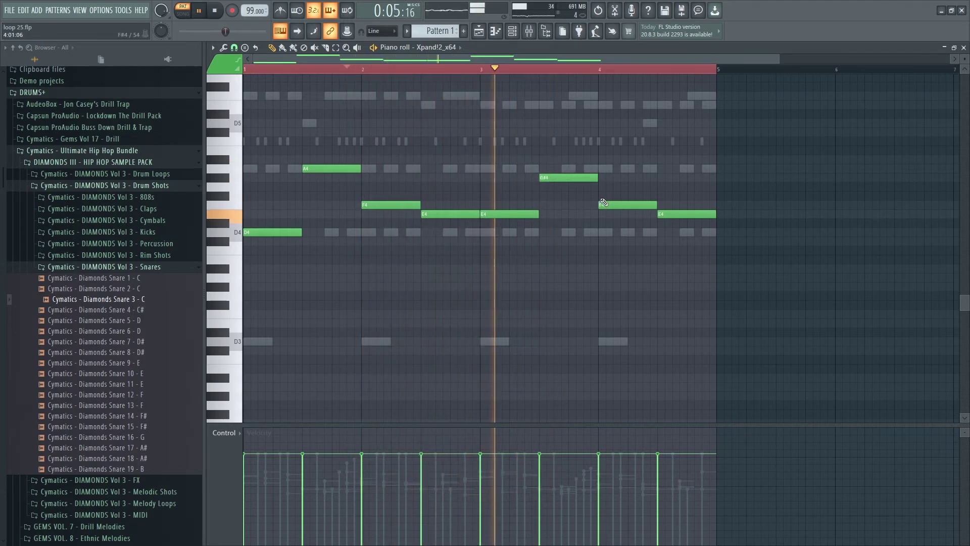
key("space")
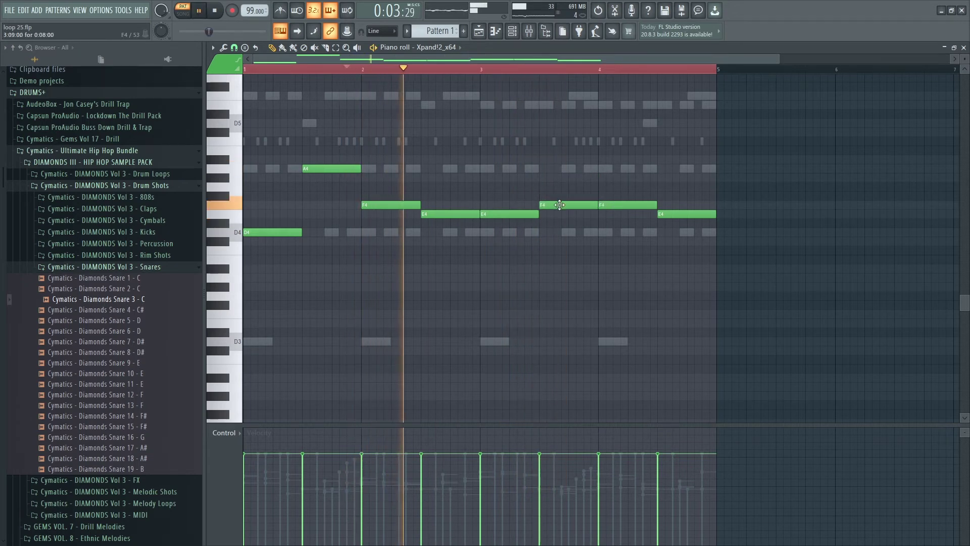
left_click_drag(562, 209, 566, 168)
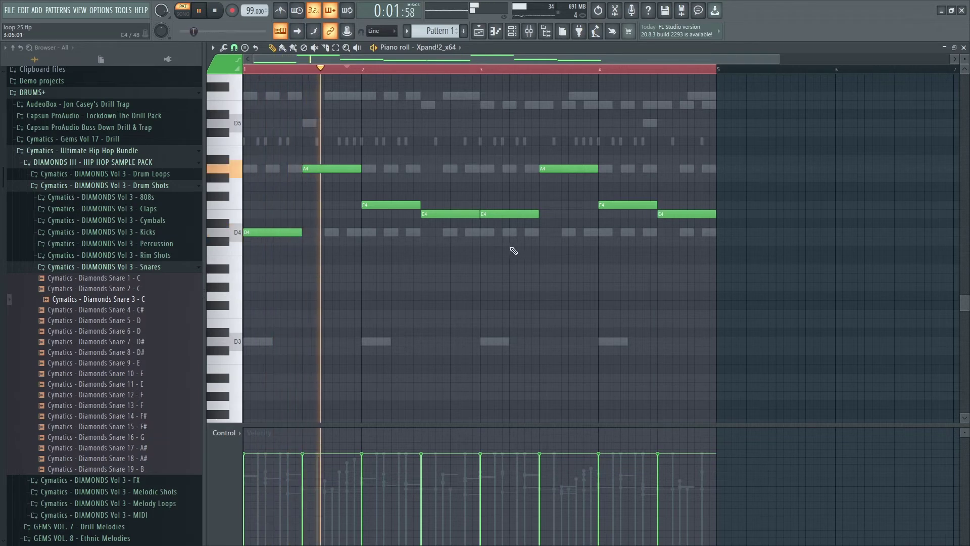
Lower the last organ note of bar 4 to D4.
left_click_drag(677, 213, 677, 232)
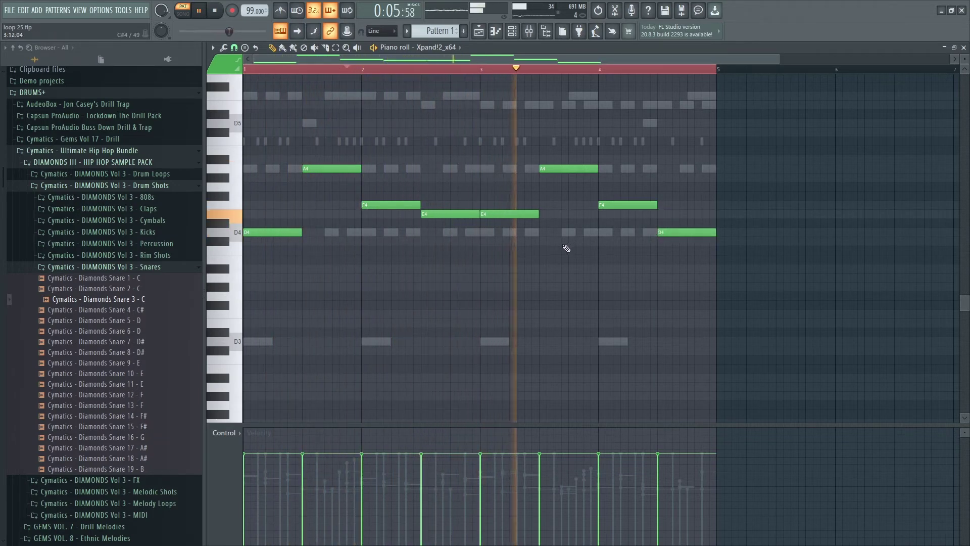
Try bar 3's second organ note at F4 and G#4 and bar 4's first note at G#4, returning the latter to F4.
key("space")
left_click_drag(560, 170, 558, 206)
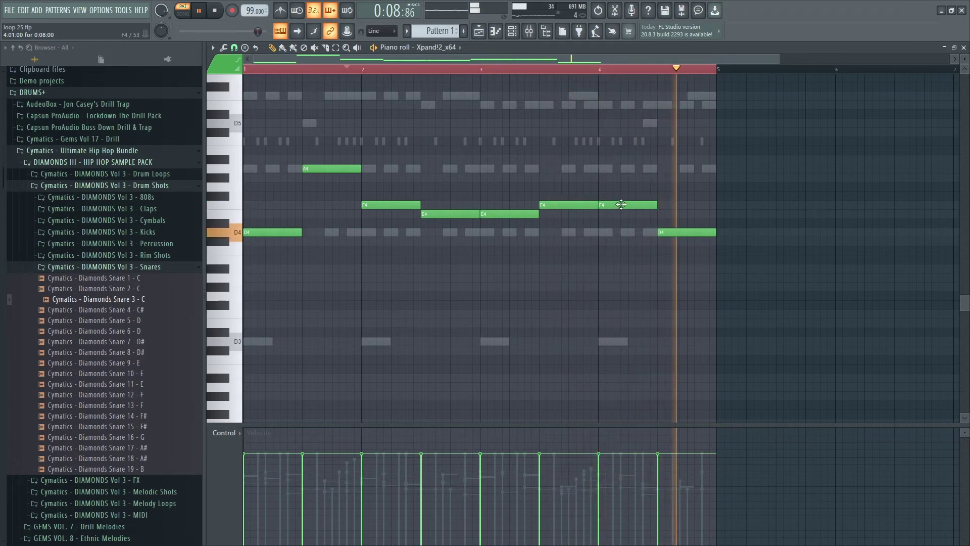
left_click_drag(624, 208, 607, 181)
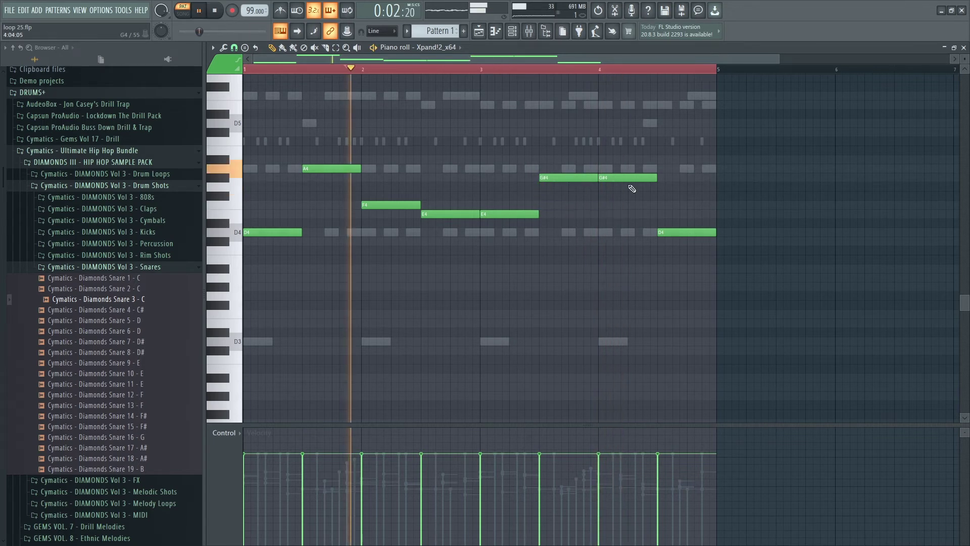
left_click_drag(629, 178, 630, 205)
Replay from bar 3, try its second organ note at A4 and A#4, and settle it on G4.
left_click(477, 72)
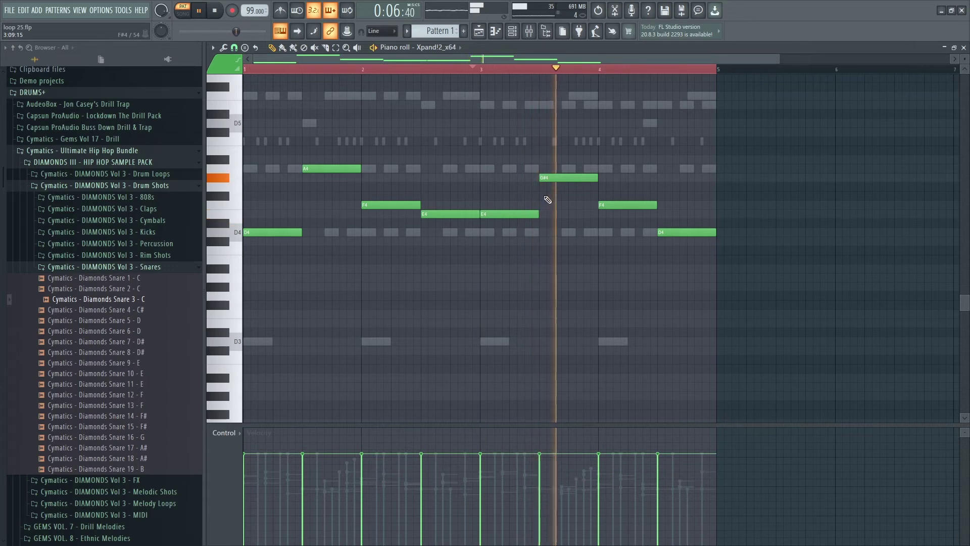
key("space")
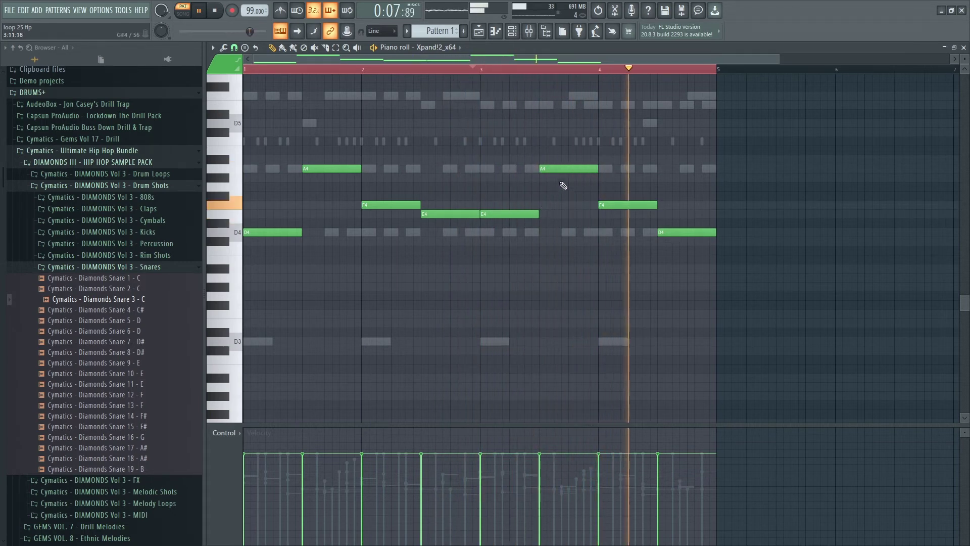
key("space")
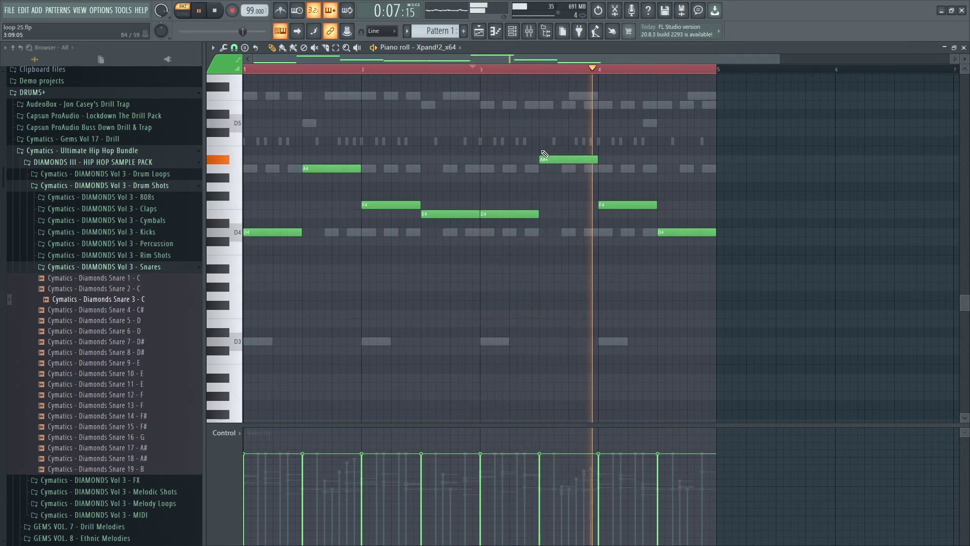
key("space")
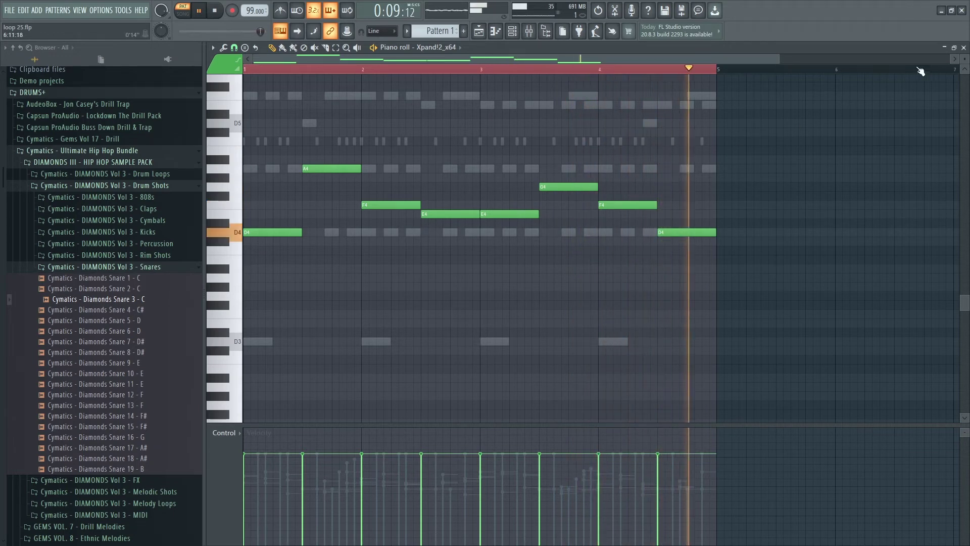
Remove the last two closed hi-hat hits of bar 3 in the channel rack.
key("F7")
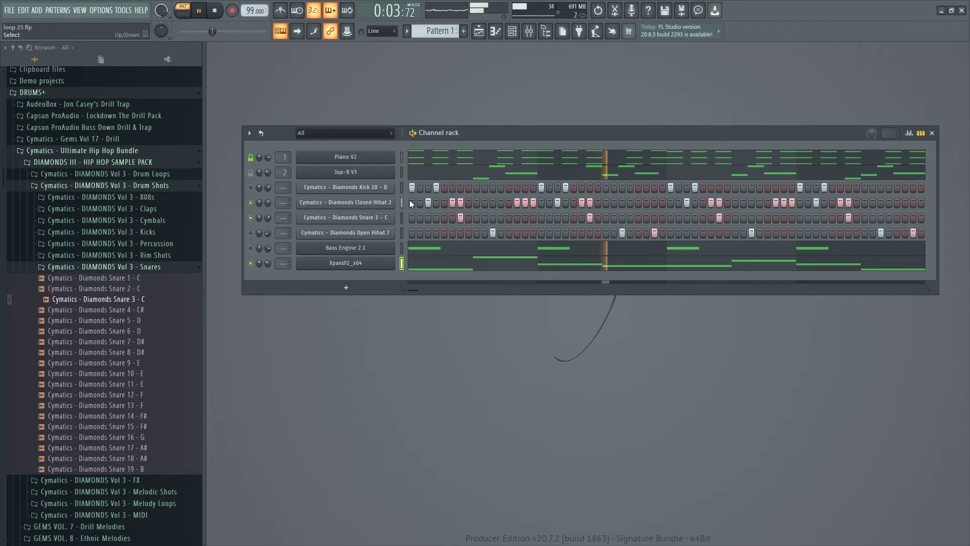
left_click(784, 203)
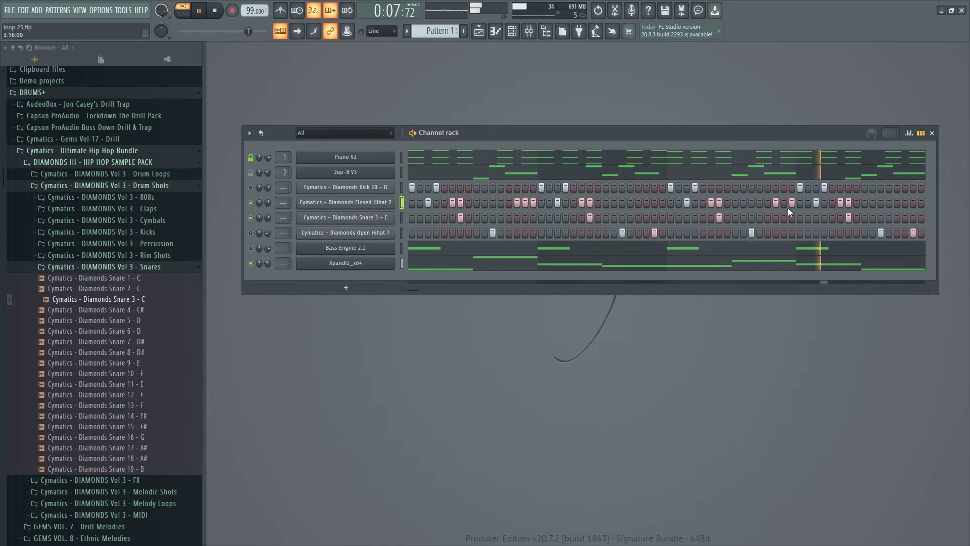
left_click(792, 202)
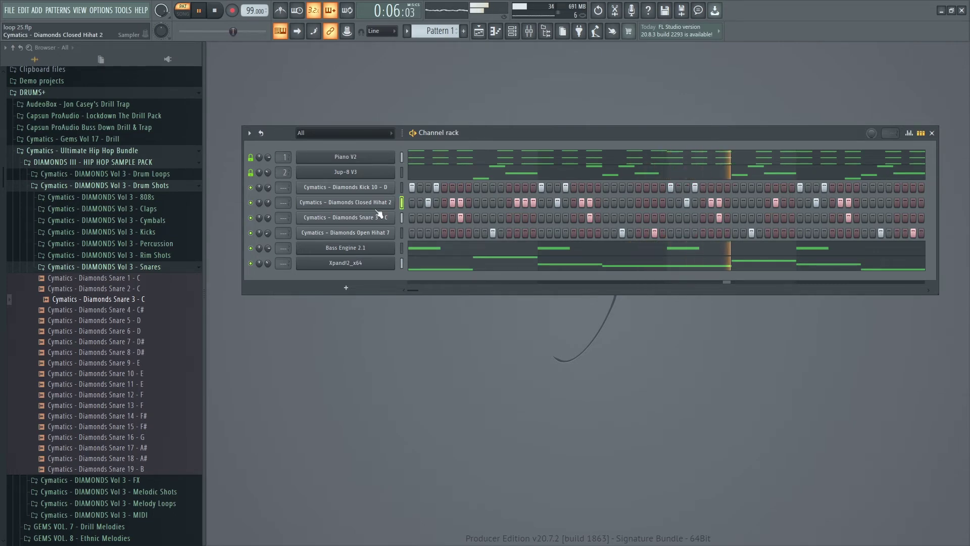
Transpose the whole Xpand!2 organ melody up one octave and return to the channel rack.
right_click(356, 263)
left_click(400, 263)
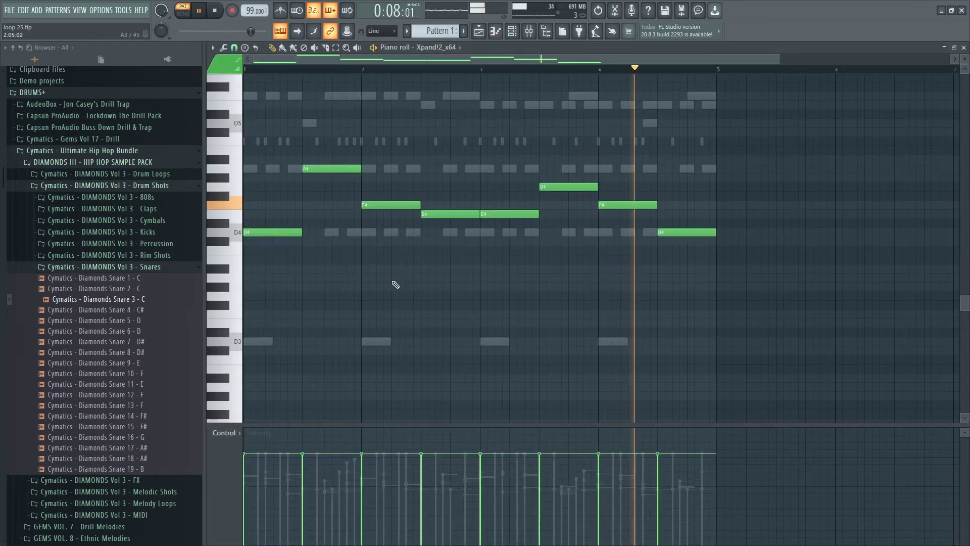
key("ctrl+a")
key("ctrl+Up")
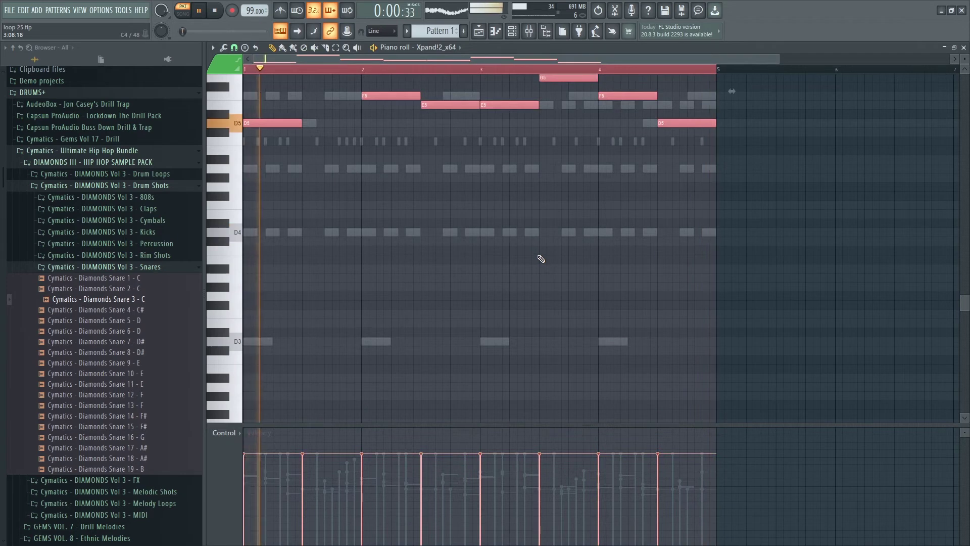
scroll(541, 259, "up", 6)
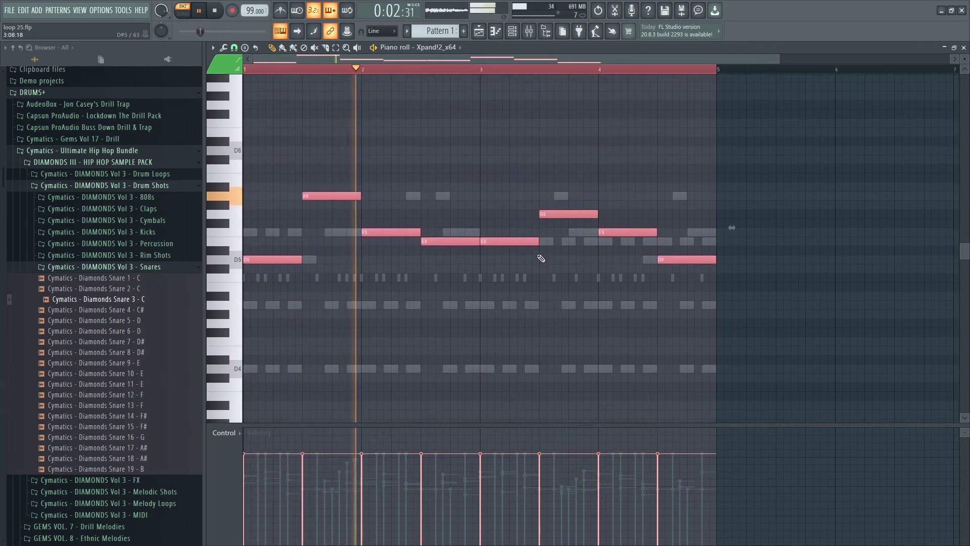
left_click(963, 47)
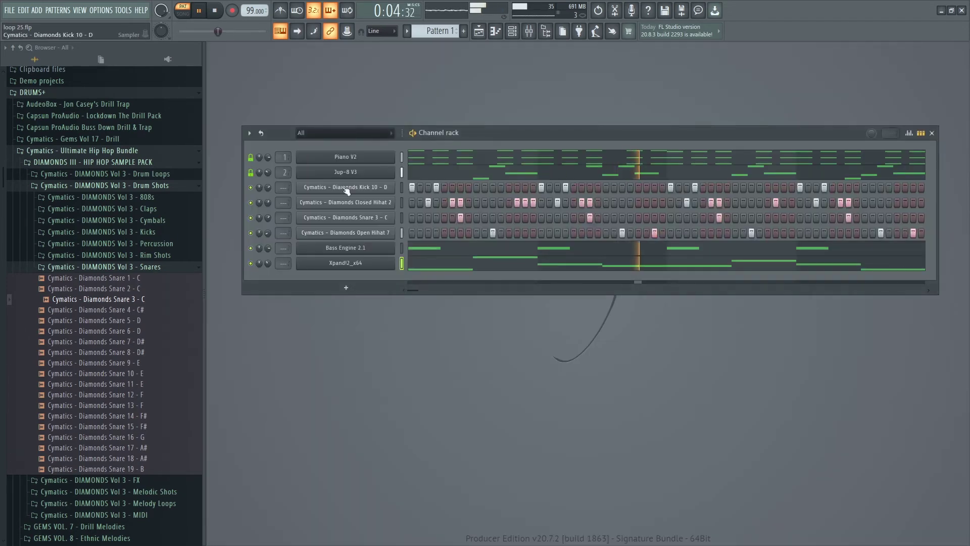
Check the transposed melody in the piano roll, then set the Xpand!2 channel volume to about 59% and move the channel rack higher.
right_click(354, 270)
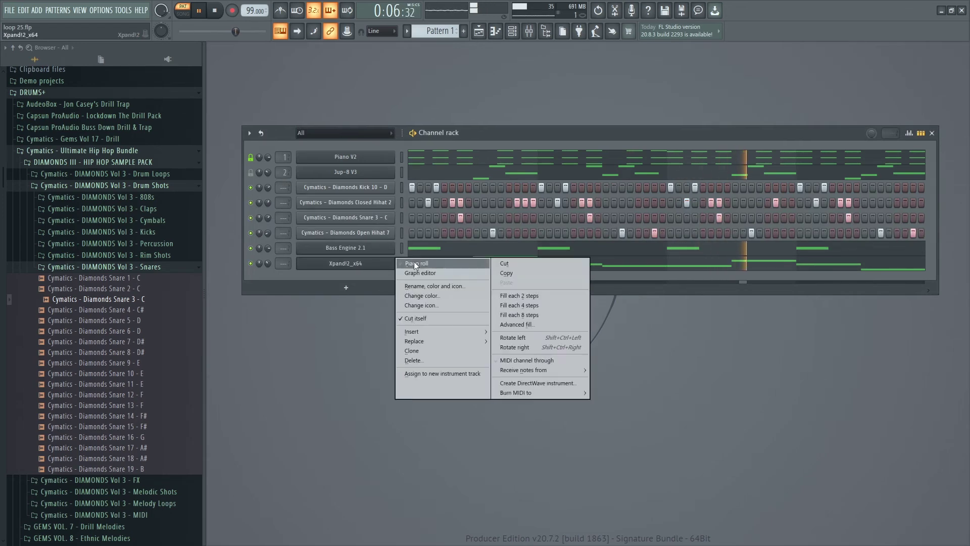
left_click(383, 263)
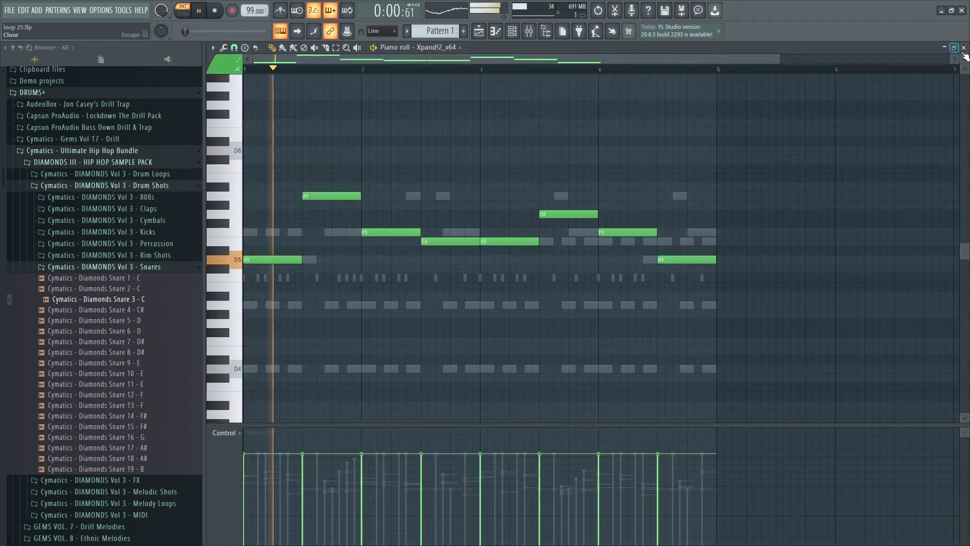
key("F7")
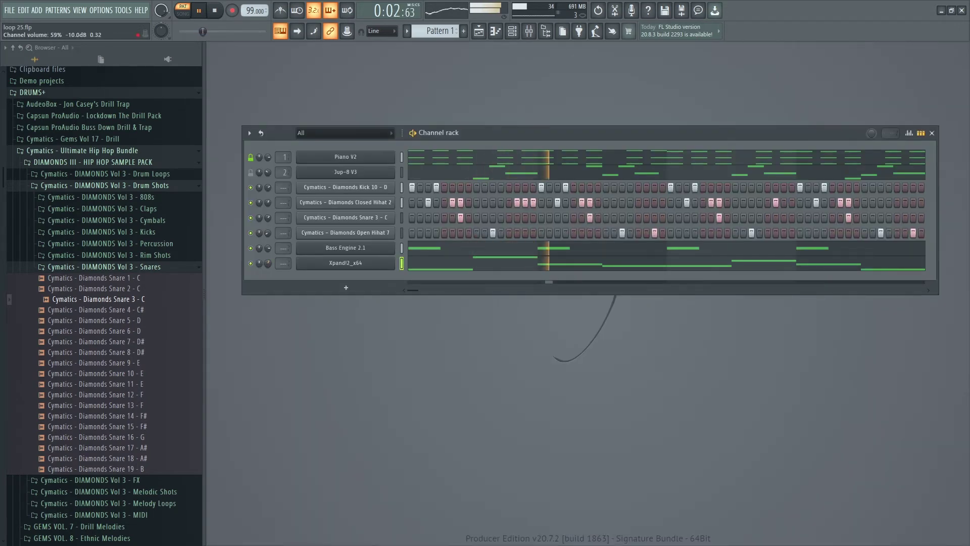
left_click_drag(267, 262, 267, 261)
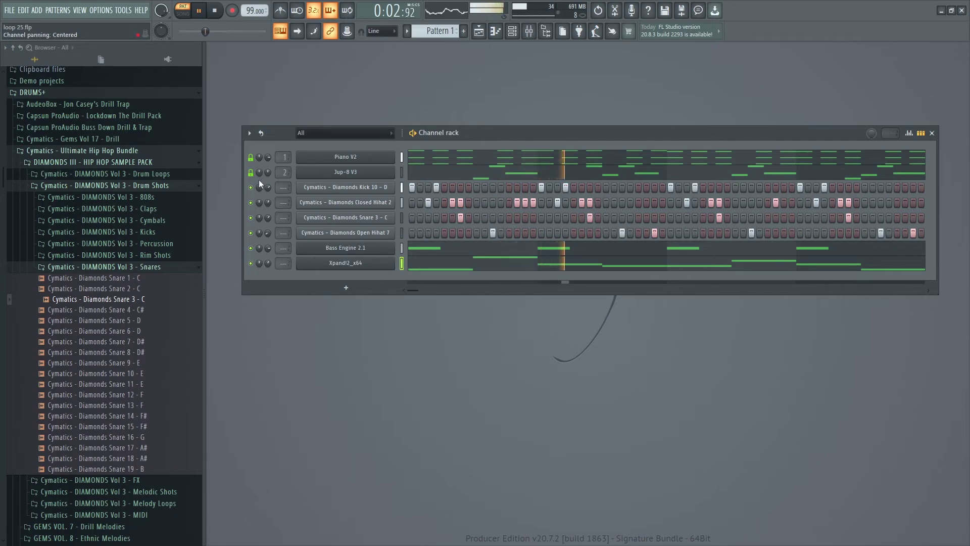
left_click_drag(461, 133, 460, 115)
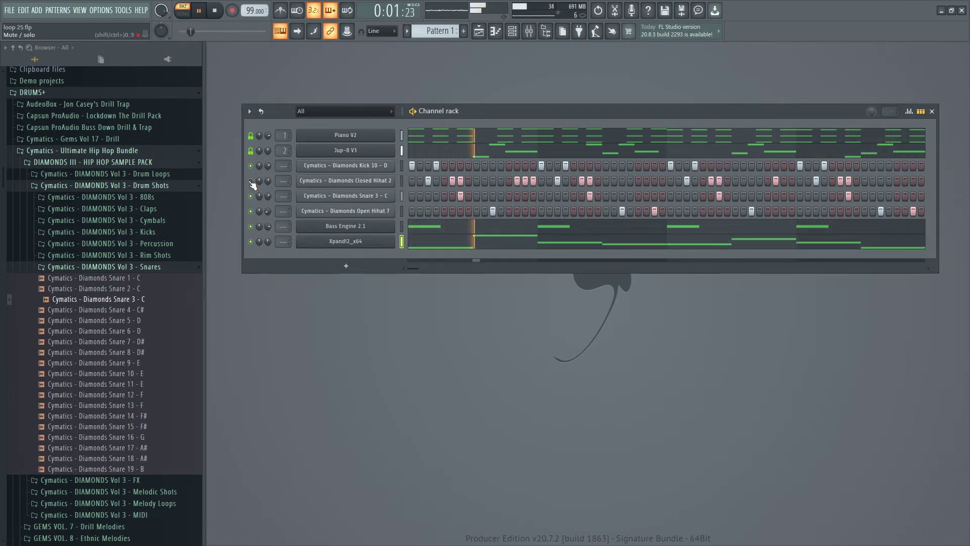
Play the full beat and review the Xpand!2 melody against the other parts in its piano roll.
right_click(397, 238)
left_click(415, 223)
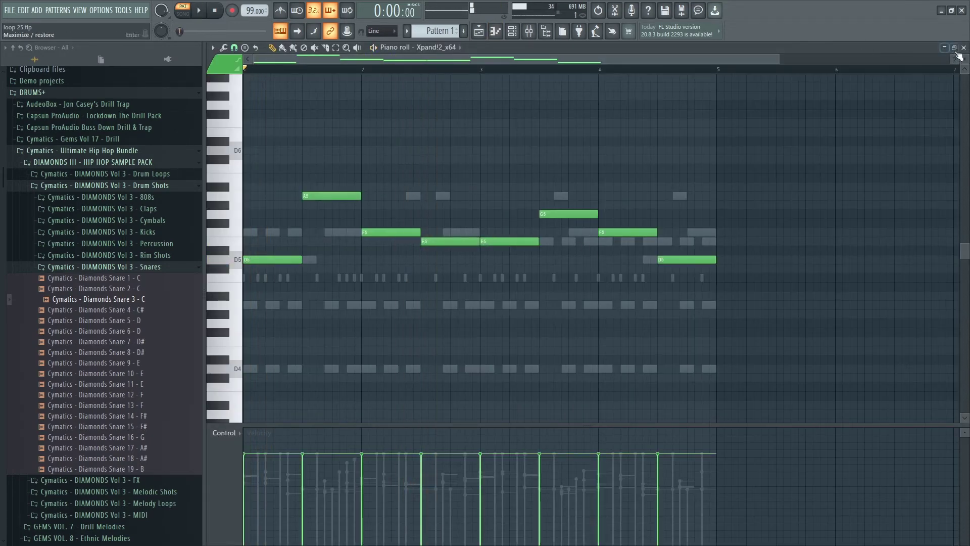
left_click(964, 47)
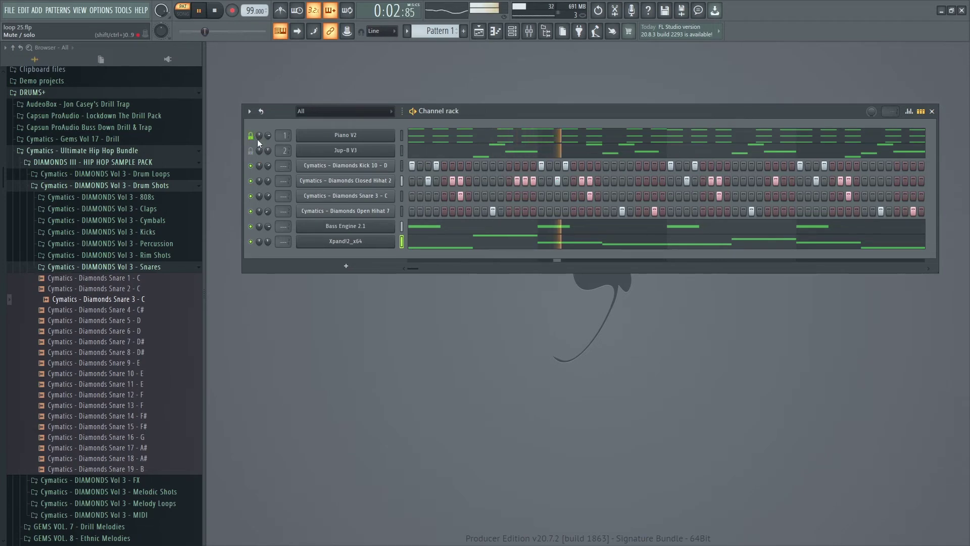
right_click(426, 241)
left_click(426, 241)
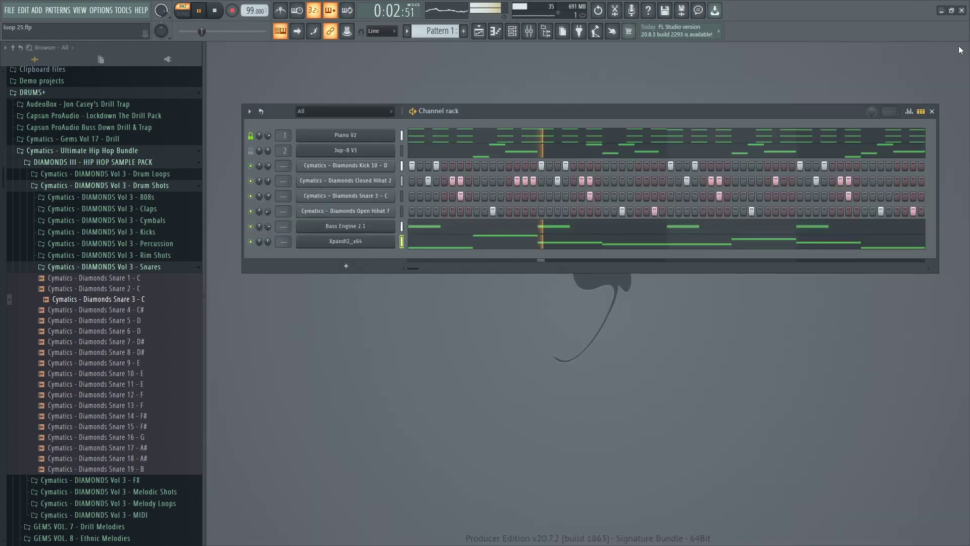
left_click(964, 47)
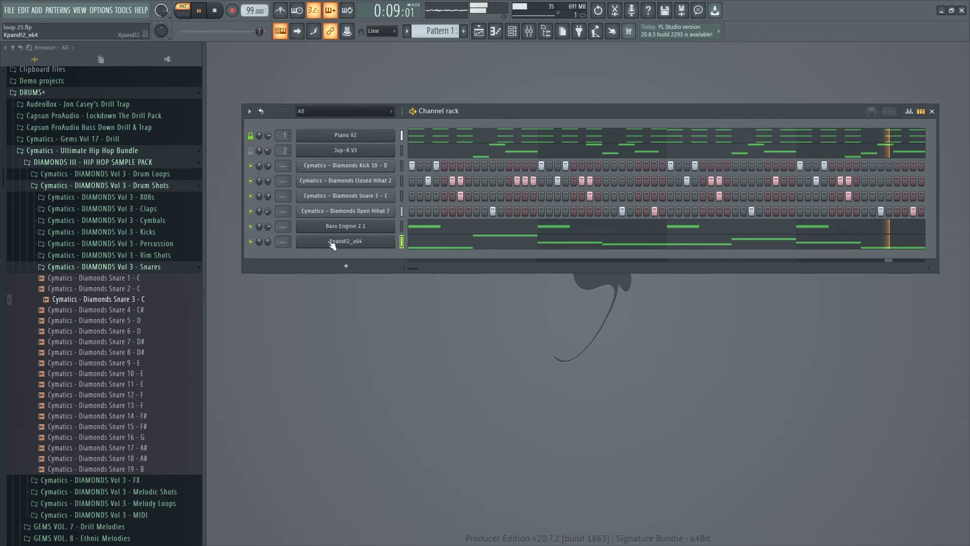
Audition Diamonds Snare 4 and the rimshots, and browse the cymbal folders for an additional drum sound.
left_click(102, 308)
key("space")
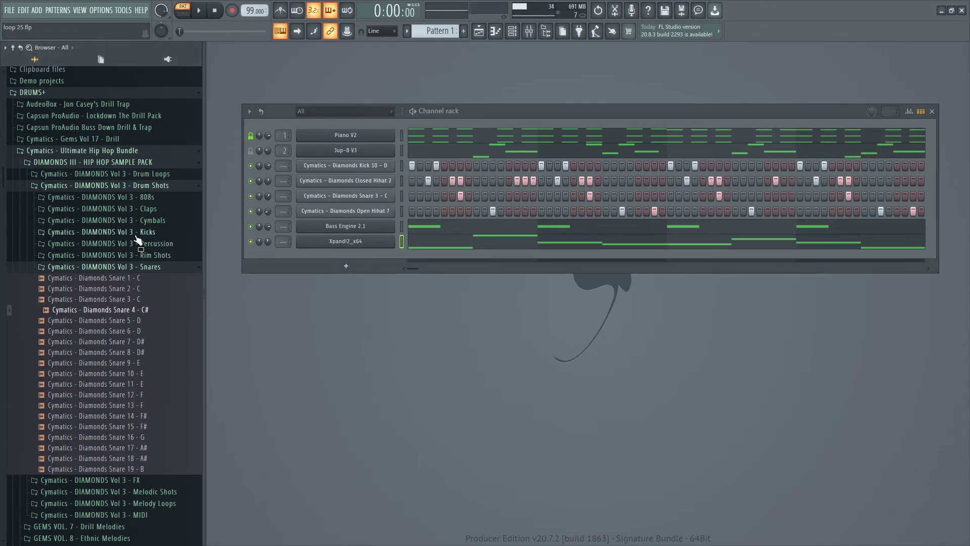
left_click(153, 255)
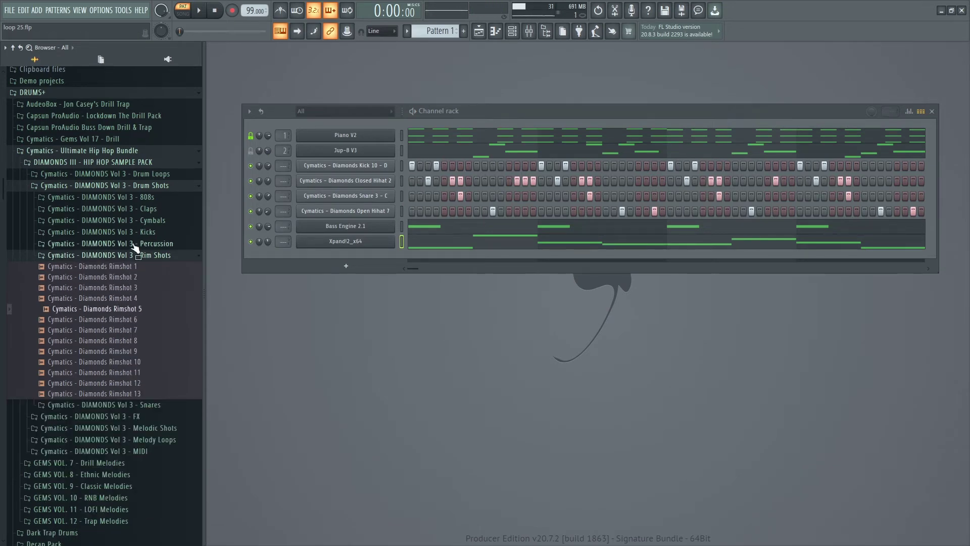
left_click(134, 255)
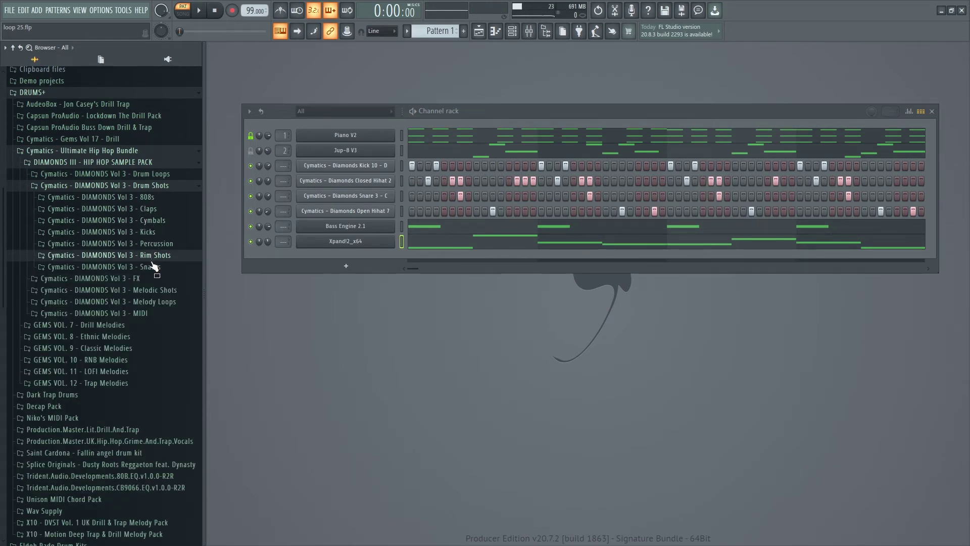
left_click(154, 221)
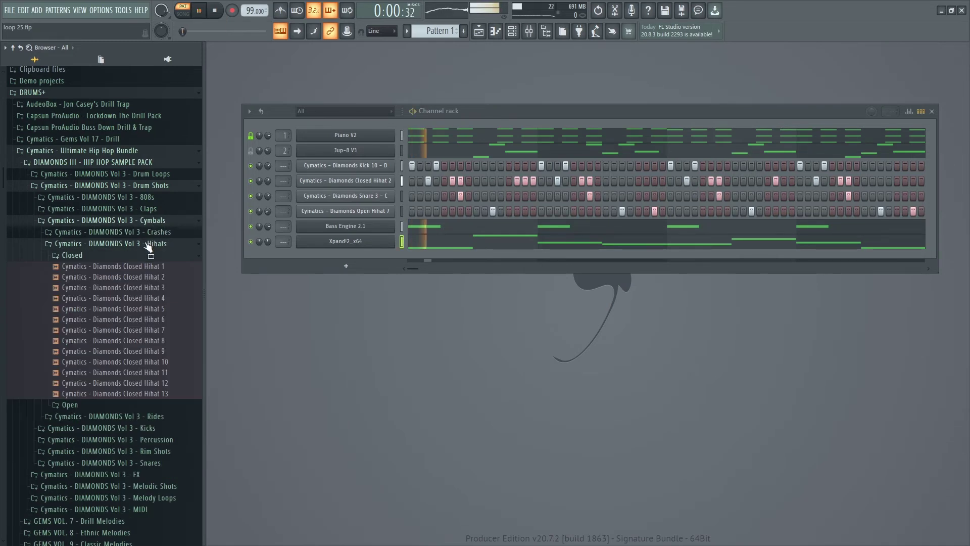
left_click(148, 245)
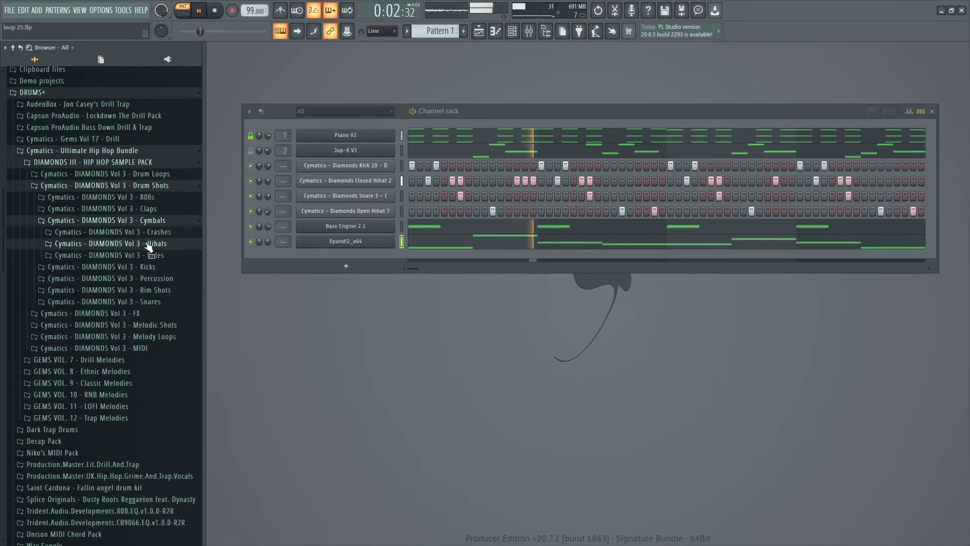
Audition the Cymatics Diamonds percussion samples from Percussion 4 through Percussion 16 over the playing beat.
left_click(146, 281)
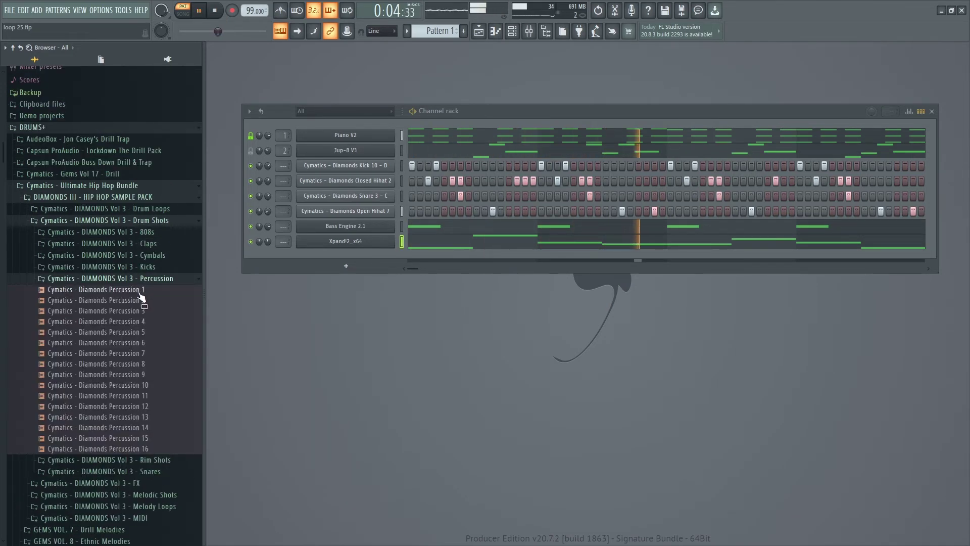
left_click(135, 321)
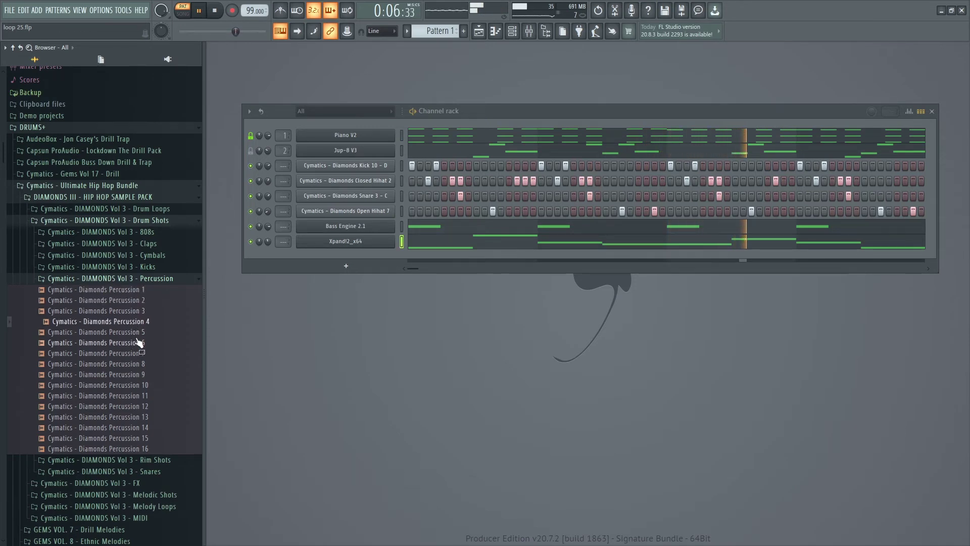
left_click(135, 333)
left_click(139, 344)
left_click(141, 354)
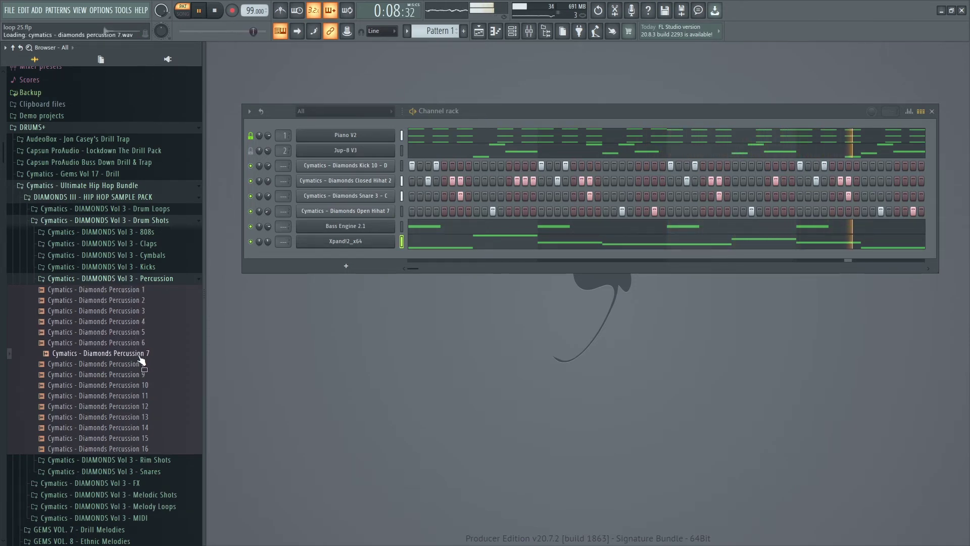
left_click(142, 364)
left_click(143, 374)
key("Up")
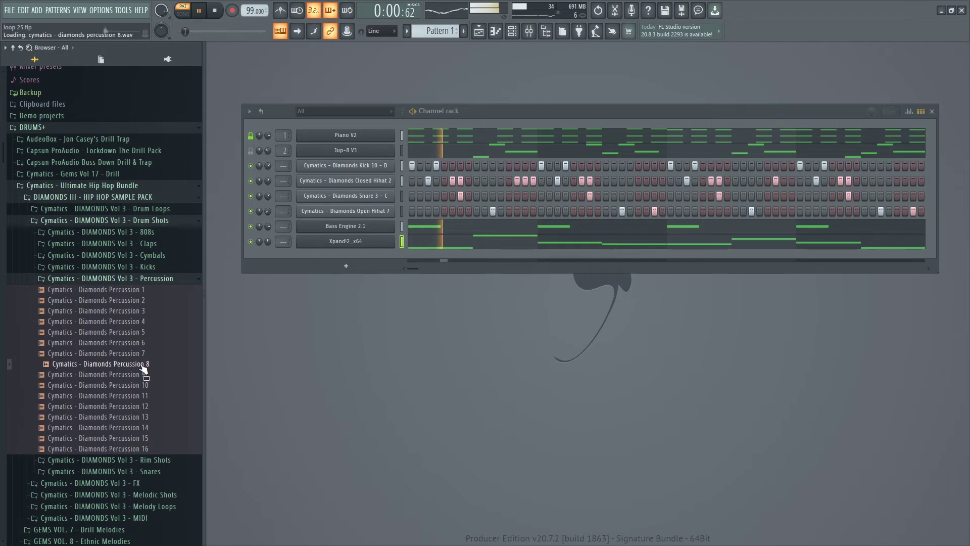
left_click(142, 375)
left_click(141, 385)
left_click(141, 396)
left_click(141, 407)
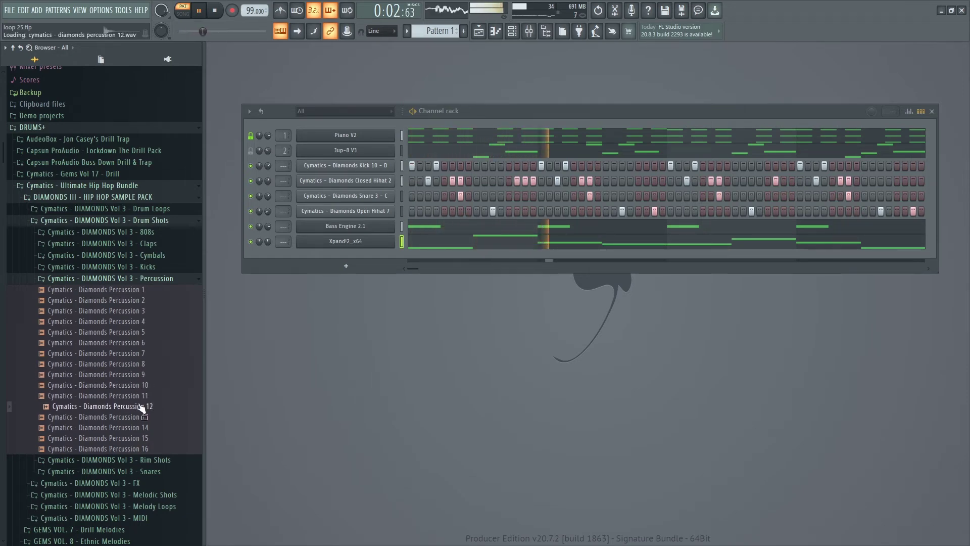
left_click(140, 417)
left_click(141, 428)
left_click(141, 438)
left_click(142, 449)
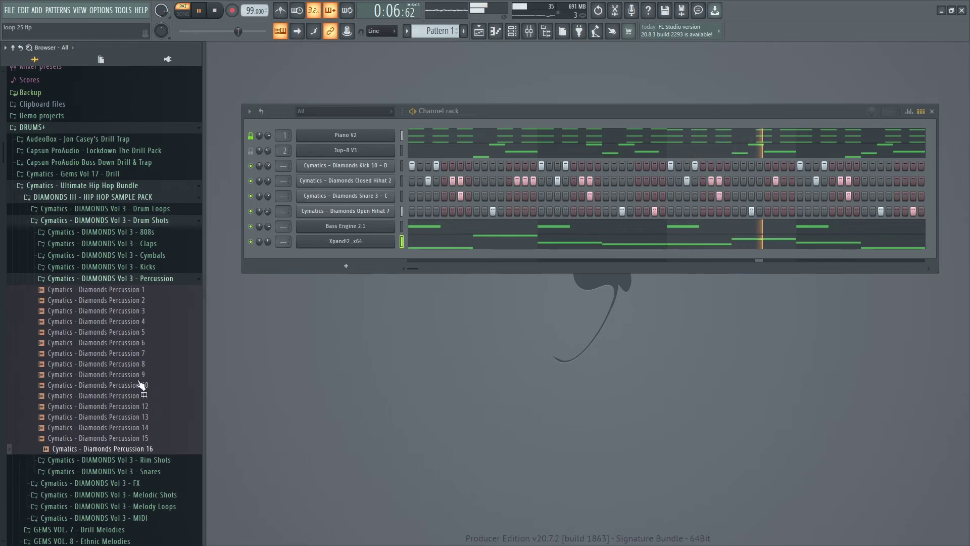
Browse the Capsun ProAudio drill packs to the Buss Down Drill & Trap percussion one-shots.
left_click(130, 152)
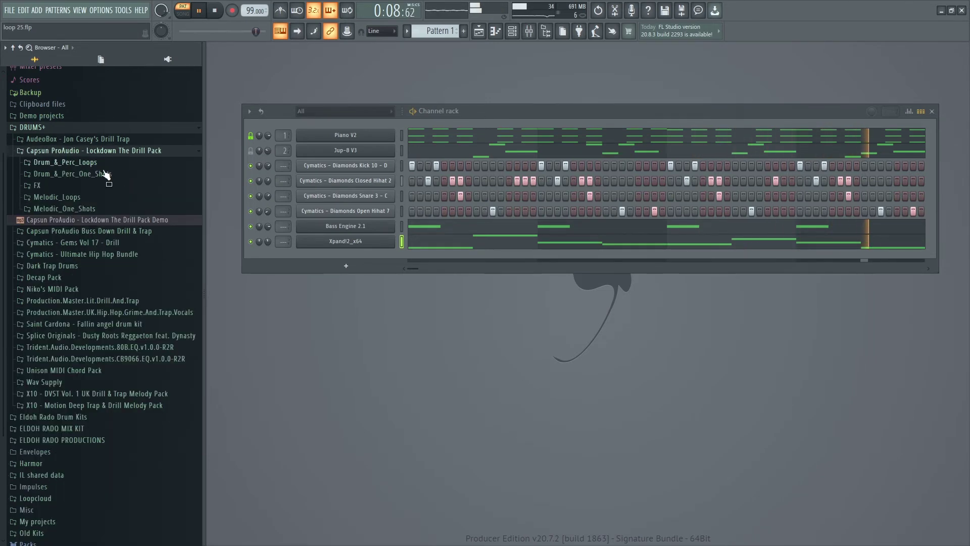
left_click(88, 220)
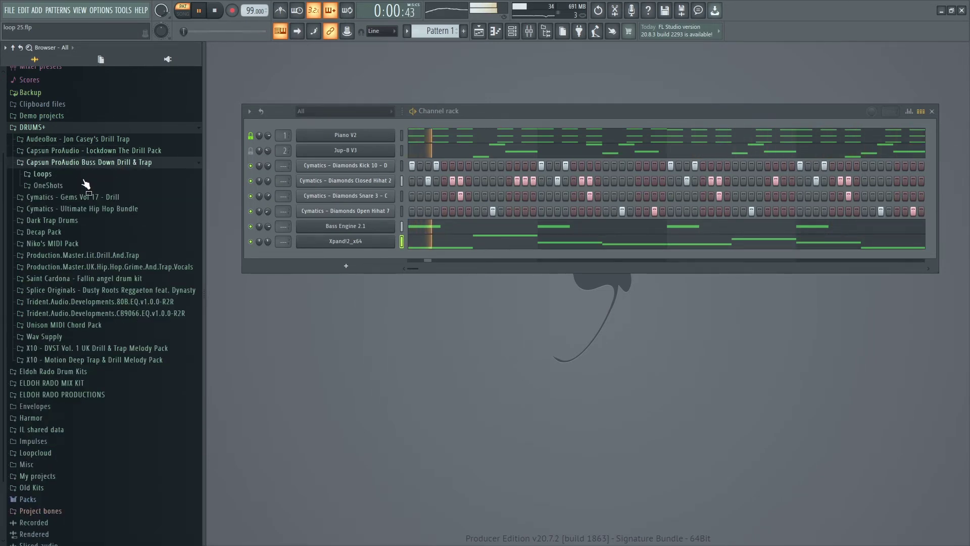
left_click(48, 186)
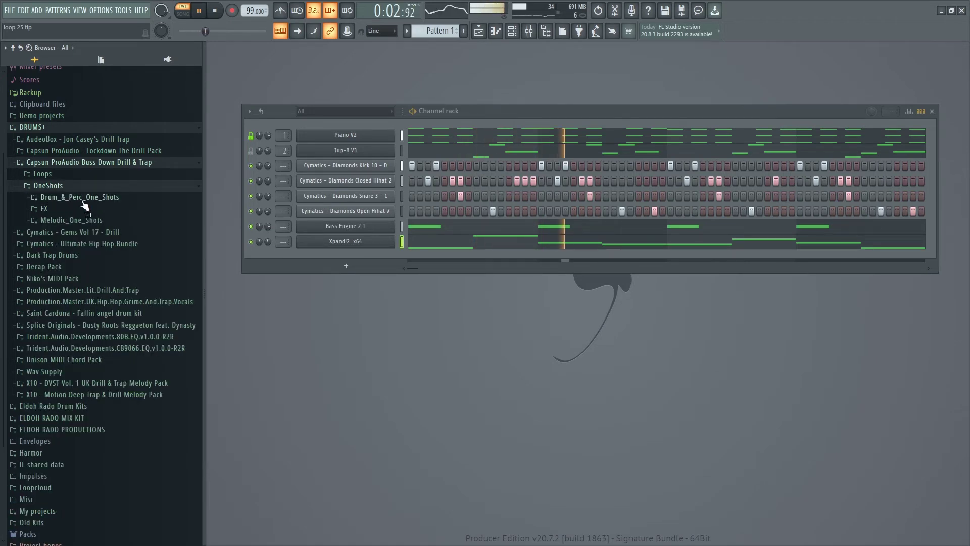
left_click(77, 198)
left_click(64, 255)
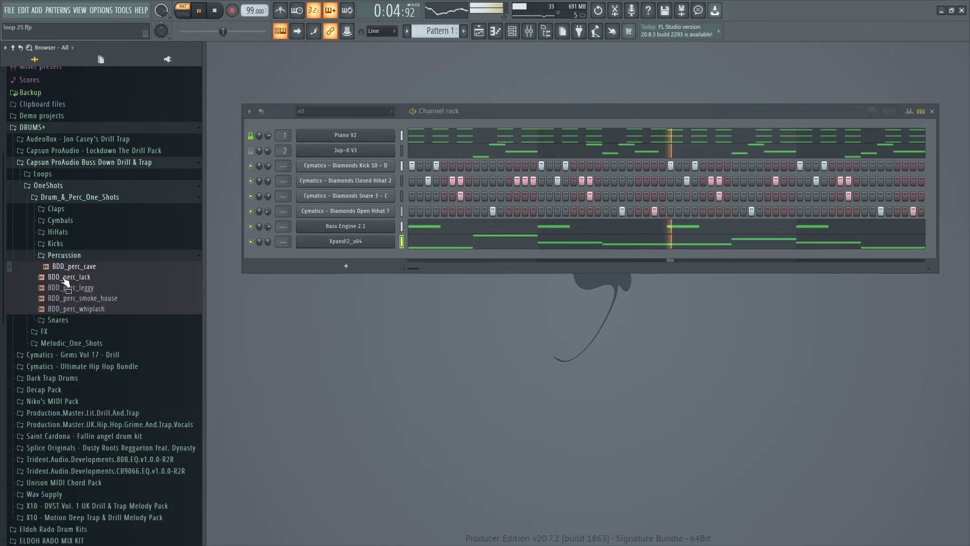
Audition the BDD_perc_lack, BDD_perc_leggy, BDD_perc_smoke_house and BDD_perc_whiplash samples over the playing beat.
left_click(67, 278)
left_click(71, 287)
left_click(76, 299)
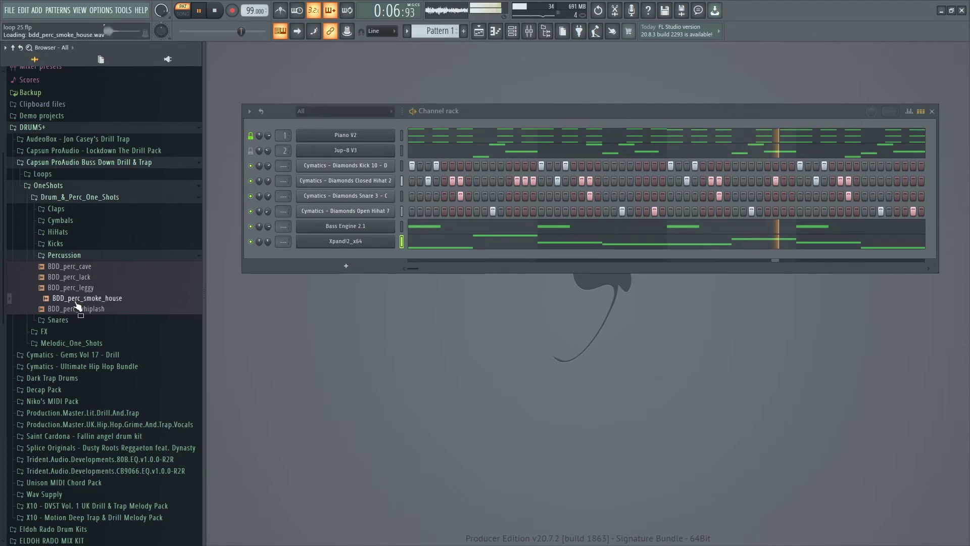
left_click(79, 310)
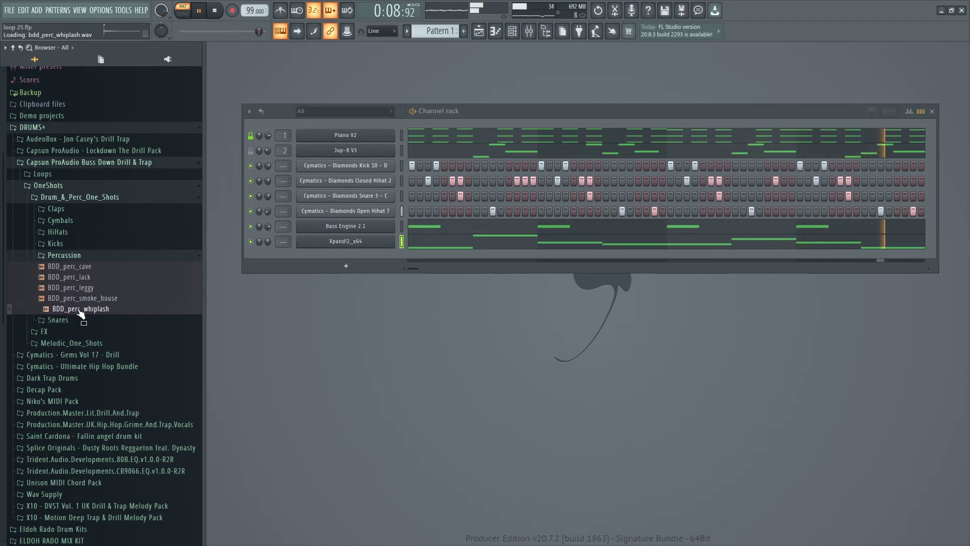
left_click(76, 288)
left_click(71, 277)
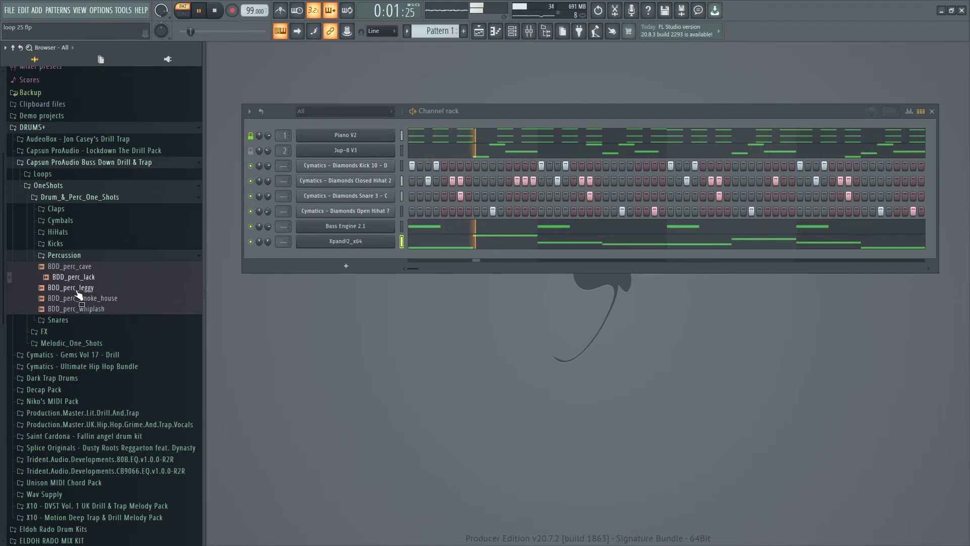
left_click(78, 289)
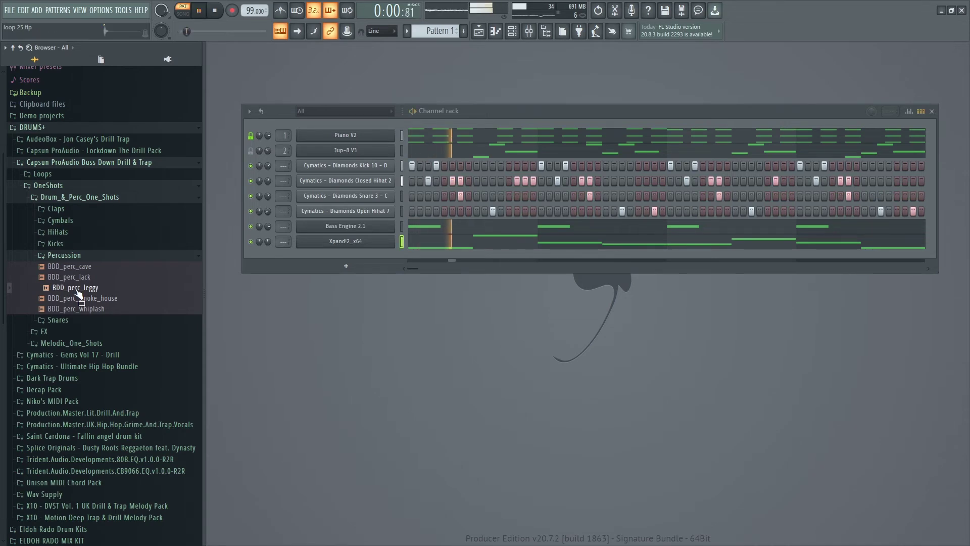
Add BDD_perc_leggy as a new channel with a hit on step 3, and remove the closed hihat on that step.
left_click_drag(79, 293, 341, 251)
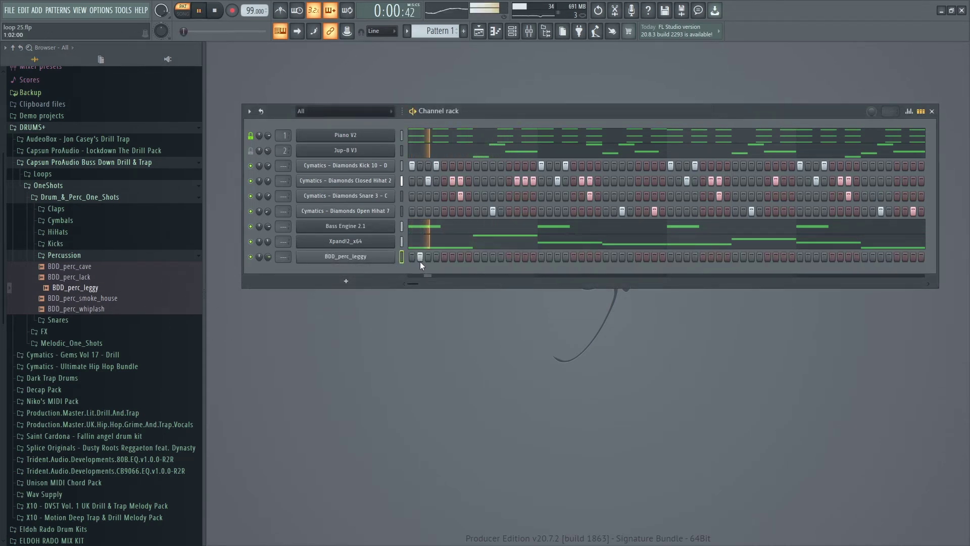
key("space")
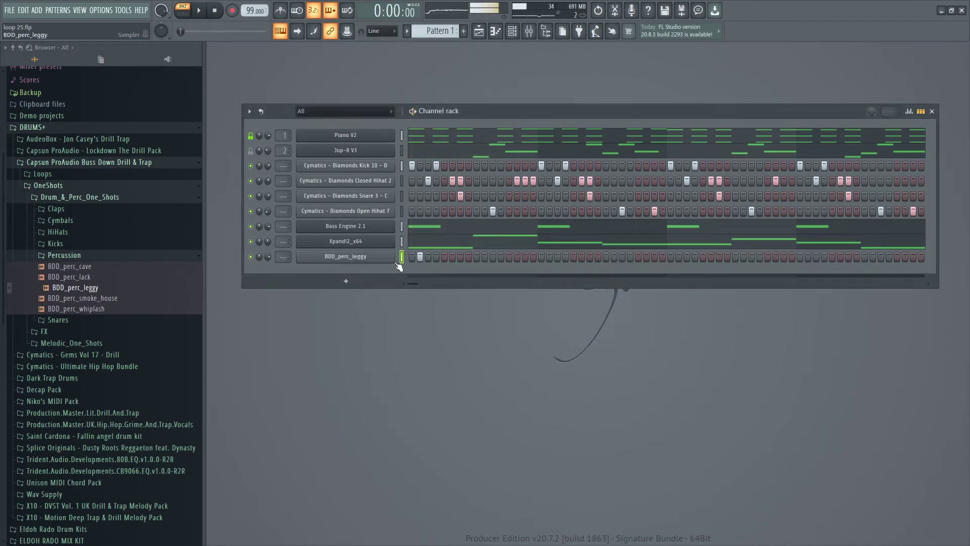
left_click(420, 256)
left_click(428, 256)
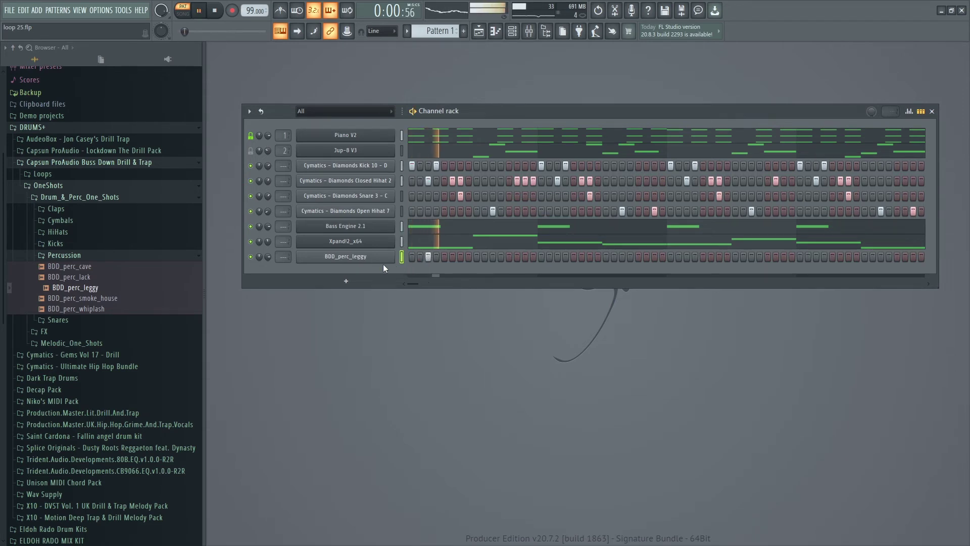
left_click(428, 181)
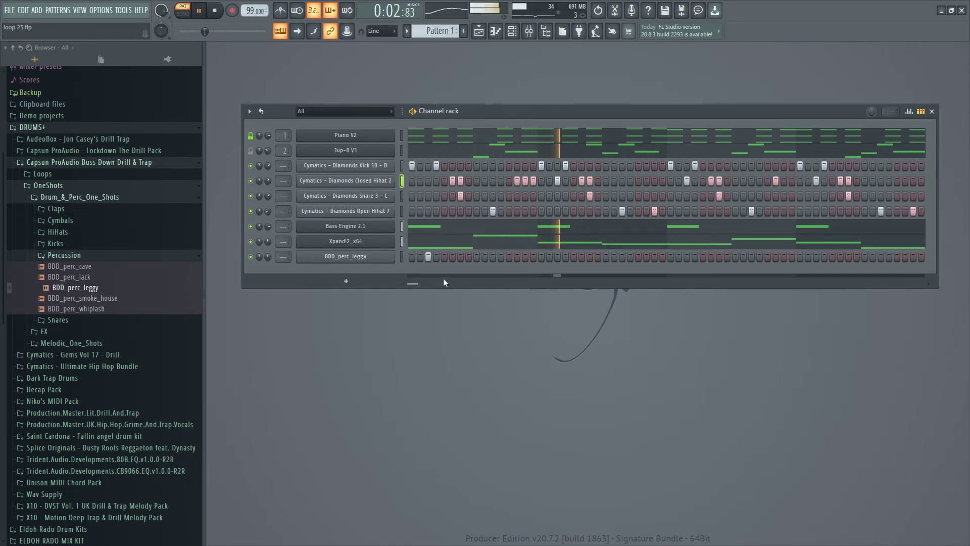
Add BDD_perc_leggy hits on steps 14 and 43, replacing the closed hihat on step 14 and the open hihat on step 43.
left_click(509, 257)
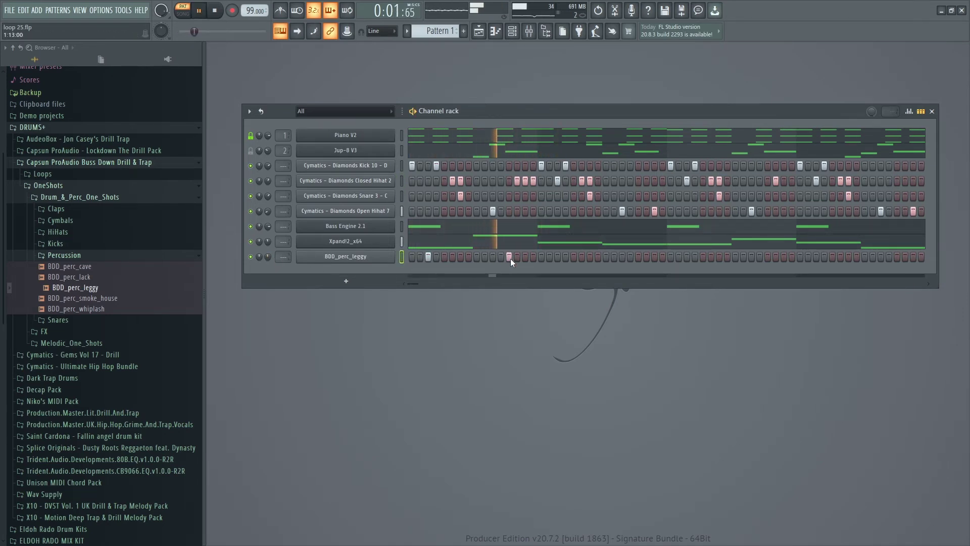
left_click(510, 257)
left_click(516, 256)
left_click(515, 181)
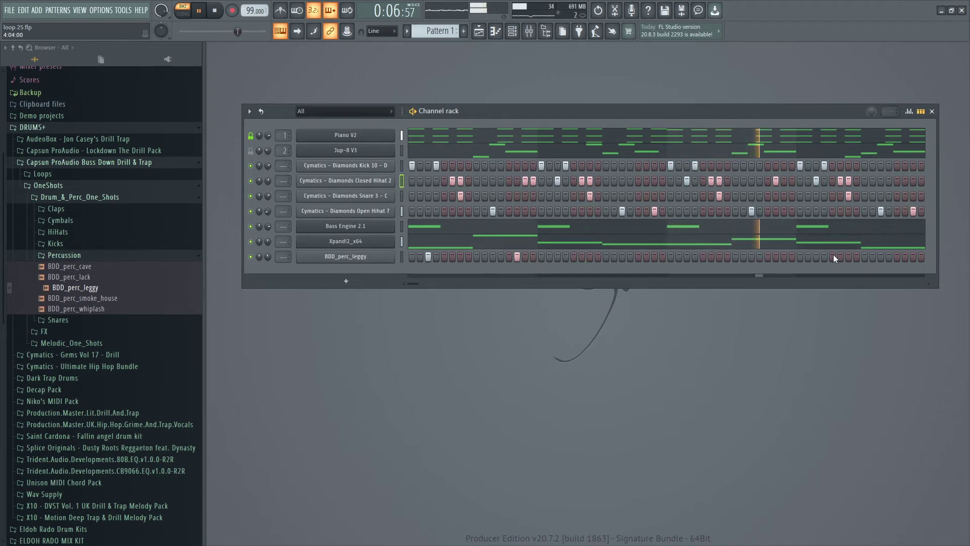
left_click(752, 212)
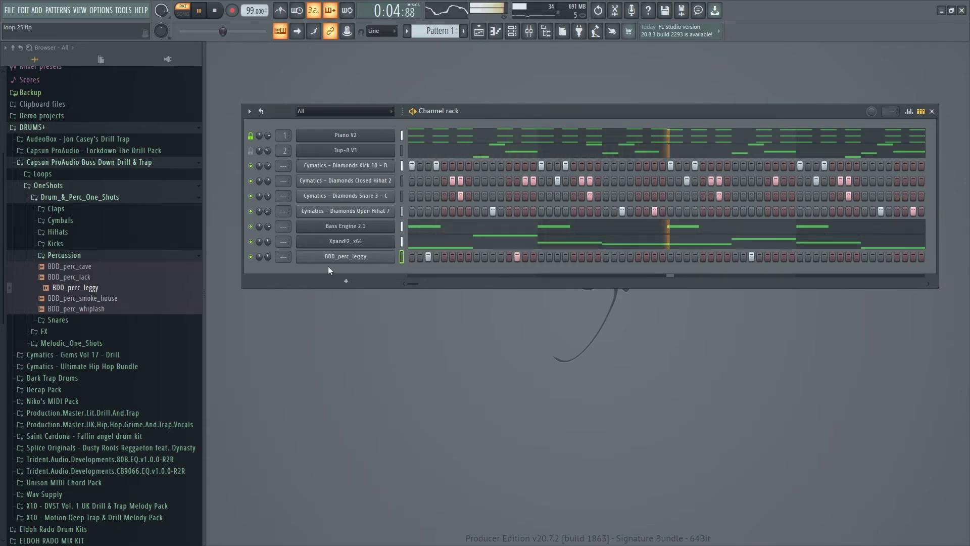
Audition the BDD cymbal one-shots from the Buss Down pack over the playing beat.
left_click_drag(99, 288, 102, 289)
left_click(65, 255)
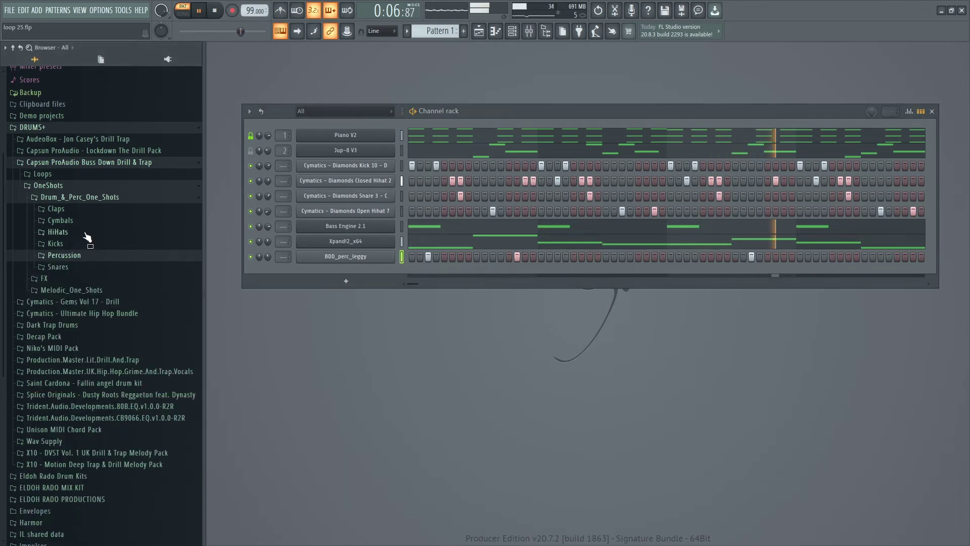
left_click(60, 221)
left_click(81, 242)
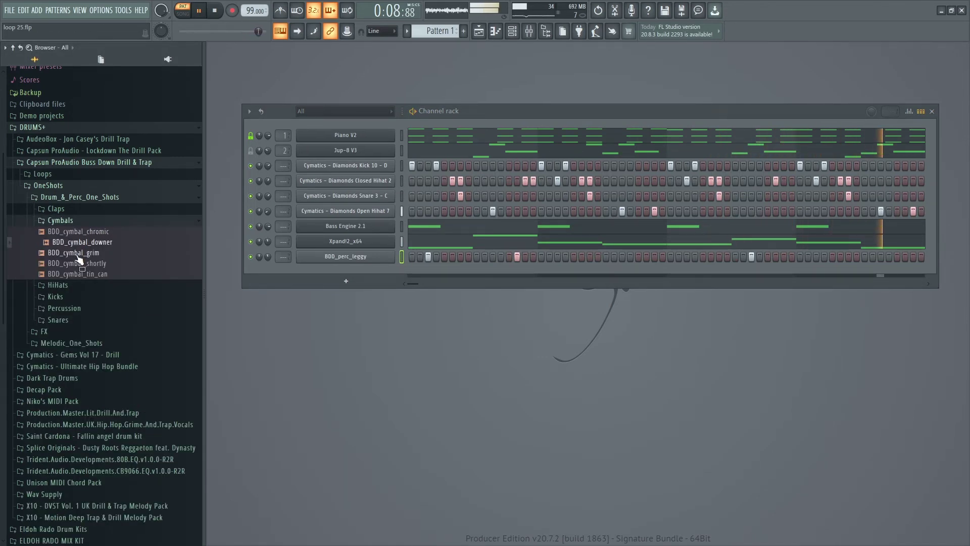
left_click(78, 253)
left_click(75, 263)
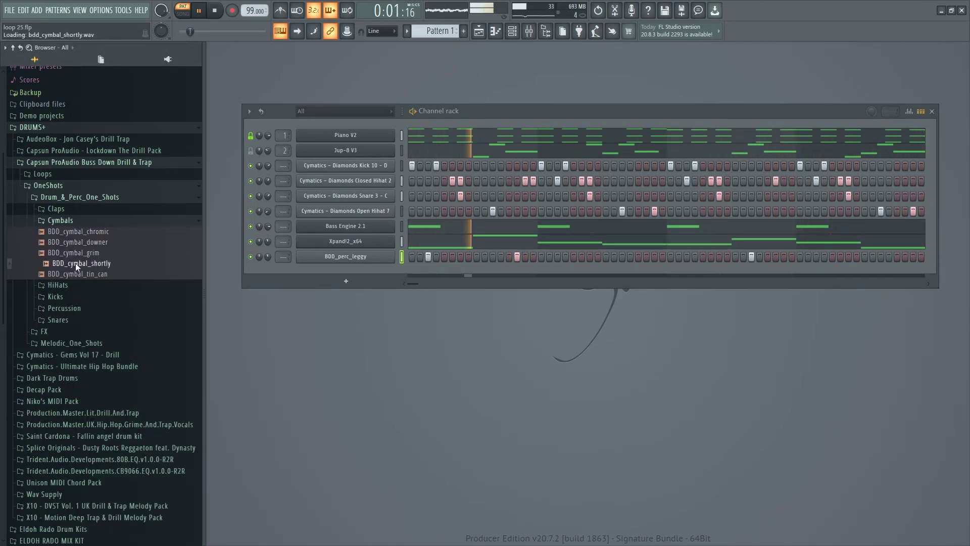
left_click(76, 275)
left_click(78, 243)
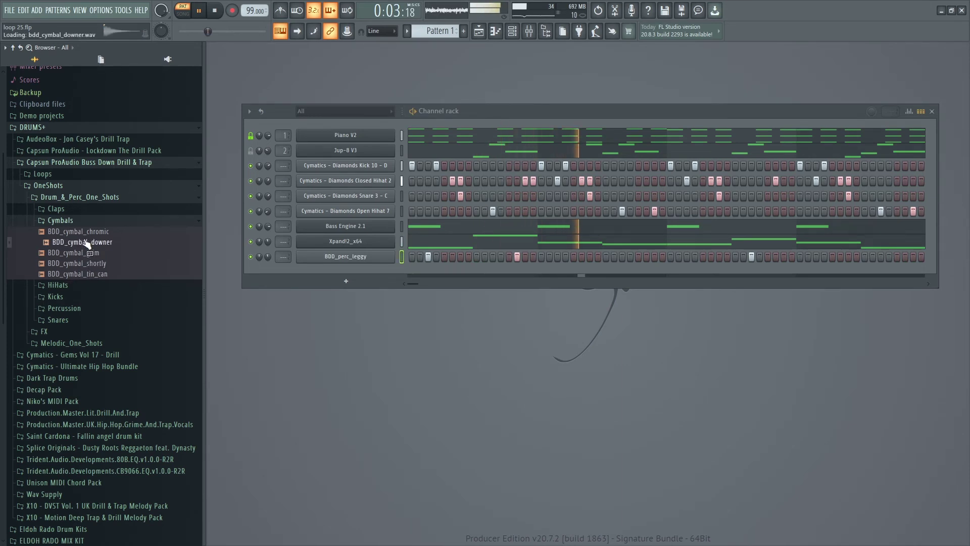
left_click(88, 232)
left_click(60, 220)
Audition the backhand and beefy claps from the Buss Down pack and add BDD_clap_backhand as a new channel.
left_click(56, 209)
left_click(78, 220)
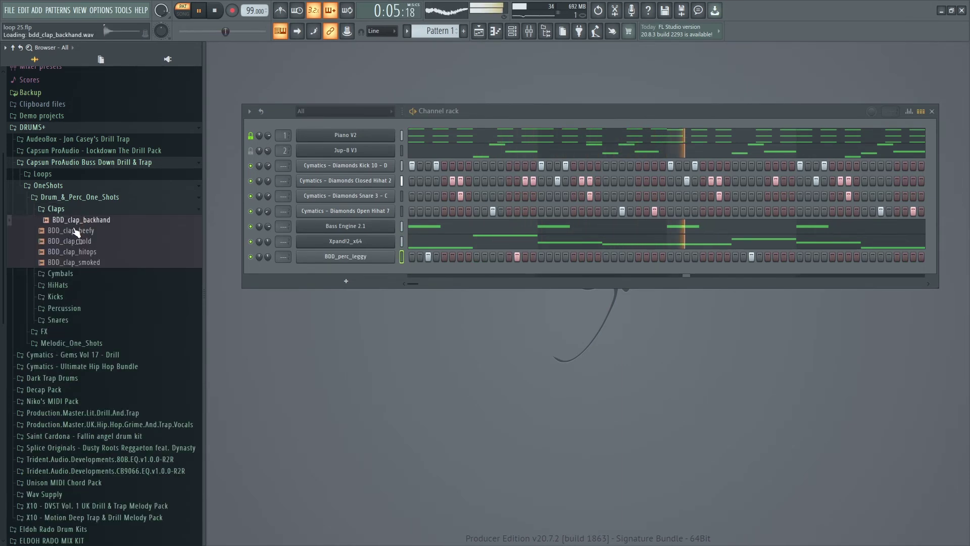
left_click(74, 231)
left_click(82, 222)
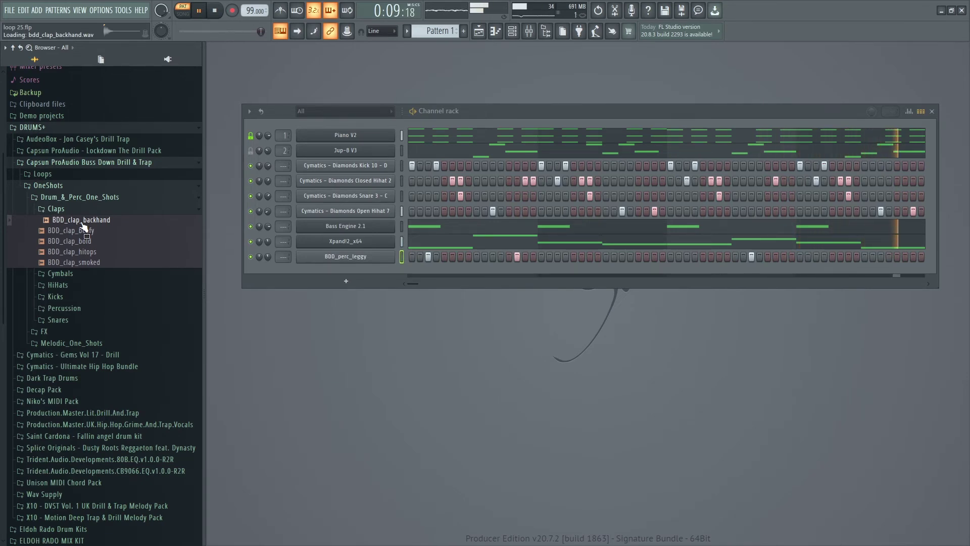
left_click_drag(83, 226, 374, 264)
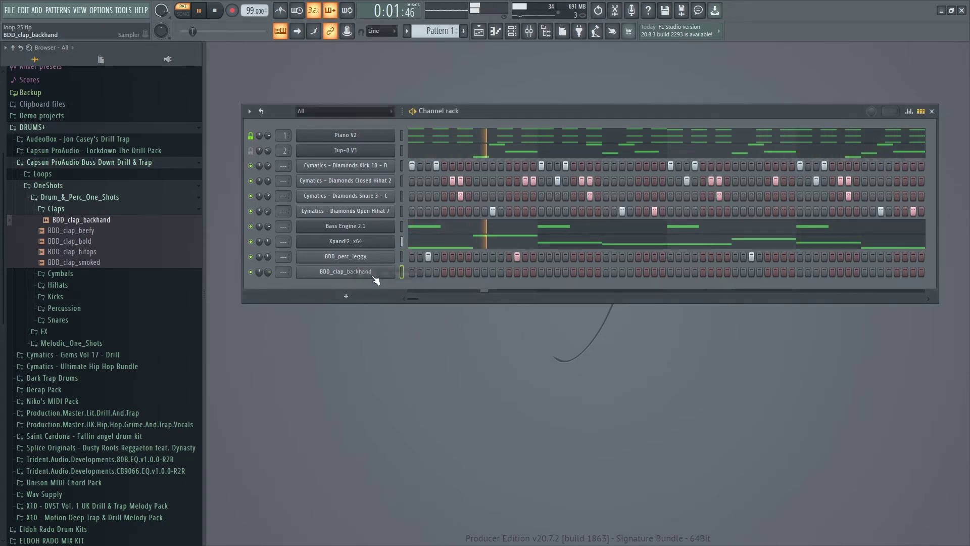
Try a BDD_clap_backhand hit on step 14 and audition the clap sample again.
left_click(517, 273)
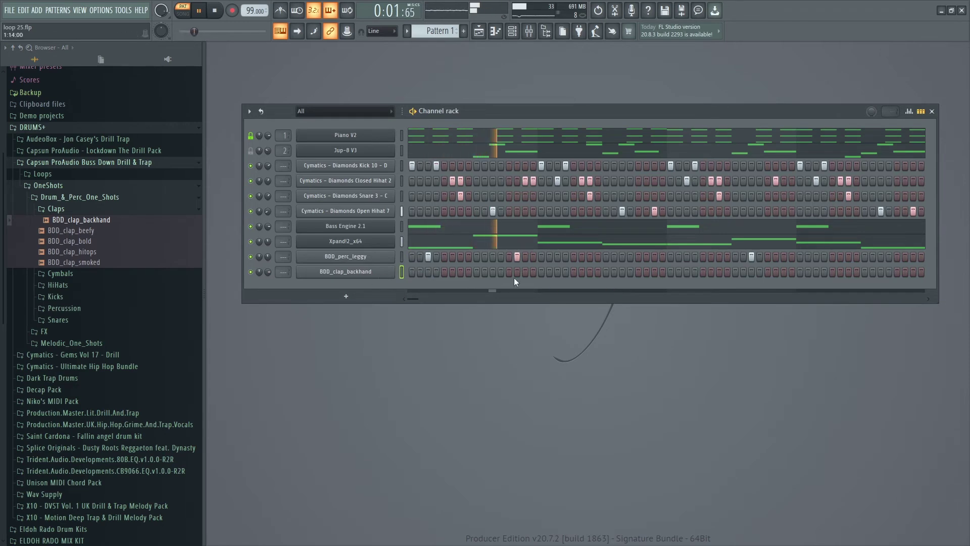
left_click(517, 273)
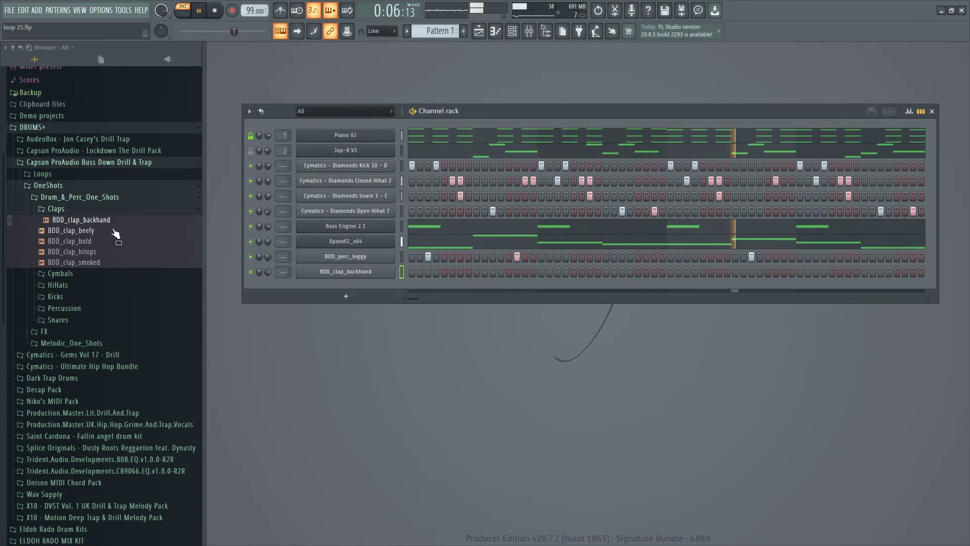
left_click_drag(82, 225, 81, 218)
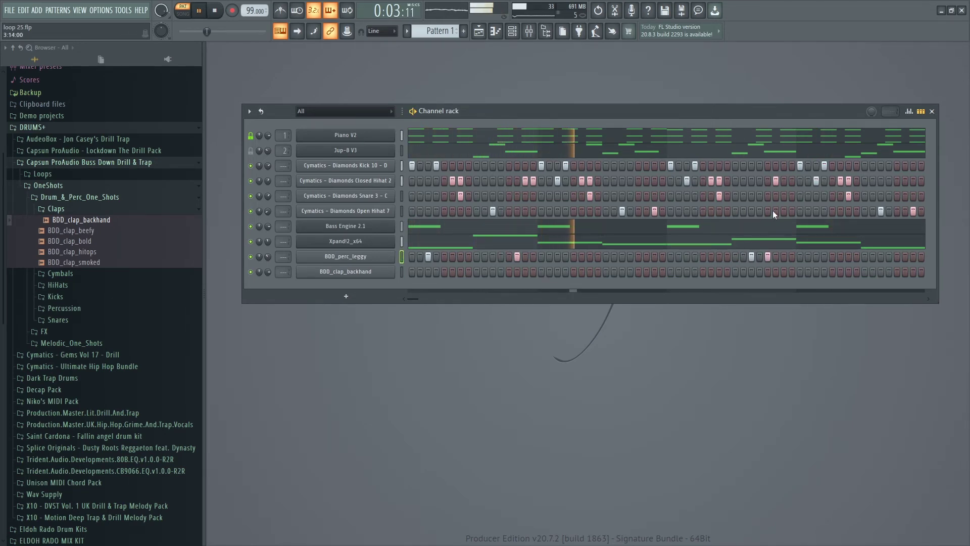
left_click(81, 219)
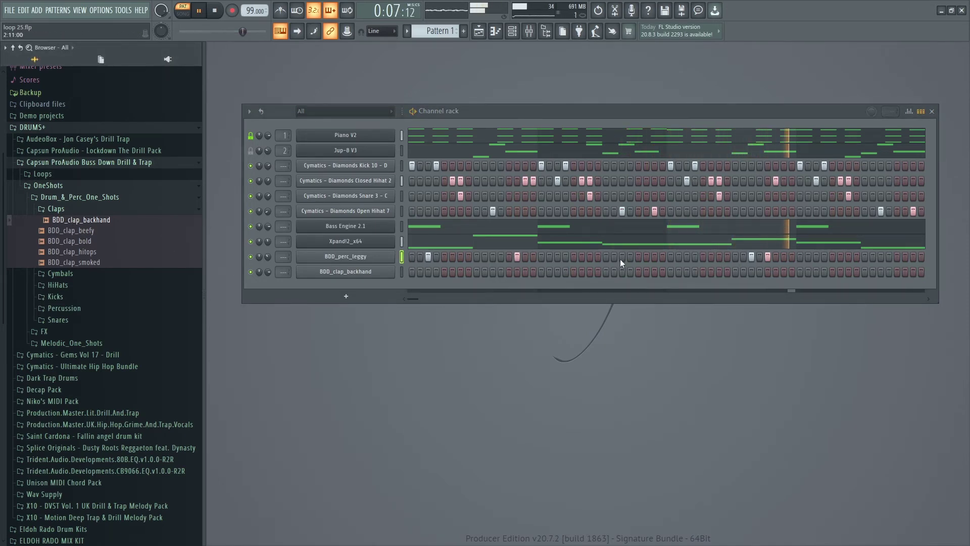
Move the BDD_perc_leggy hit from step 45 to step 46 and set its velocity to 63%.
left_click(768, 256)
left_click(775, 256)
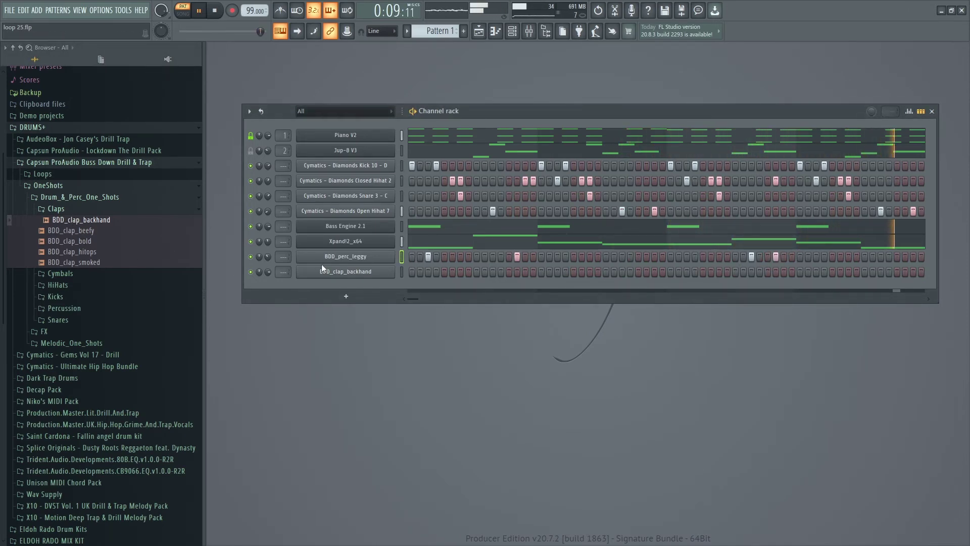
right_click(393, 257)
left_click(412, 257)
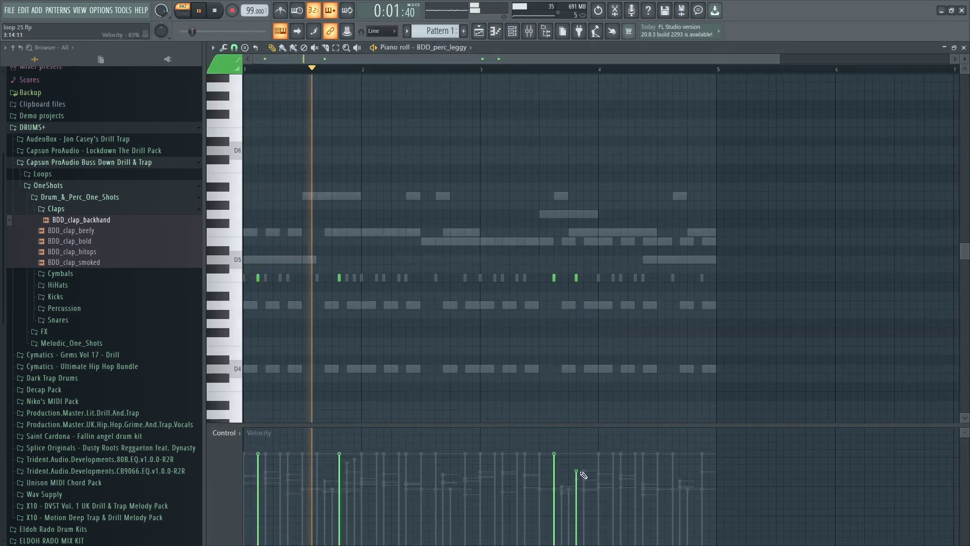
key("F7")
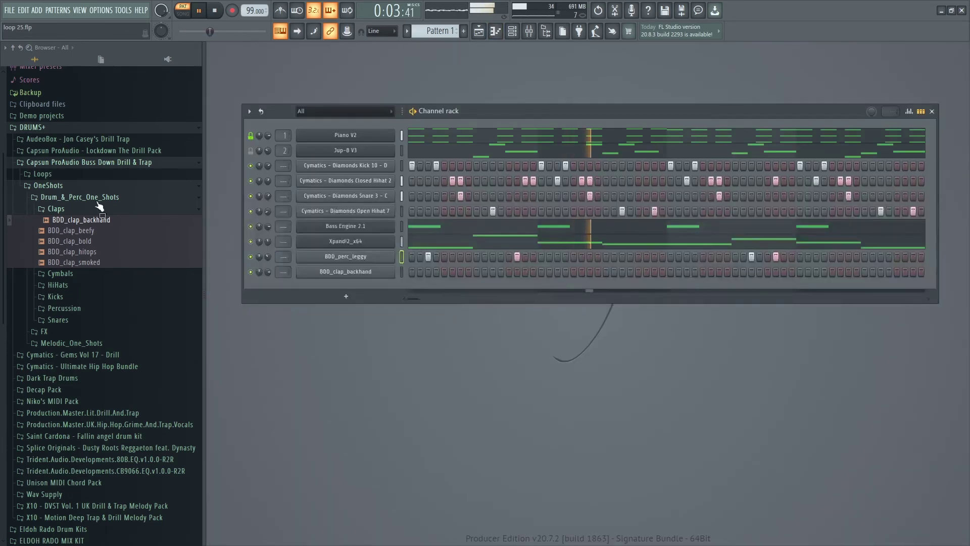
left_click(70, 211)
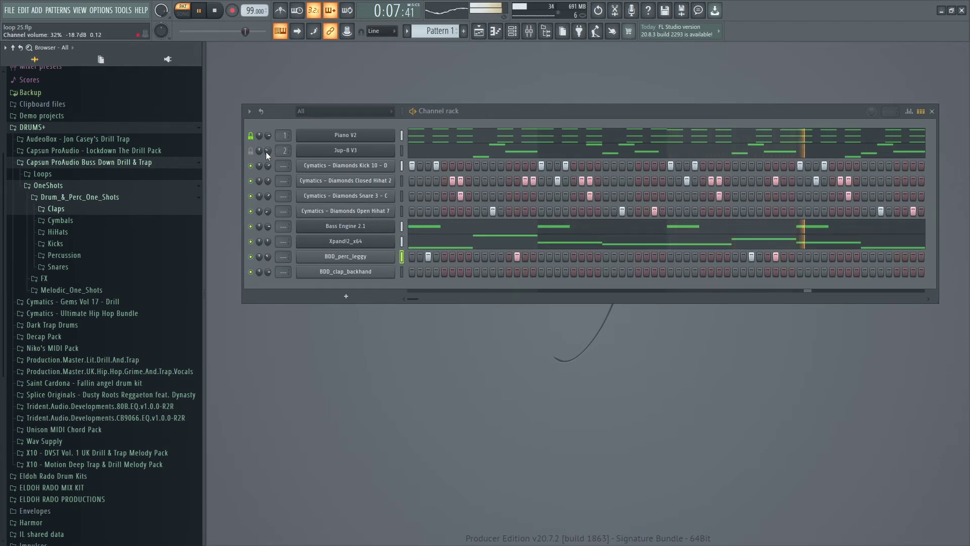
Unmute the Jup-8 V3 channel and play the beat with its melody open in the piano roll.
mouse_move(267, 150)
left_mouse_down()
mouse_move(267, 171)
mouse_move(259, 152)
left_mouse_up()
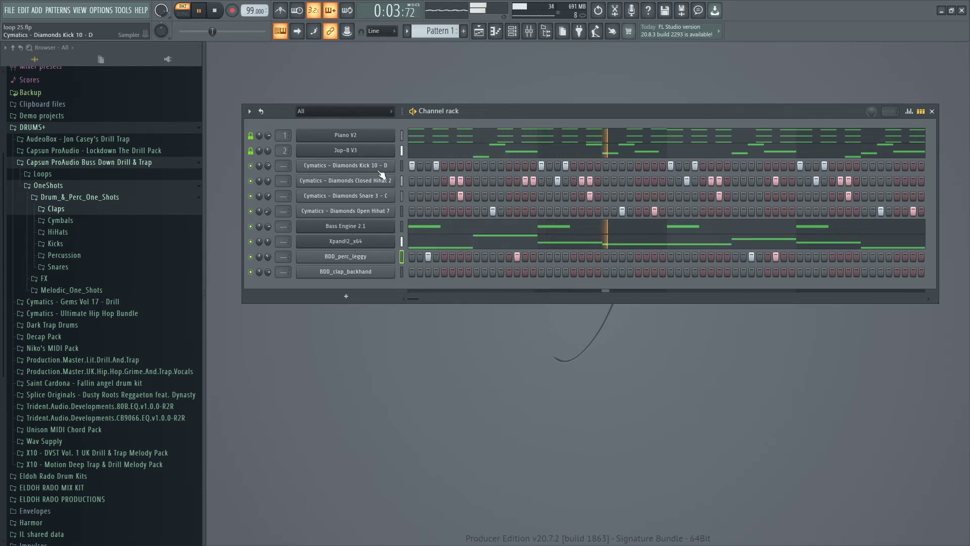
right_click(392, 150)
left_click(411, 147)
key("space")
key("space")
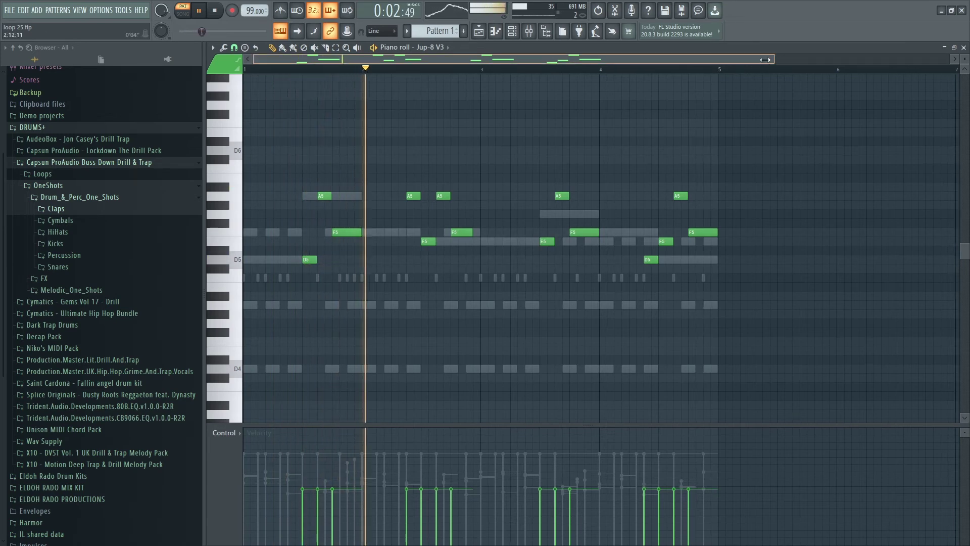
Add a two-step A4 note directly before the first D5 of the Jup-8 V3 melody and play it back.
left_click_drag(782, 62, 423, 62)
key("space")
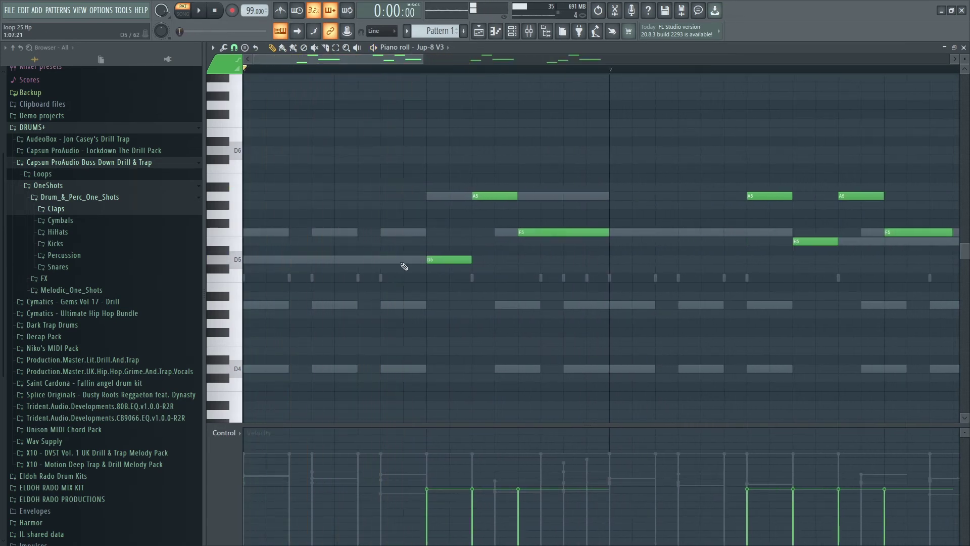
left_click(383, 271)
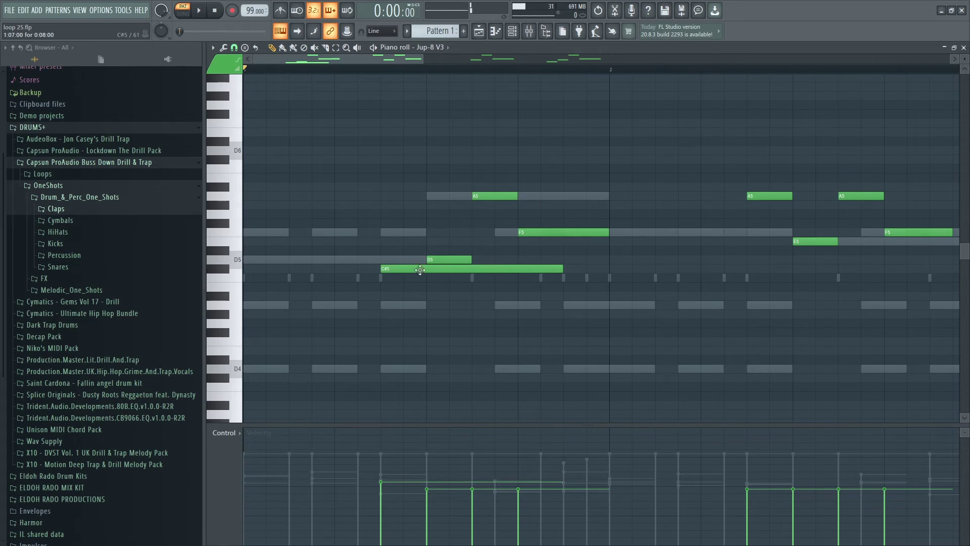
right_click(420, 270)
left_click(383, 306)
key("space")
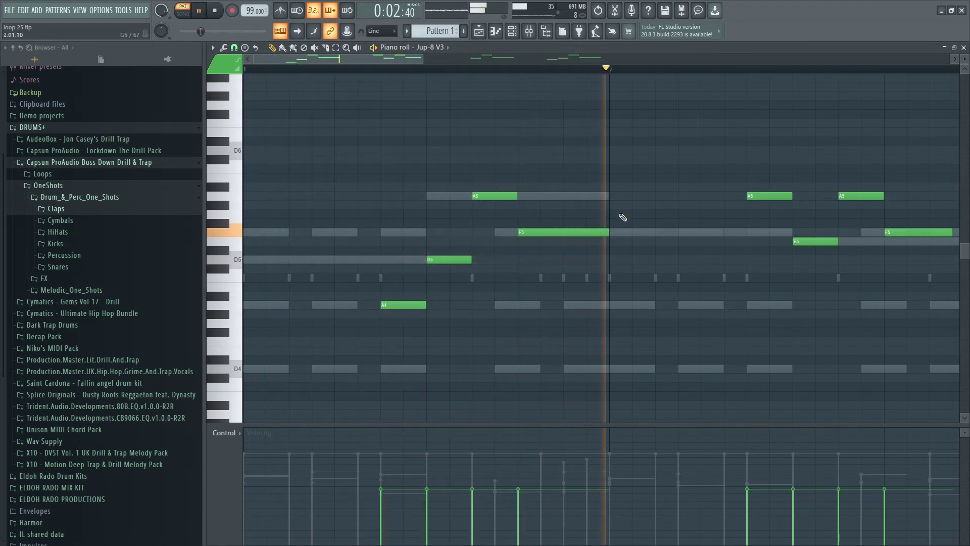
Try an F5 note directly before the D5 in bar 4 of the Jup-8 V3 melody.
left_click_drag(409, 63, 564, 63)
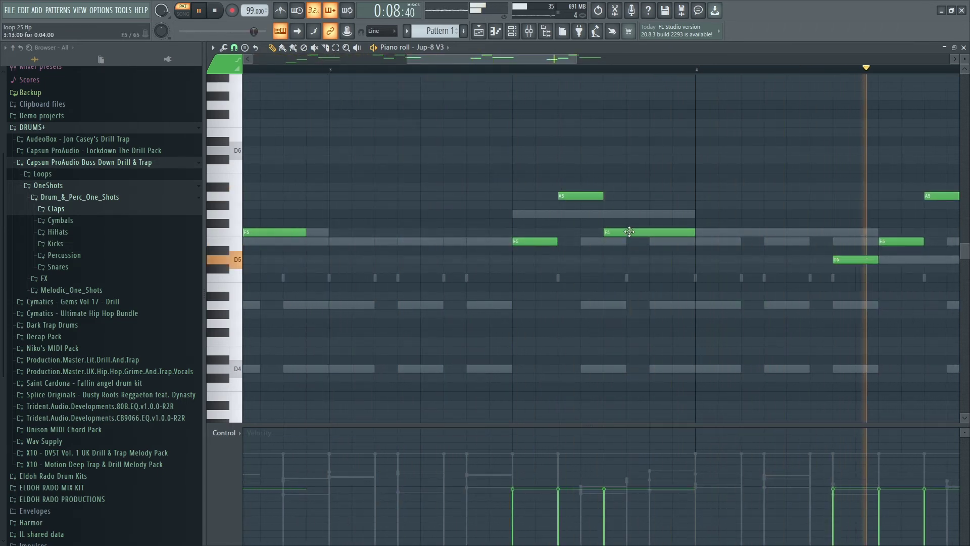
scroll(557, 72, "down", 3)
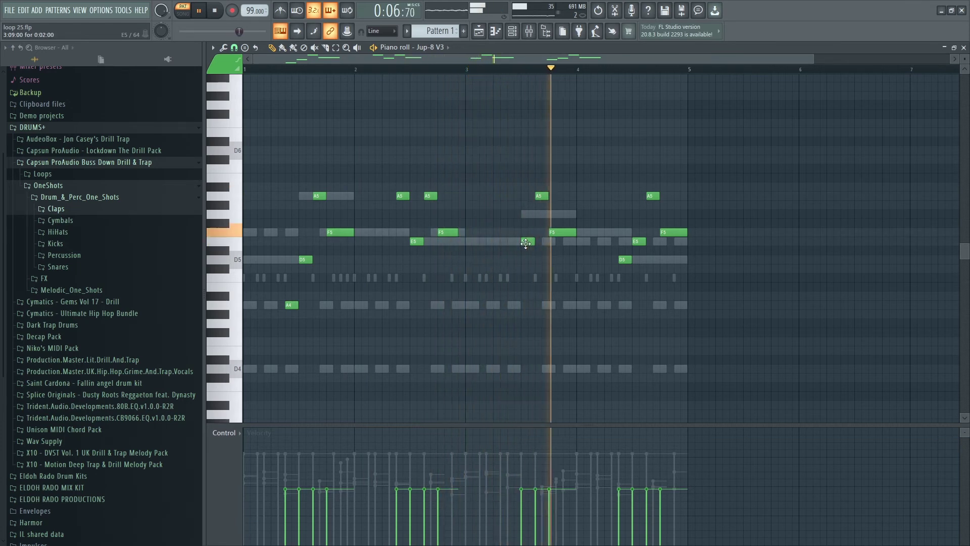
left_click(609, 232)
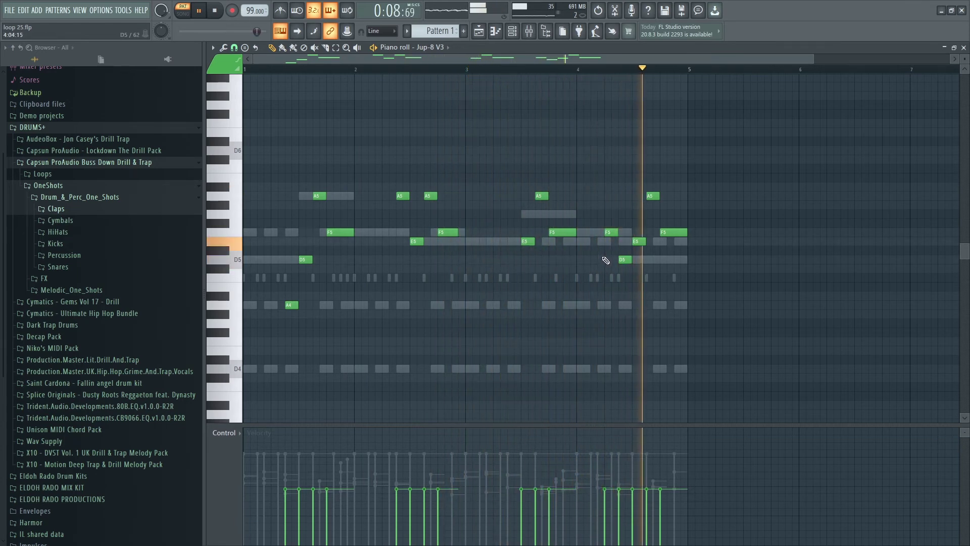
right_click(611, 232)
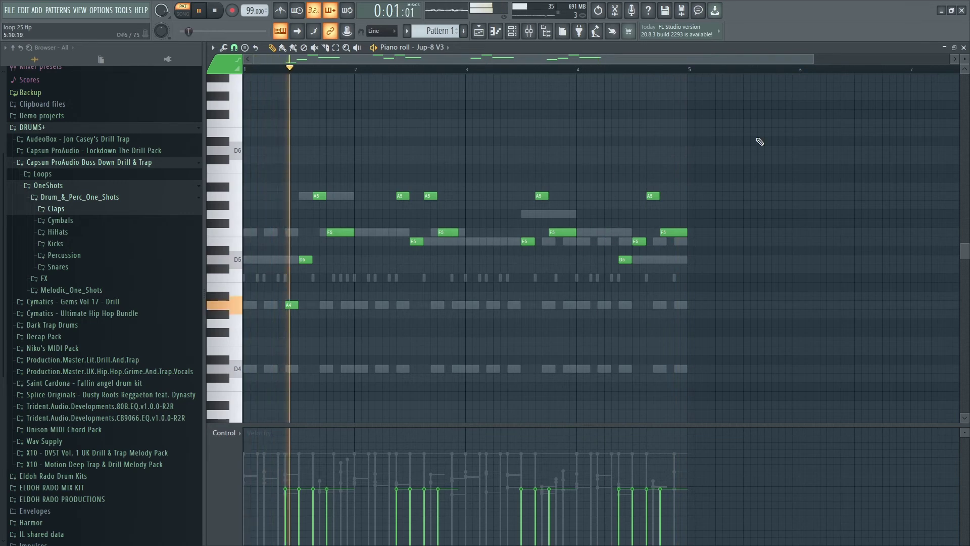
Return to the channel rack and add a WAVESTATION instrument channel.
key("F7")
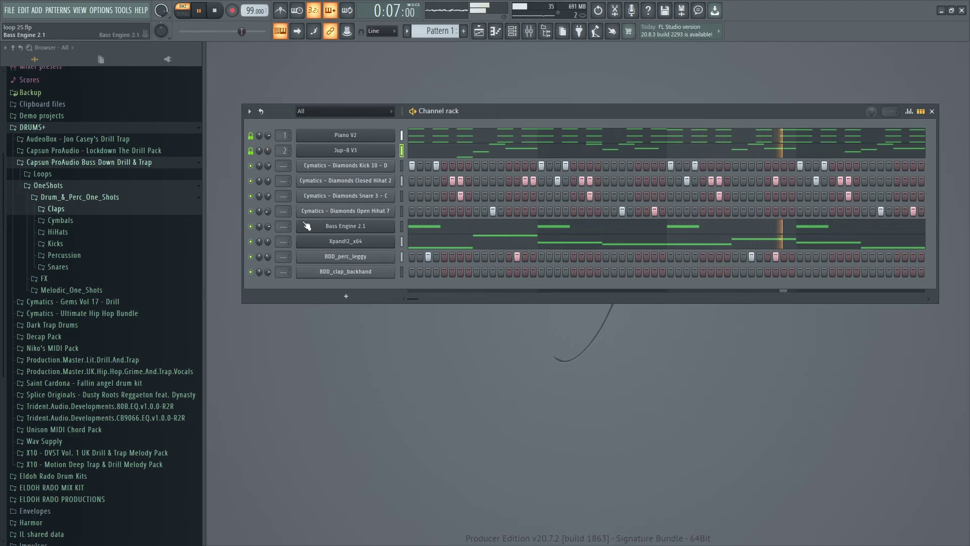
left_click(307, 298)
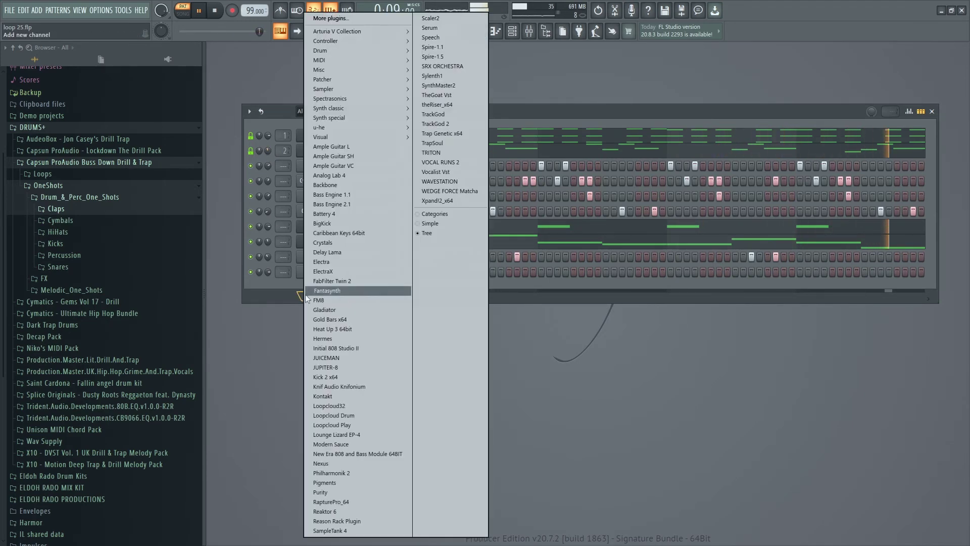
left_click(278, 293)
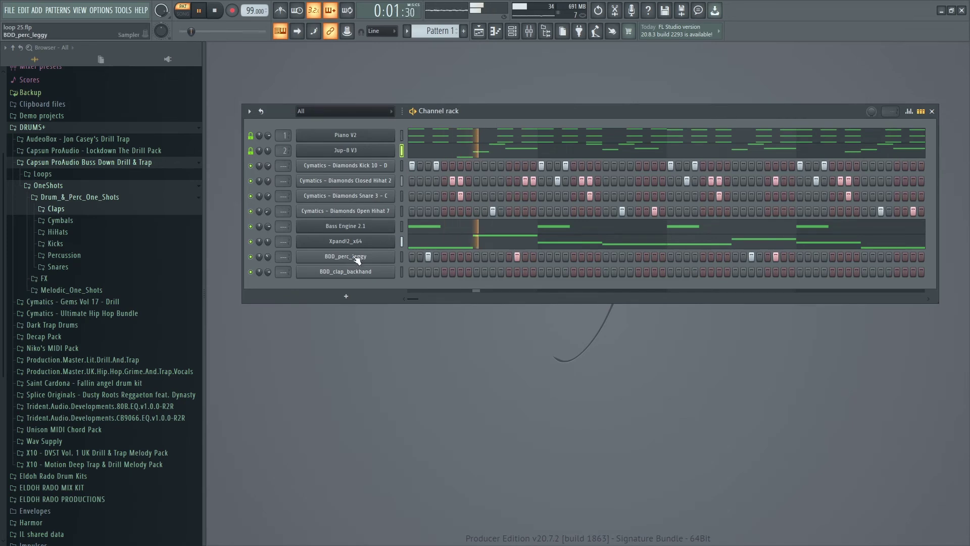
left_click(346, 297)
left_click(457, 182)
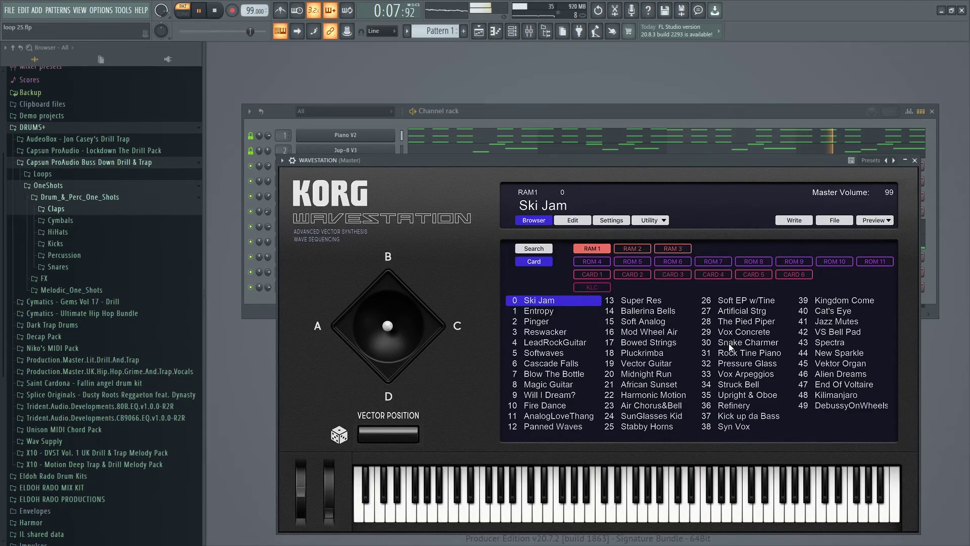
Browse the ROM 5 bank in WAVESTATION, trying DigiClavOrgan and loading Windmere Harp.
left_click(633, 262)
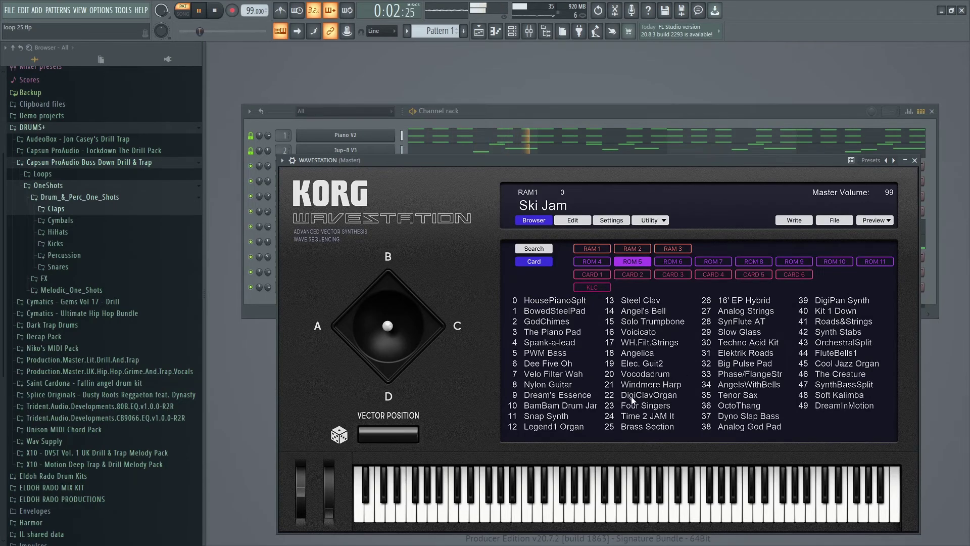
left_click(656, 376)
left_click(647, 395)
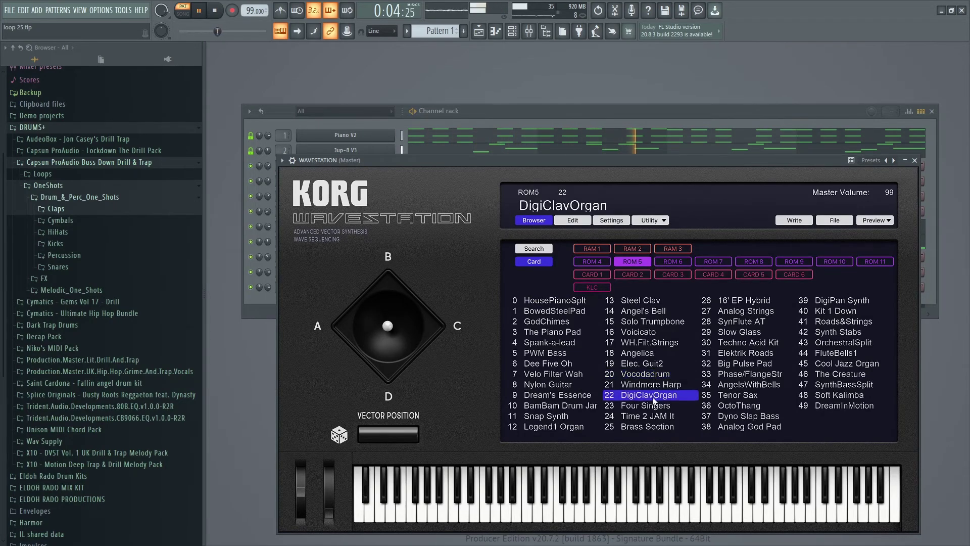
left_click(658, 388)
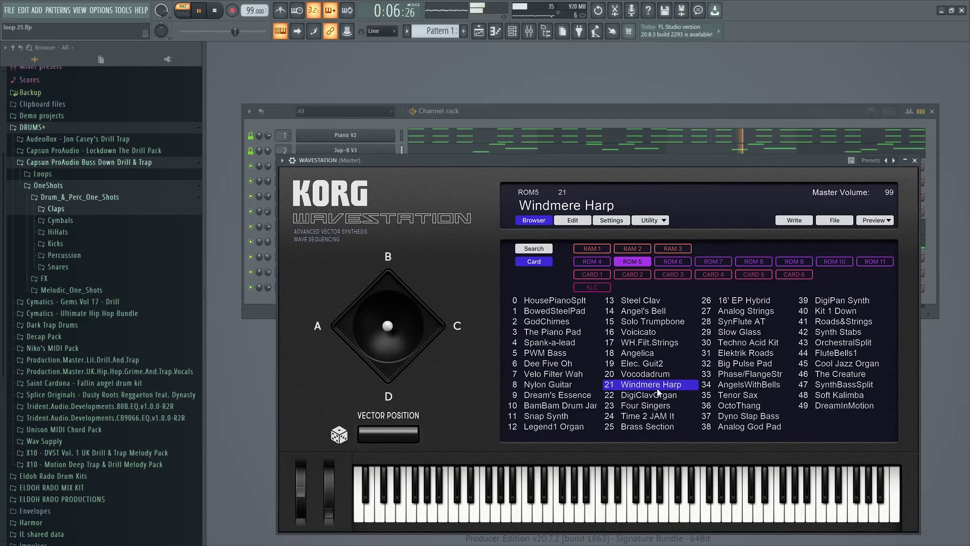
Copy the Xpand!2_x64 notes into the WAVESTATION channel and solo it for playback.
left_click(598, 113)
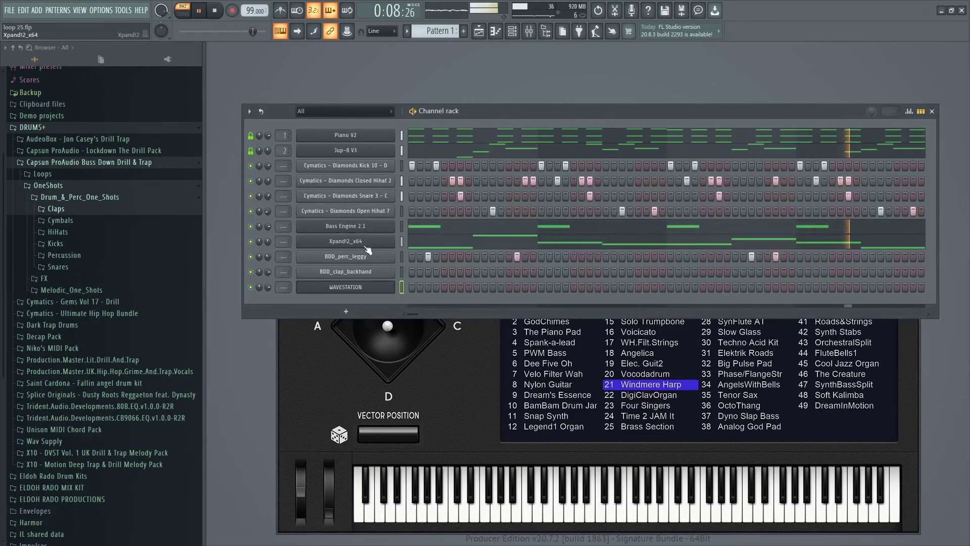
right_click(394, 236)
left_click(493, 251)
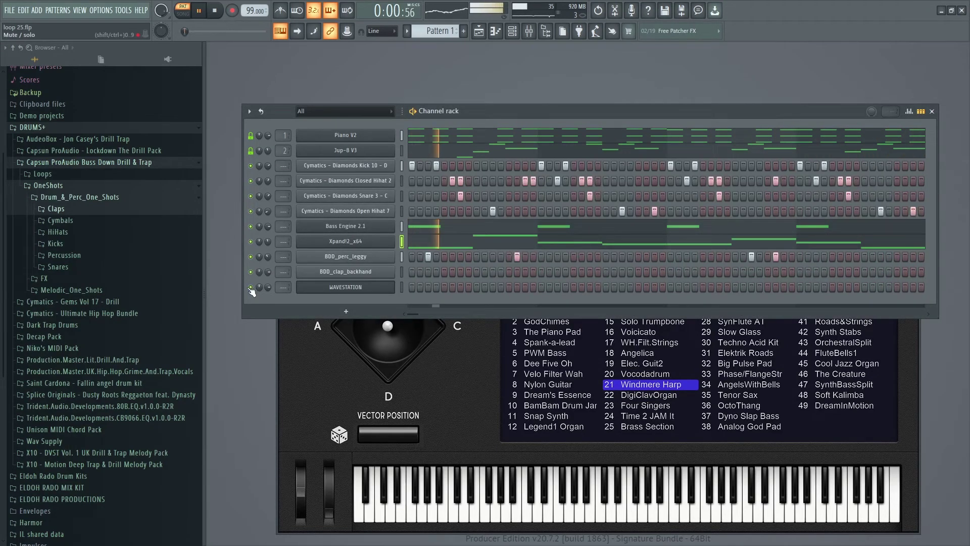
right_click(393, 286)
left_click(511, 305)
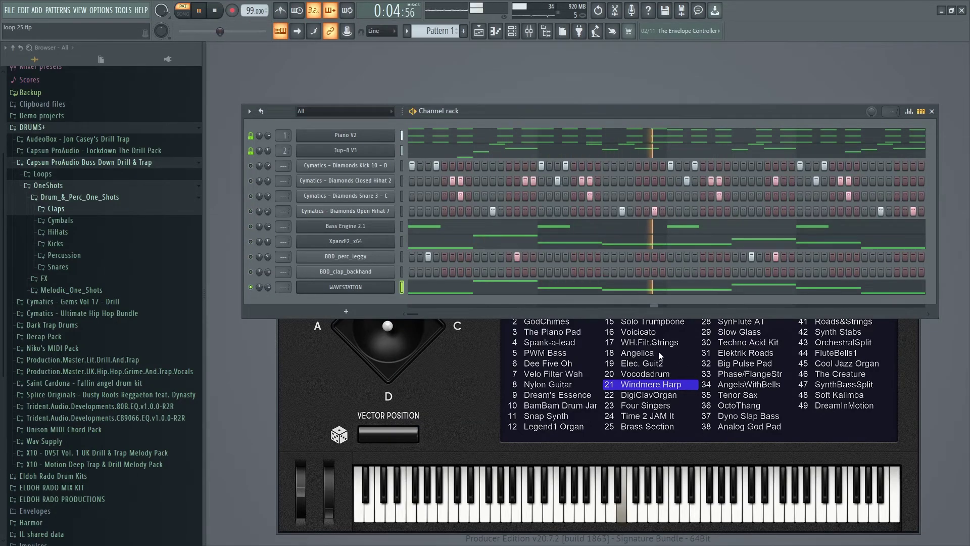
Load the AngelsWithBells preset in WAVESTATION and turn off the channel's solo to hear the full beat.
left_click(757, 385)
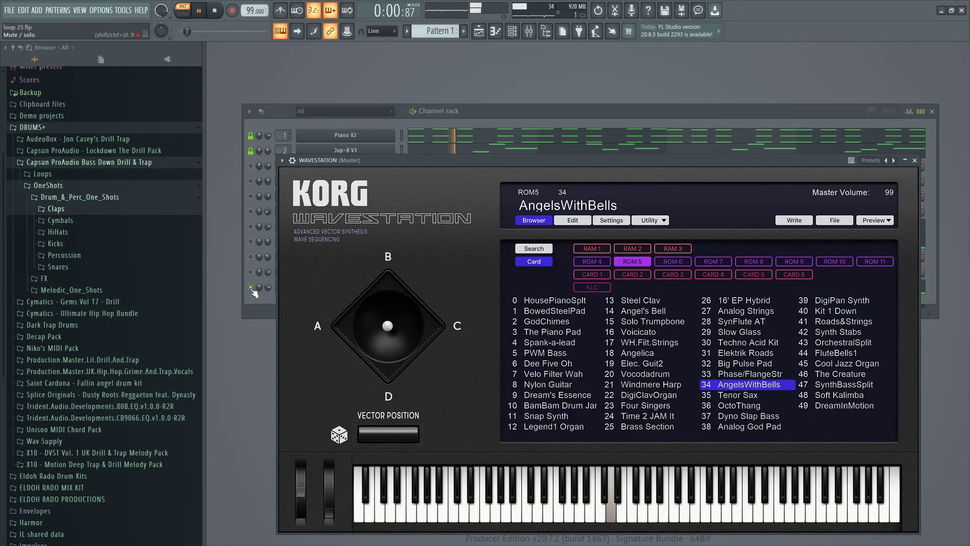
left_click_drag(517, 158, 477, 317)
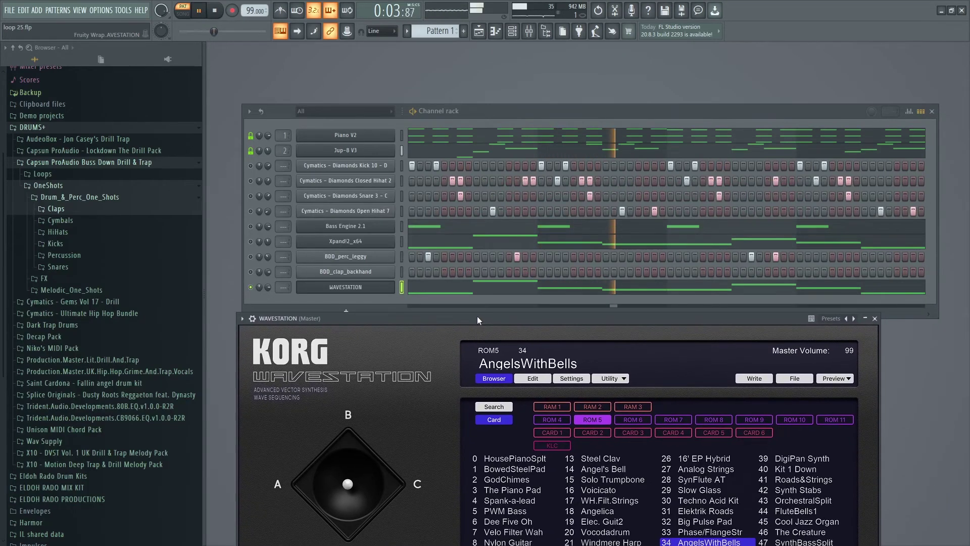
right_click(252, 289)
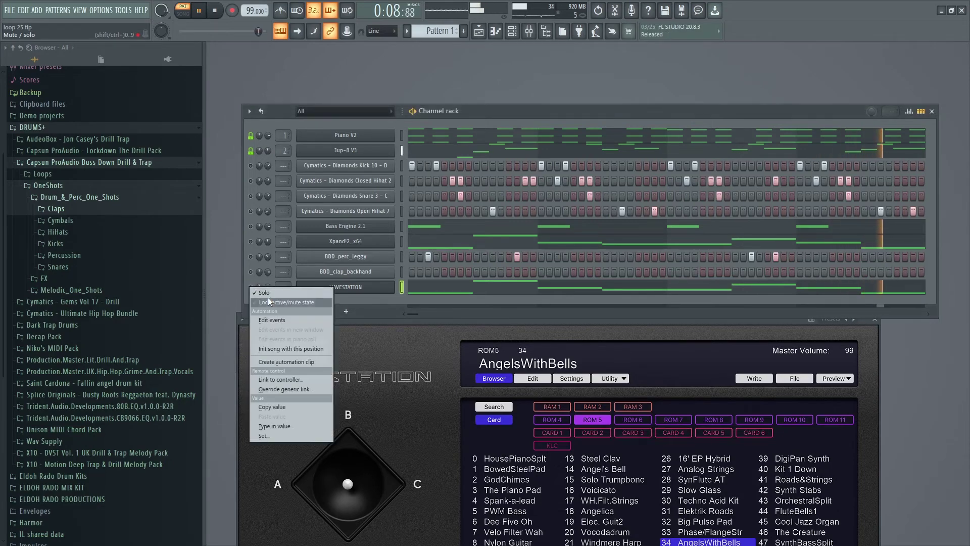
key("Escape")
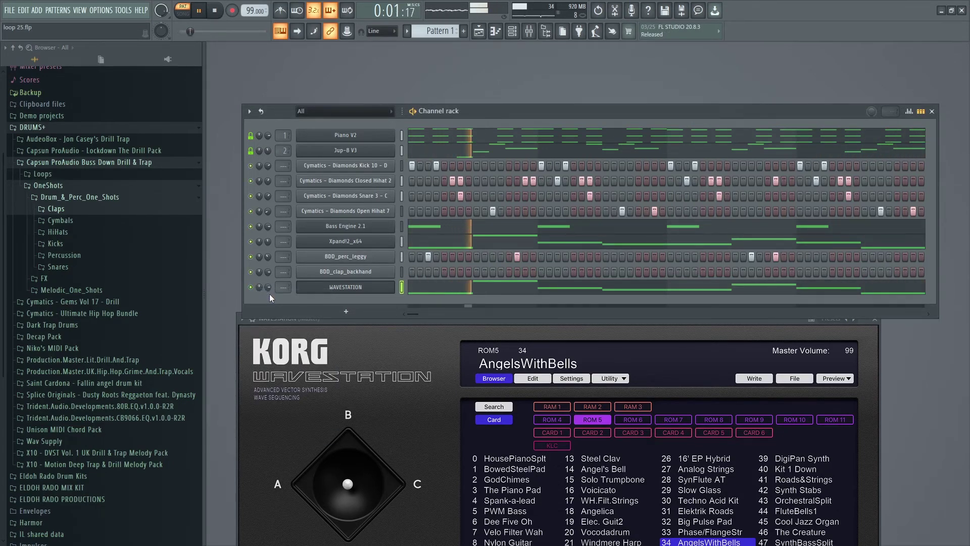
Pan the WAVESTATION channel 27% left while the full beat plays.
left_click_drag(272, 291, 261, 287)
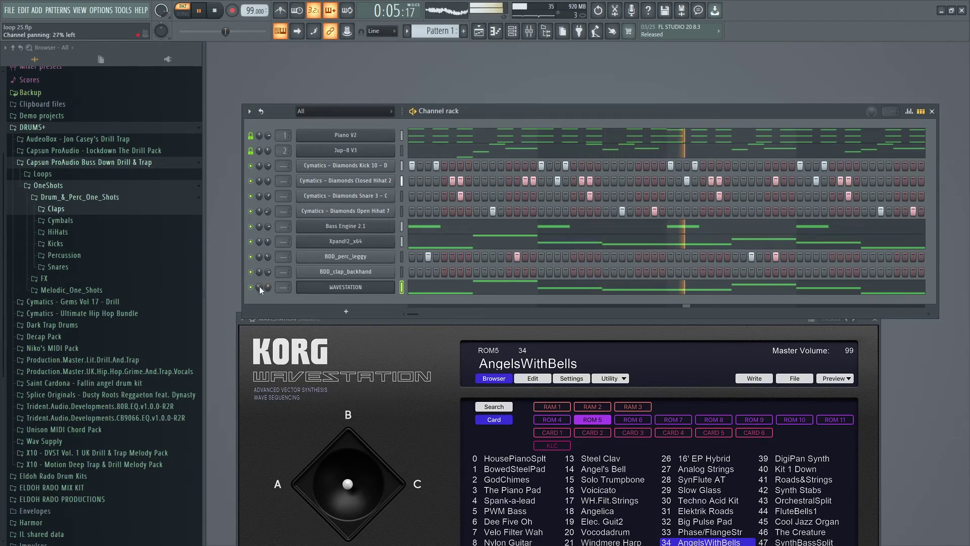
scroll(270, 287, "down", 3)
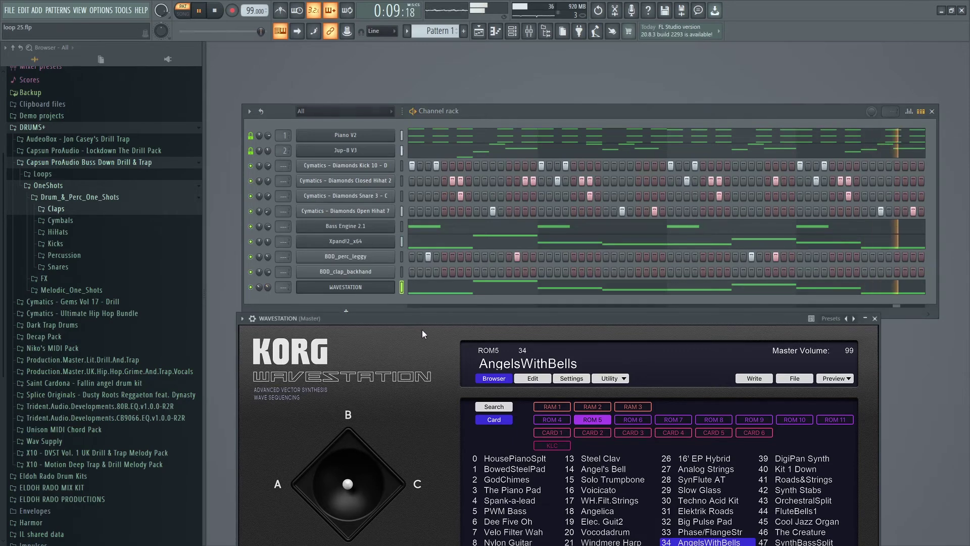
Clone the WAVESTATION channel and move the clone's plugin window clear of the channel mute lights.
right_click(346, 290)
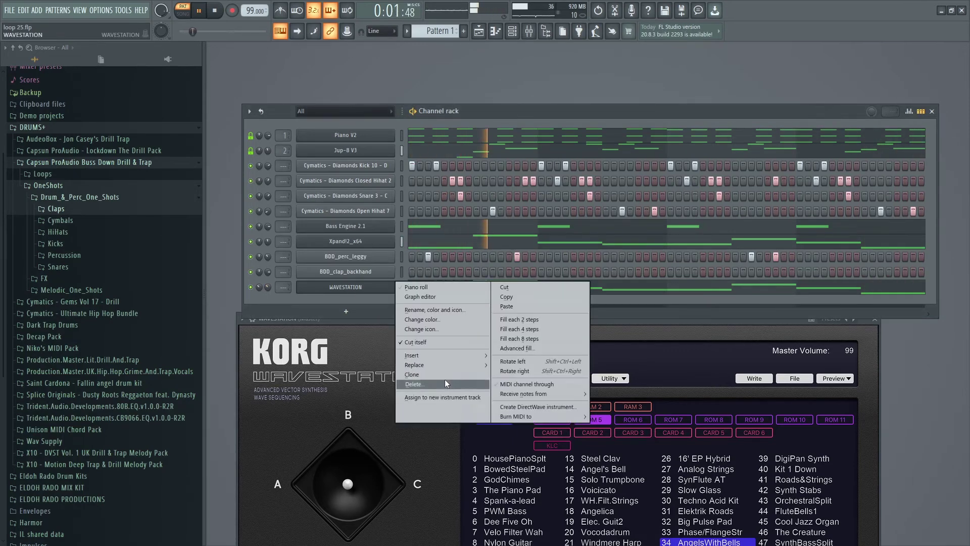
left_click(445, 379)
left_click_drag(578, 331, 574, 69)
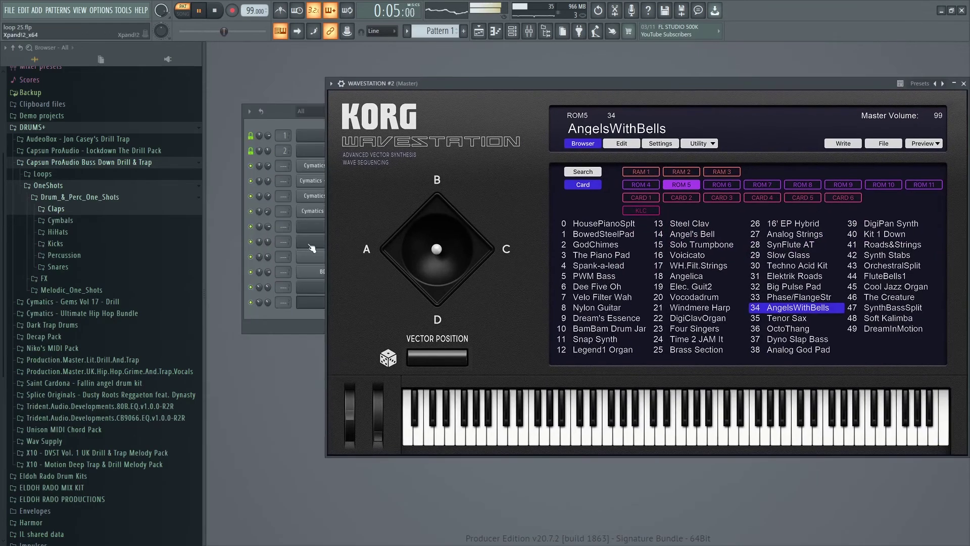
Solo WAVESTATION #2 and unmute Xpand!2_x64 and WAVESTATION to play alongside it.
right_click(254, 312)
key("Escape")
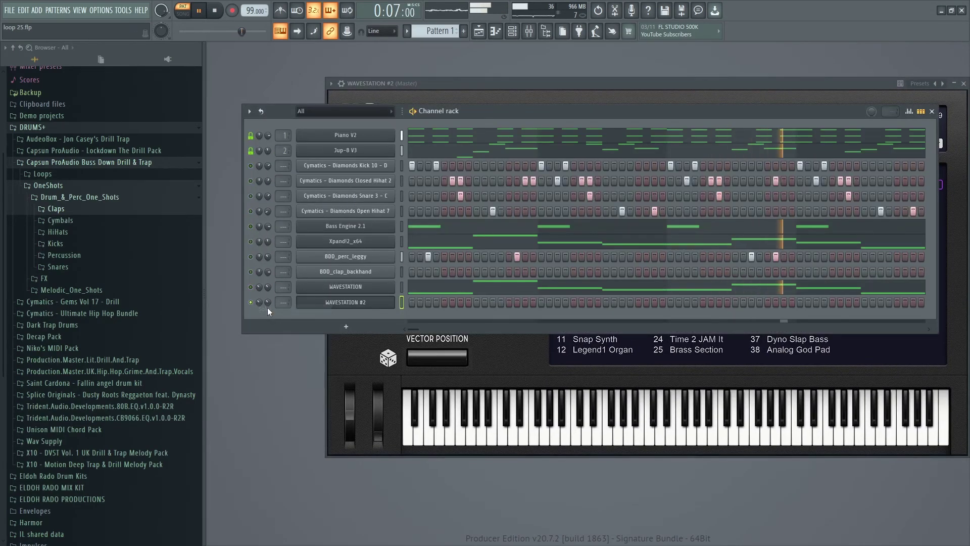
left_click(250, 241)
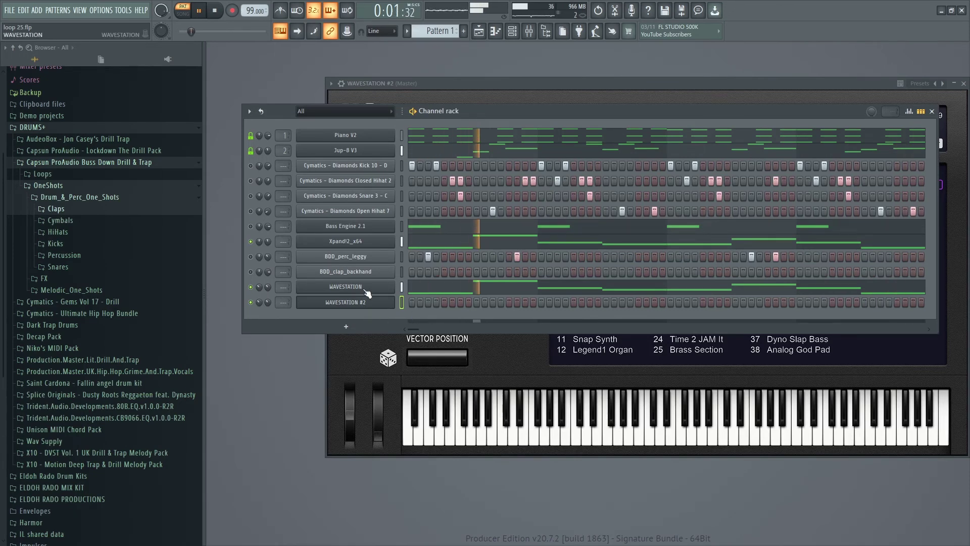
Paste the copied melody notes into WAVESTATION #2 and load its Slow Glass preset from ROM 5.
right_click(389, 303)
left_click(504, 321)
left_click(502, 360)
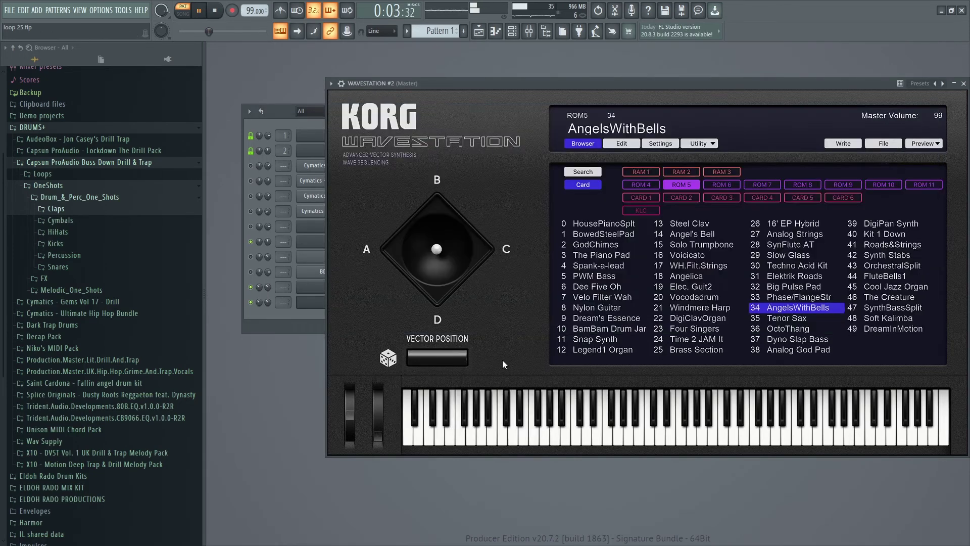
double_click(786, 256)
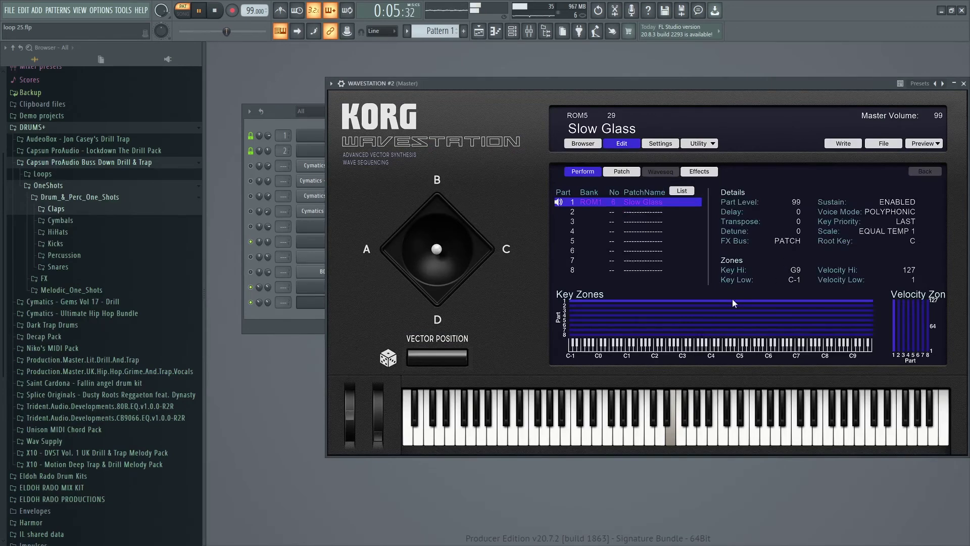
left_click(585, 145)
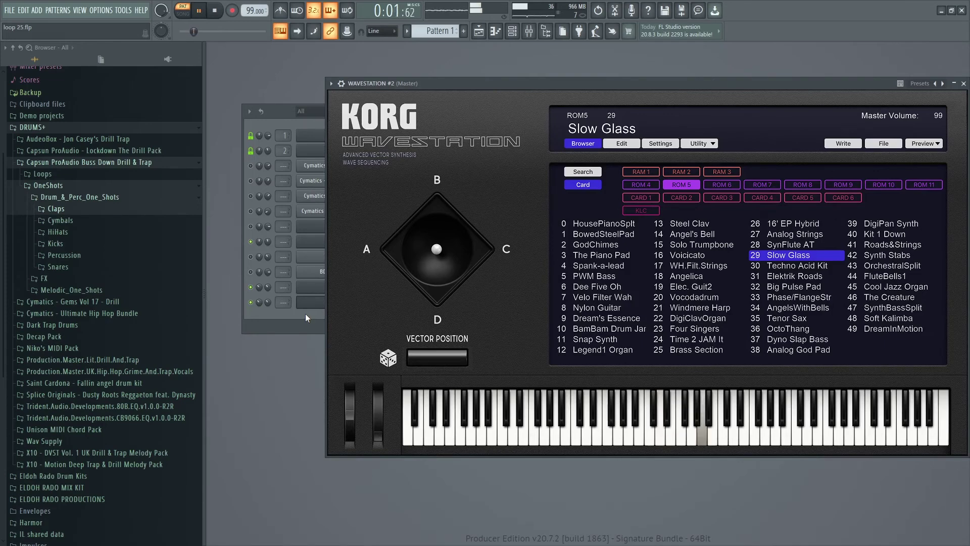
Move the WAVESTATION #2 channel up to sit directly below Xpand!2_x64.
left_click(268, 303)
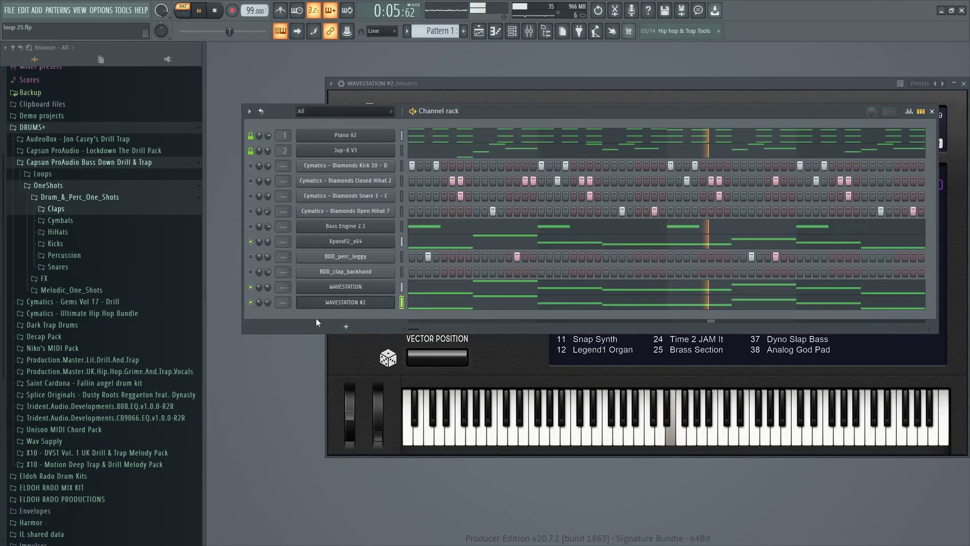
key("alt+Up")
key("alt+Up")
key("alt+Up")
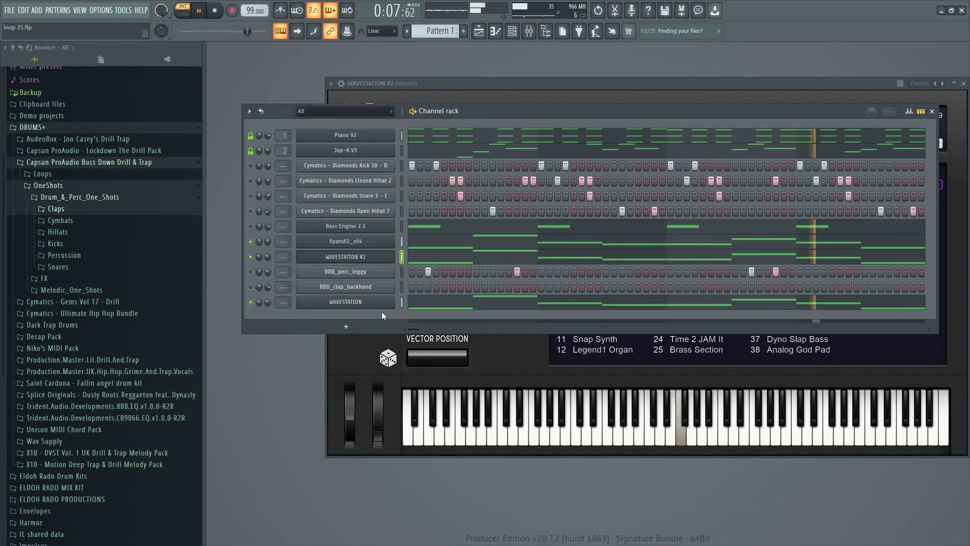
Audition the WAVESTATION channel in solo, restore all channels and set its volume to 33%.
scroll(268, 256, "down", 5)
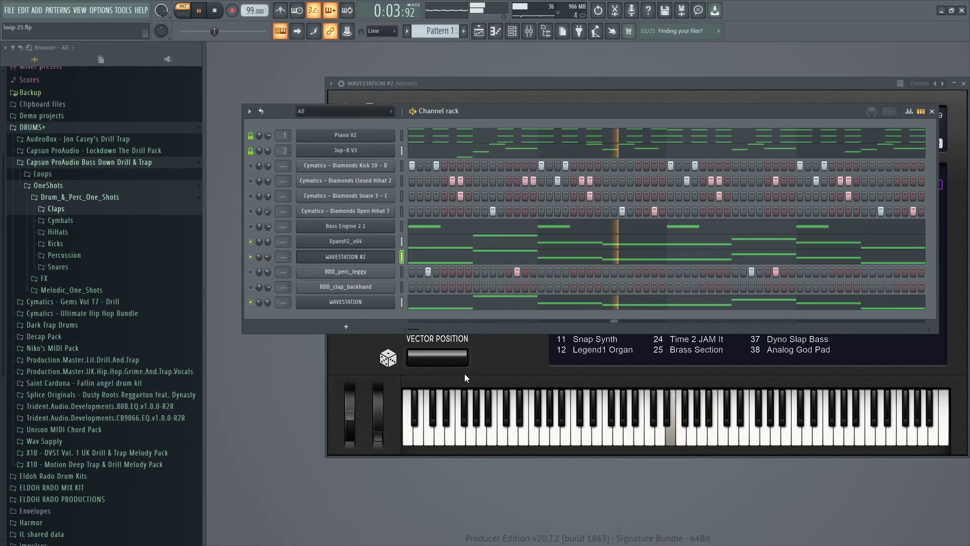
left_click(511, 367)
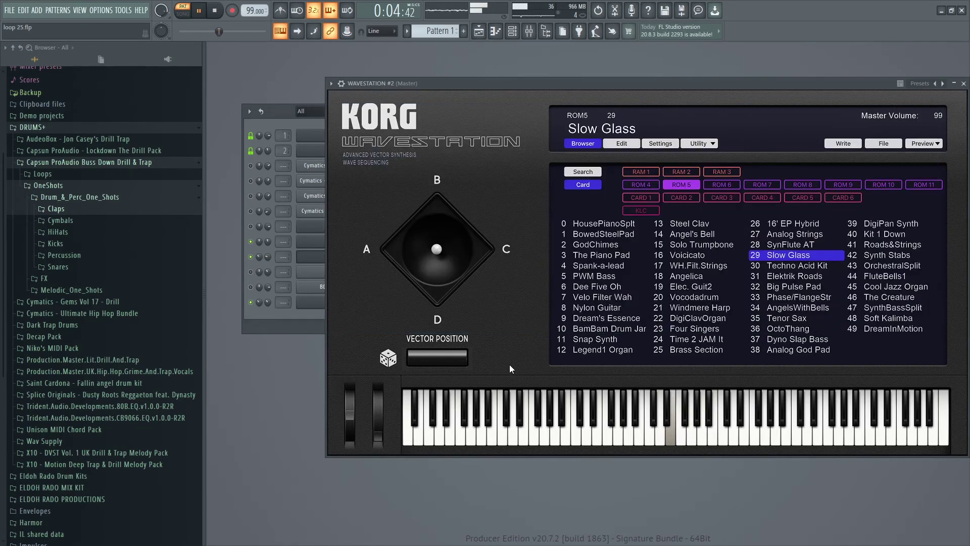
right_click(251, 304)
left_click(253, 306)
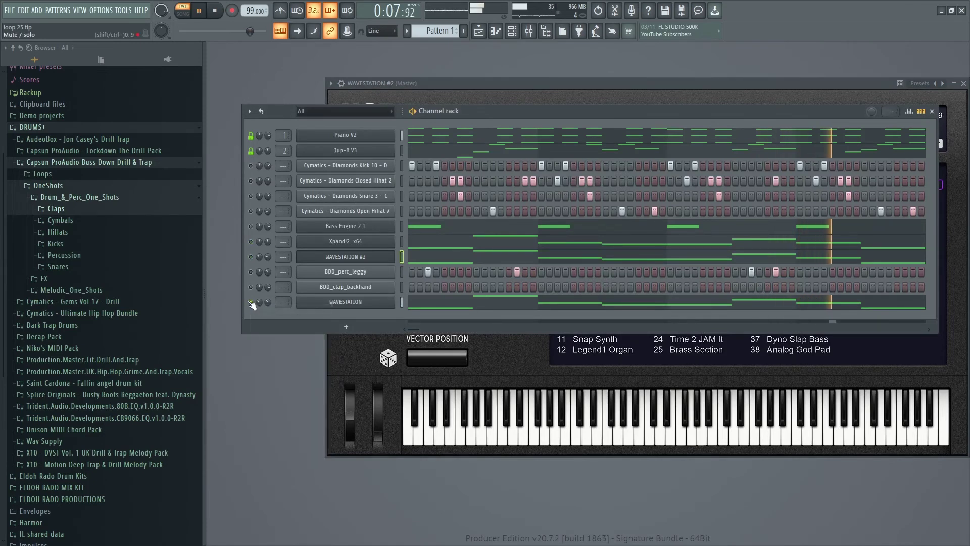
right_click(252, 304)
left_click(261, 308)
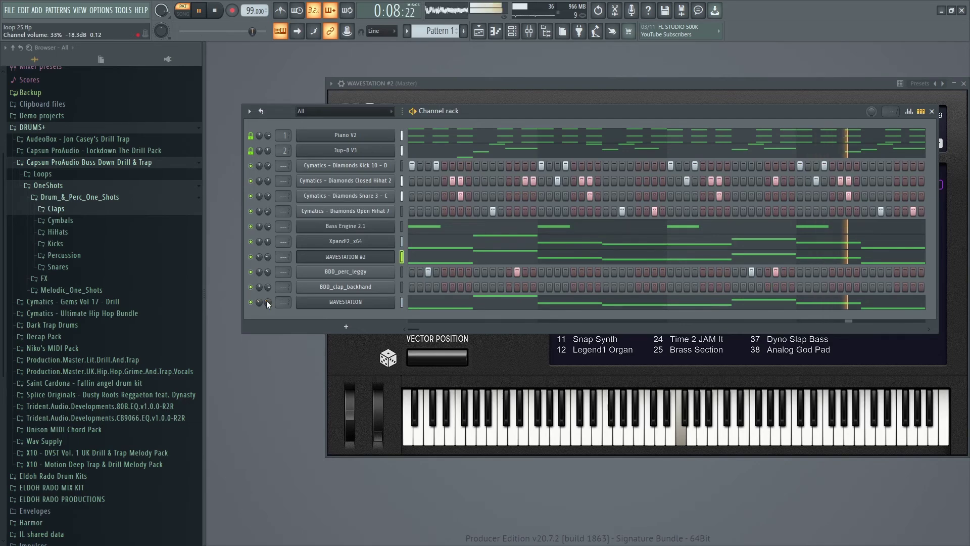
left_click(315, 326)
left_click(277, 320)
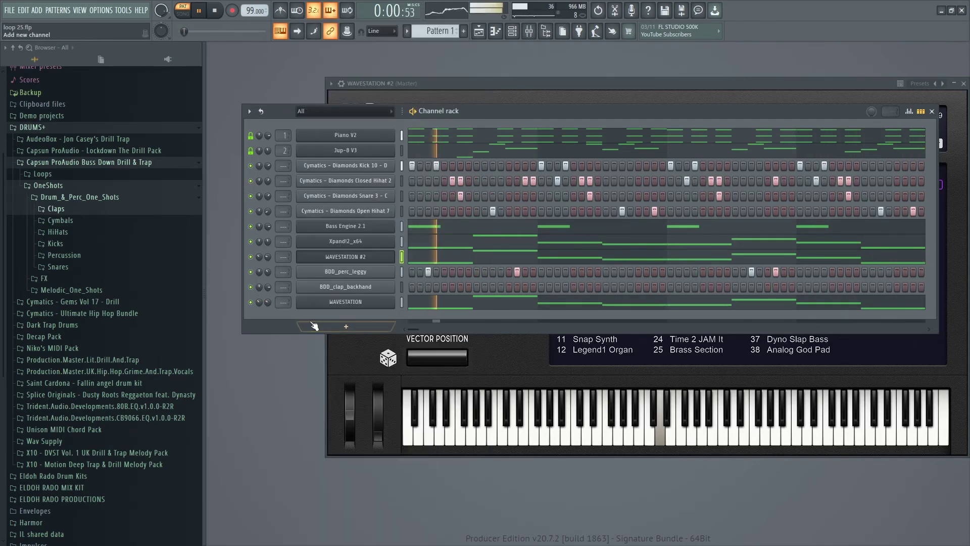
left_click(391, 329)
left_click(271, 314)
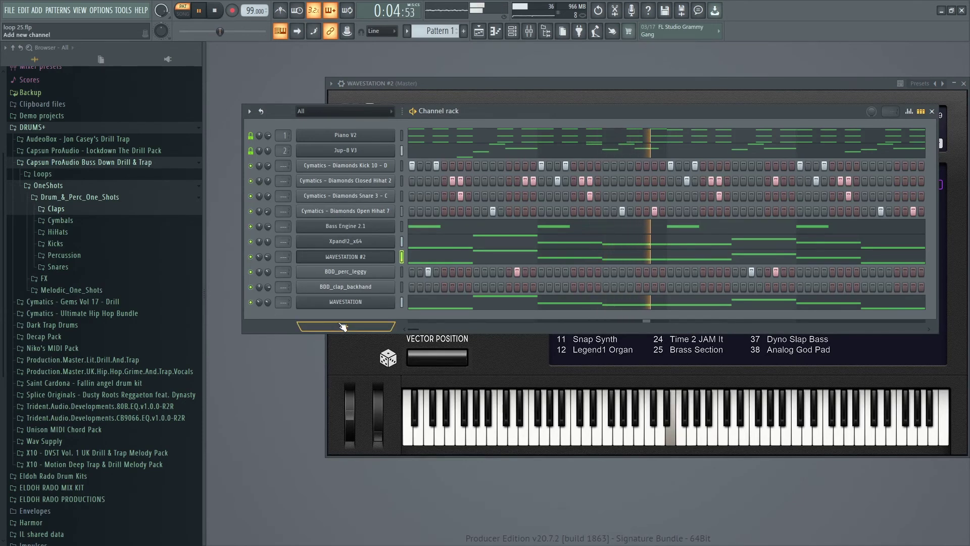
Set the WAVESTATION channel's volume to 23% and shorten all its melody notes to about one step each.
left_click(251, 303)
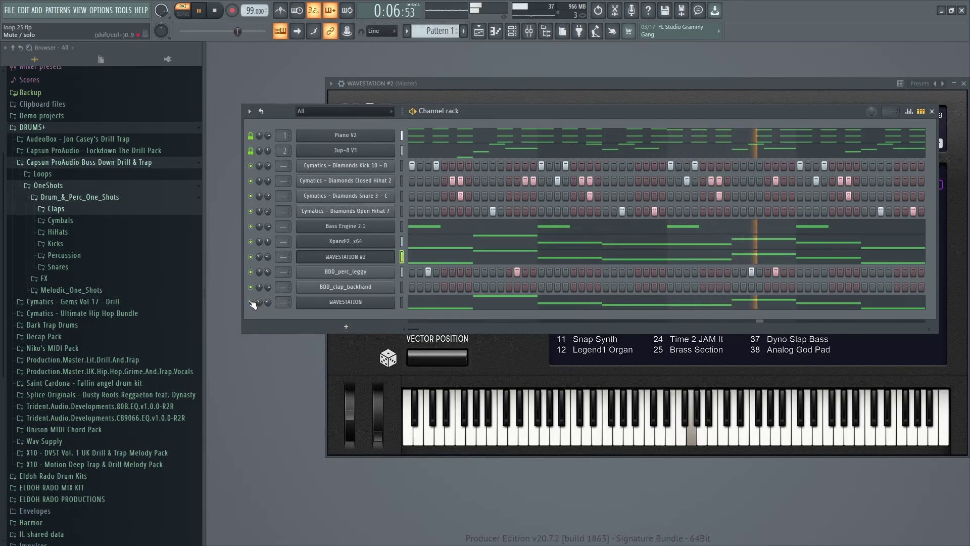
scroll(268, 302, "down", 3)
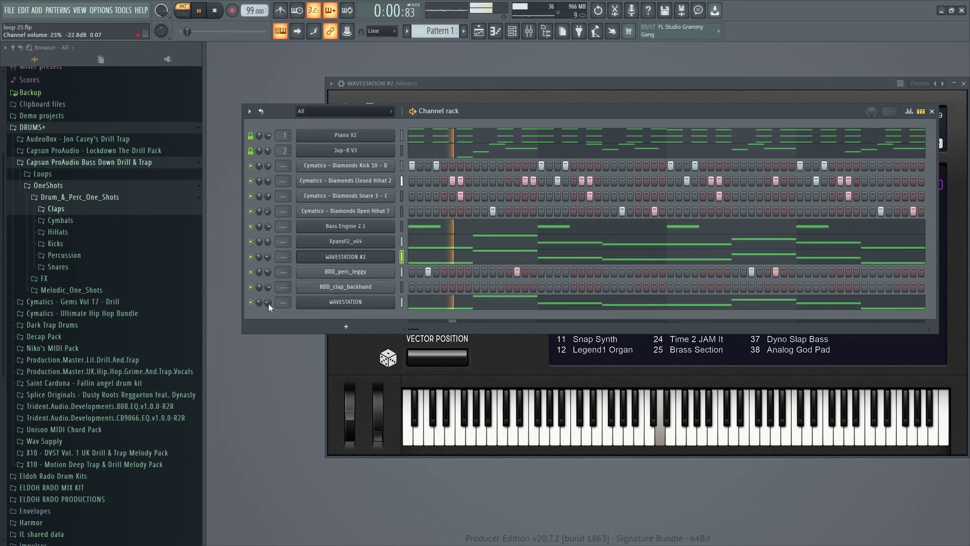
right_click(370, 308)
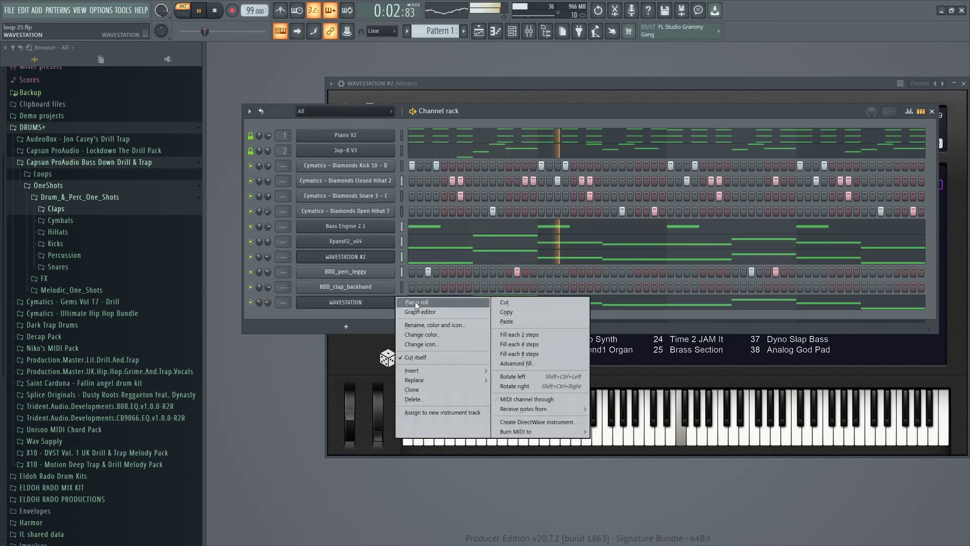
left_click(414, 302)
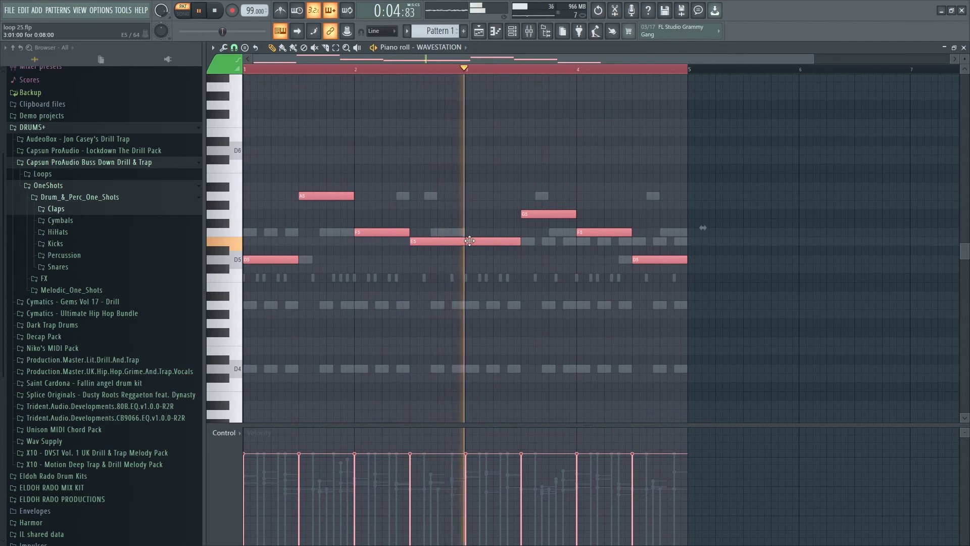
left_click_drag(465, 242, 416, 245)
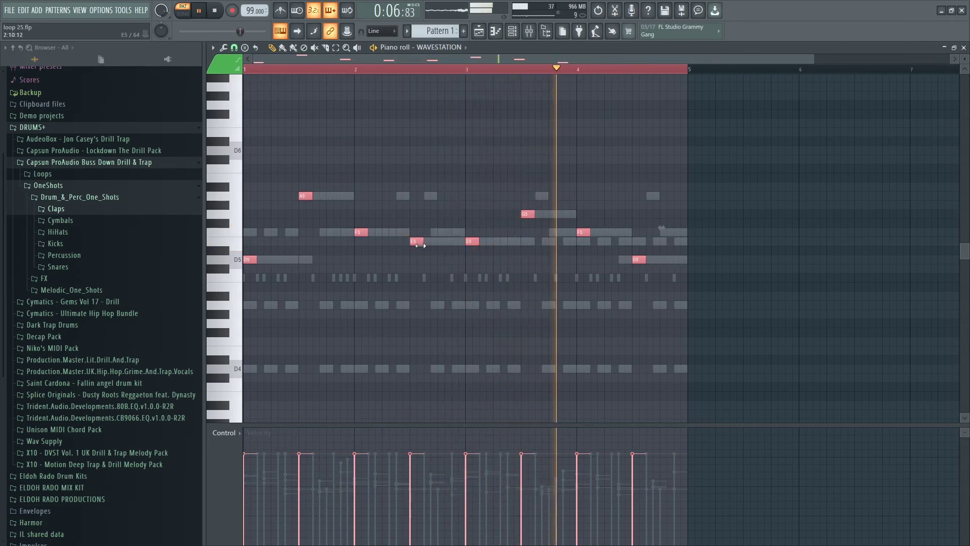
left_click(449, 275)
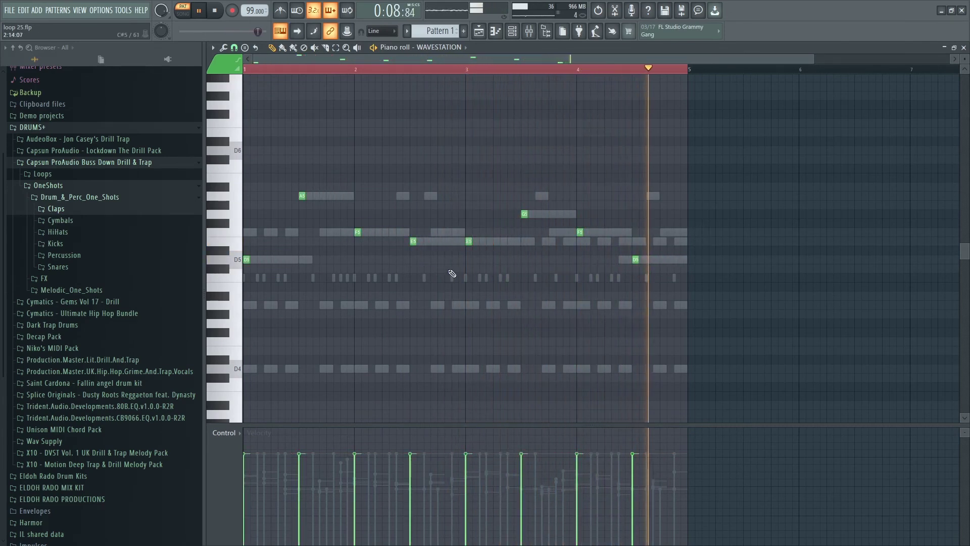
left_click(964, 47)
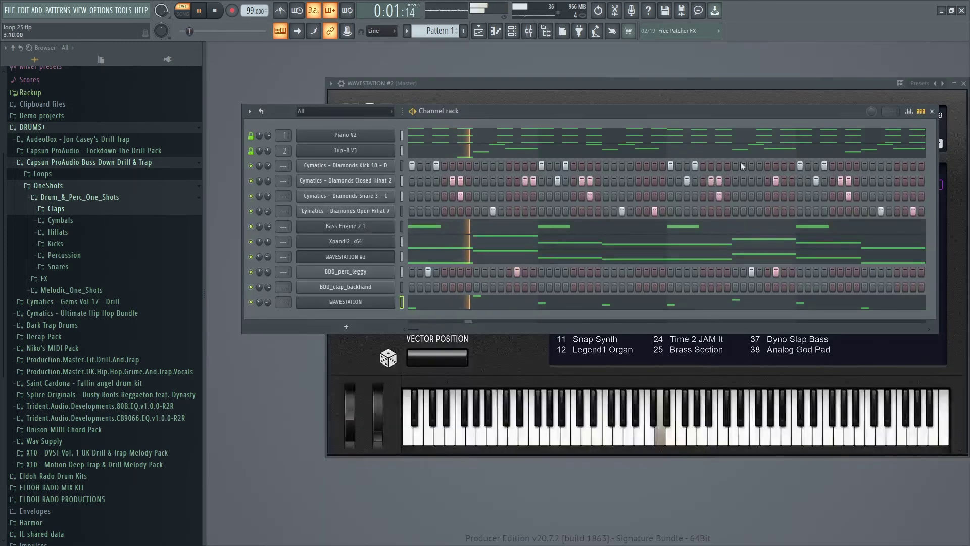
Add another WAVESTATION instrument and browse its ROM 7 and ROM 8 preset banks.
left_click(346, 326)
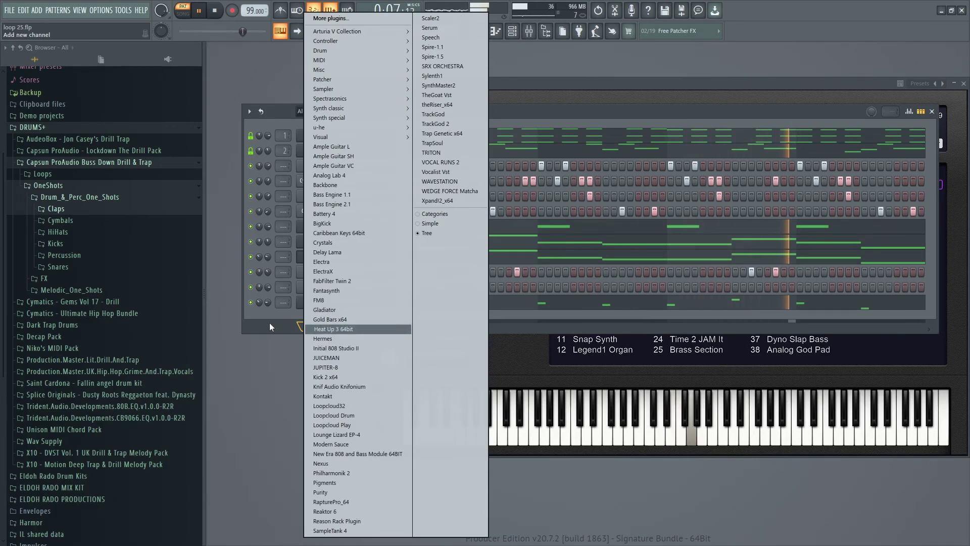
left_click(445, 182)
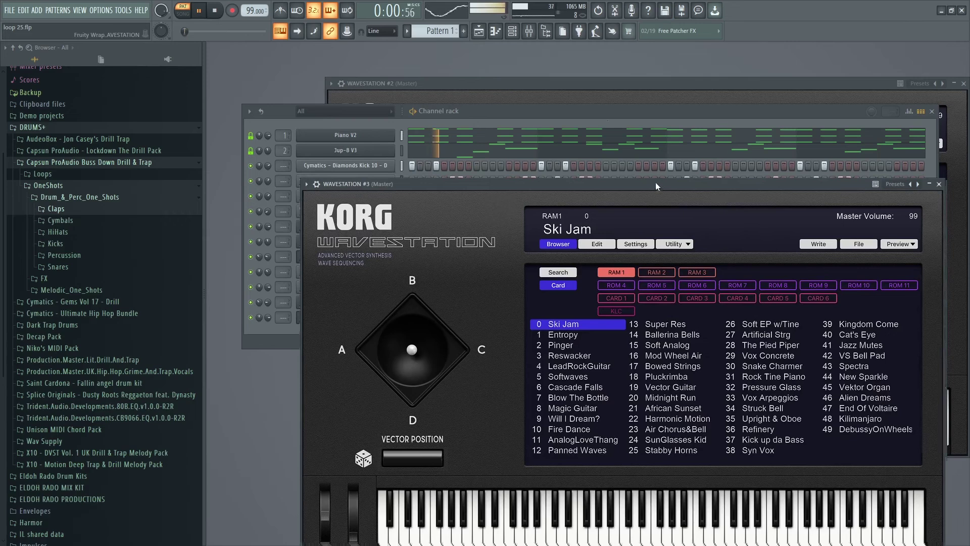
left_click_drag(656, 182, 589, 86)
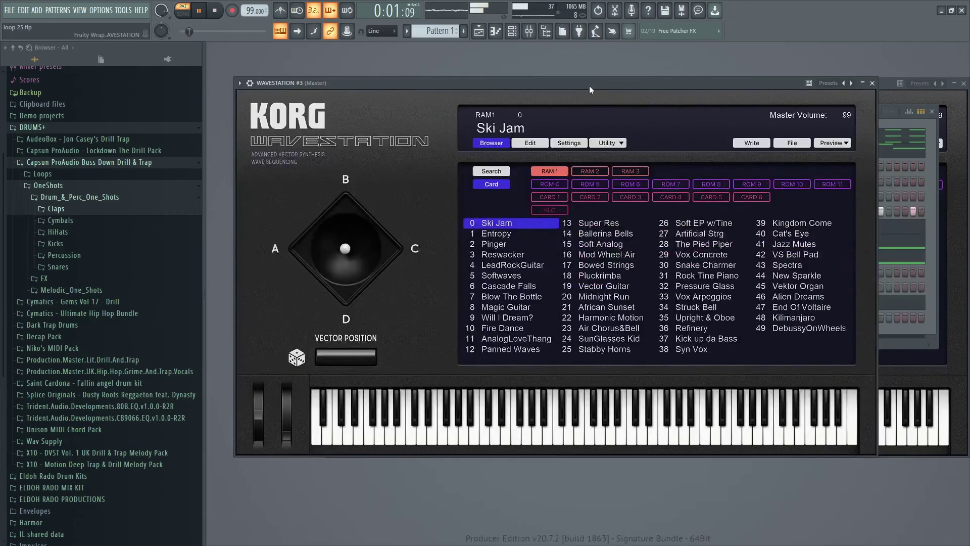
left_click(670, 185)
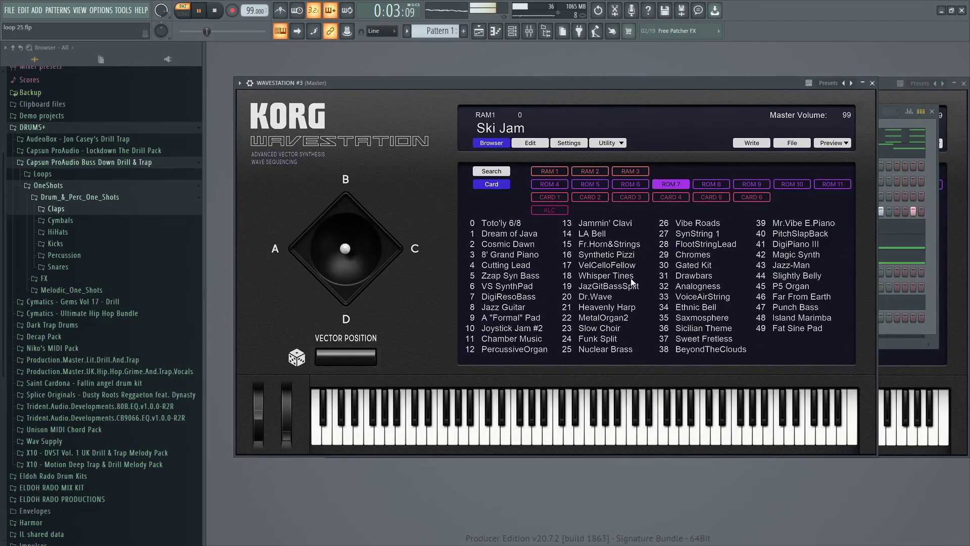
left_click(721, 188)
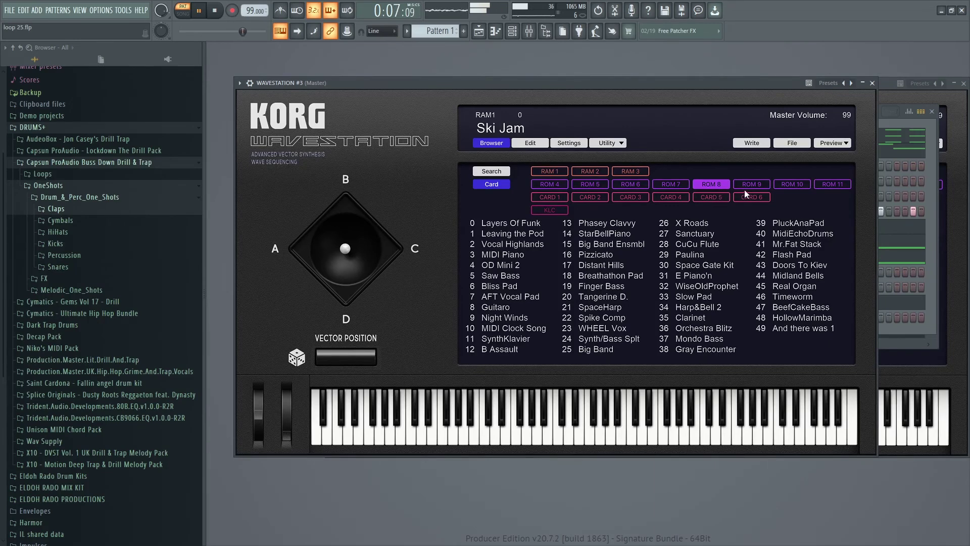
Filter the WAVESTATION #3 presets by Dance/Techno and try Will I Dream? and Vox Arpeggios.
left_click(504, 173)
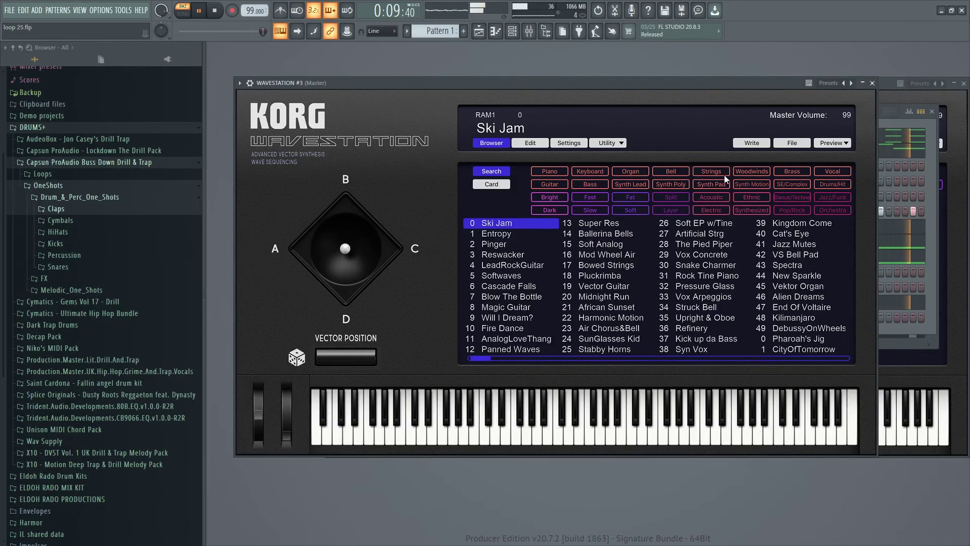
left_click(790, 197)
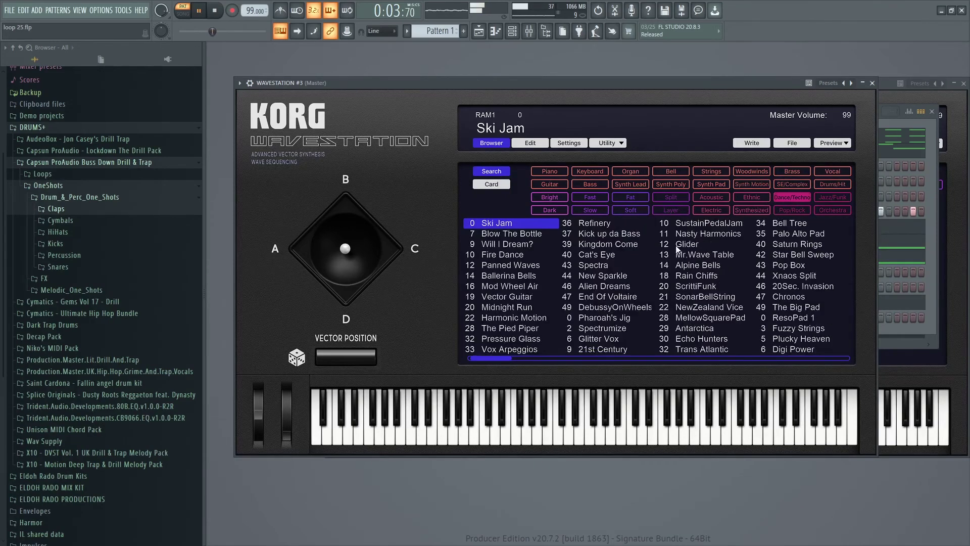
left_click(527, 245)
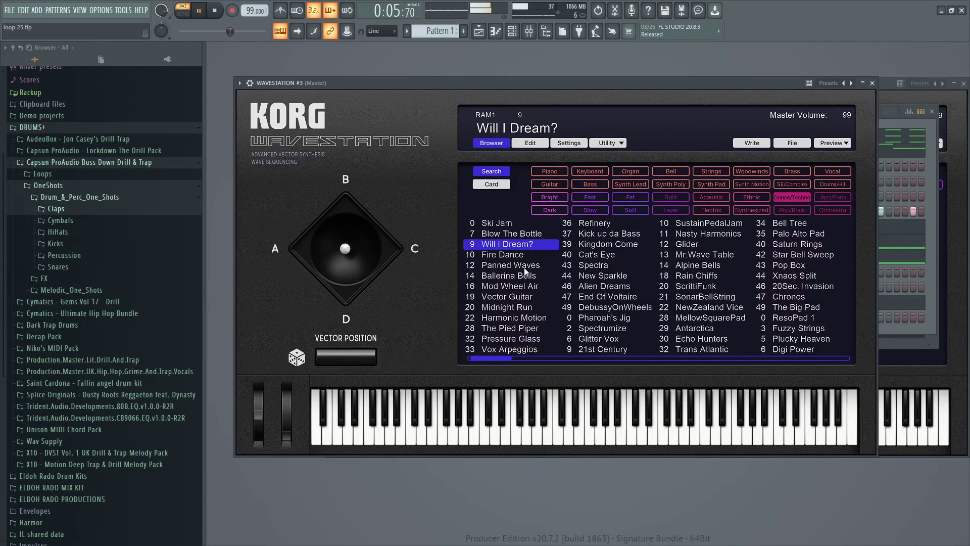
left_click(509, 348)
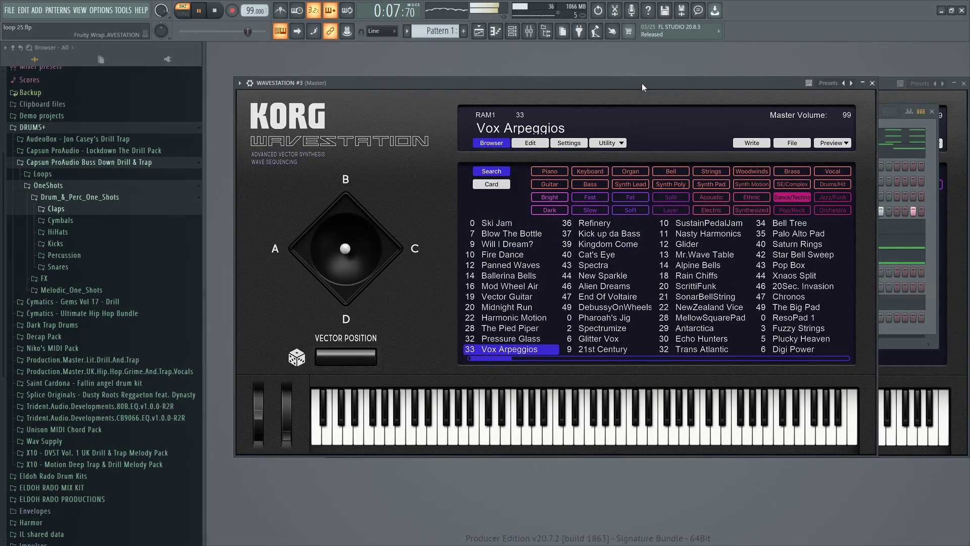
Paste the copied melody notes into the WAVESTATION #3 channel.
left_click_drag(641, 87, 658, 395)
right_click(389, 317)
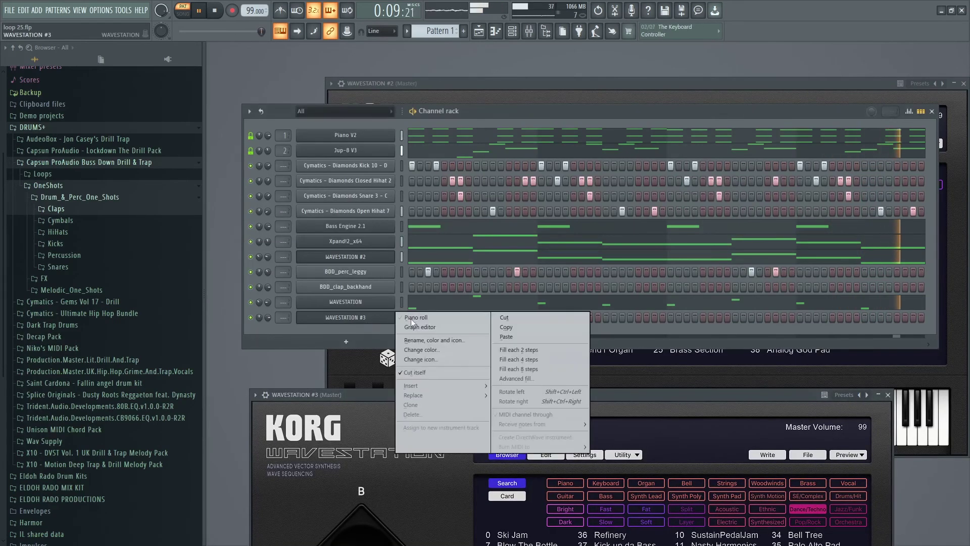
left_click(509, 337)
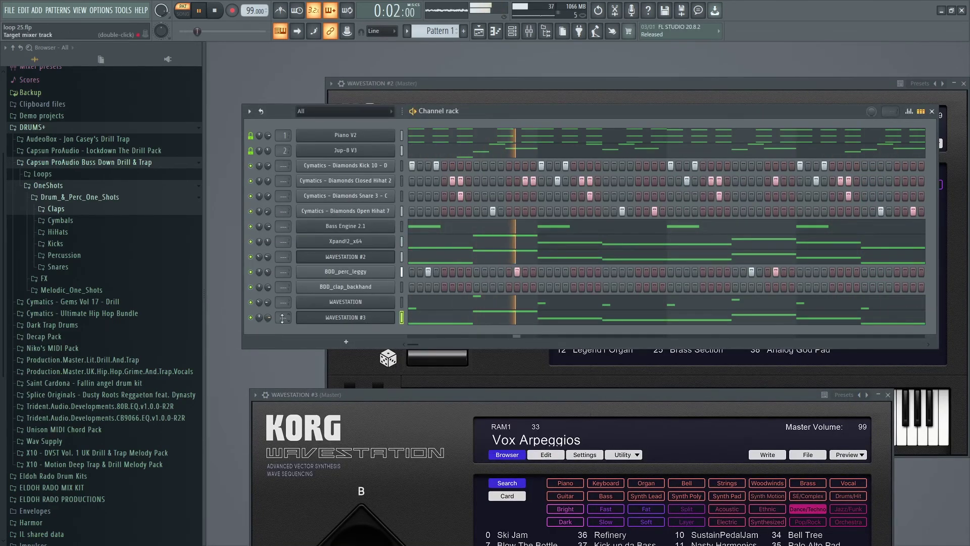
Audition Dance/Techno presets on WAVESTATION #3, including NewZealand Vice, DebussyOnWheels, Harmonic Motion, Pharoah's Jig, Echo Hunters, Ballerina Bells and Fire Dance.
left_click_drag(611, 399, 601, 103)
left_click(701, 317)
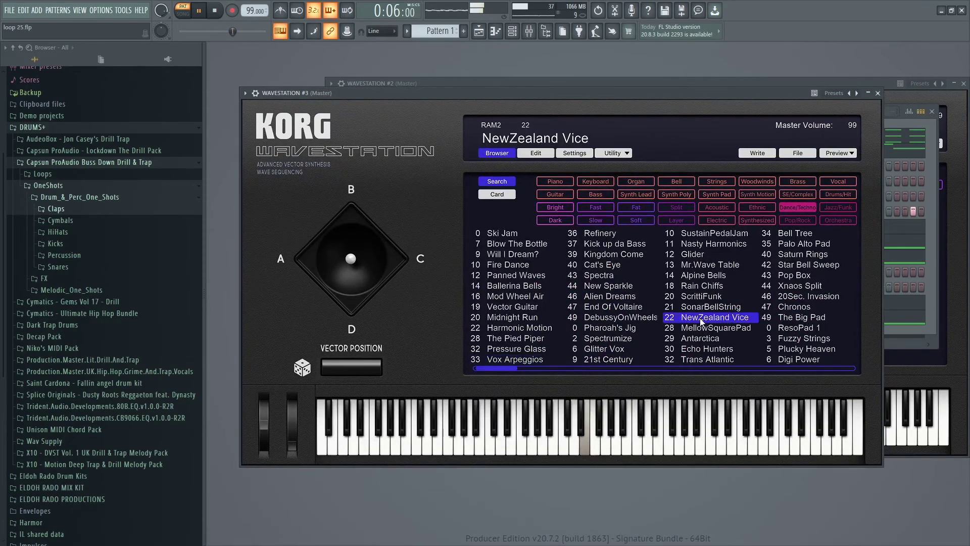
left_click(630, 317)
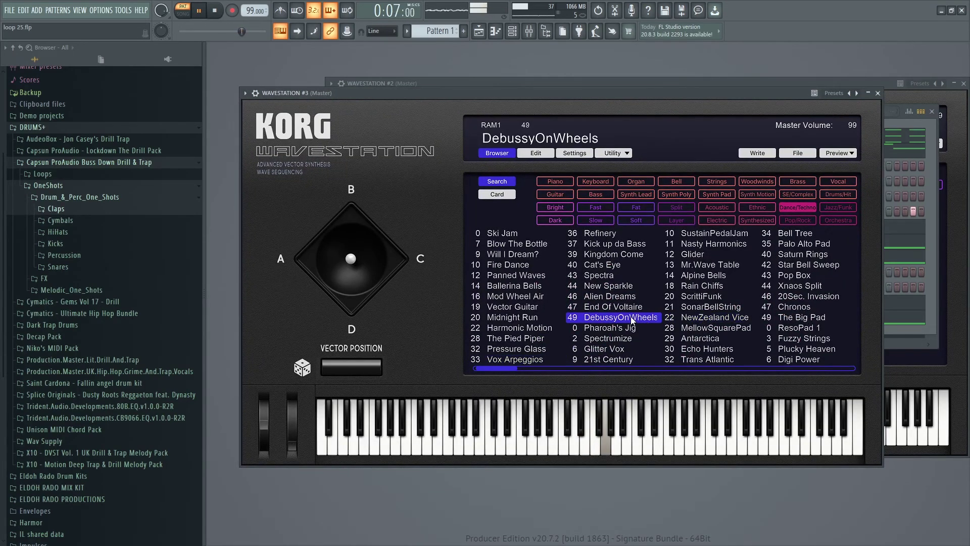
left_click(604, 329)
left_click(523, 328)
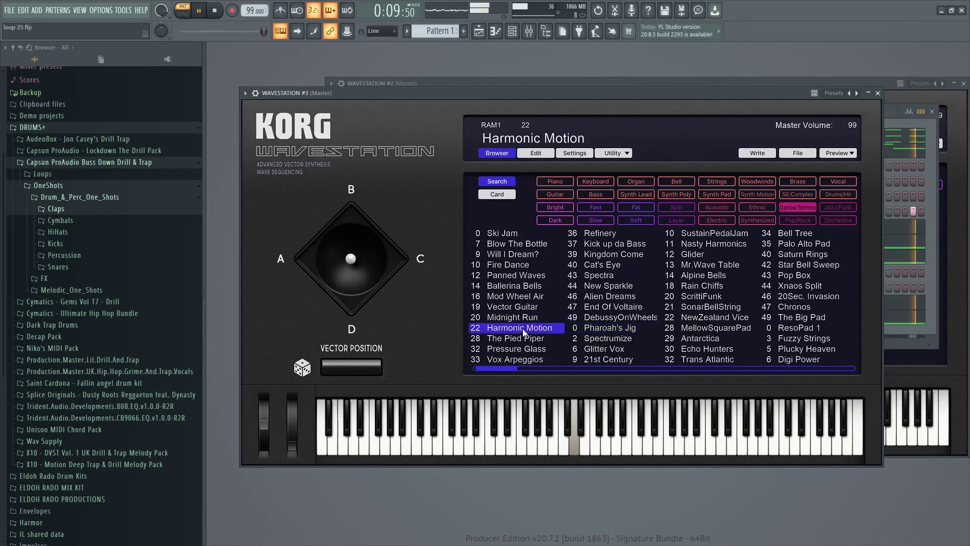
left_click(598, 329)
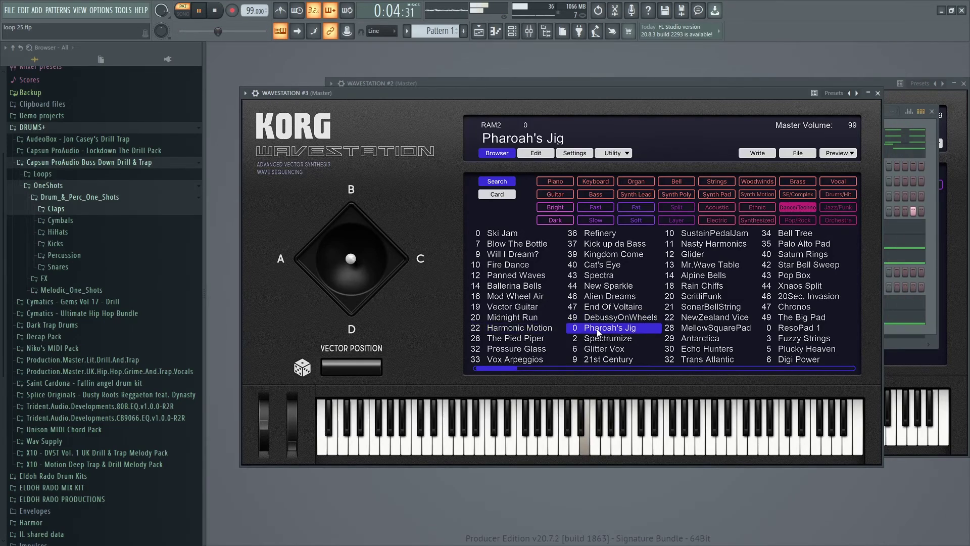
left_click(684, 349)
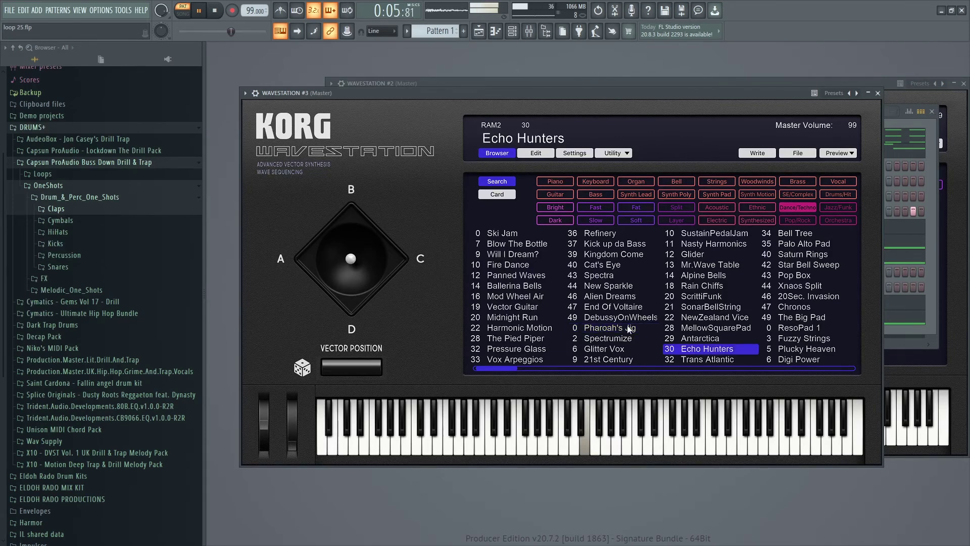
left_click(521, 298)
left_click(523, 286)
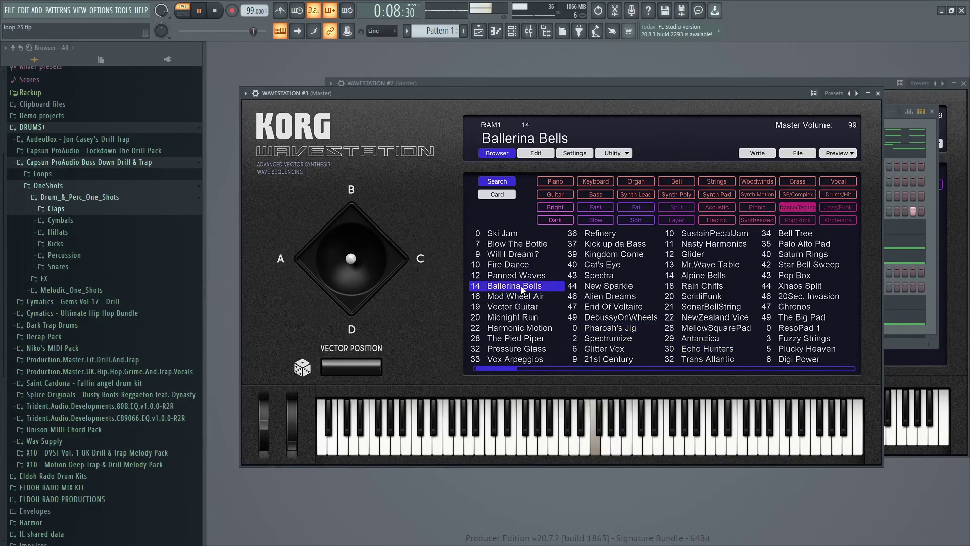
left_click(544, 262)
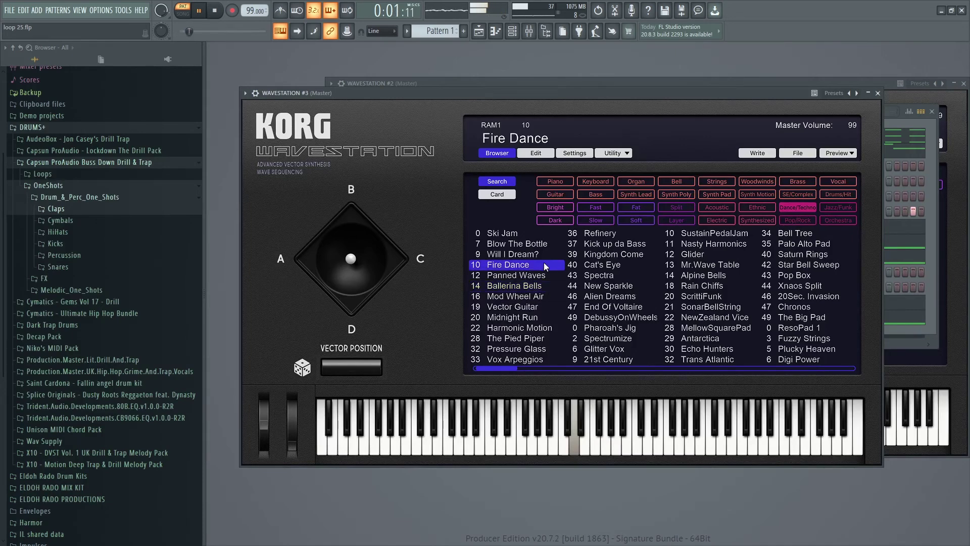
Close the WAVESTATION #3 instrument and delete its channel.
left_click(878, 94)
right_click(389, 317)
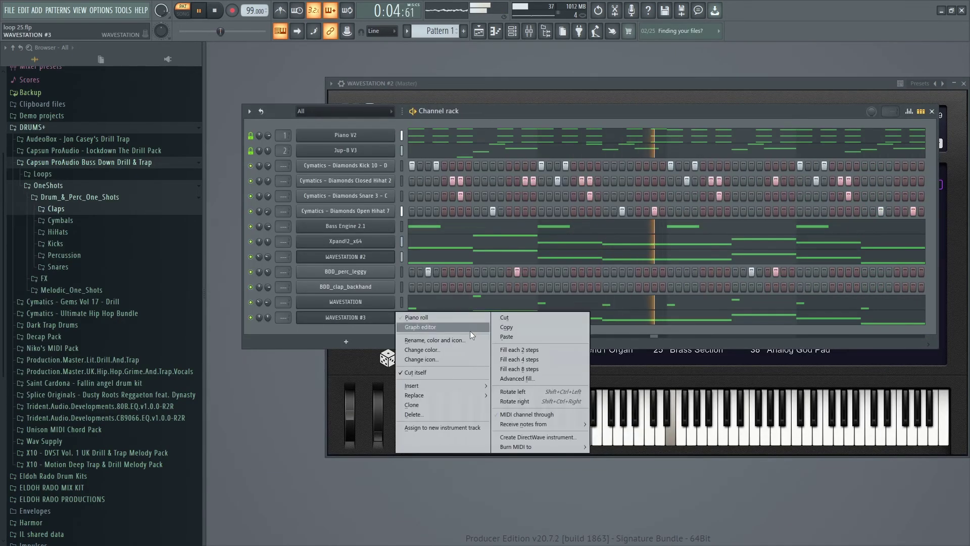
left_click(425, 414)
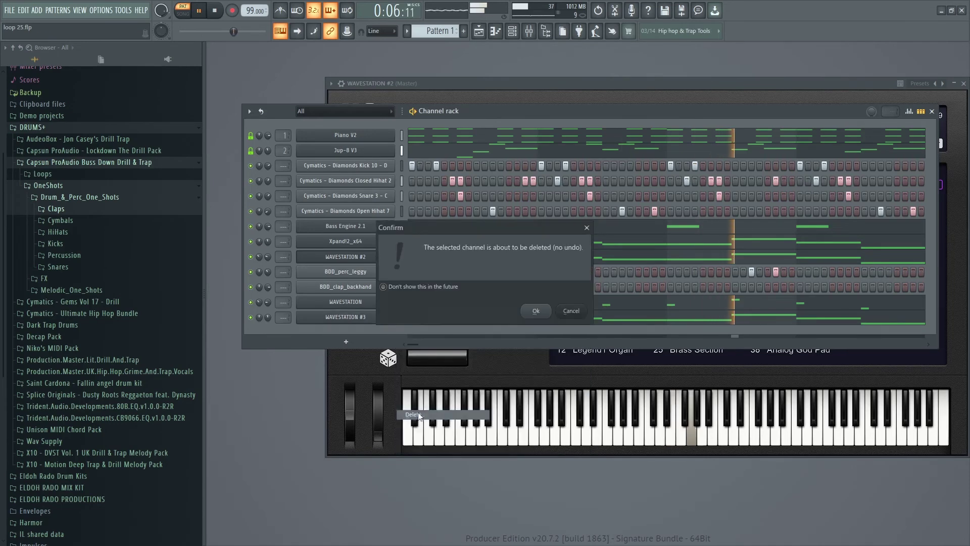
left_click(536, 311)
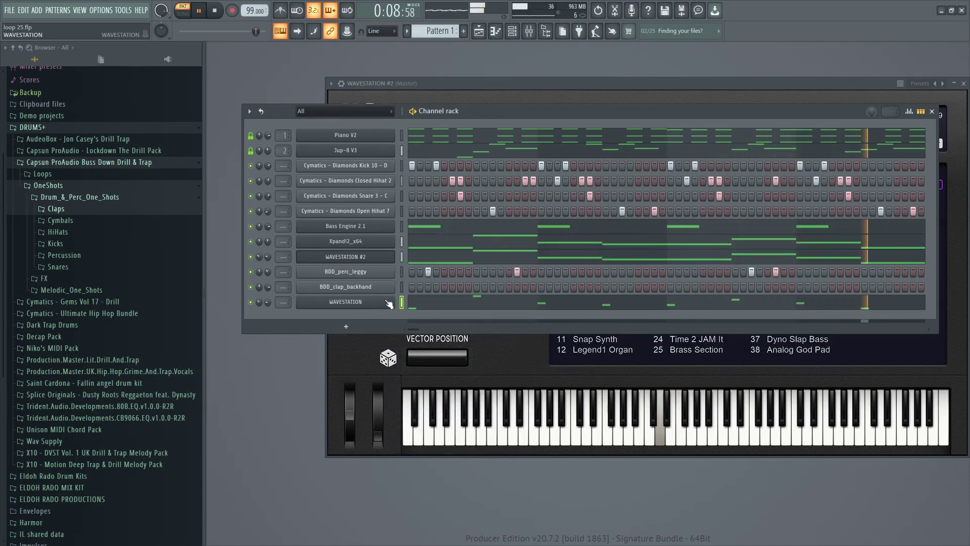
Audition the BDD one-shots in the HiHats folder, including clean, meat, punch and skippy, against the beat.
left_click(251, 151)
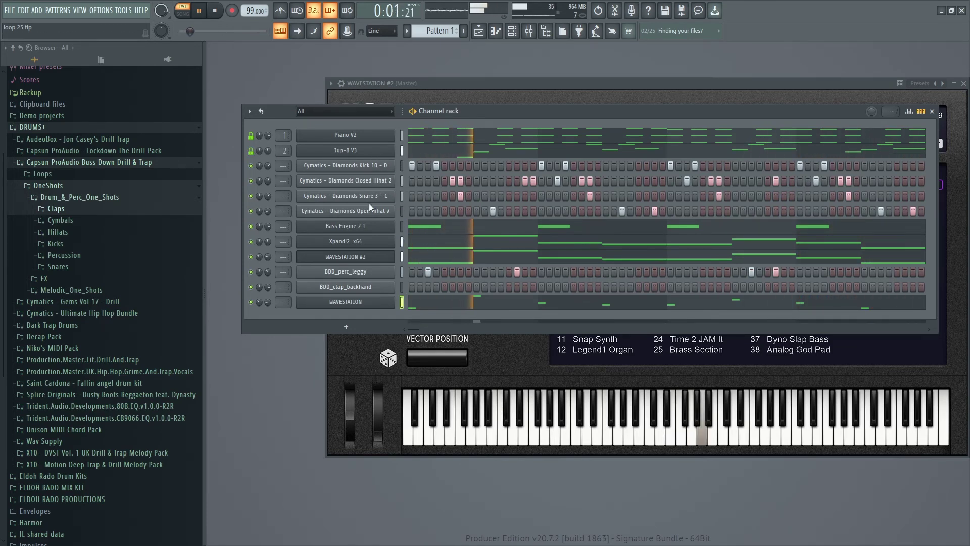
left_click(58, 232)
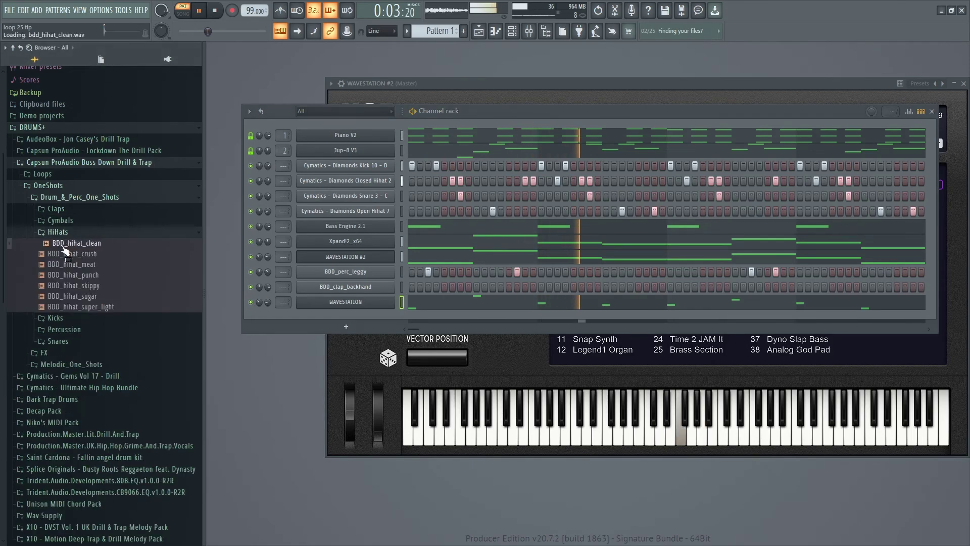
left_click(67, 264)
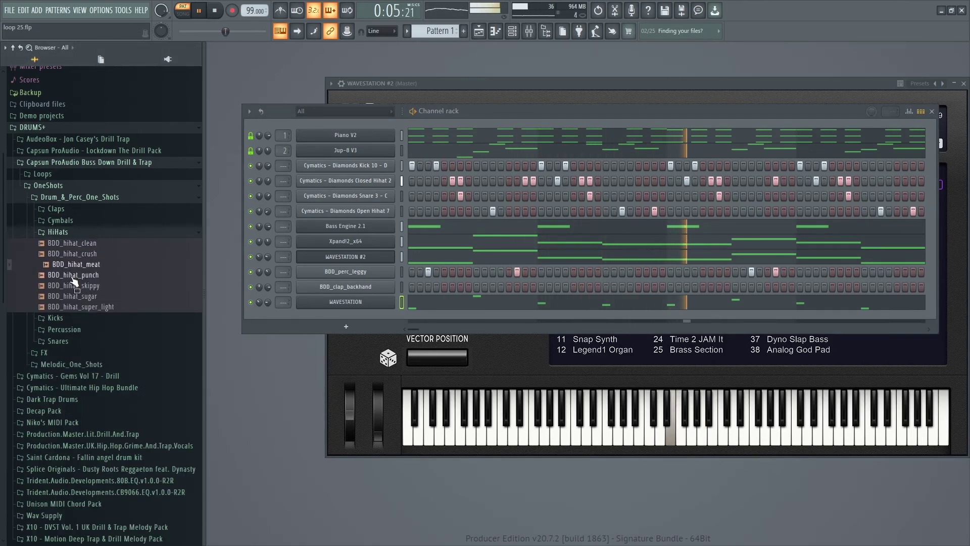
left_click(73, 278)
left_click(73, 282)
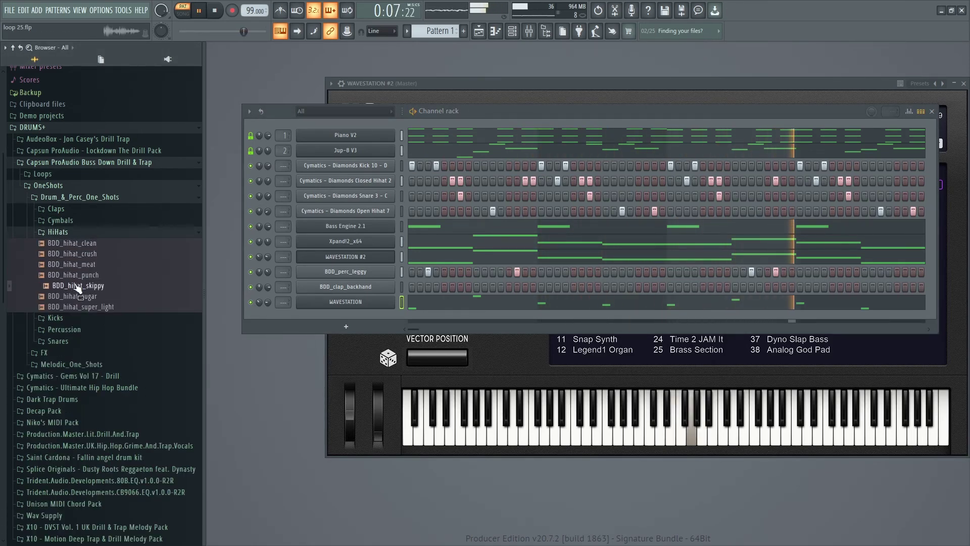
Add BDD_hihat_skippy as a new channel and fill every one of its steps across the four-bar pattern.
left_click_drag(188, 292, 327, 314)
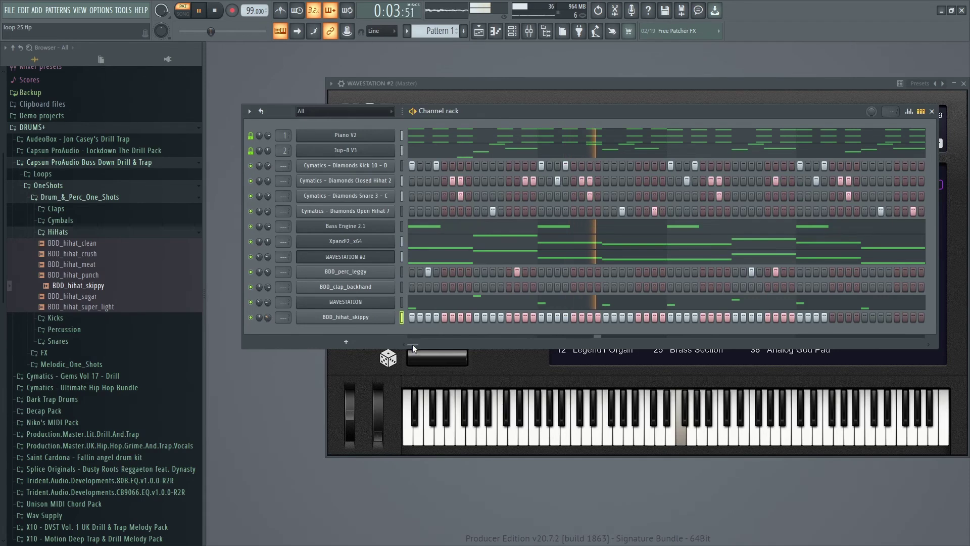
left_click_drag(413, 344, 425, 344)
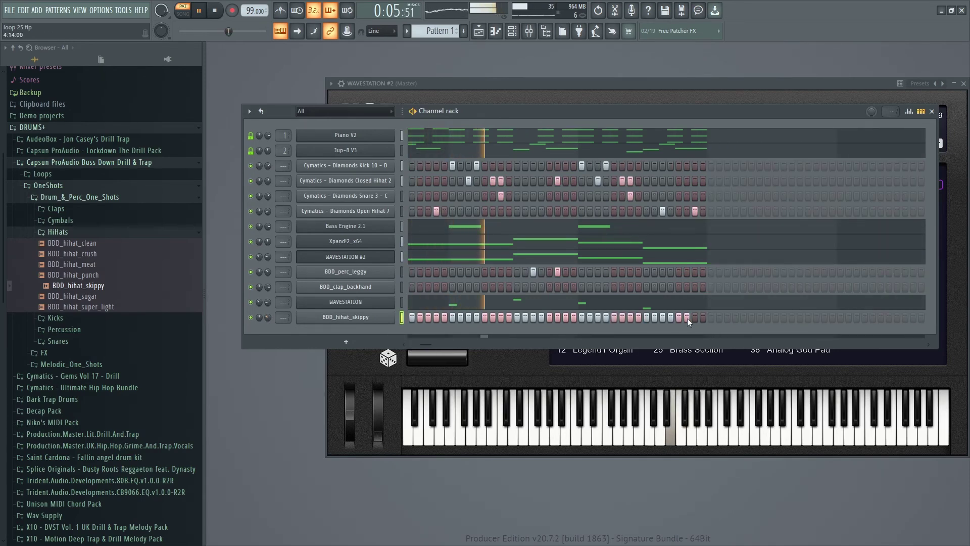
left_click_drag(687, 318, 699, 319)
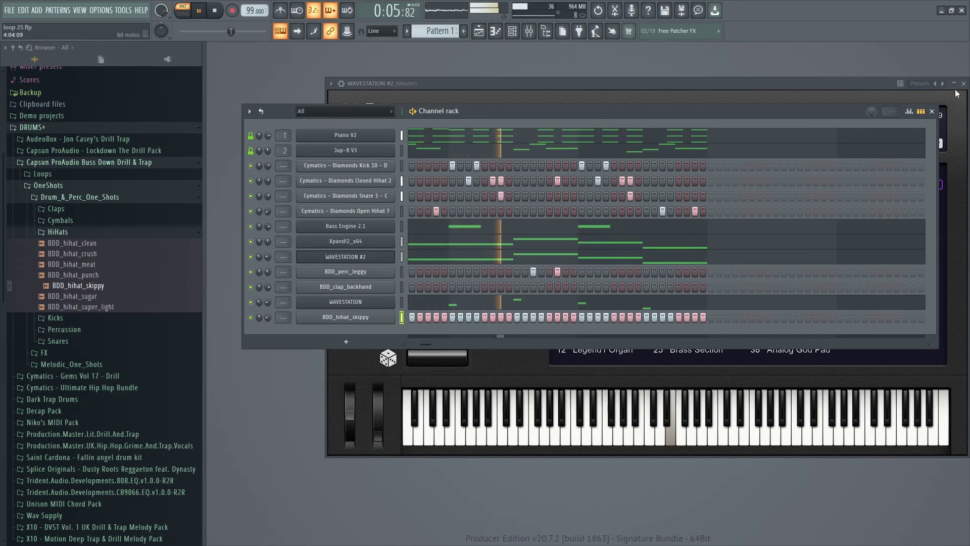
Close the WAVESTATION #2 window and audition one-shots in the Snares folder, including BDD_rim_double_dragon, BDD_snare_chef and BDD_snare_clipz, against the beat.
left_click(346, 257)
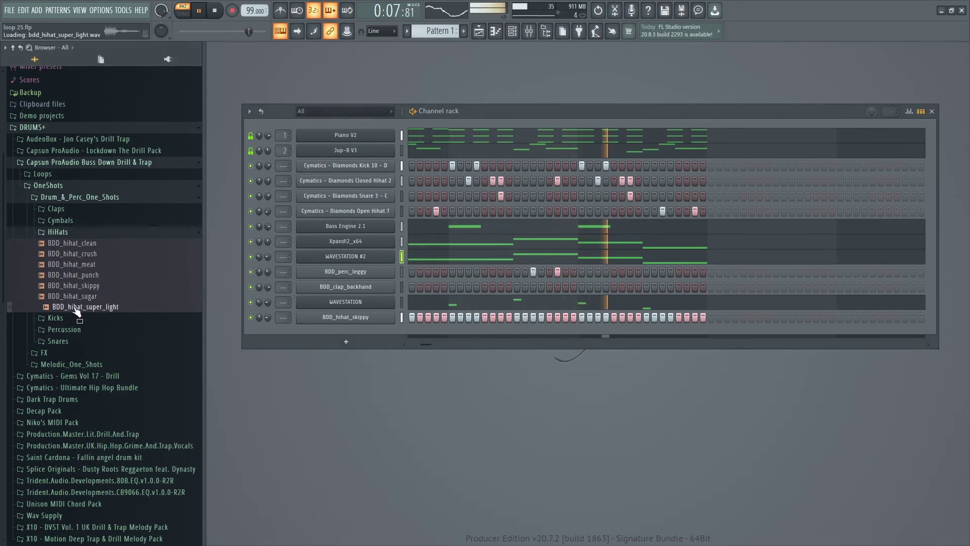
left_click(66, 342)
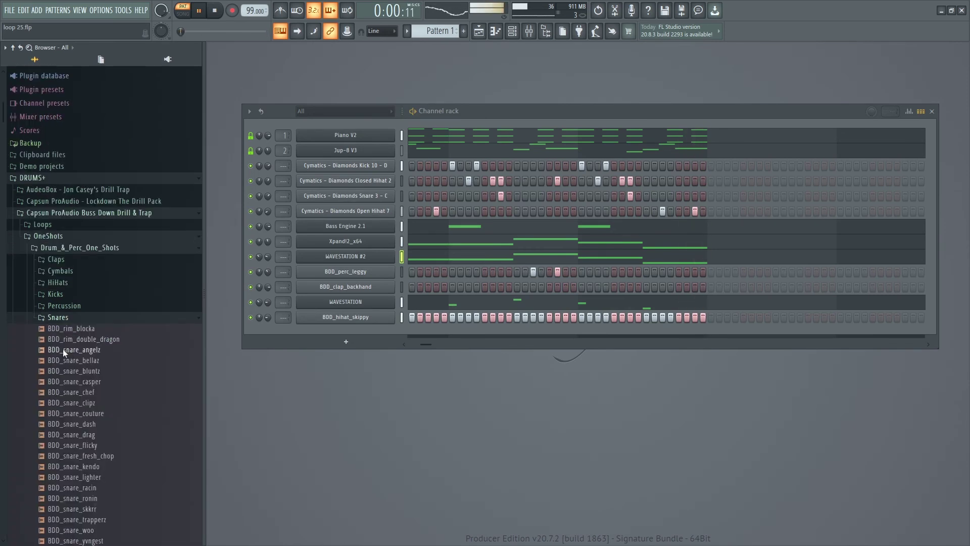
left_click(68, 342)
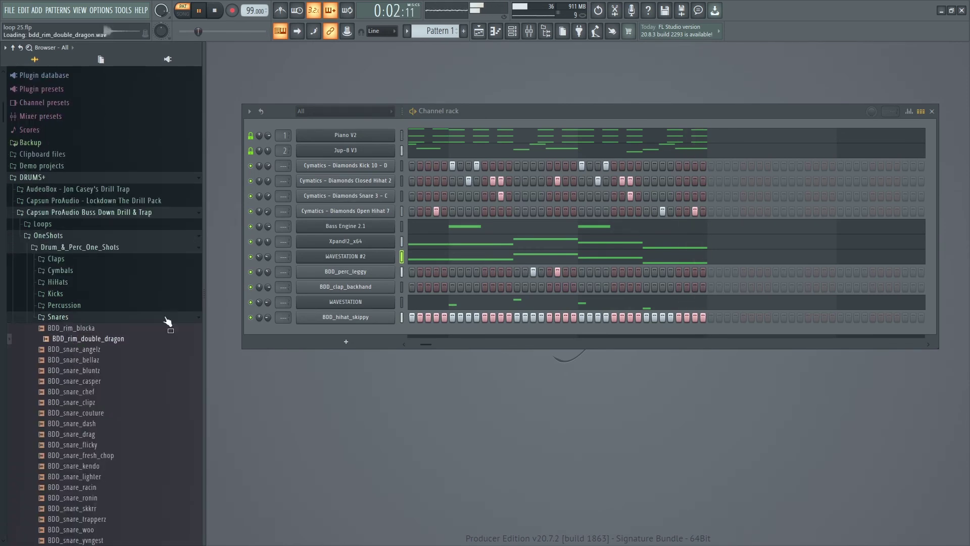
left_click_drag(426, 344, 369, 350)
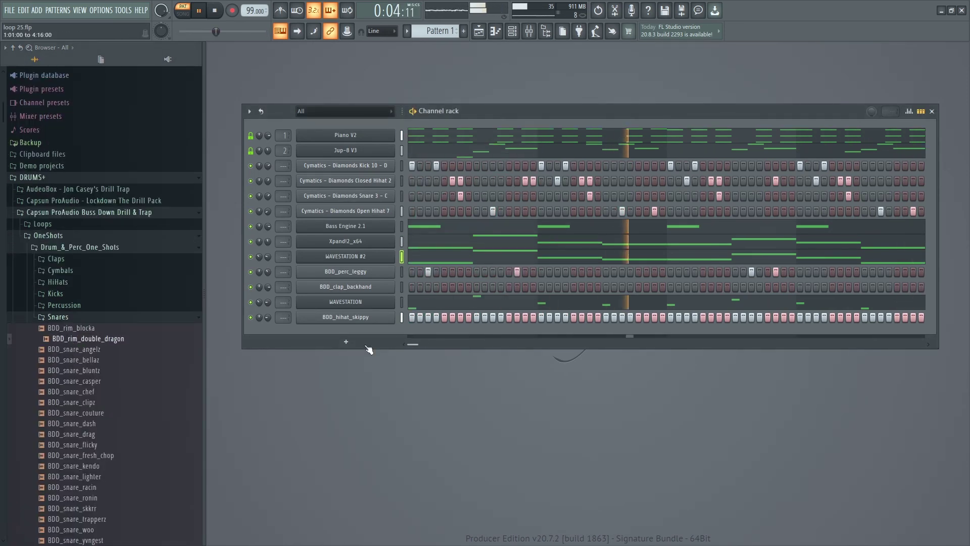
key("space")
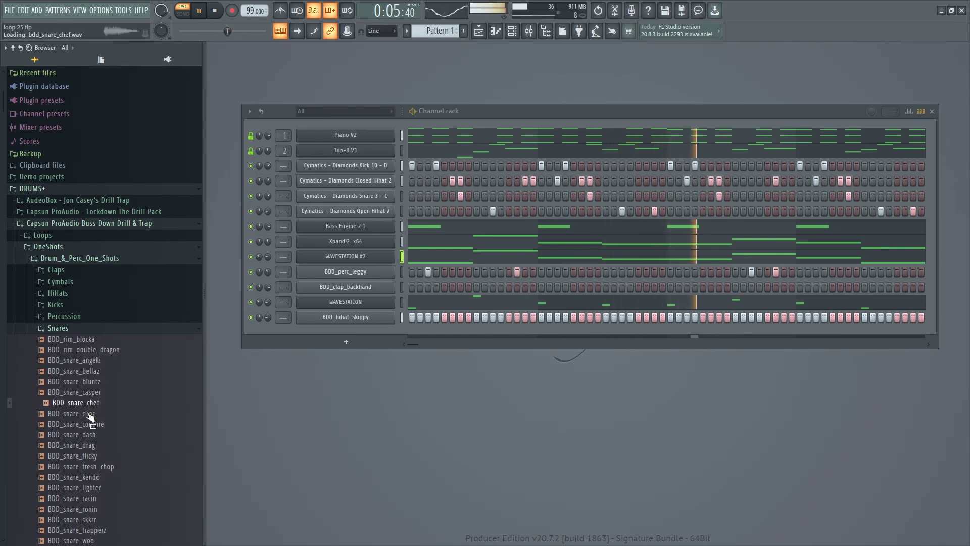
left_click(103, 423)
left_click(101, 434)
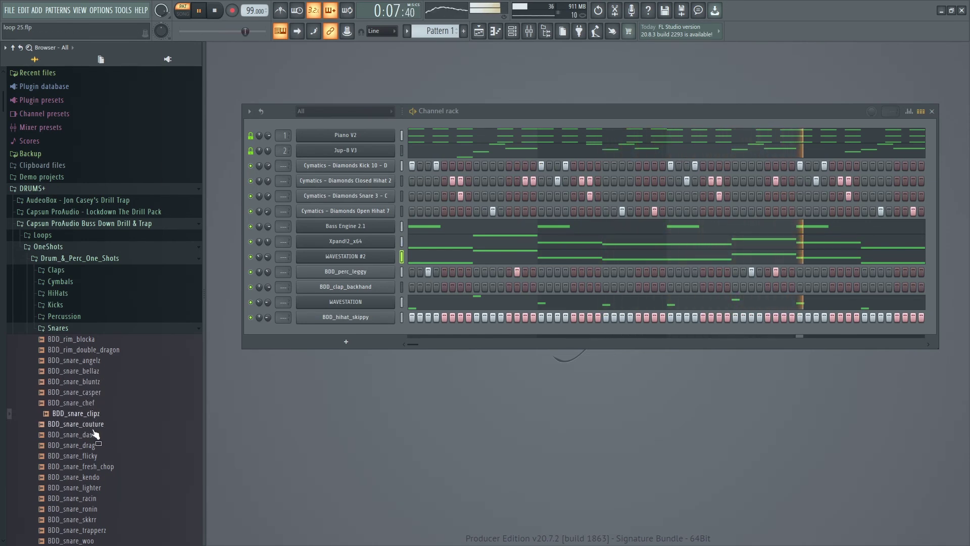
left_click(136, 328)
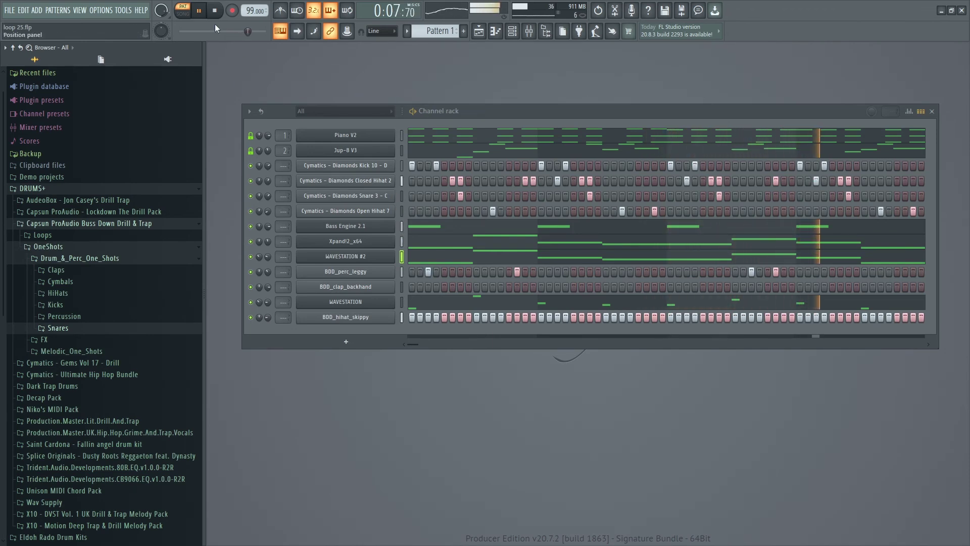
Split Pattern 1 by channel and place all the resulting patterns on playlist Tracks 1 to 12 at bar 1.
left_click(407, 32)
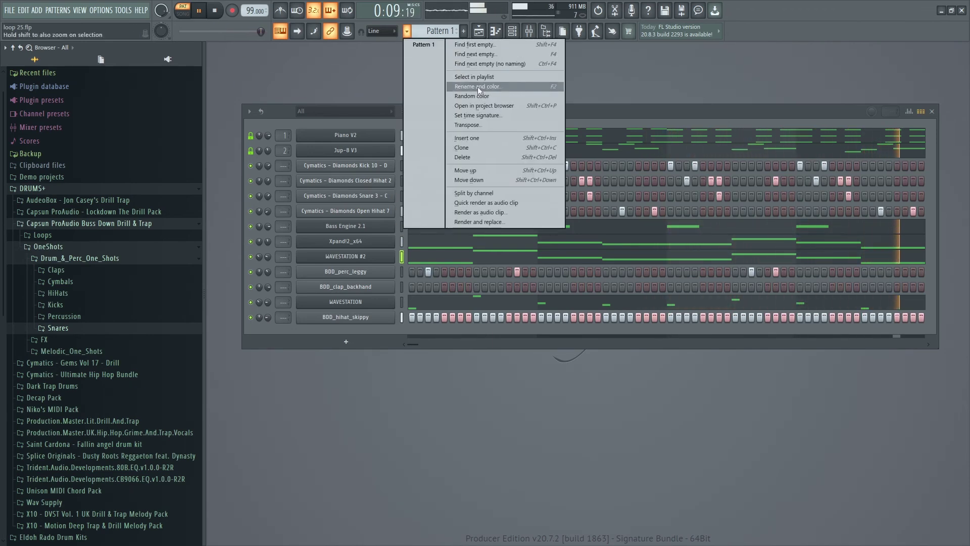
left_click(485, 194)
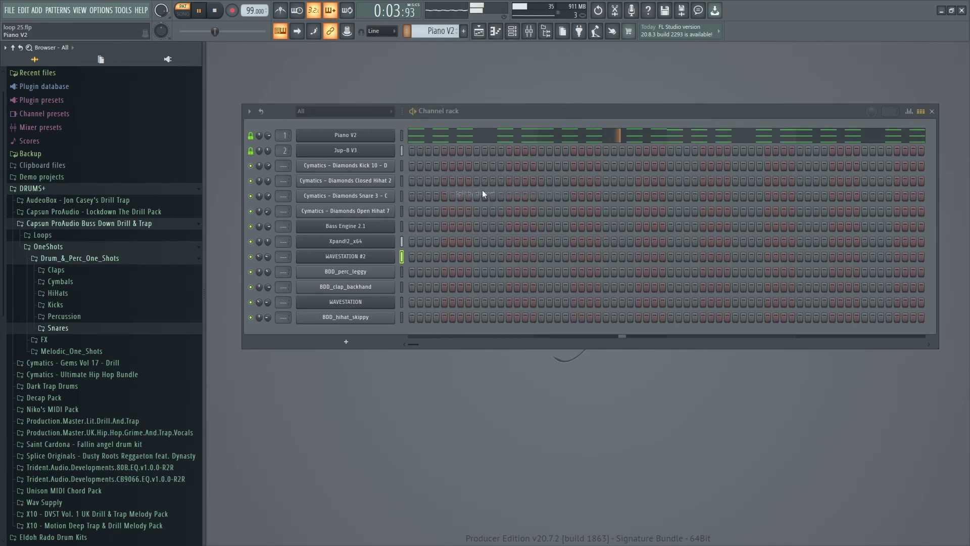
left_click(479, 32)
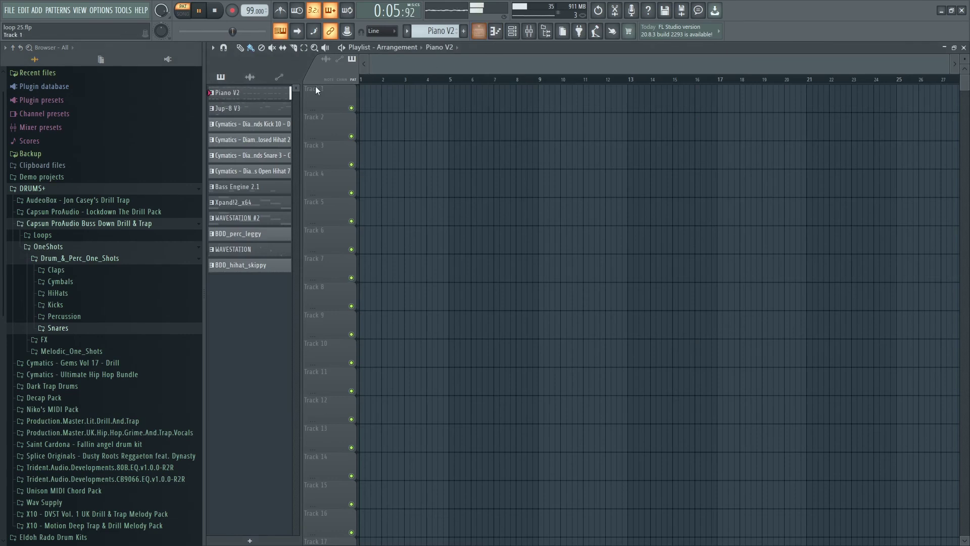
left_click(246, 265, "shift")
left_click_drag(260, 96, 364, 108)
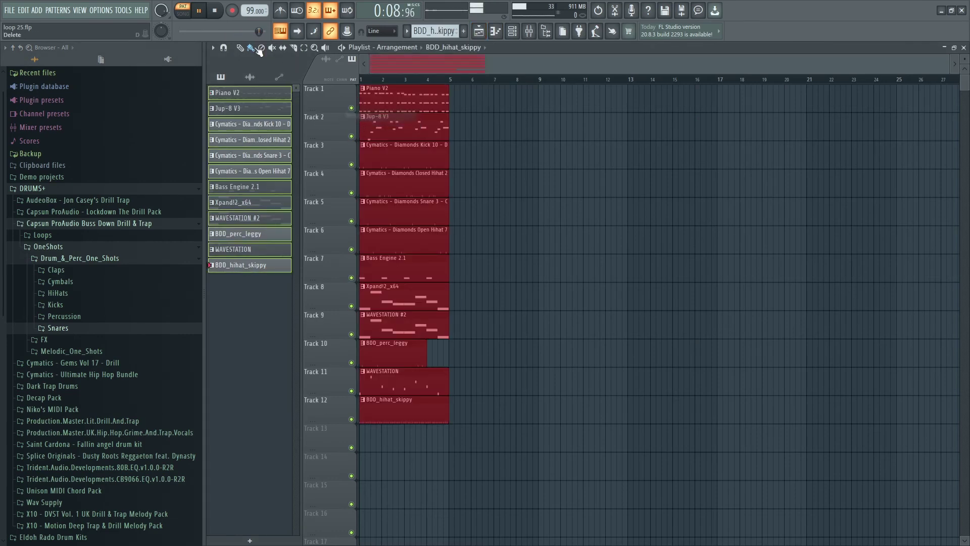
Switch playback to song mode and duplicate the four-bar block five times to fill the playlist through bar 24.
left_click(183, 14)
key("space")
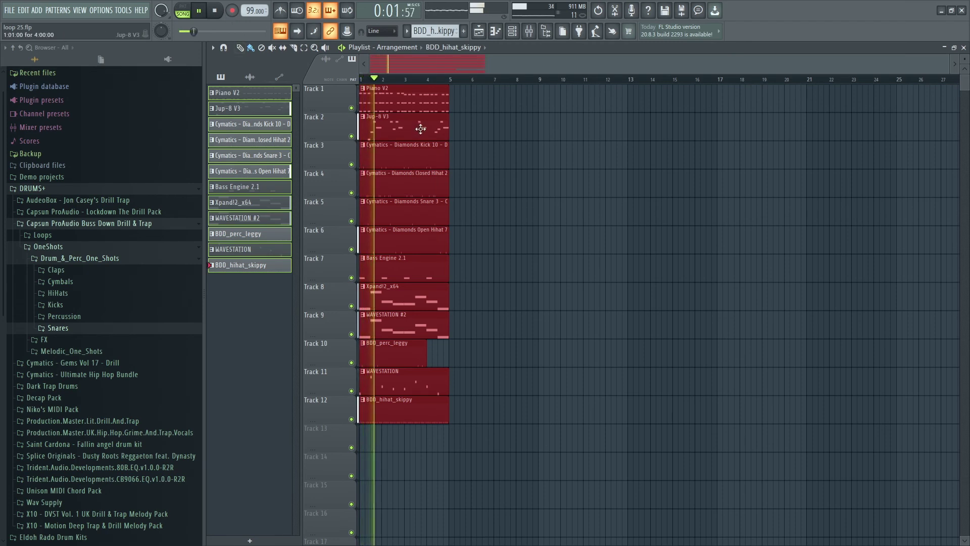
key("ctrl+b")
key("ctrl+b")
key("ctrl+b")
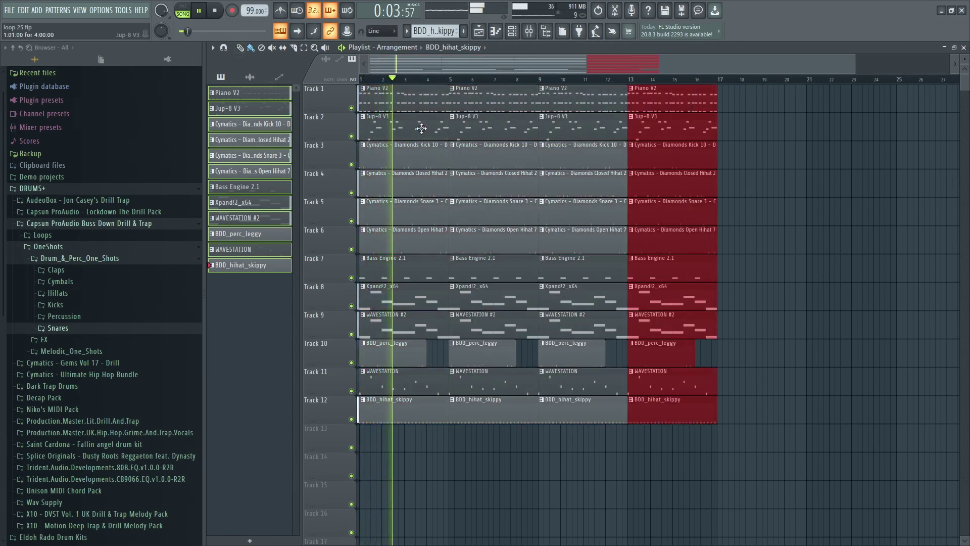
key("ctrl+b")
key("ctrl+b")
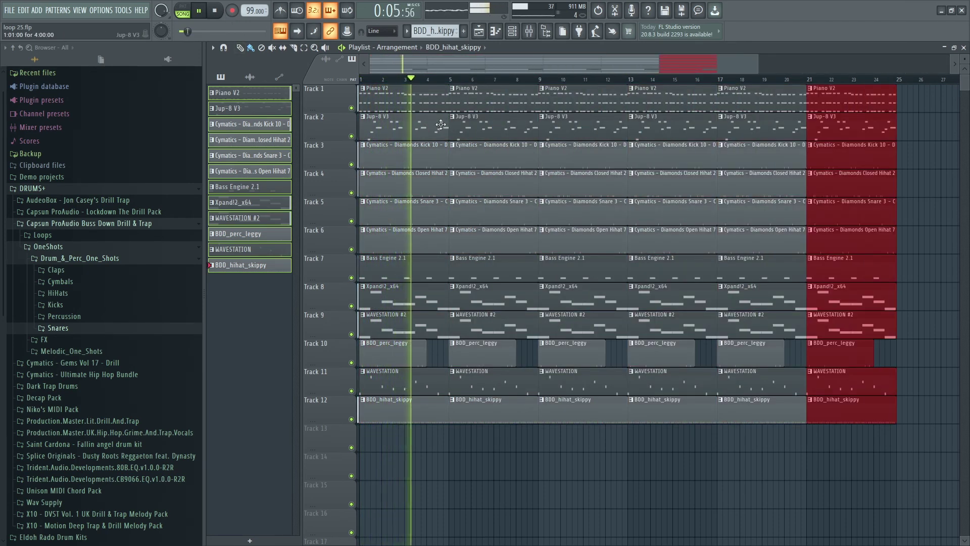
key("space")
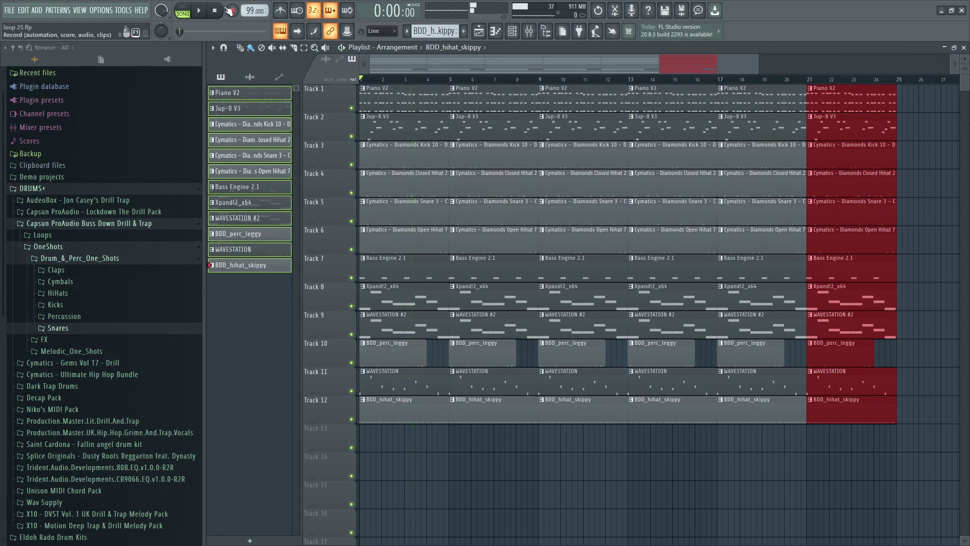
Delete the drum, Bass Engine, Xpand!2, WAVESTATION #2, BDD_perc_leggy and BDD_hihat_skippy clips from the first four bars as an intro.
right_click(379, 147)
right_click(382, 180)
right_click(386, 209)
right_click(390, 239)
right_click(394, 267)
right_click(399, 300)
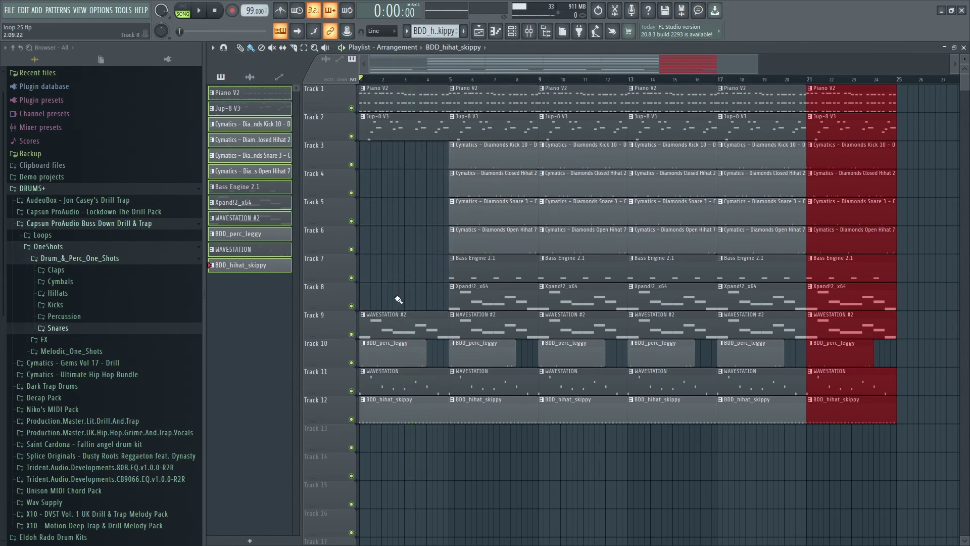
right_click(388, 355)
right_click(434, 412)
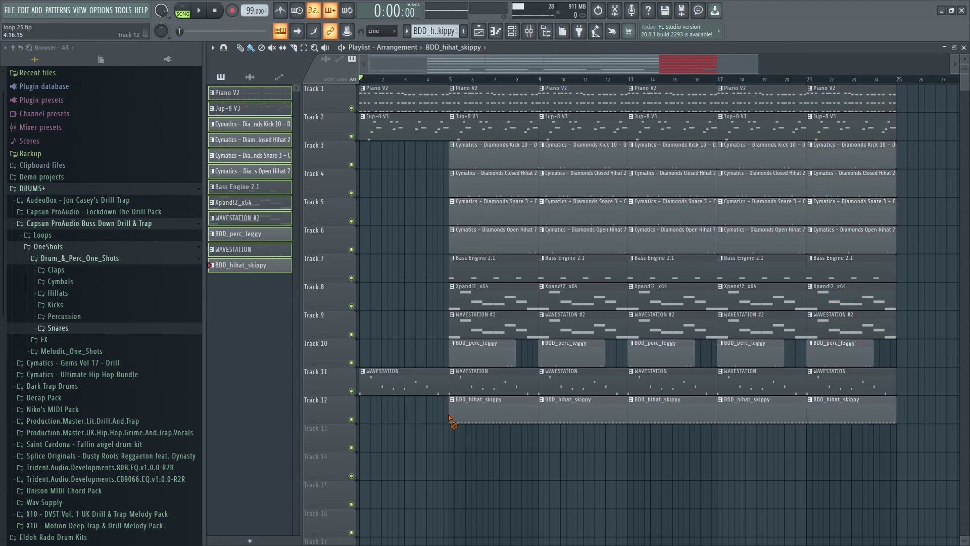
Delete the BDD_hihat_skippy, Kick 10 and BDD_perc_leggy clips from bars 5 to 8.
right_click(508, 412)
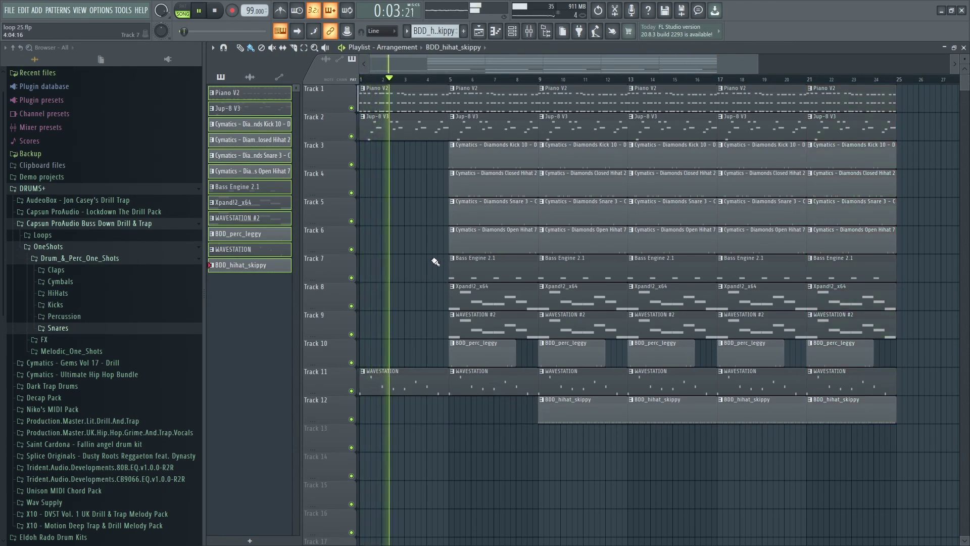
right_click(512, 165)
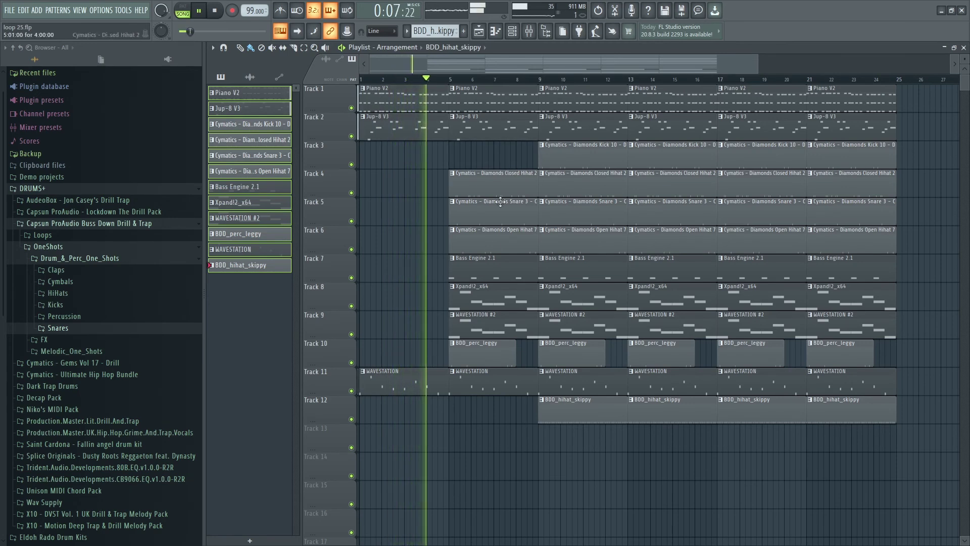
right_click(494, 354)
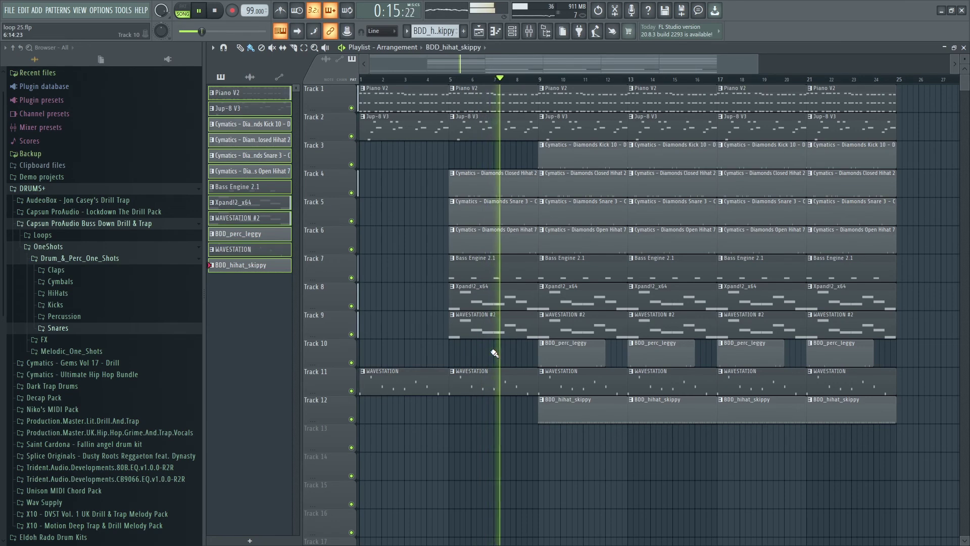
Shorten the closed hi-hat, snare and open hi-hat clips starting at bar 5 so they end slightly before bar 9.
left_click_drag(539, 162, 449, 253)
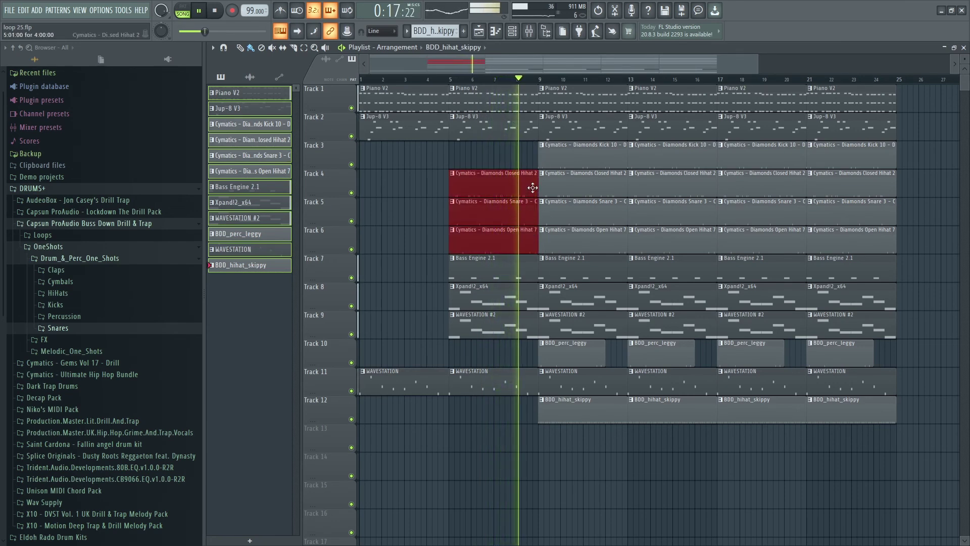
left_click_drag(537, 184, 531, 184)
right_click(526, 140)
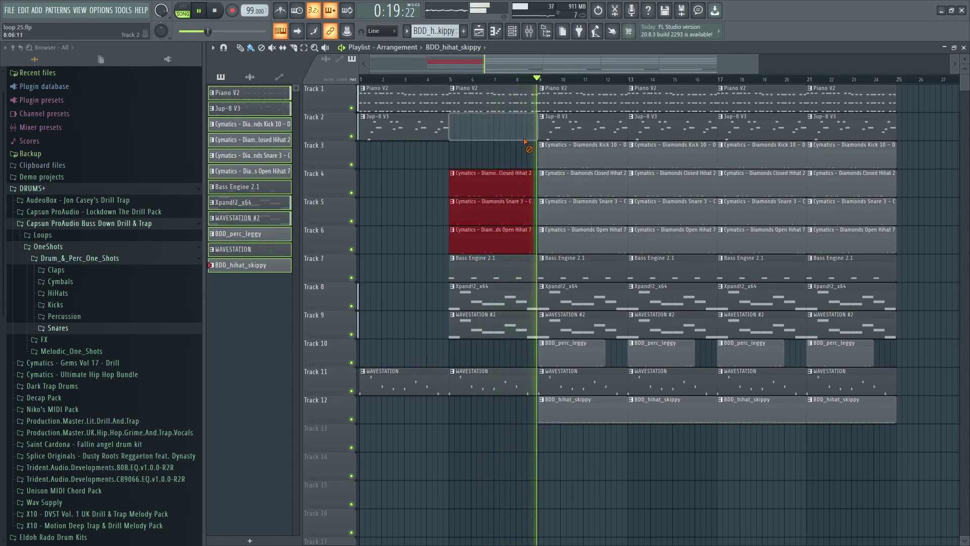
key("ctrl+z")
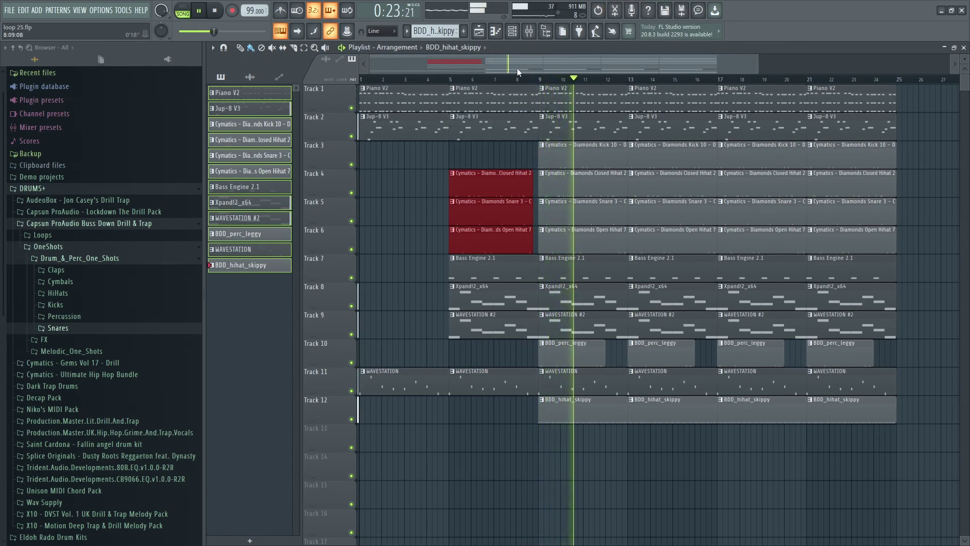
Delete the BDD_hihat_skippy, WAVESTATION and Jup-8 V3 clips from bars 17 to 24.
left_click_drag(512, 64, 486, 64)
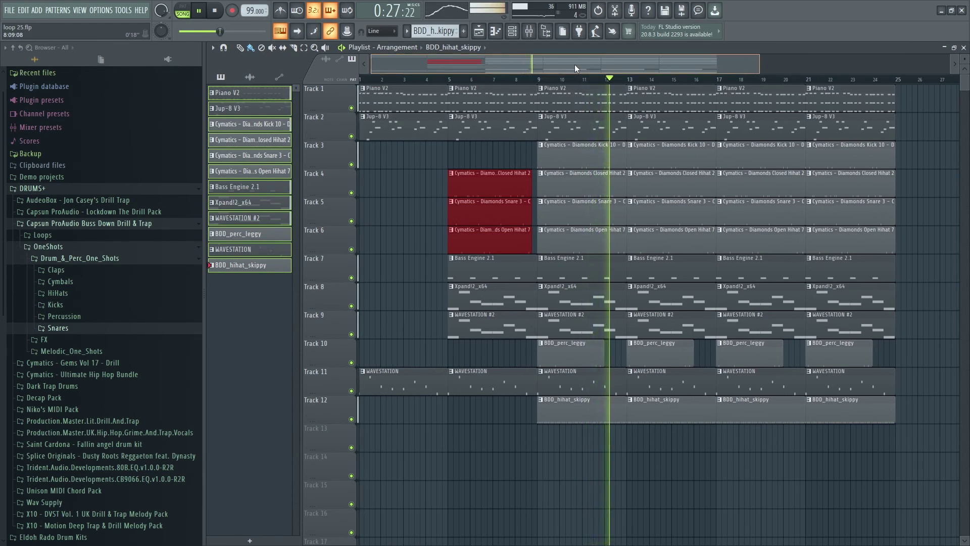
left_click_drag(575, 65, 593, 64)
right_click(727, 411)
right_click(789, 410)
right_click(773, 388)
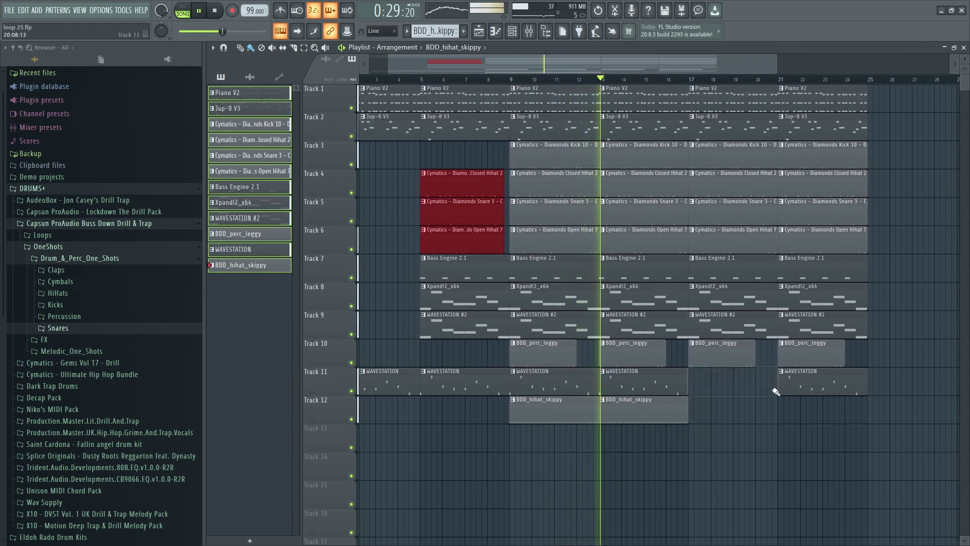
right_click(799, 385)
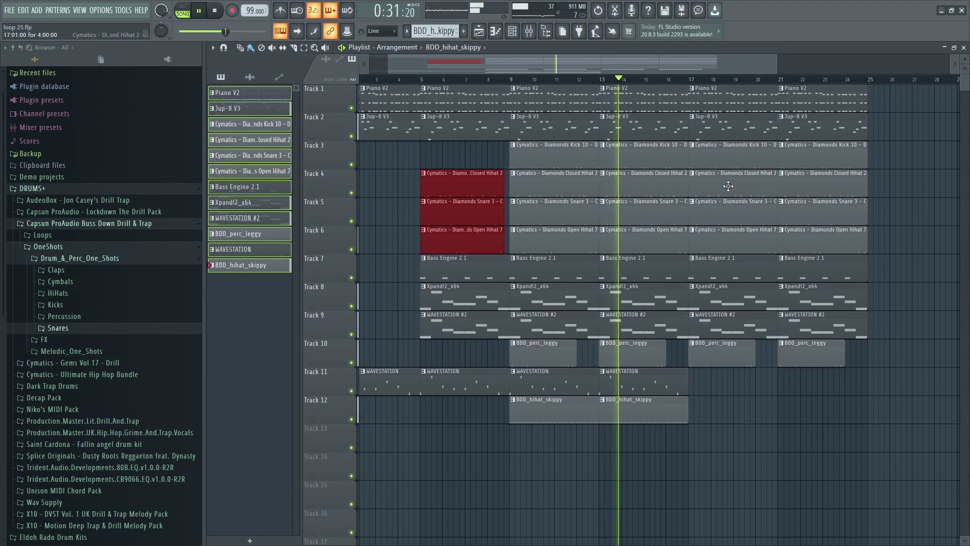
right_click(748, 131)
right_click(821, 135)
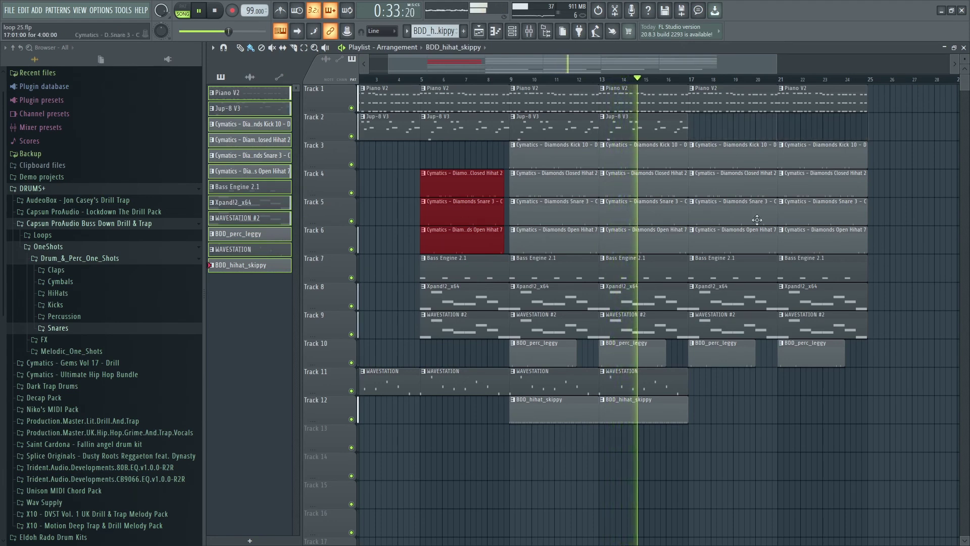
Delete the Bass Engine clips from bars 17 to 24 and the Xpand!2, WAVESTATION #2 and open hi-hat clips from bars 17 to 20.
right_click(718, 275)
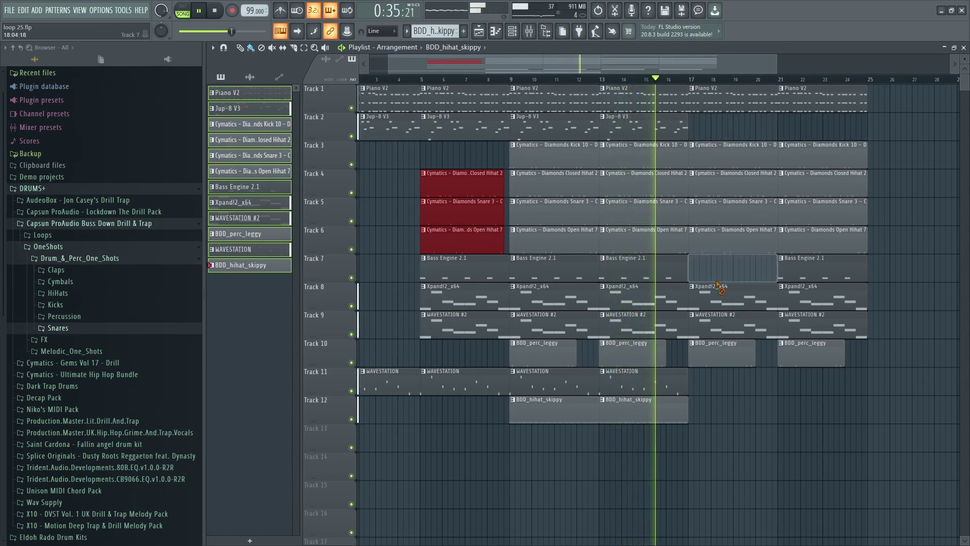
right_click(718, 301)
right_click(719, 327)
right_click(819, 273)
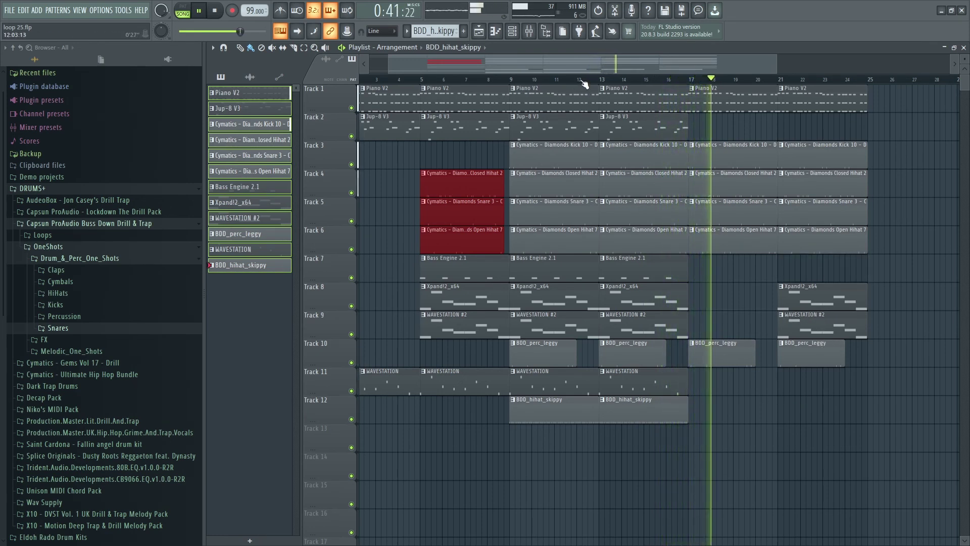
right_click(722, 249)
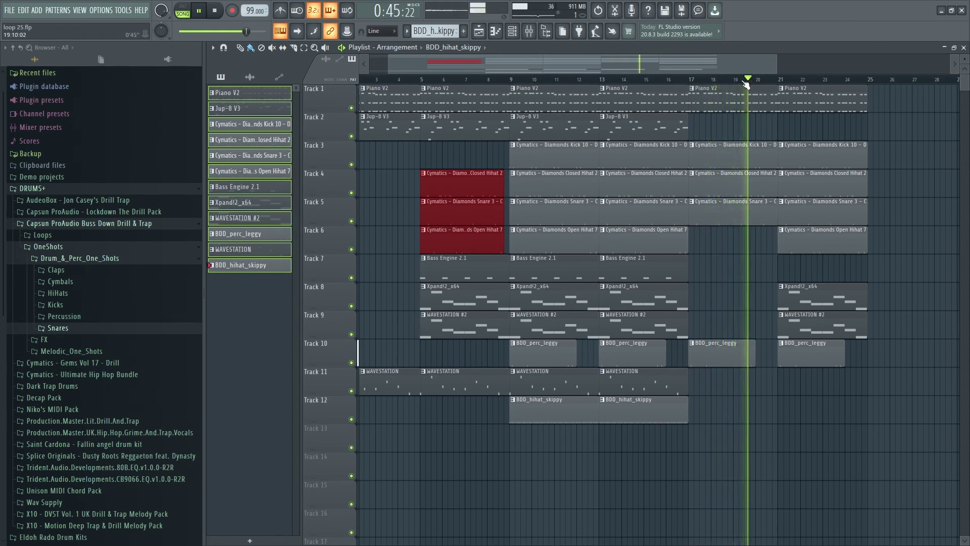
Duplicate all clips of bars 9 to 24 and place the copy directly after them, from bar 25 to bar 40.
scroll(736, 83, "down", 2)
left_click_drag(737, 450, 494, 101)
key("ctrl+b")
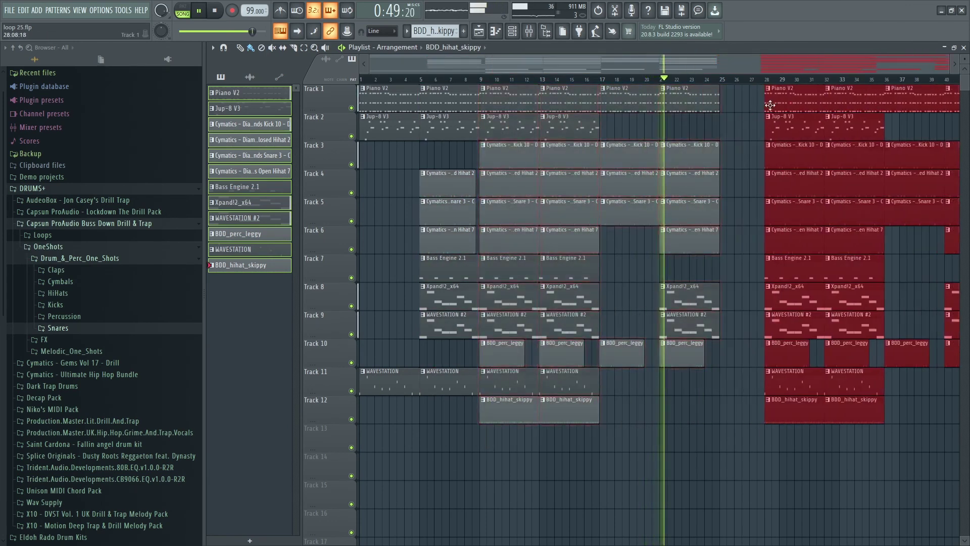
left_click_drag(651, 75, 779, 76)
left_click(668, 133)
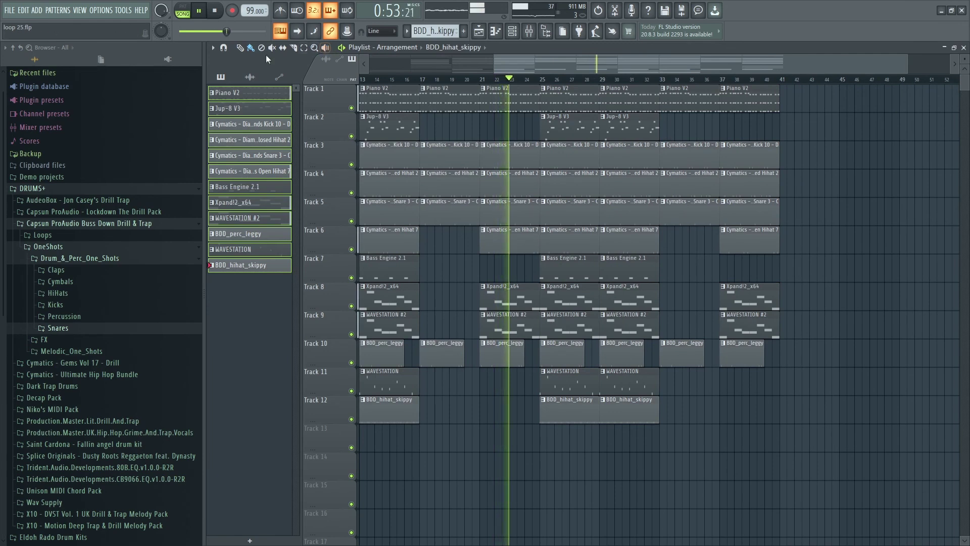
Delete the Kick 10 clips from bars 33 to 40 and place a Jup-8 V3 clip on Track 2 at bar 37.
right_click(750, 161)
right_click(695, 153)
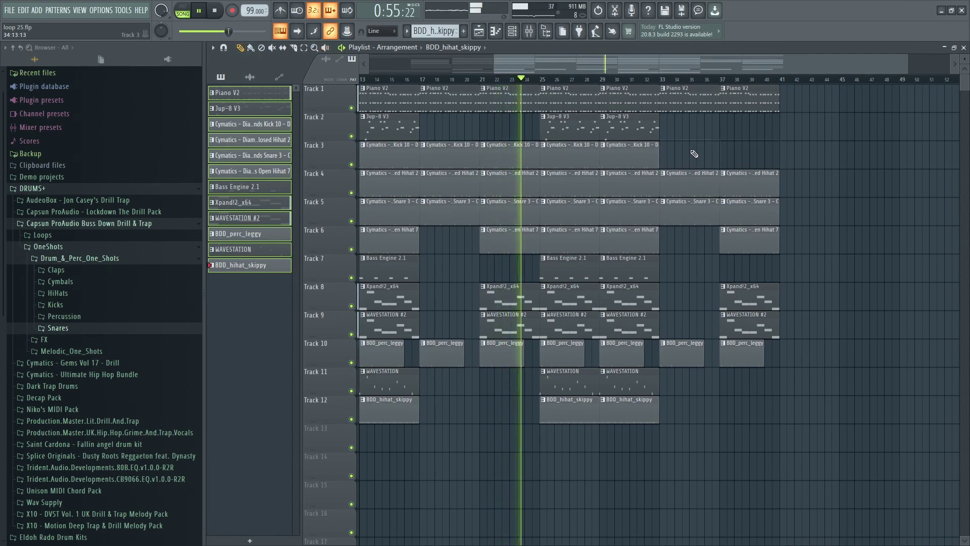
left_click_drag(667, 136, 761, 135)
Copy the Xpand!2 and WAVESTATION #2 clips into bars 33 to 36 and shorten the closed hi-hat, snare and open hi-hat clips at bar 37.
left_click_drag(803, 366, 825, 297)
left_click_drag(805, 338, 693, 290)
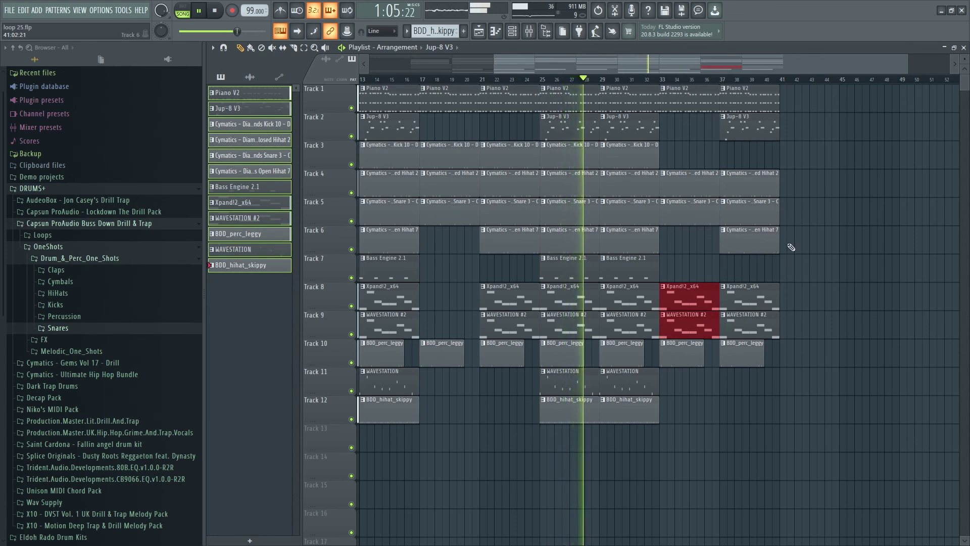
left_click_drag(792, 260, 772, 183)
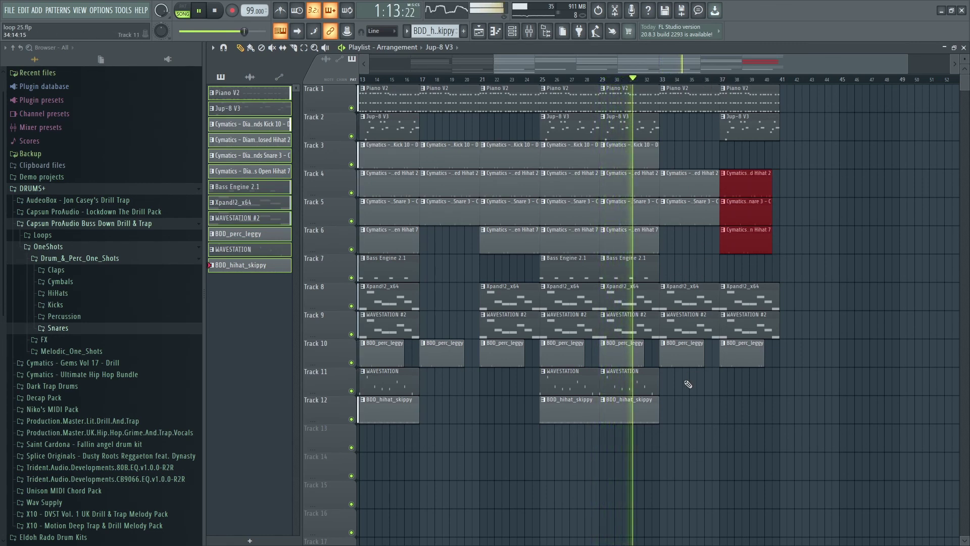
Place a BDD_hihat_skippy clip on Track 12 at bar 37 and WAVESTATION clips on Track 11 at bars 33 and 37.
left_click_drag(756, 408, 757, 409)
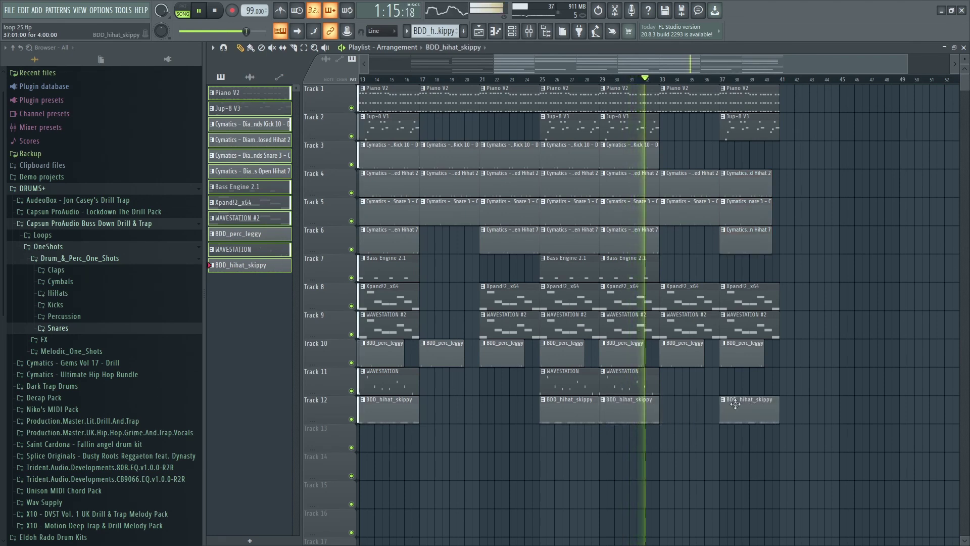
left_click(632, 386)
left_click(690, 388)
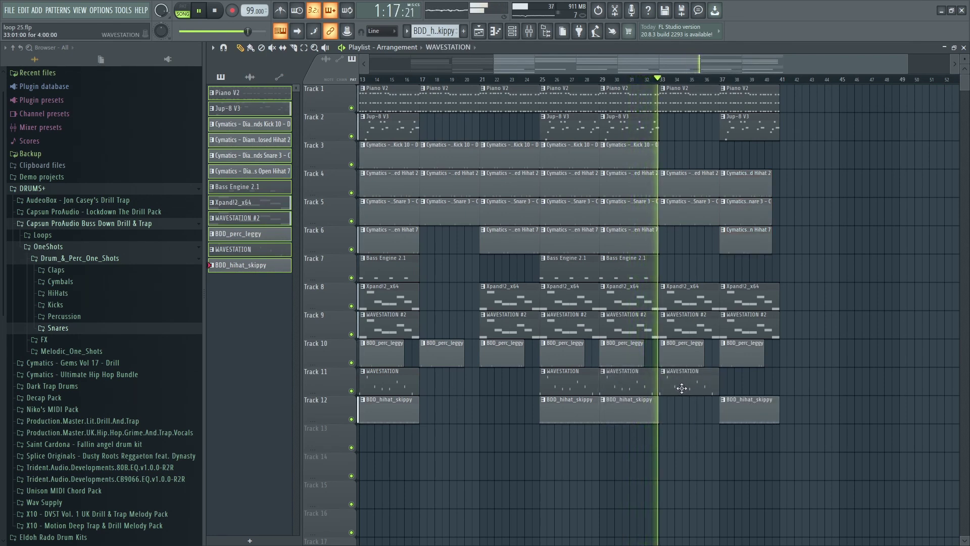
left_click(743, 386)
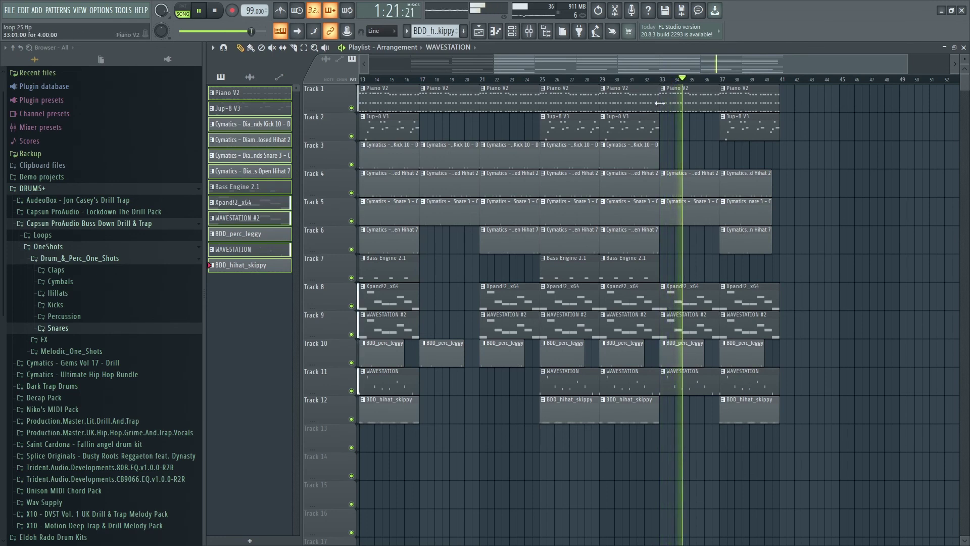
Duplicate all clips of bars 9 to 32, place the copy from bar 41 to bar 64, and clear the selection.
left_click_drag(652, 439, 898, 105)
left_click_drag(659, 68, 814, 73)
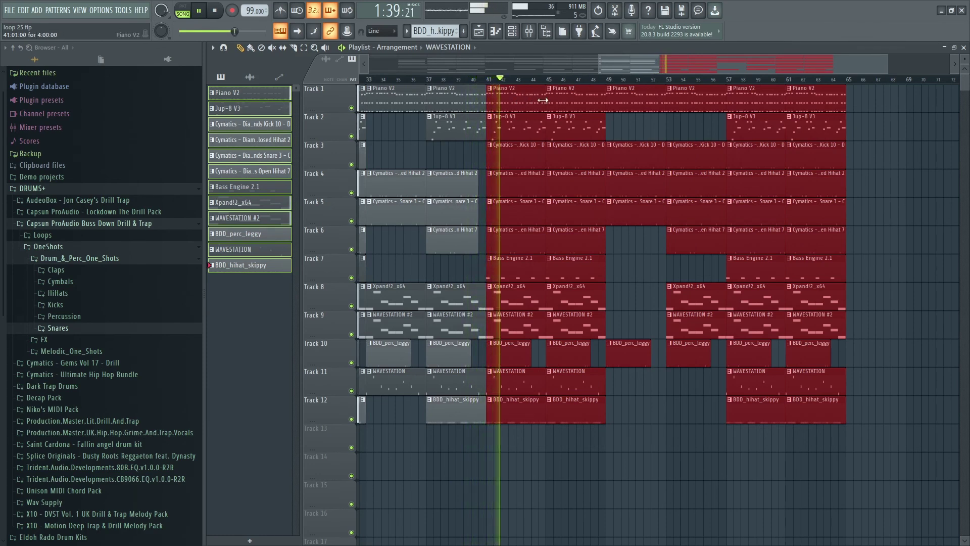
left_click(651, 128)
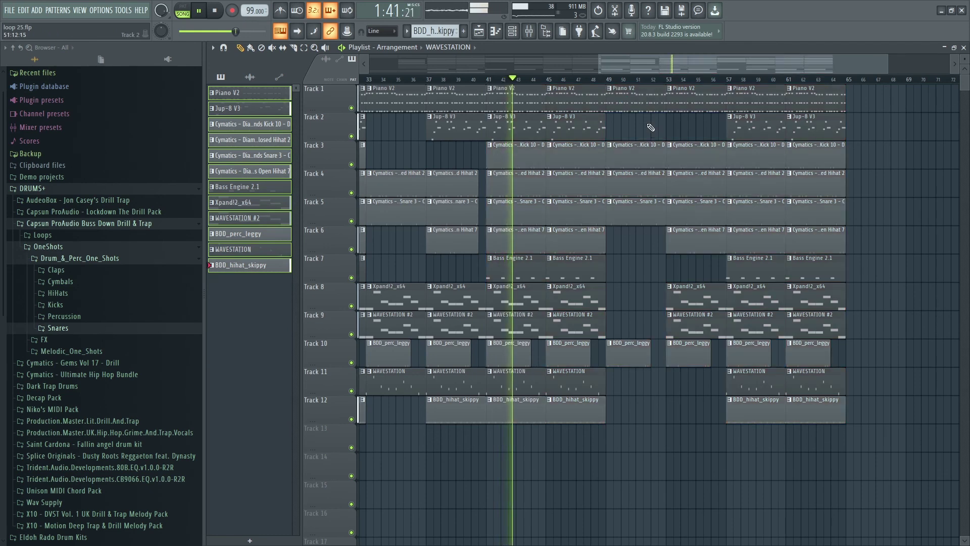
Duplicate all clips of bars 57 to 64 and place the copy directly after them, from bar 65 to bar 72.
scroll(680, 76, "right", 4)
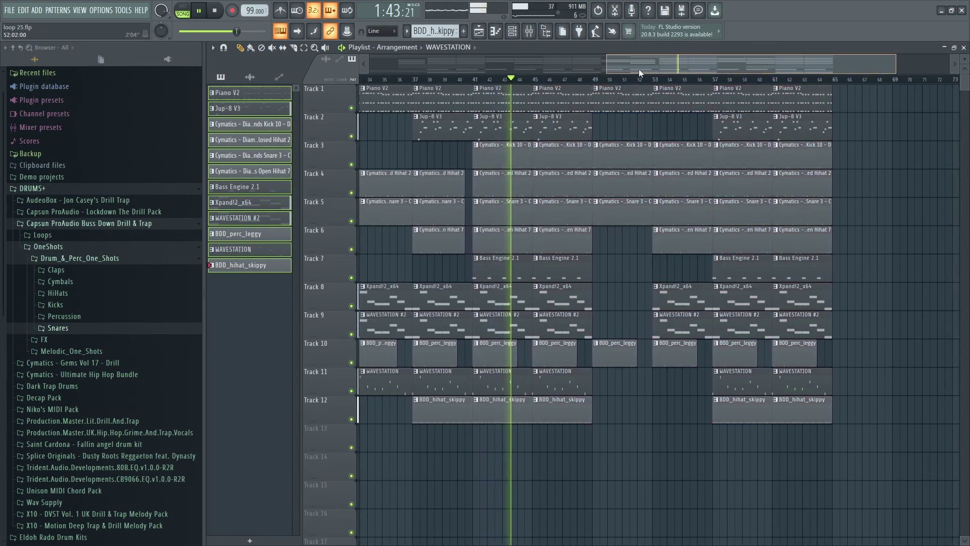
scroll(680, 75, "right", 4)
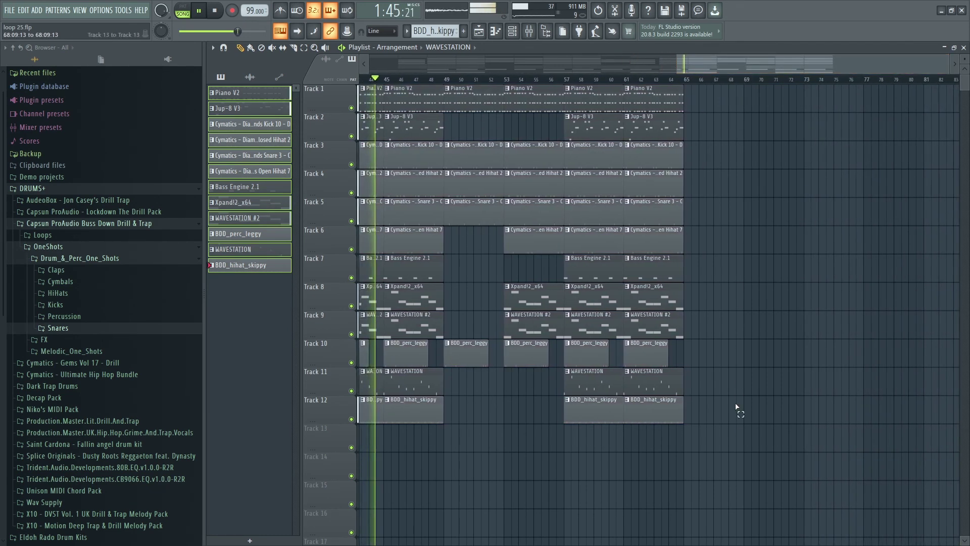
left_click_drag(736, 430, 703, 112)
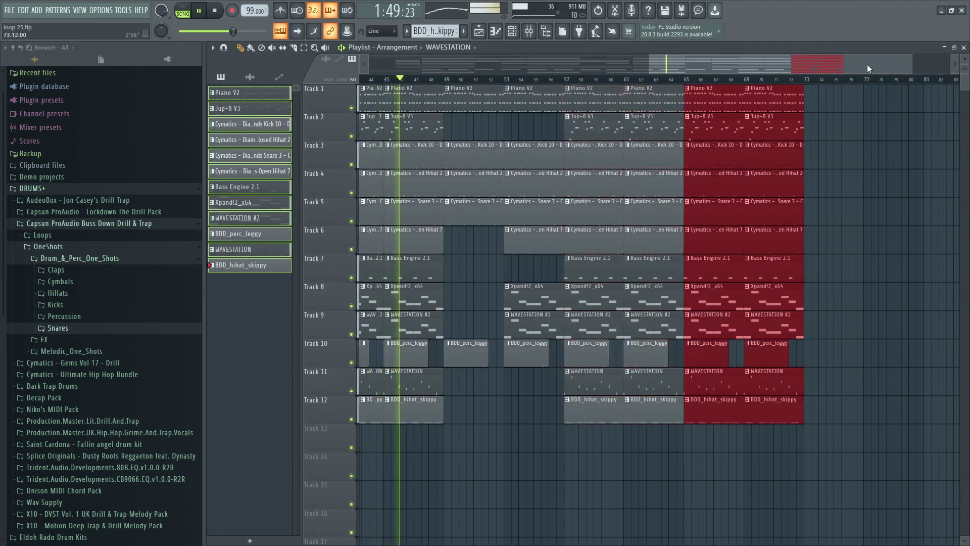
Create an automation clip for the mixer's Master volume.
left_click(530, 32)
right_click(478, 445)
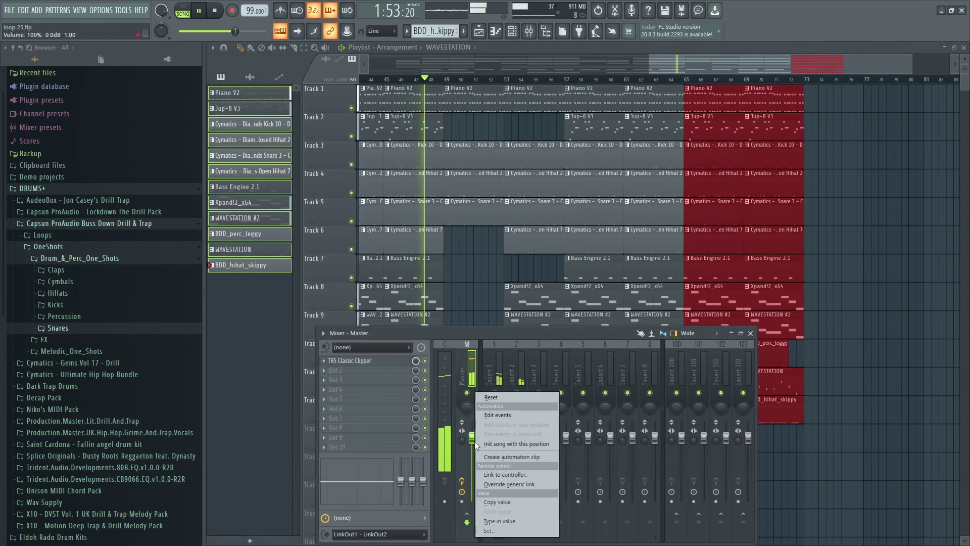
left_click(526, 457)
left_click(509, 68)
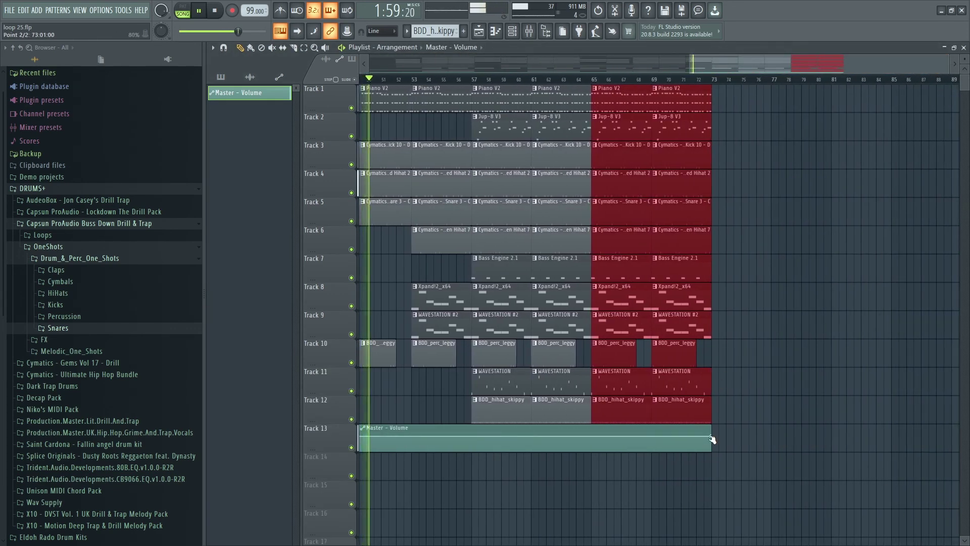
Add a master volume automation point at bar 65 with the end point's copied 80% value, and curve the line down to the minimum at bar 73.
right_click(713, 438)
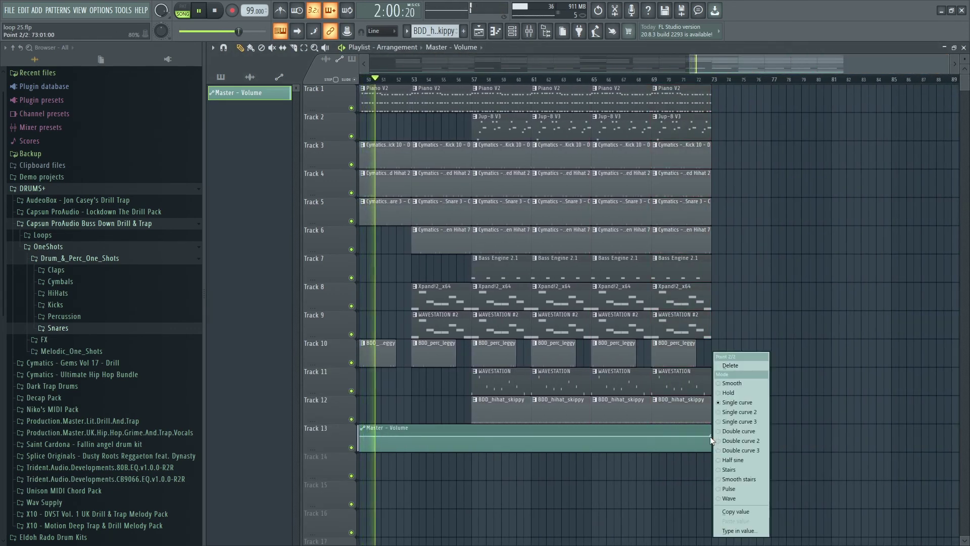
left_click(739, 512)
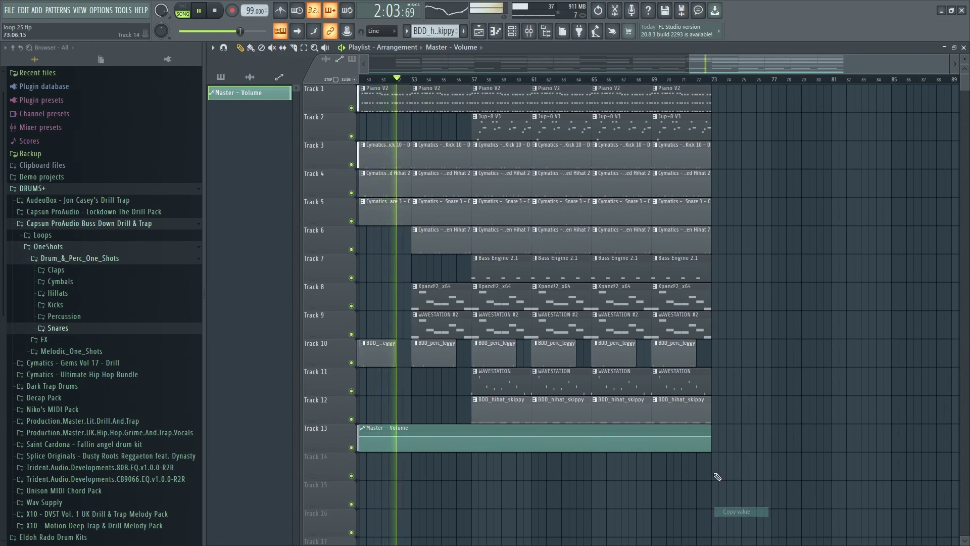
right_click(593, 435)
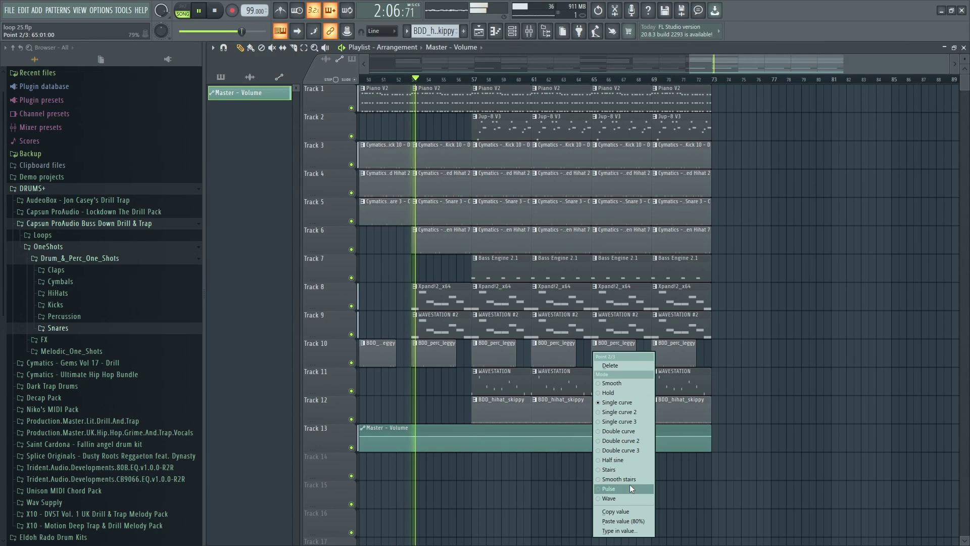
left_click(625, 521)
left_click_drag(713, 438, 713, 453)
left_click_drag(651, 444, 651, 449)
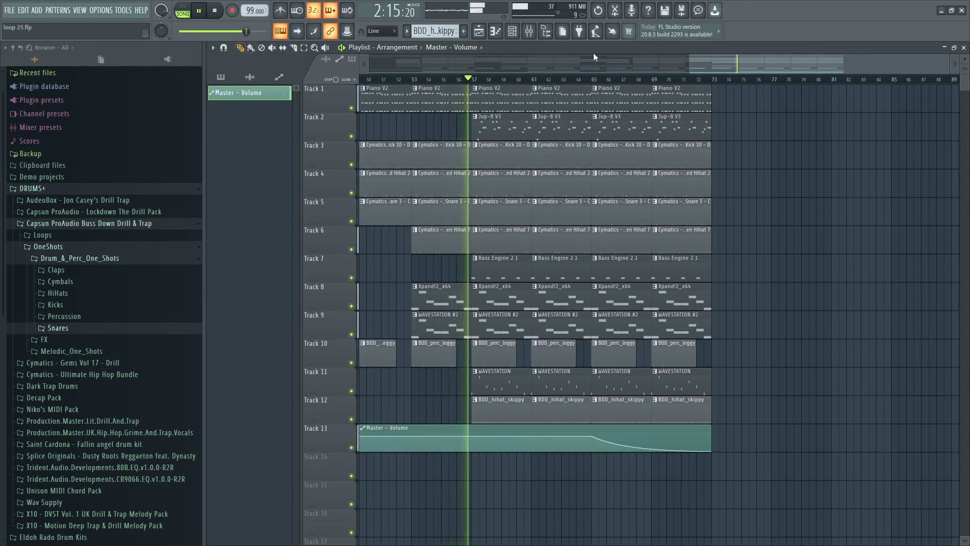
Enlarge Track 13 and reduce the bend of the master volume fade-out curve between bars 65 and 73.
left_click(688, 63)
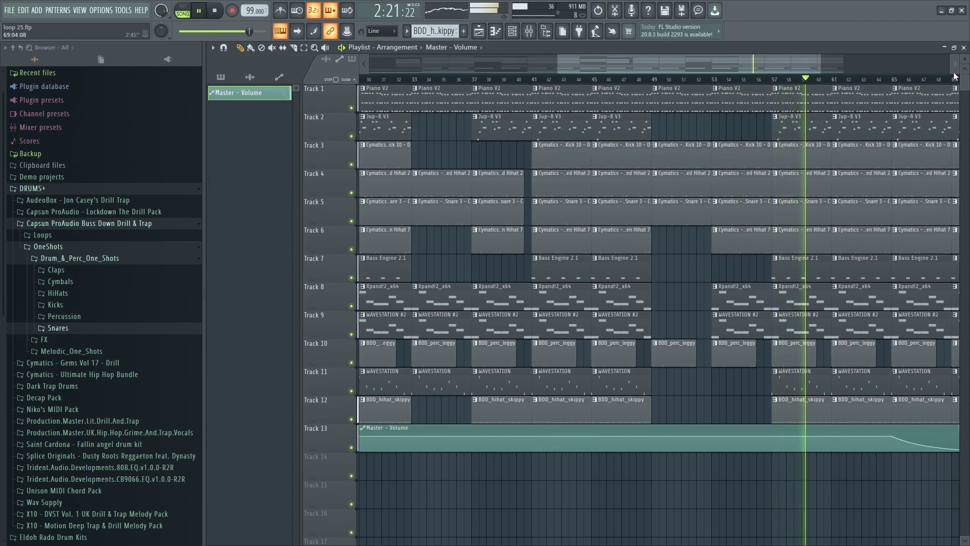
left_click_drag(821, 61, 905, 61)
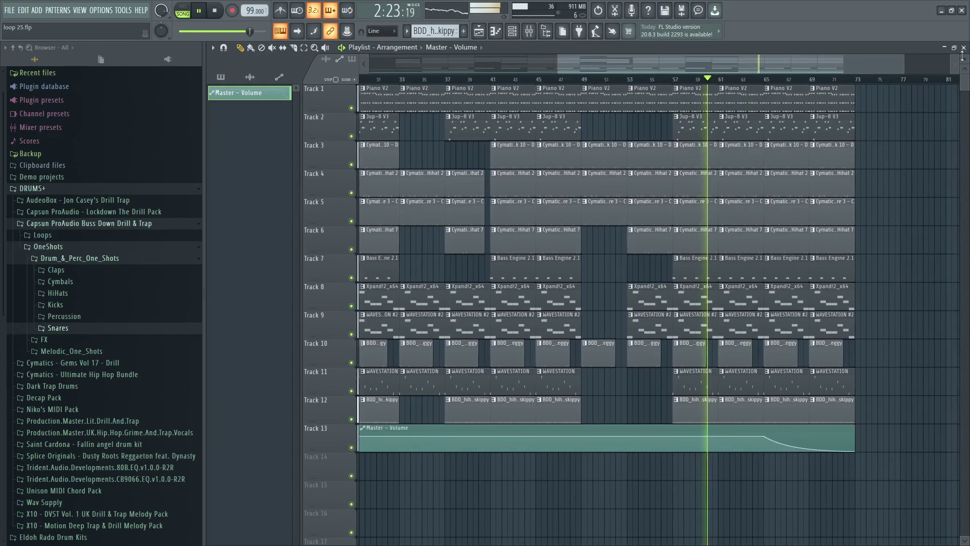
scroll(904, 61, "down", 3)
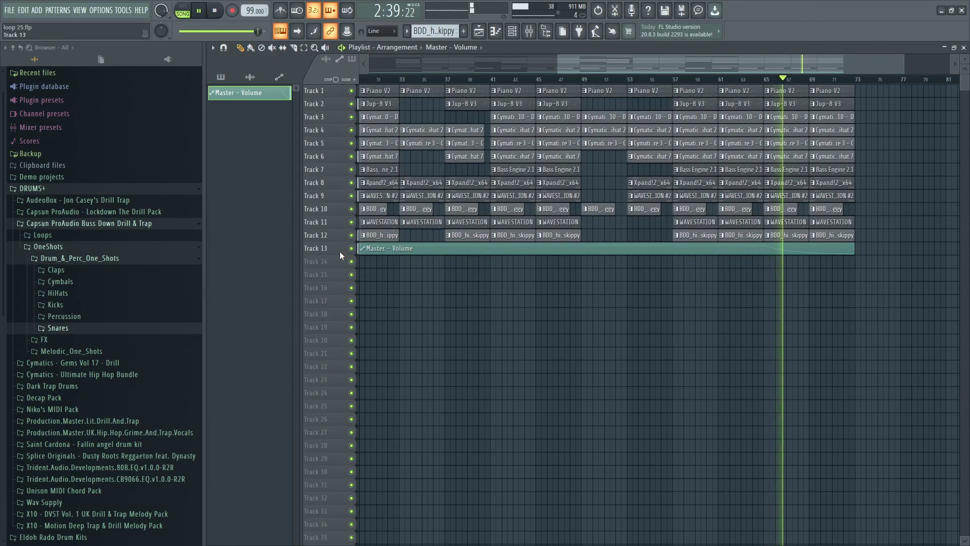
left_click_drag(339, 254, 339, 326)
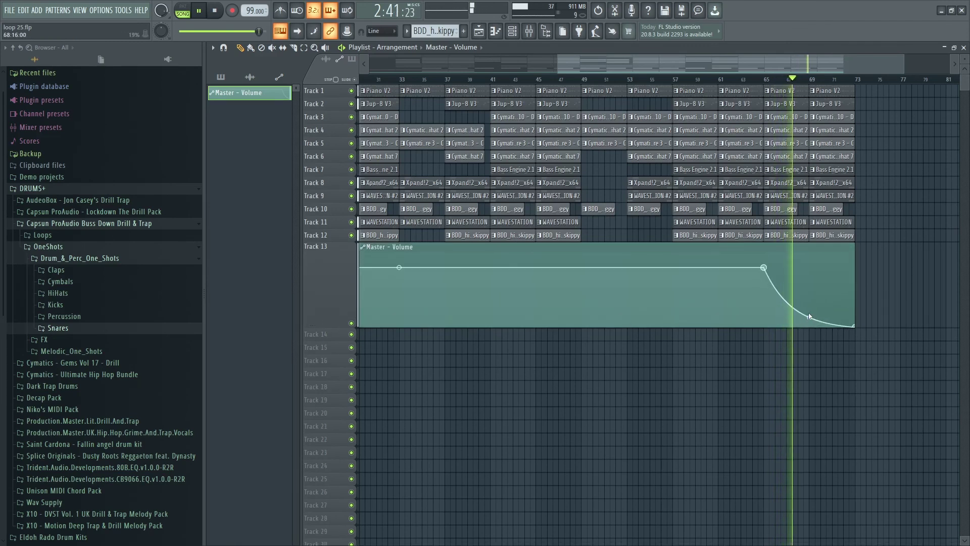
left_click_drag(810, 316, 810, 302)
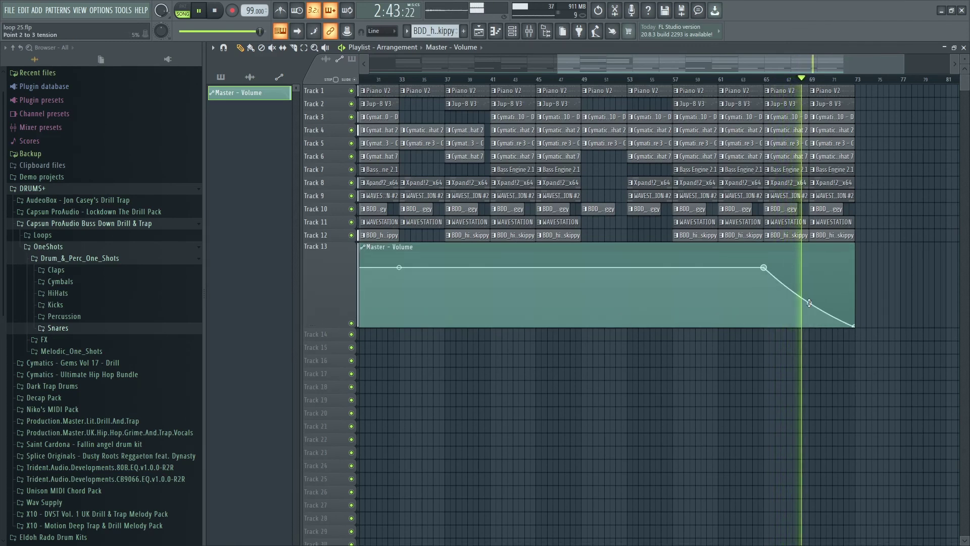